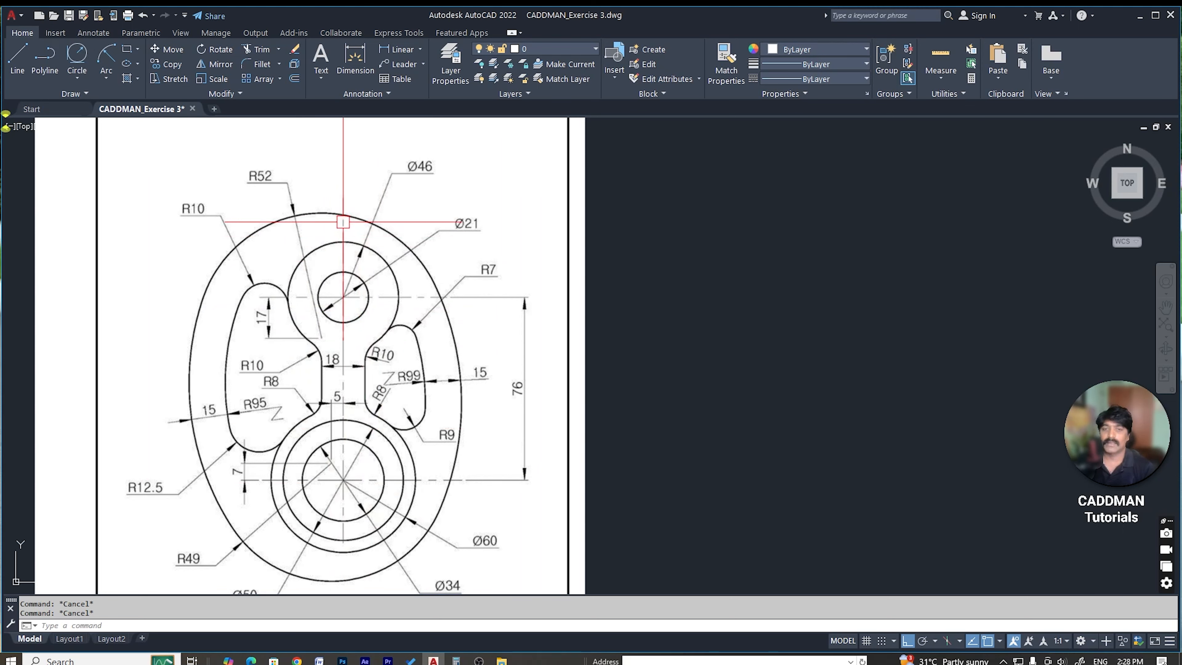
Step: Draw a vertical line in the empty space beside the reference drawing as the main axis
{"action": "scroll", "coordinate": [341, 484], "scroll_direction": "down", "scroll_amount": 2}
{"action": "key", "text": "l"}
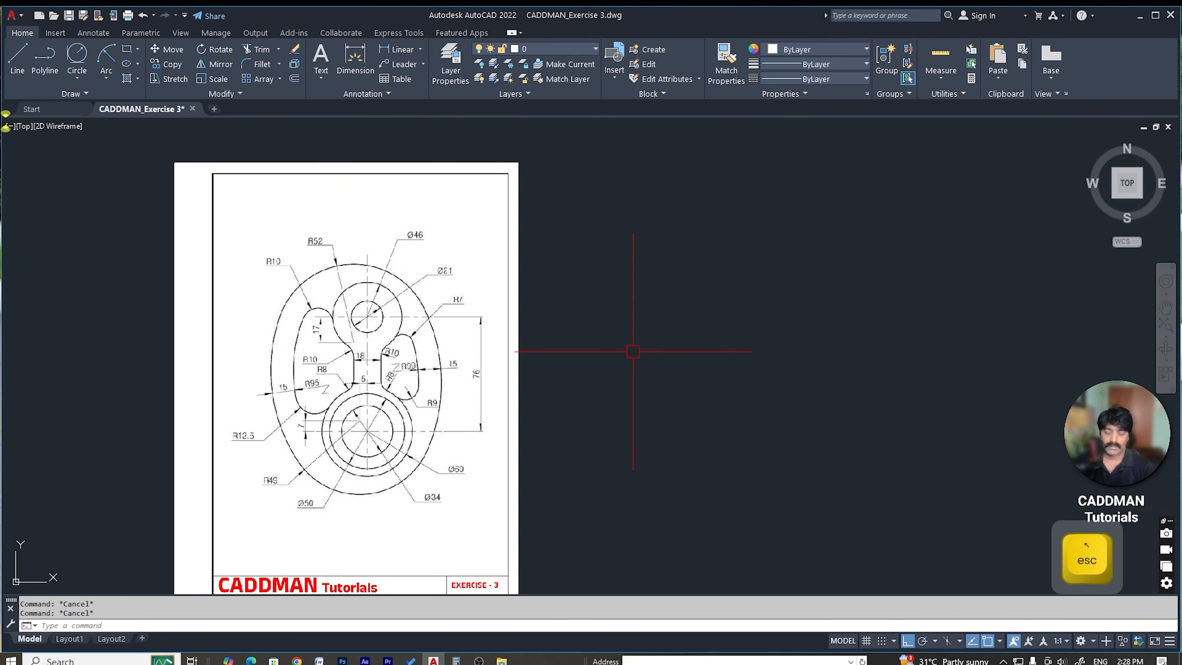
{"action": "key", "text": "Return"}
{"action": "left_click", "coordinate": [792, 240]}
{"action": "left_click", "coordinate": [793, 513]}
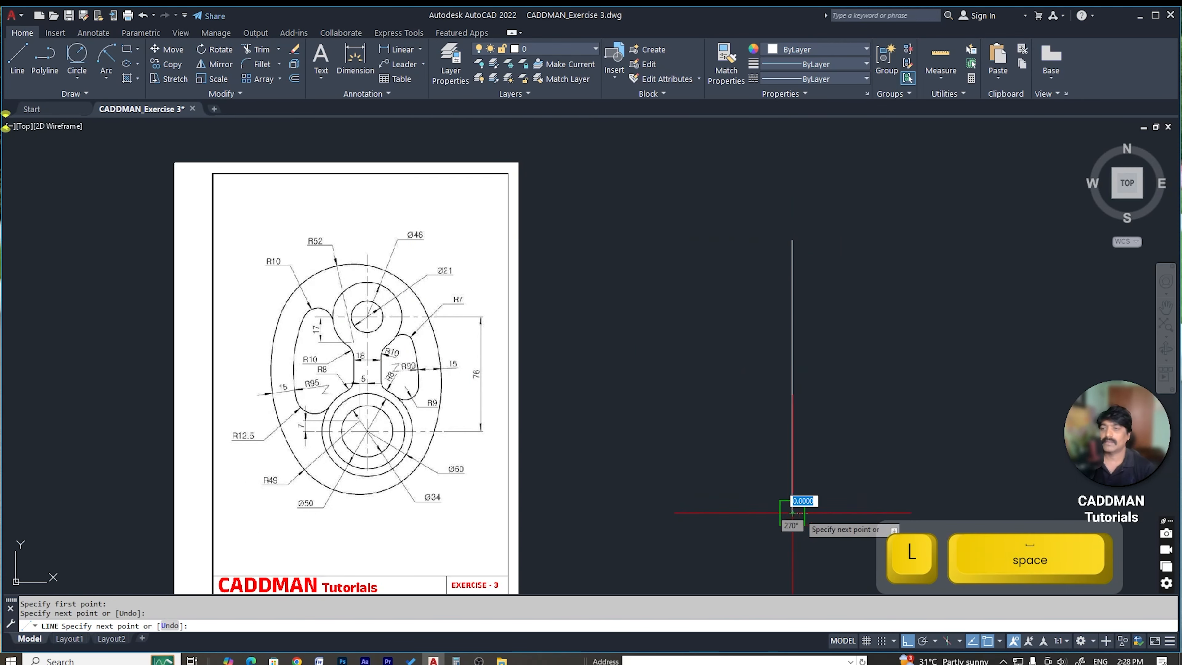
{"action": "key", "text": "Escape"}
{"action": "type", "text": "lk"}
{"action": "key", "text": "Return"}
{"action": "key", "text": "Escape"}
Step: Draw a horizontal line about 230 units long crossing the upper part of the vertical line
{"action": "type", "text": "l"}
{"action": "key", "text": "space"}
{"action": "left_click", "coordinate": [602, 288]}
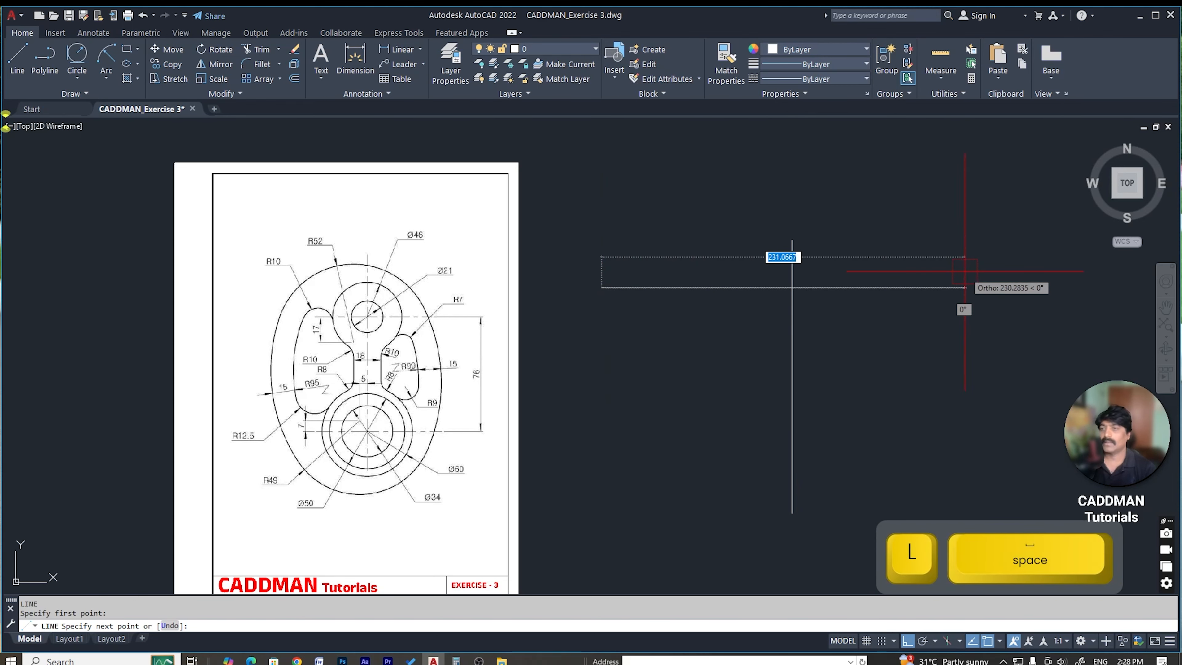
{"action": "left_click", "coordinate": [966, 272]}
{"action": "key", "text": "Escape"}
Step: Offset the horizontal line 76 units downward to create the second horizontal axis
{"action": "type", "text": "o"}
{"action": "key", "text": "space"}
{"action": "type", "text": "7"}
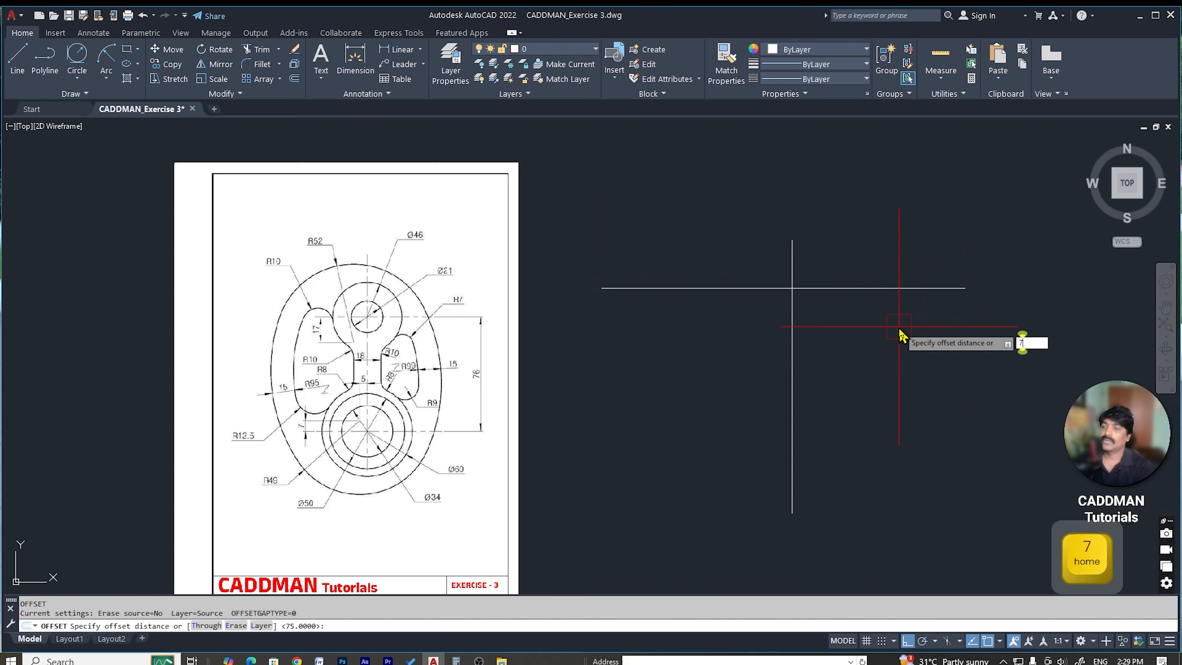
{"action": "type", "text": "6"}
{"action": "key", "text": "Return"}
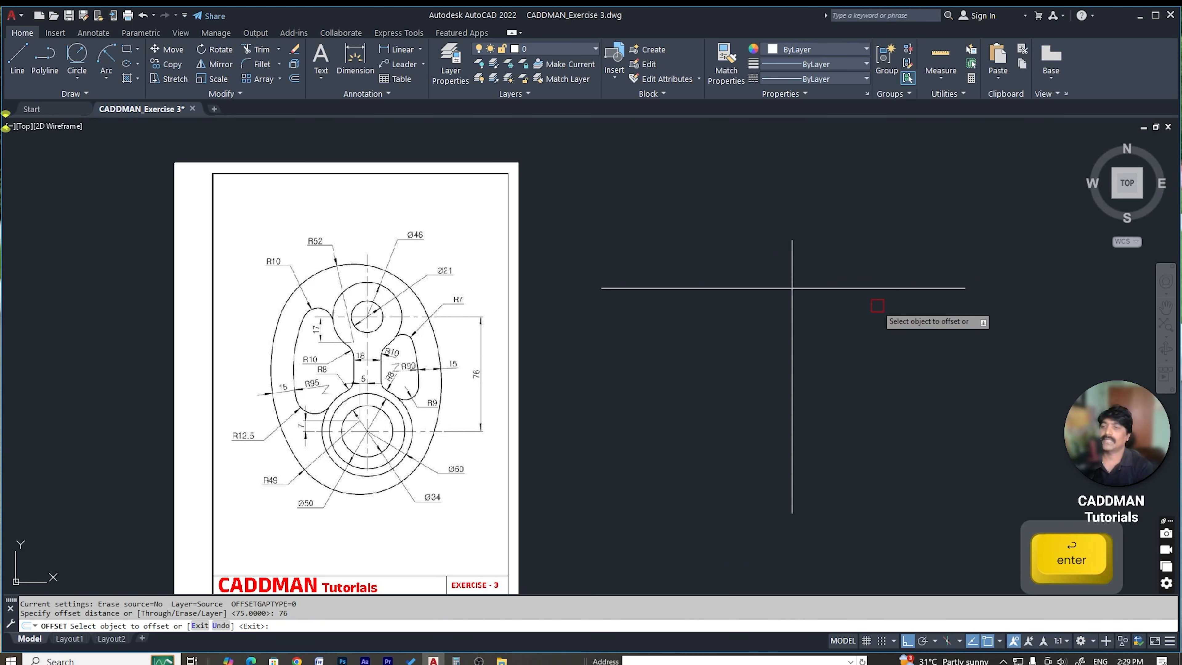
{"action": "left_click", "coordinate": [880, 288]}
{"action": "left_click", "coordinate": [897, 415]}
{"action": "key", "text": "Escape"}
{"action": "key", "text": "Escape"}
{"action": "mouse_move", "coordinate": [897, 415]}
{"action": "middle_mouse_down"}
{"action": "mouse_move", "coordinate": [850, 383]}
{"action": "mouse_move", "coordinate": [799, 389]}
{"action": "middle_mouse_up"}
{"action": "key", "text": "Escape"}
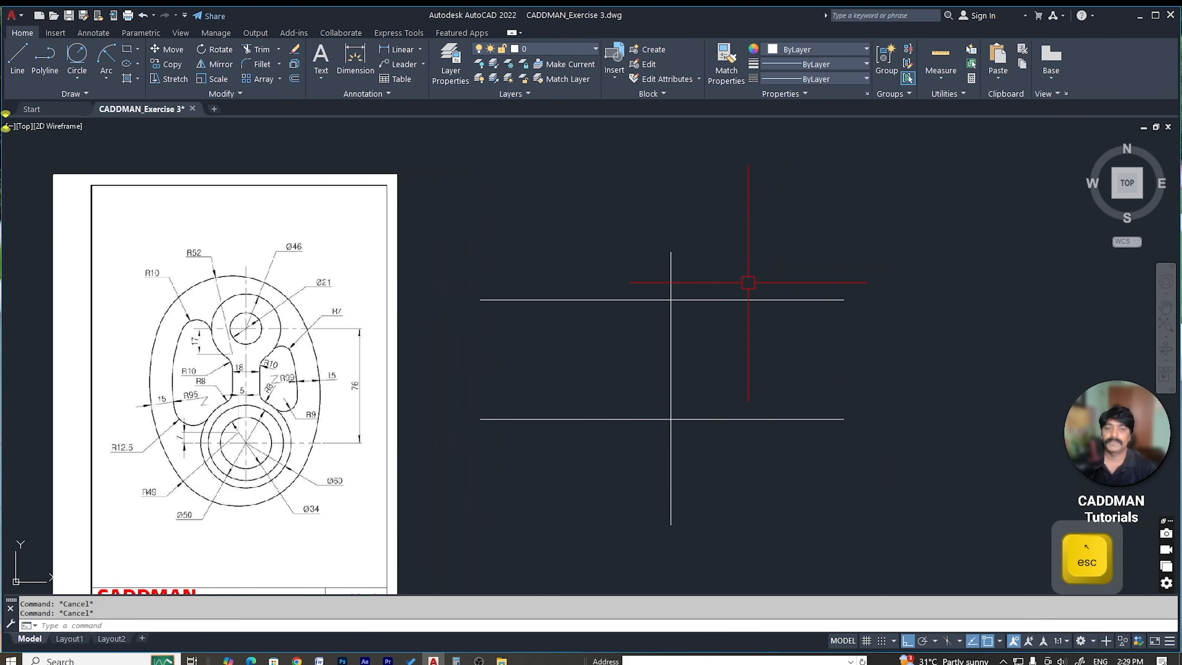
{"action": "left_click", "coordinate": [707, 253]}
{"action": "left_click", "coordinate": [597, 493]}
{"action": "key", "text": "Escape"}
{"action": "left_click", "coordinate": [727, 261]}
{"action": "left_click", "coordinate": [621, 409]}
{"action": "left_click", "coordinate": [740, 236]}
{"action": "key", "text": "Escape"}
{"action": "left_click", "coordinate": [737, 243]}
{"action": "key", "text": "Escape"}
{"action": "key", "text": "Escape"}
Step: Change the linetype of the vertical line and both horizontal lines to CENTERX2
{"action": "left_click", "coordinate": [699, 251]}
{"action": "left_click", "coordinate": [602, 462]}
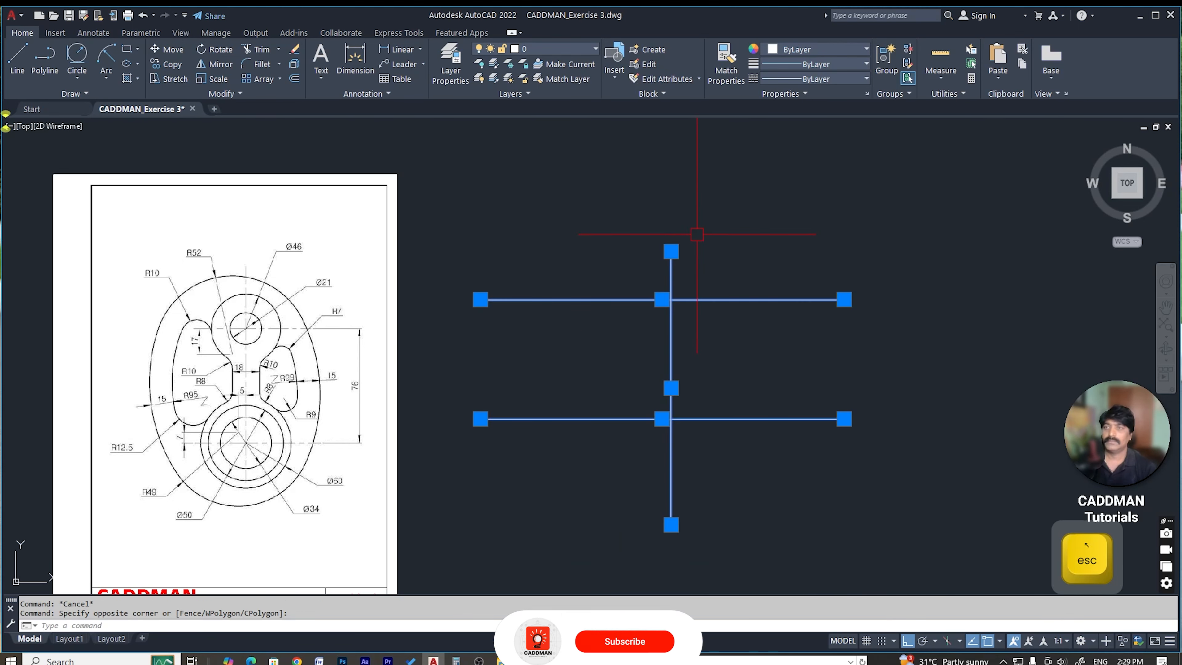
{"action": "left_click", "coordinate": [827, 80]}
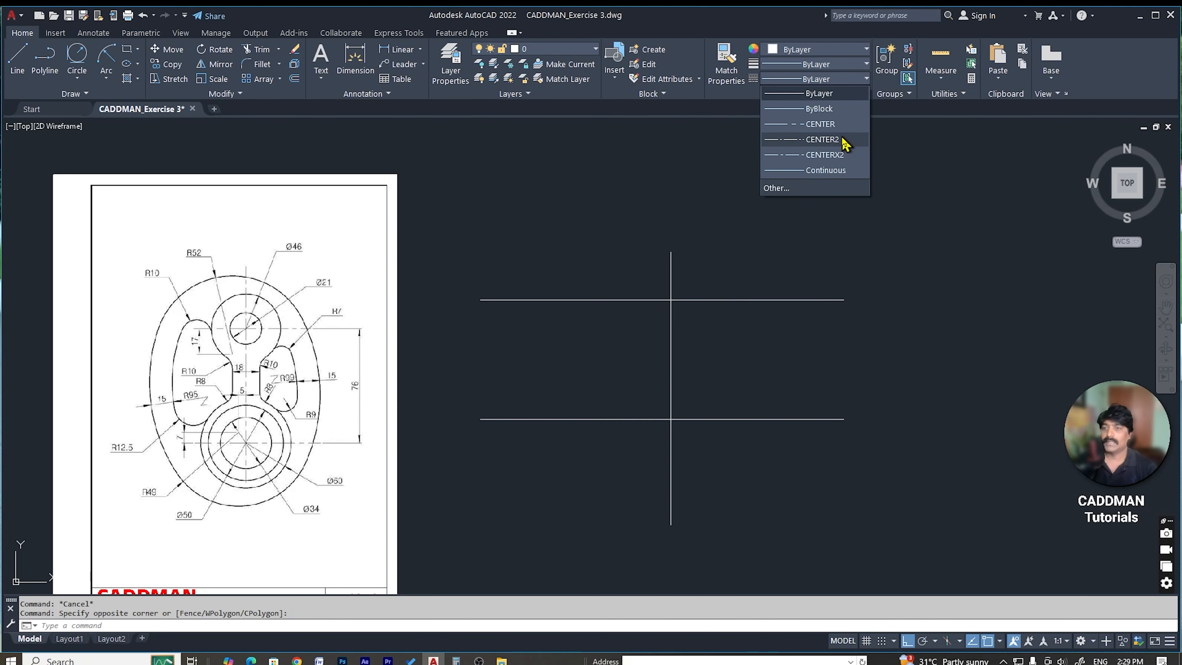
{"action": "left_click", "coordinate": [831, 158]}
{"action": "key", "text": "Escape"}
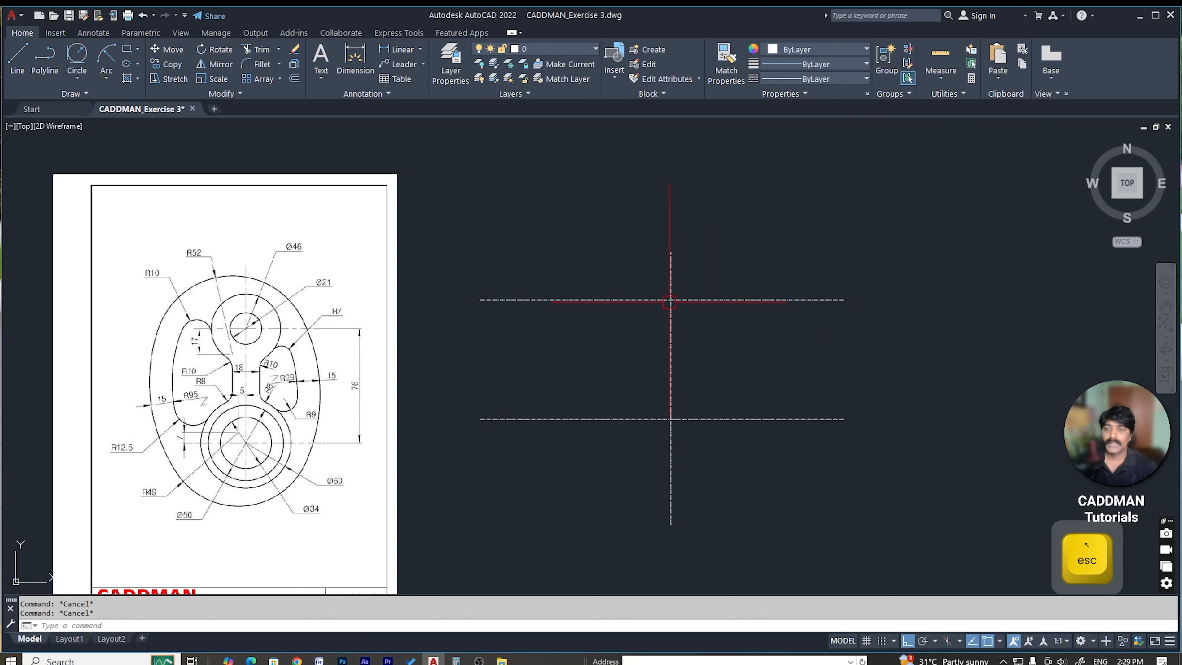
Step: Set the linetype scale of all three centerlines to 10
{"action": "scroll", "coordinate": [672, 306], "scroll_direction": "up", "scroll_amount": 4}
{"action": "scroll", "coordinate": [680, 308], "scroll_direction": "down", "scroll_amount": 4}
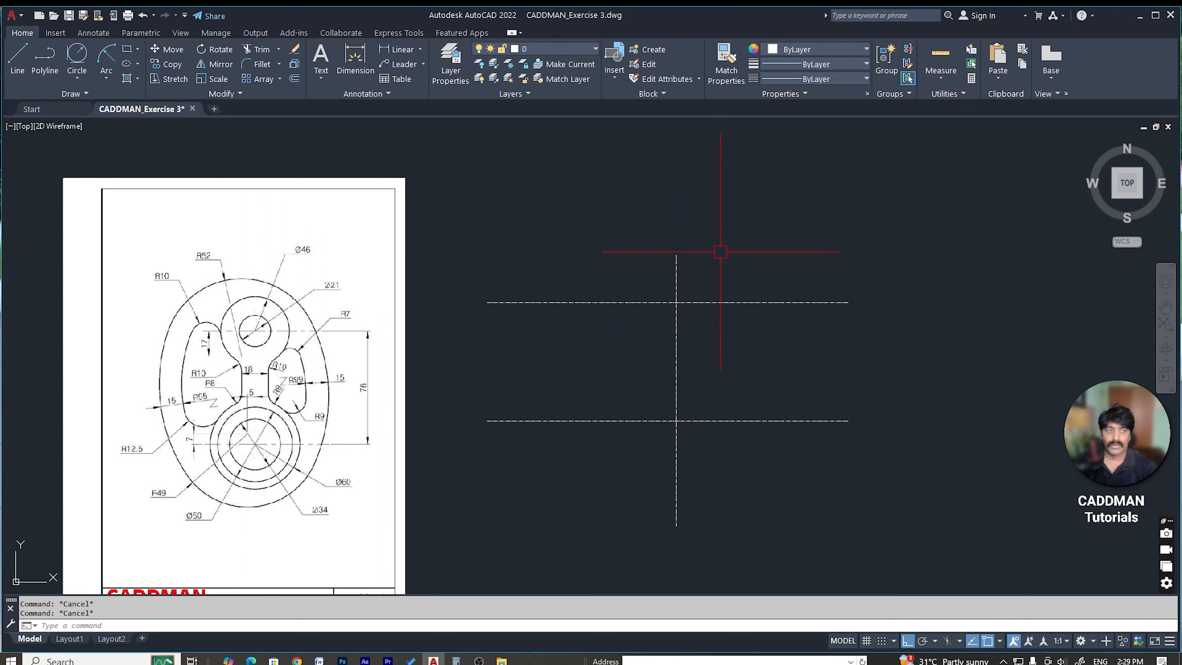
{"action": "left_click", "coordinate": [706, 265]}
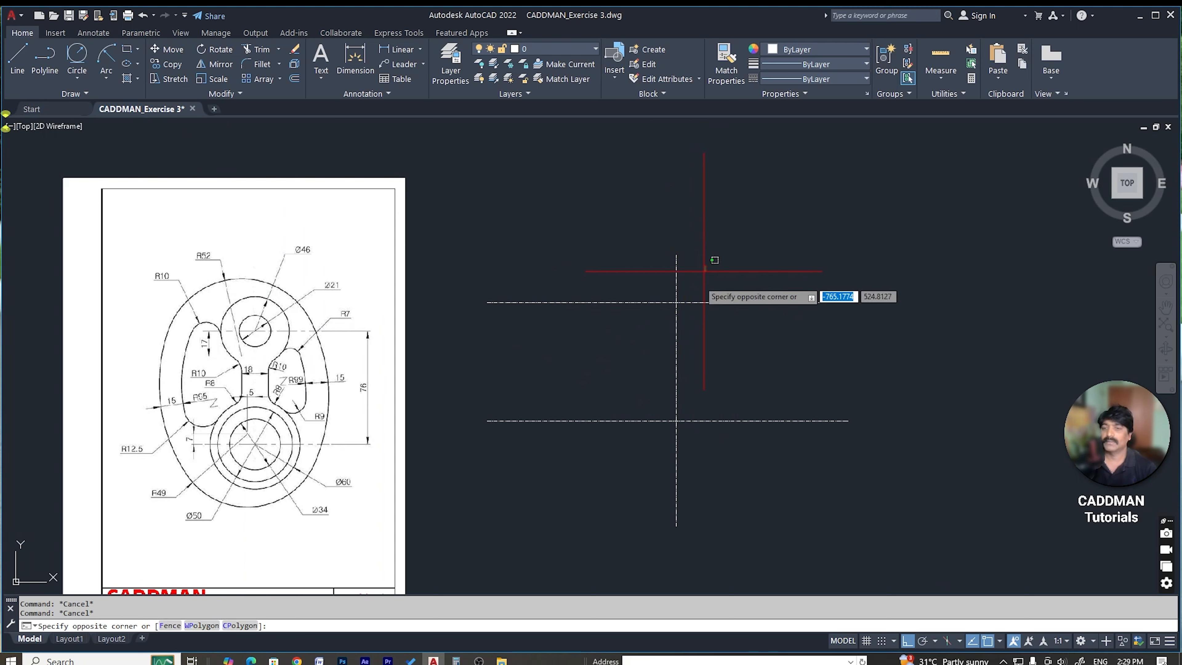
{"action": "left_click", "coordinate": [638, 417]}
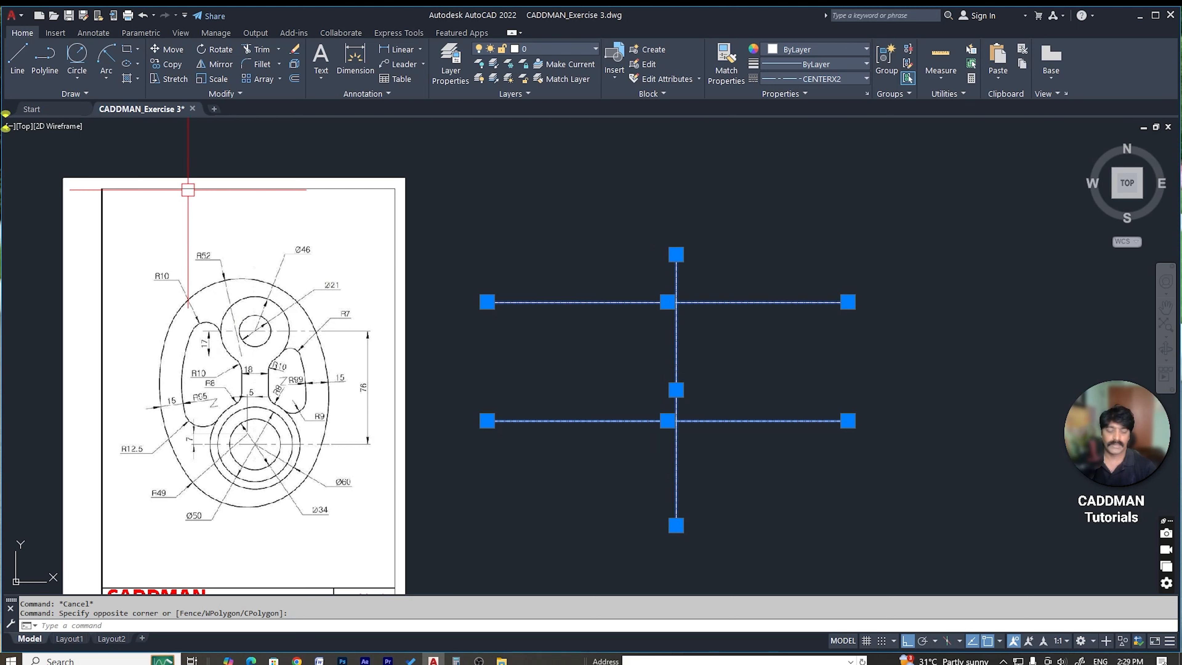
{"action": "key", "text": "ctrl+1"}
{"action": "key", "text": "ctrl+1"}
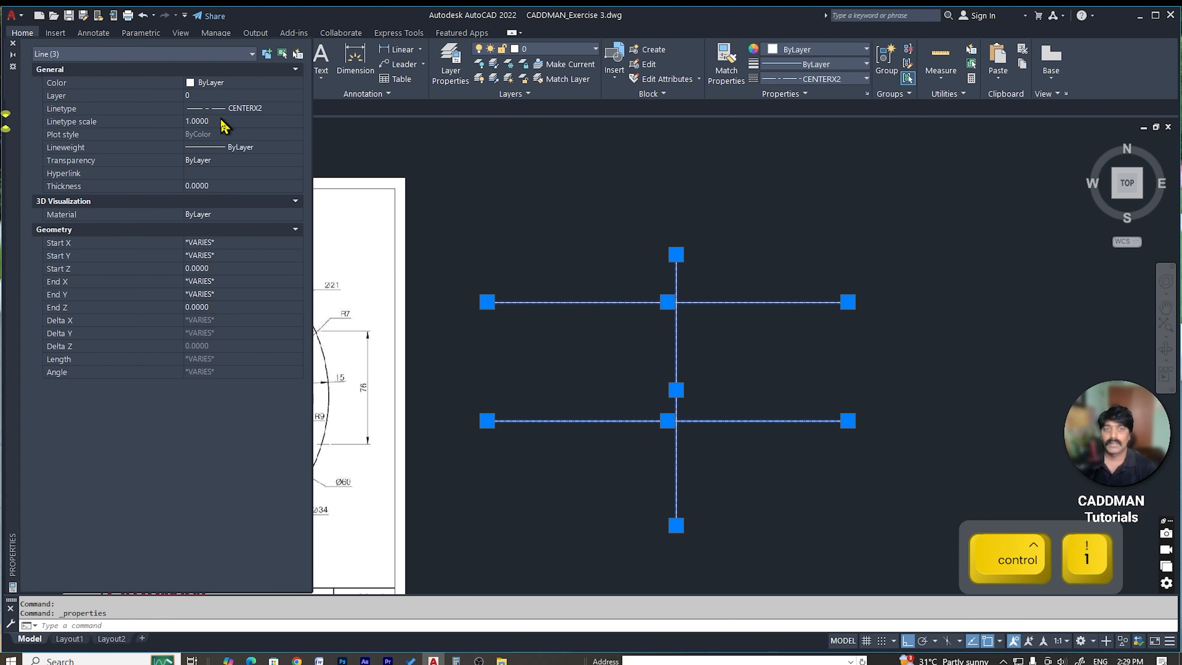
{"action": "left_click", "coordinate": [229, 122]}
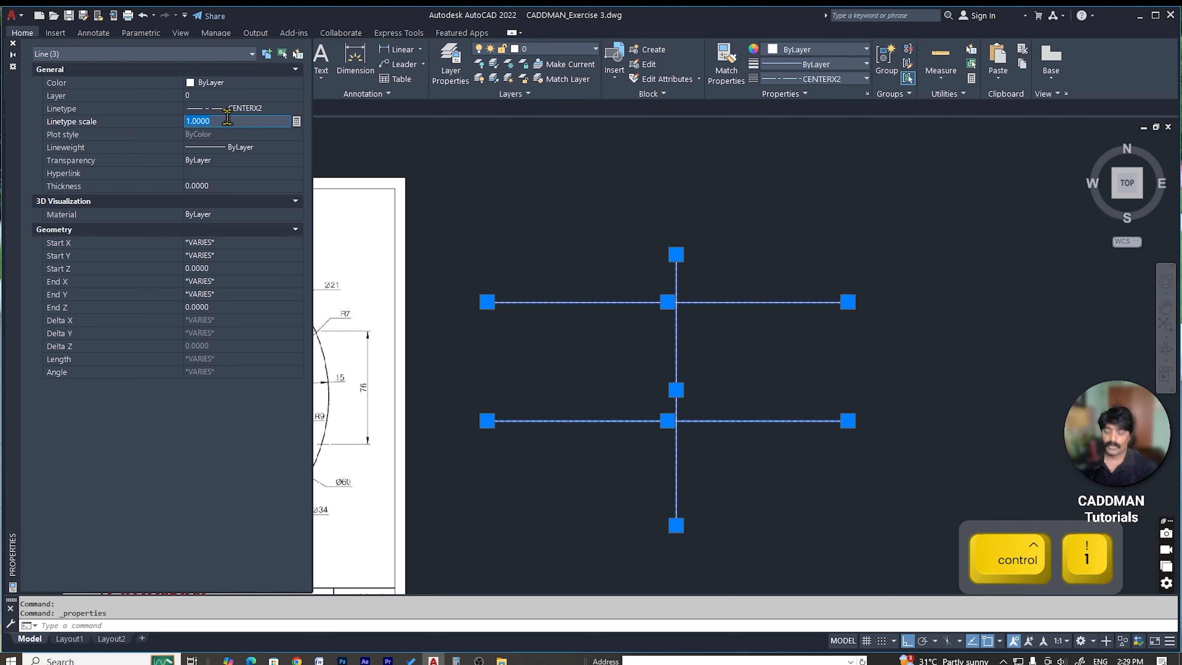
{"action": "type", "text": "10"}
{"action": "key", "text": "Return"}
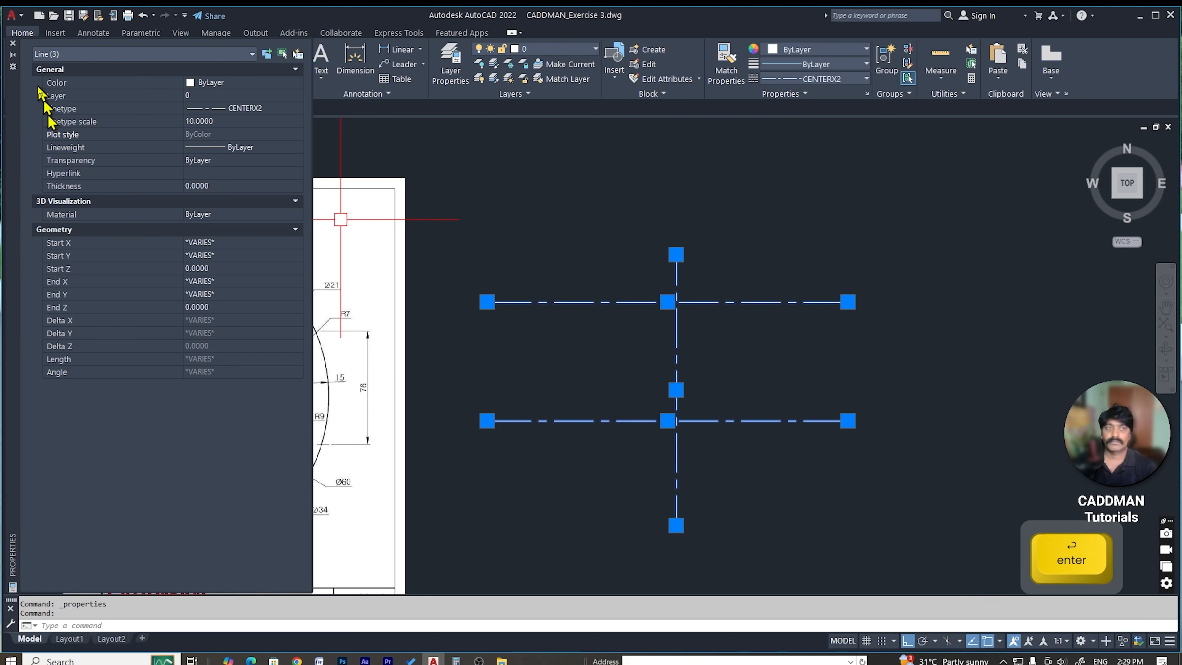
{"action": "left_click", "coordinate": [13, 43]}
{"action": "key", "text": "Escape"}
{"action": "key", "text": "Escape"}
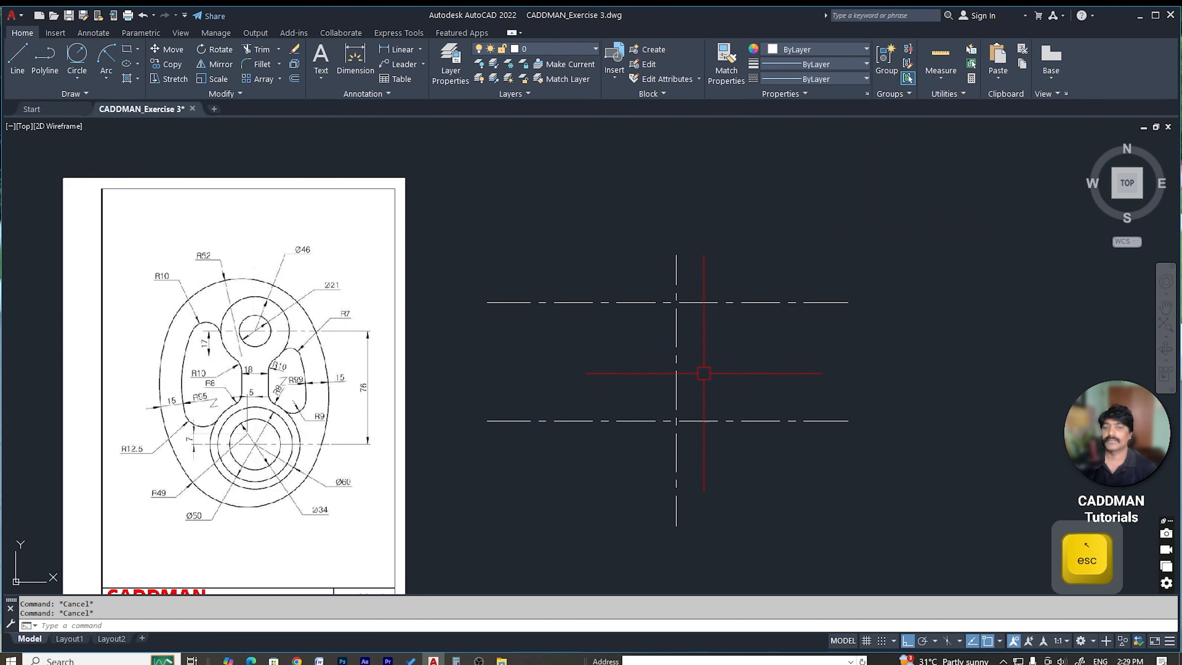
Step: Draw a circle of diameter 21 centered on the upper intersection of the centerlines
{"action": "middle_click_drag", "start_coordinate": [700, 370], "coordinate": [736, 342]}
{"action": "middle_click_drag", "start_coordinate": [818, 335], "coordinate": [799, 351]}
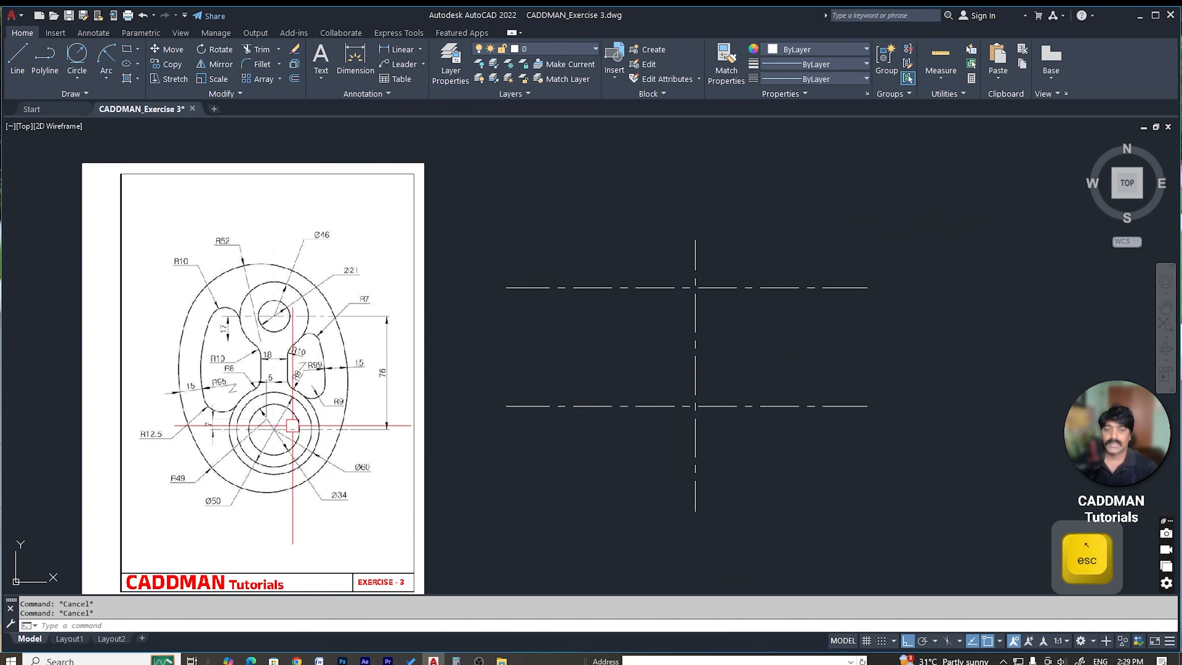
{"action": "scroll", "coordinate": [270, 419], "scroll_direction": "up", "scroll_amount": 2}
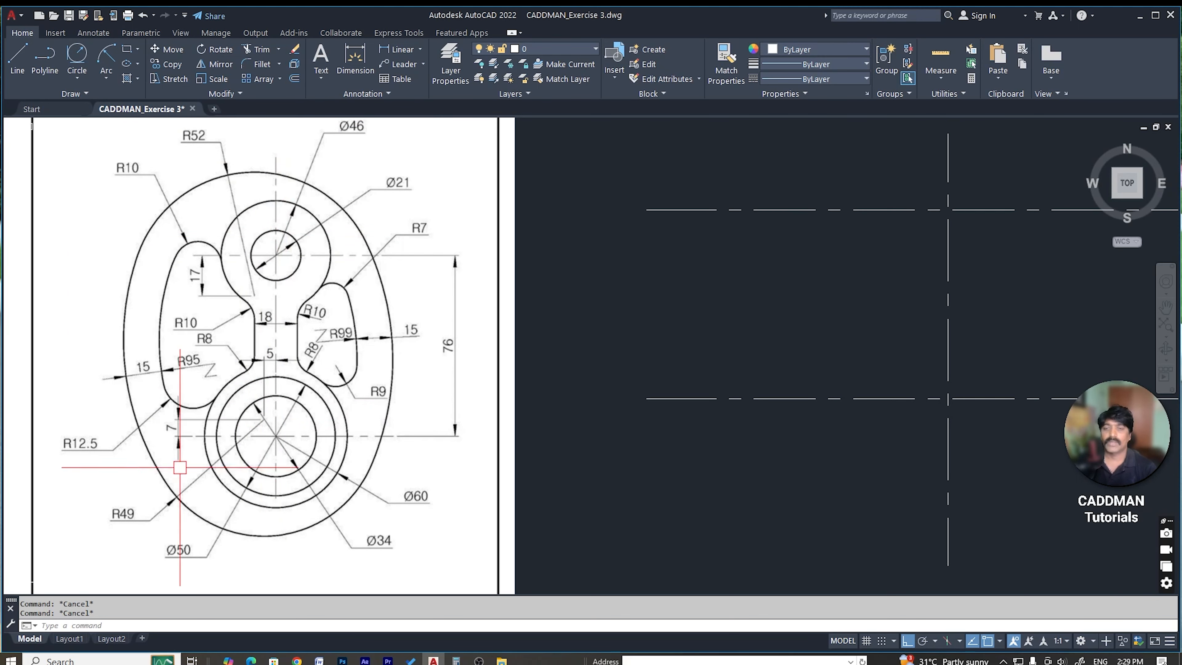
{"action": "key", "text": "Escape"}
{"action": "scroll", "coordinate": [694, 314], "scroll_direction": "down", "scroll_amount": 2}
{"action": "middle_click_drag", "start_coordinate": [845, 314], "coordinate": [800, 330]}
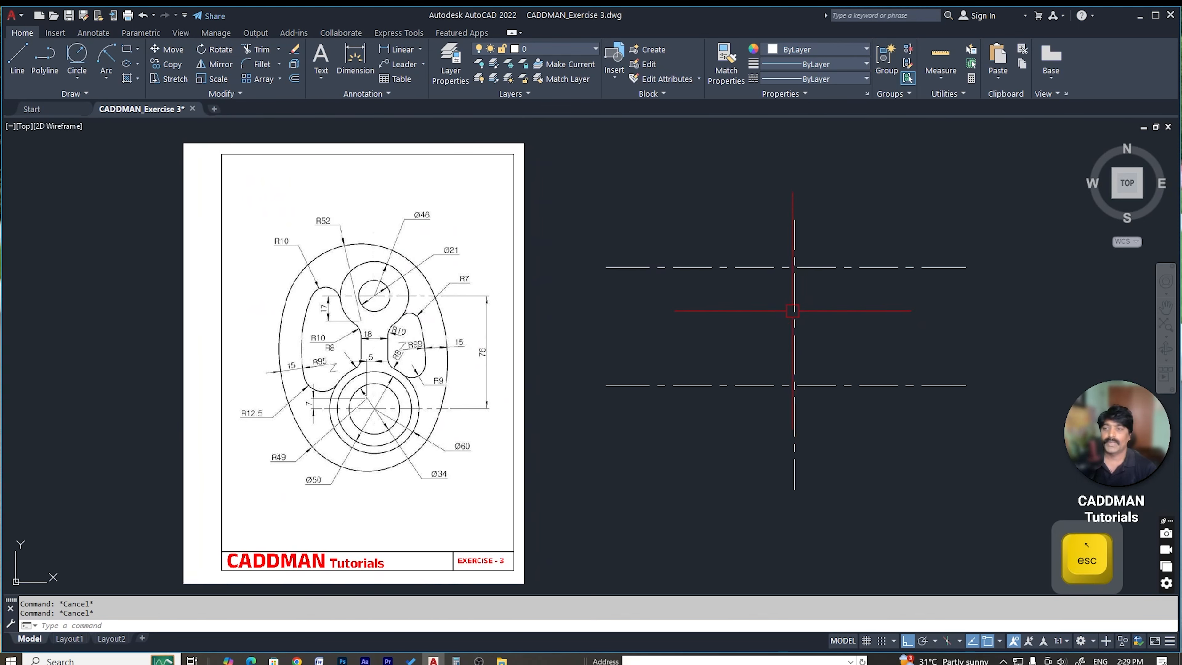
{"action": "scroll", "coordinate": [795, 302], "scroll_direction": "up", "scroll_amount": 2}
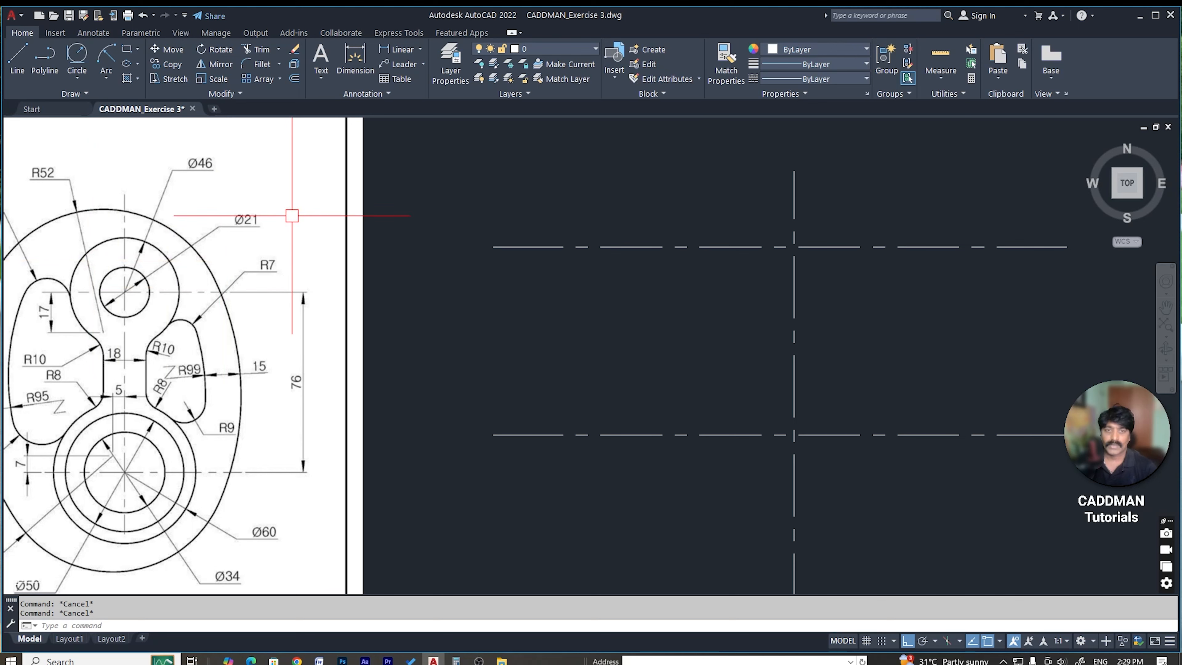
{"action": "type", "text": "C"}
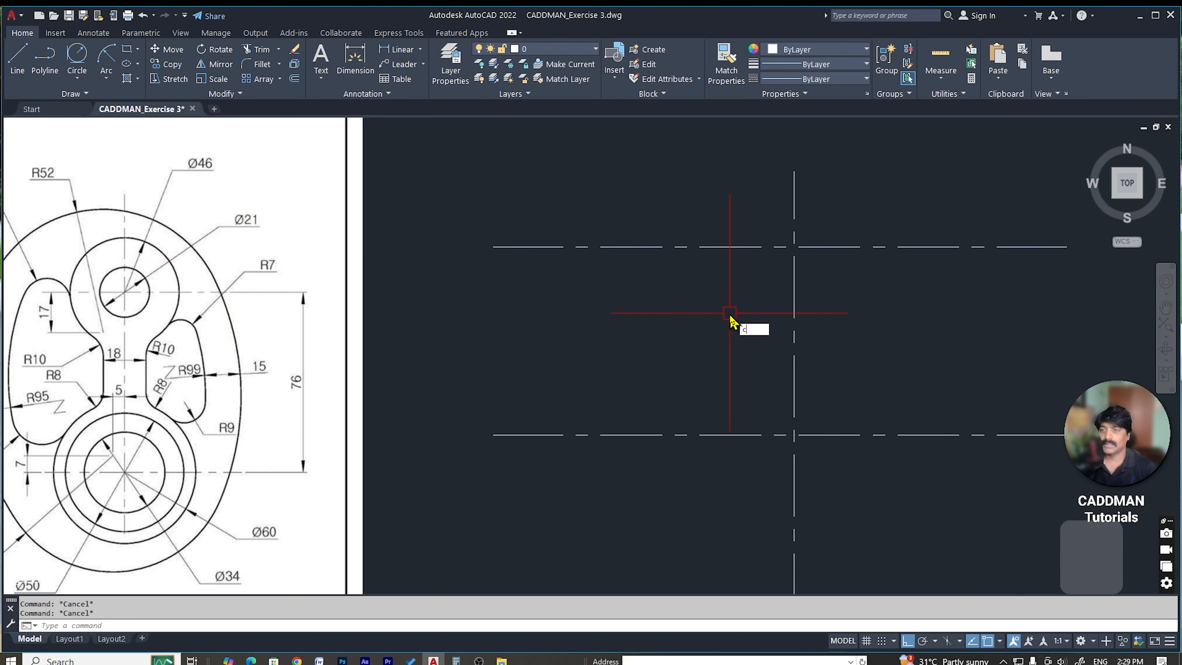
{"action": "key", "text": "Return"}
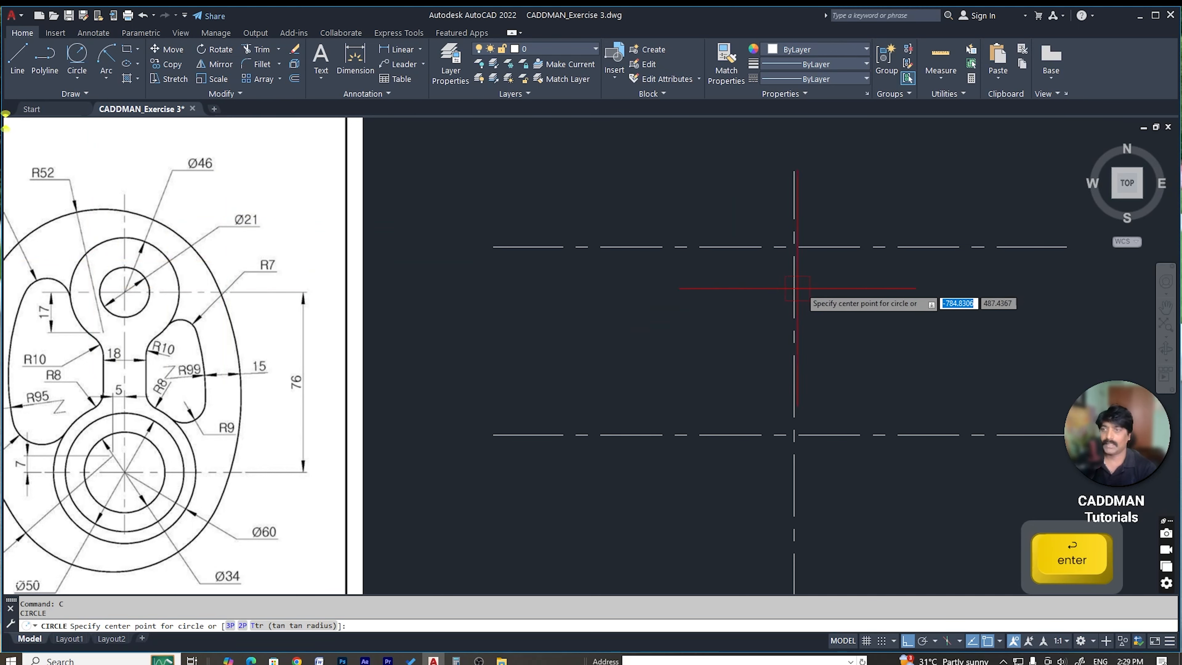
{"action": "left_click", "coordinate": [795, 247]}
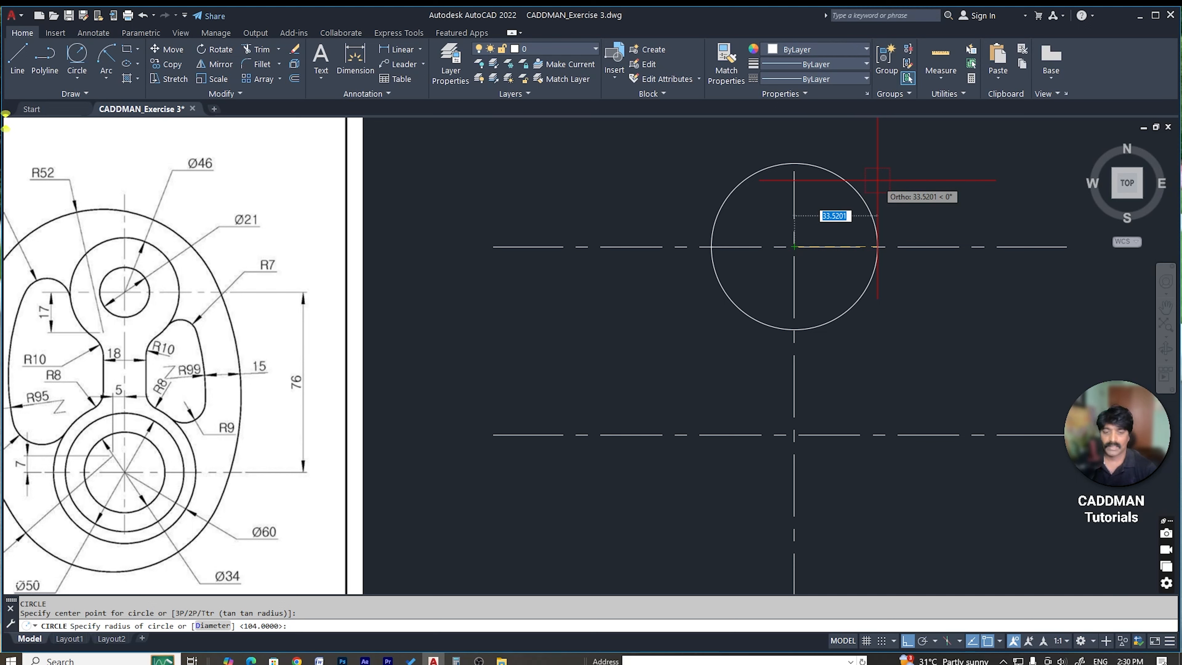
{"action": "type", "text": "d"}
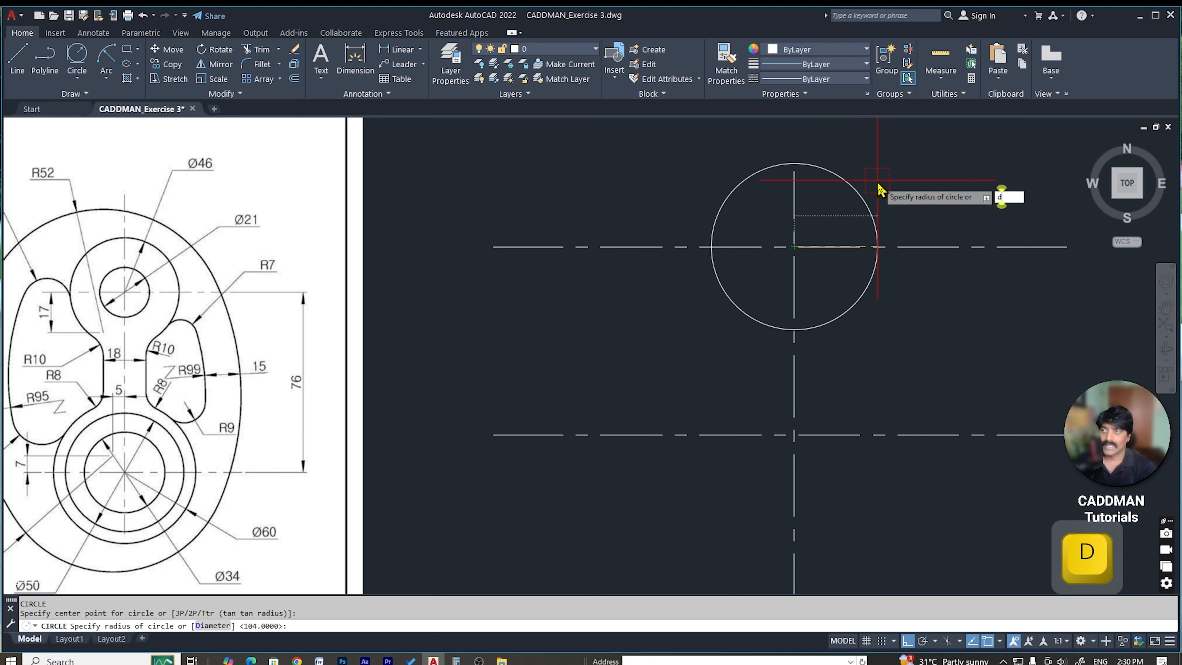
{"action": "key", "text": "Return"}
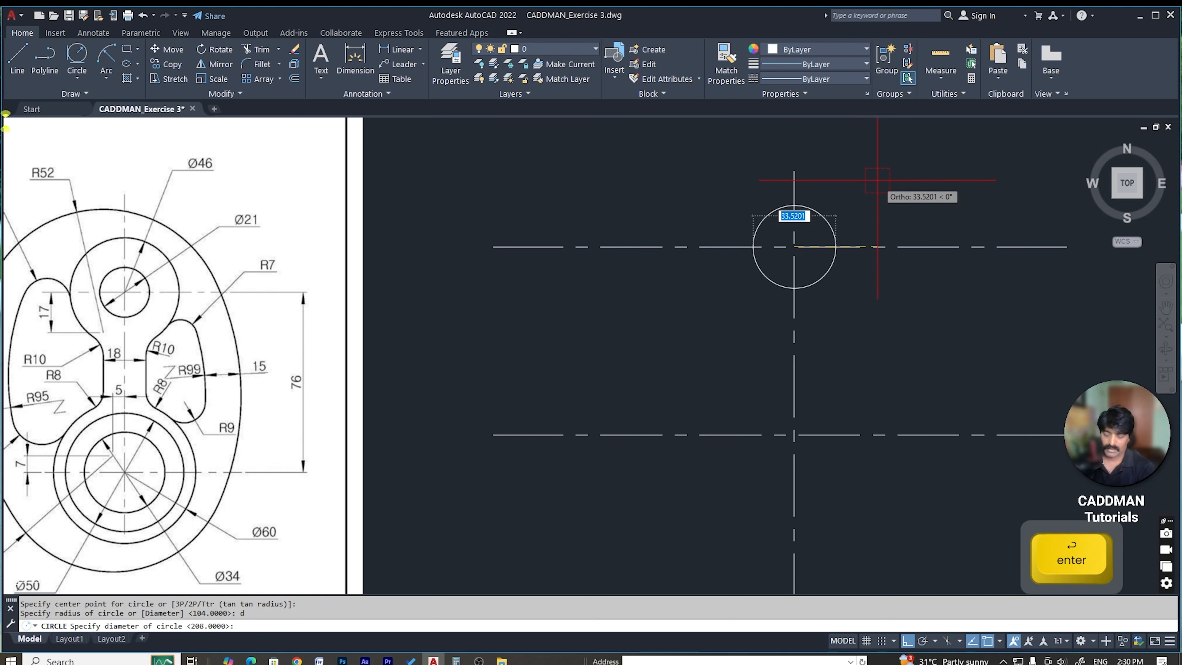
{"action": "type", "text": "21"}
{"action": "key", "text": "Return"}
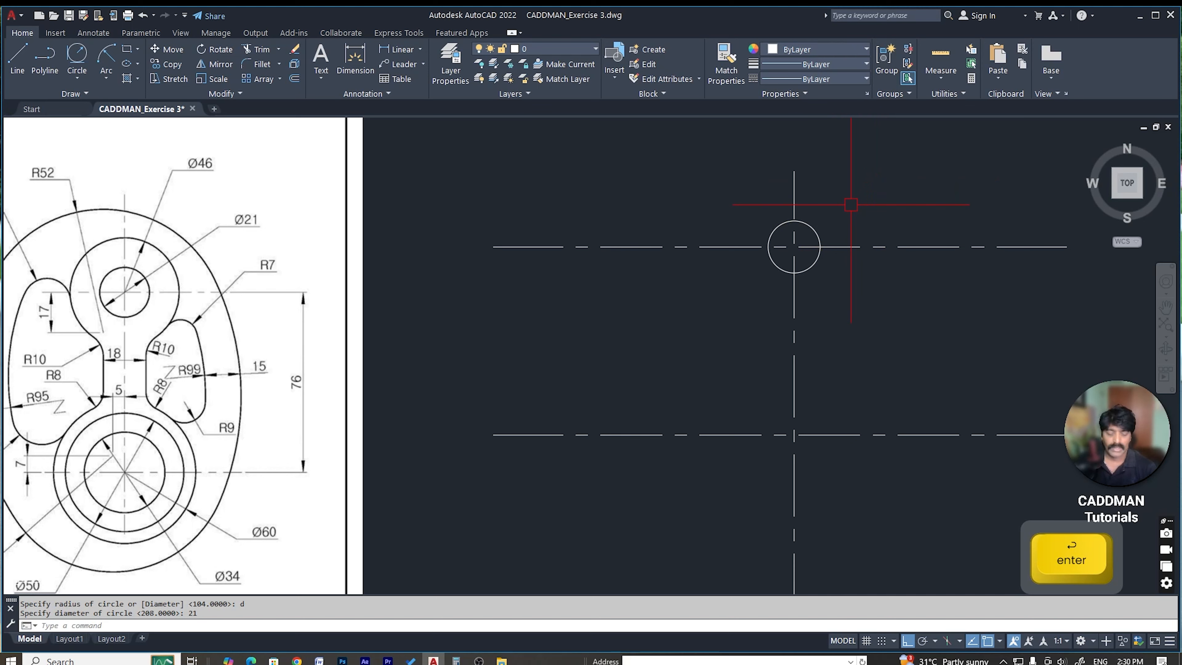
Step: Draw a concentric circle of diameter 46 around the small circle at the upper intersection
{"action": "type", "text": "c"}
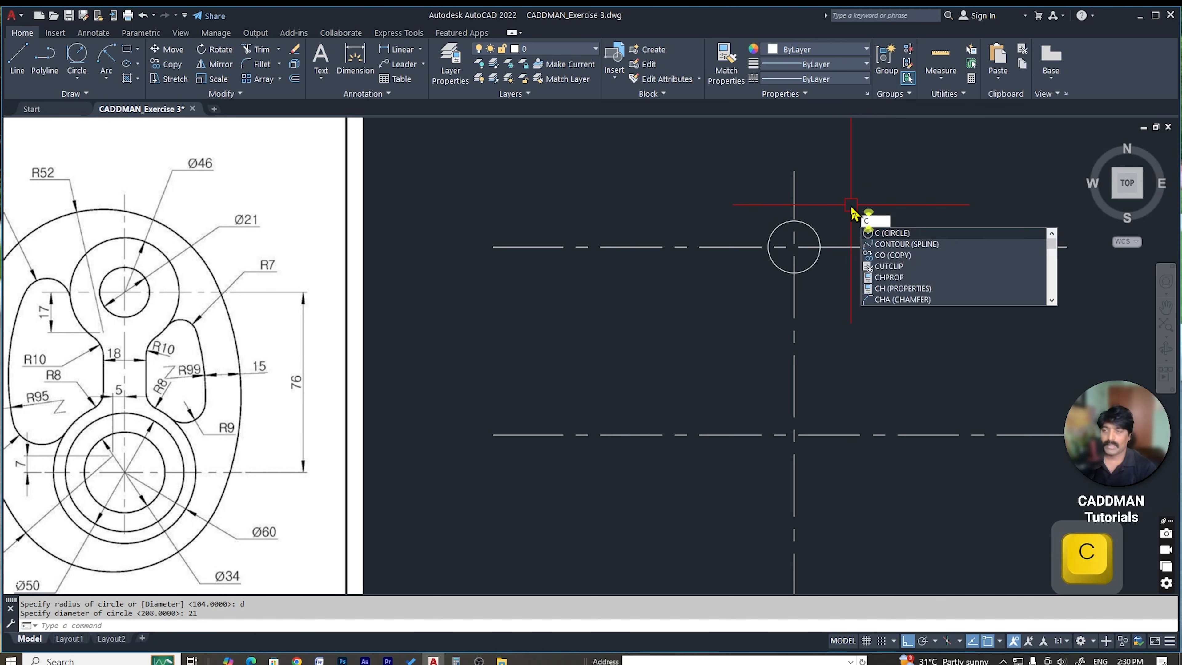
{"action": "key", "text": "Return"}
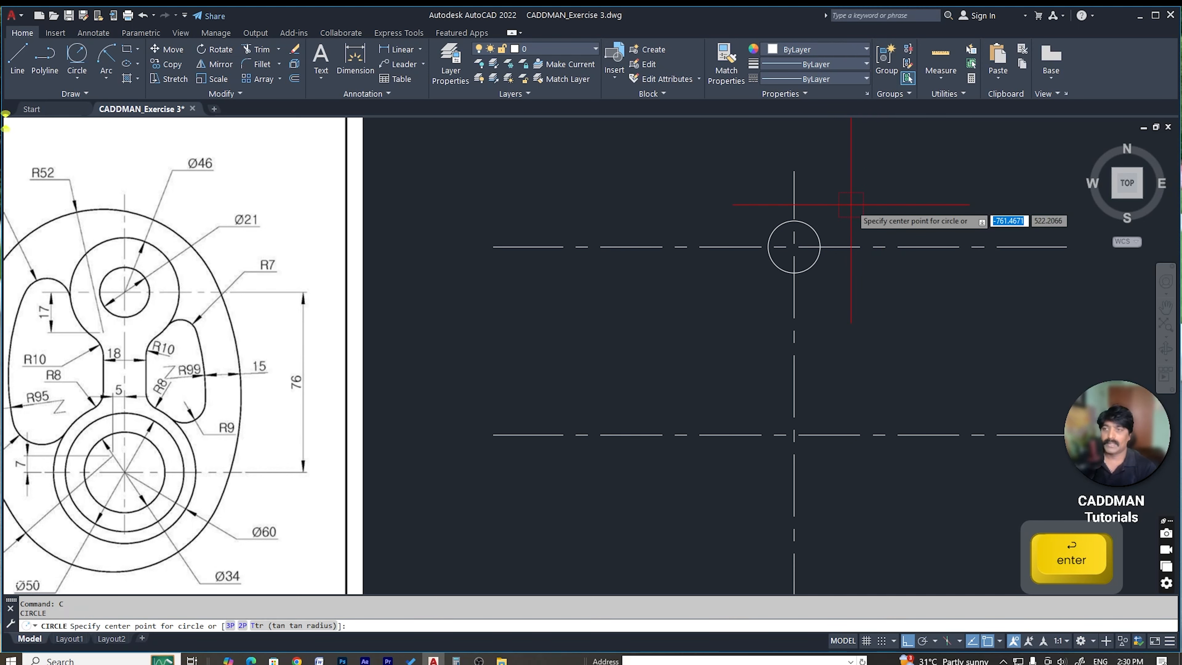
{"action": "left_click", "coordinate": [794, 247]}
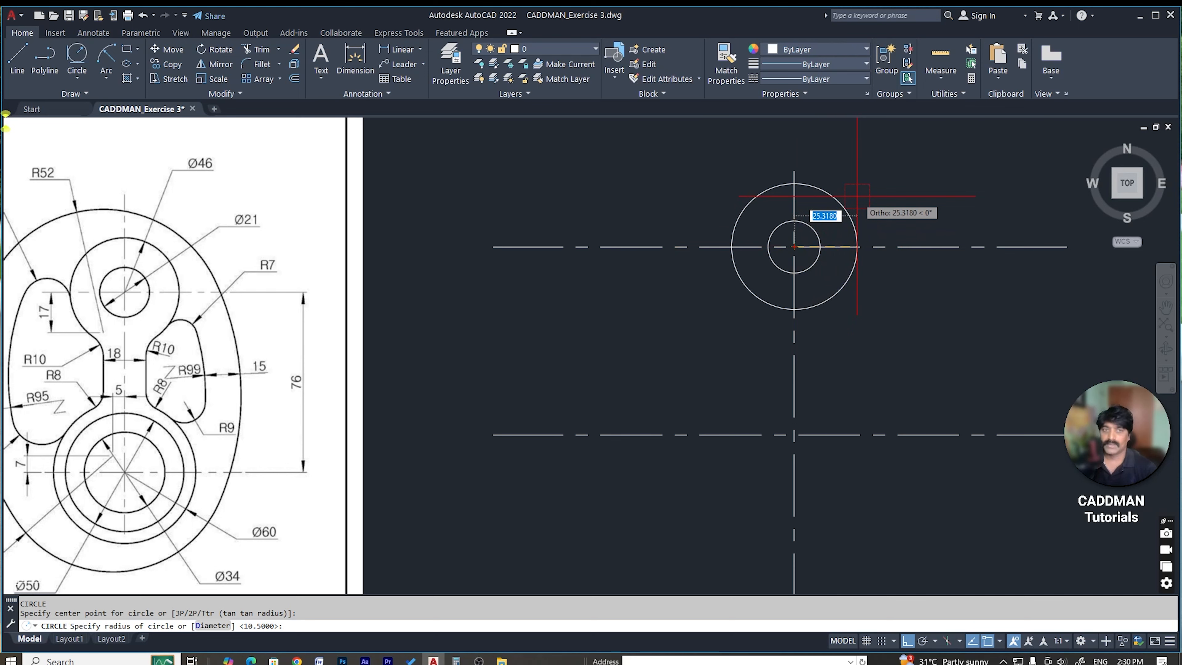
{"action": "type", "text": "d"}
{"action": "key", "text": "space"}
{"action": "type", "text": "46"}
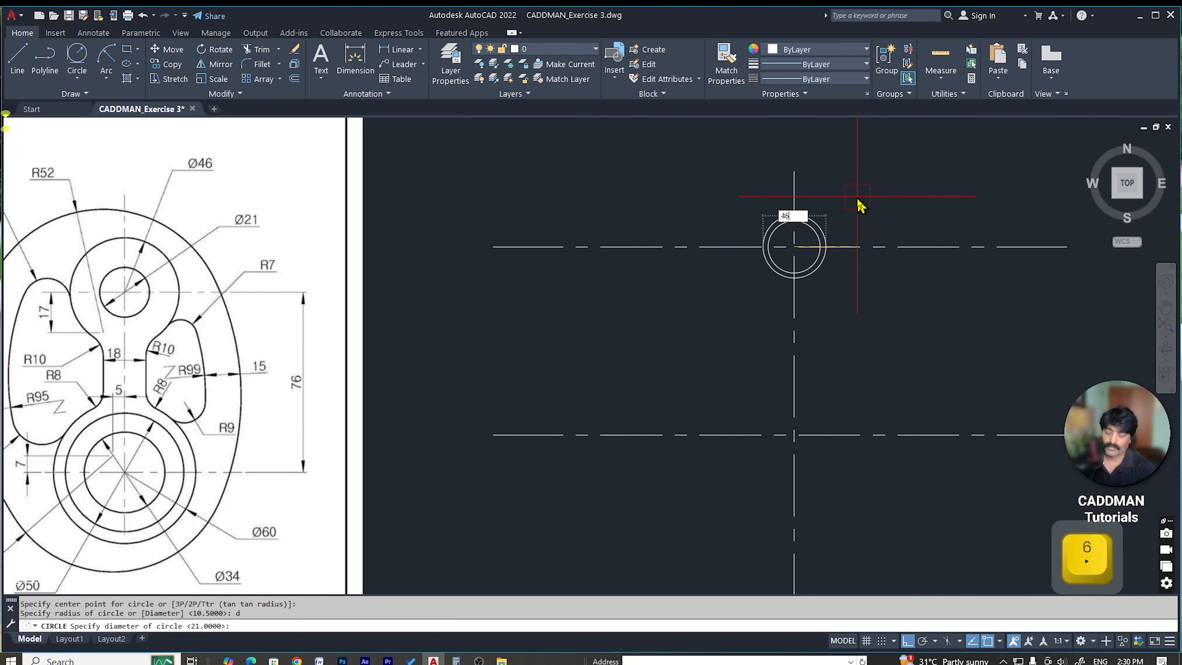
{"action": "key", "text": "Return"}
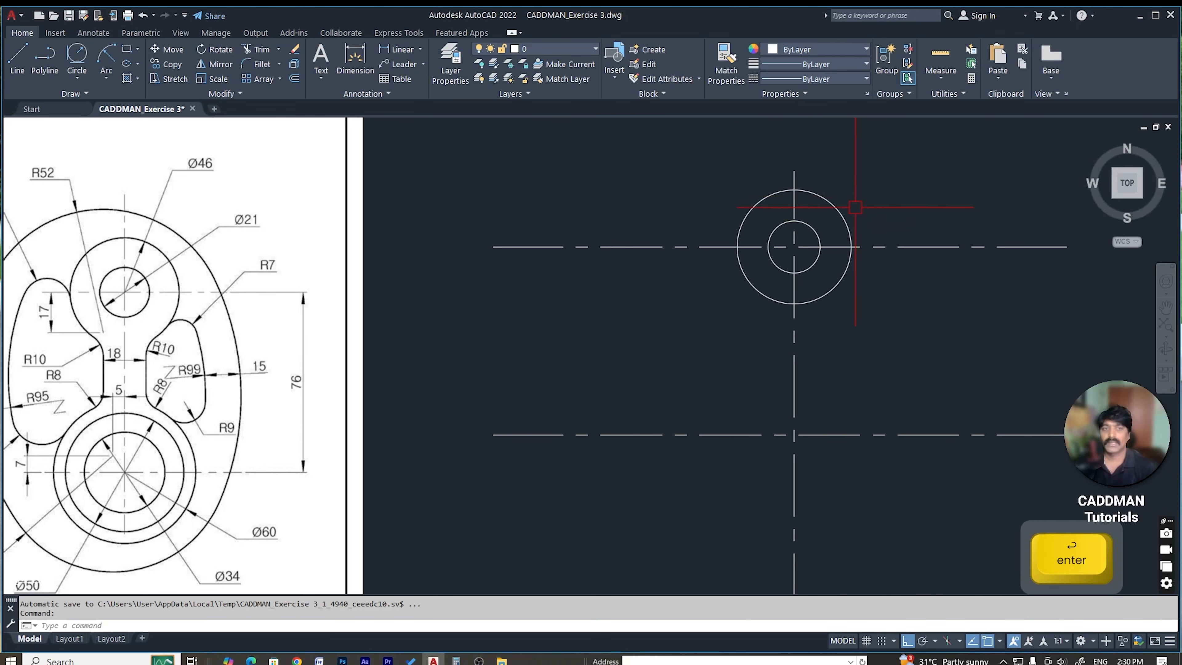
Step: Draw a circle of diameter 34 centered on the lower intersection of the centerlines
{"action": "scroll", "coordinate": [855, 202], "scroll_direction": "down", "scroll_amount": 3}
{"action": "scroll", "coordinate": [835, 283], "scroll_direction": "up", "scroll_amount": 3}
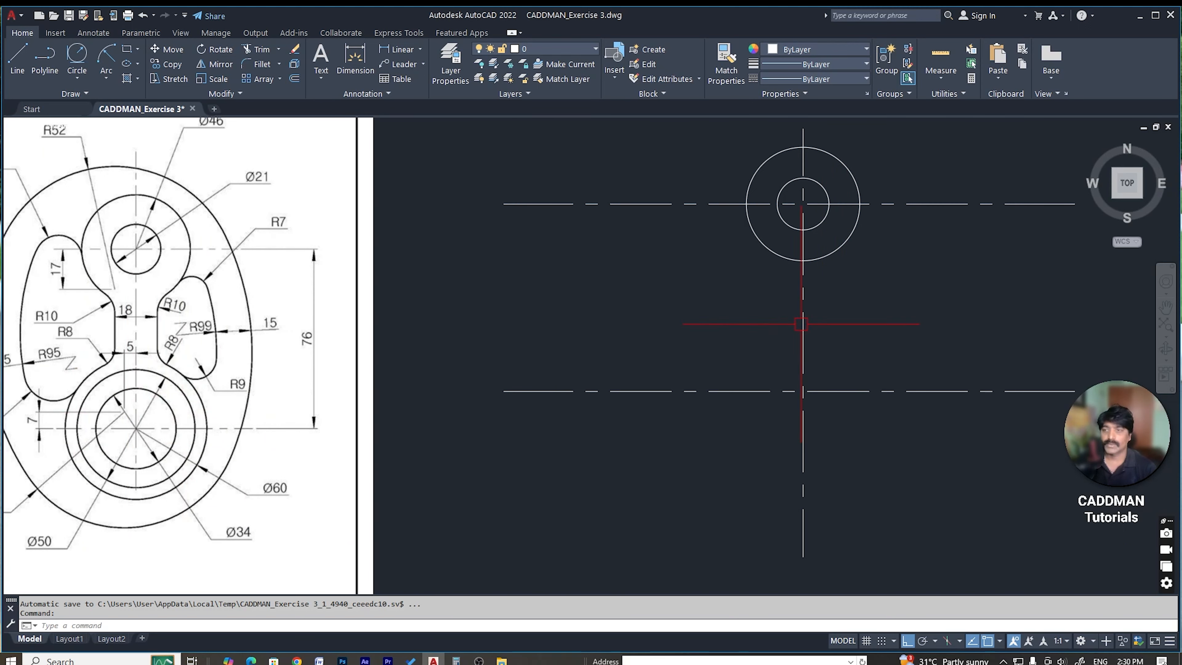
{"action": "type", "text": "C"}
{"action": "key", "text": "space"}
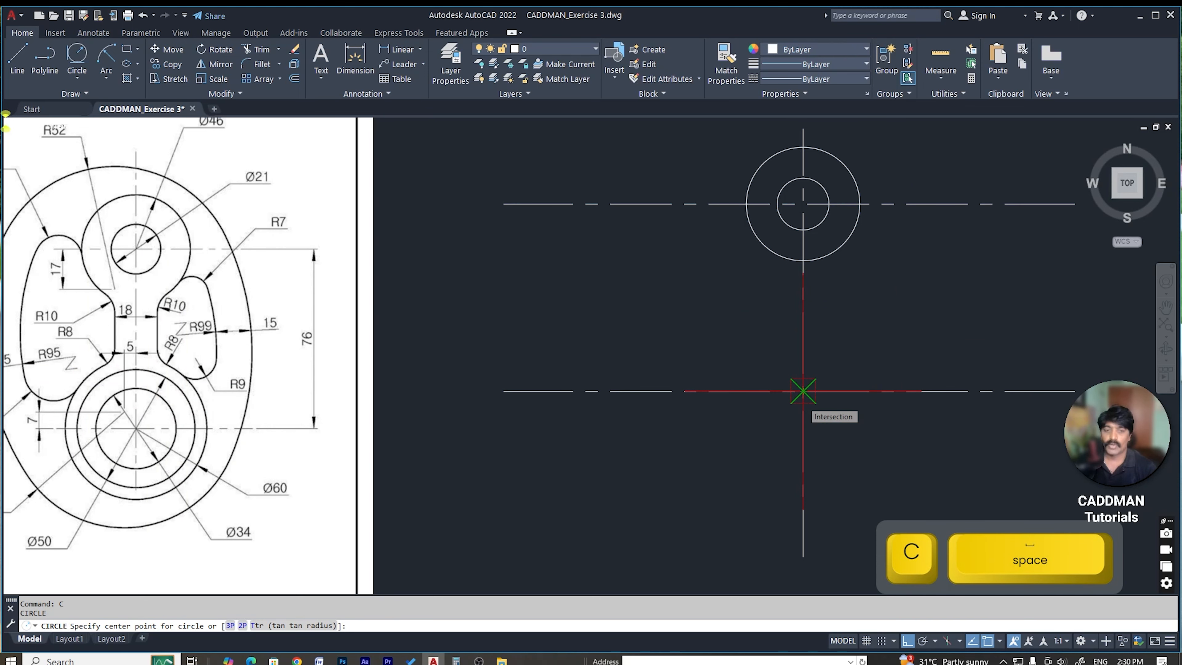
{"action": "left_click", "coordinate": [803, 391]}
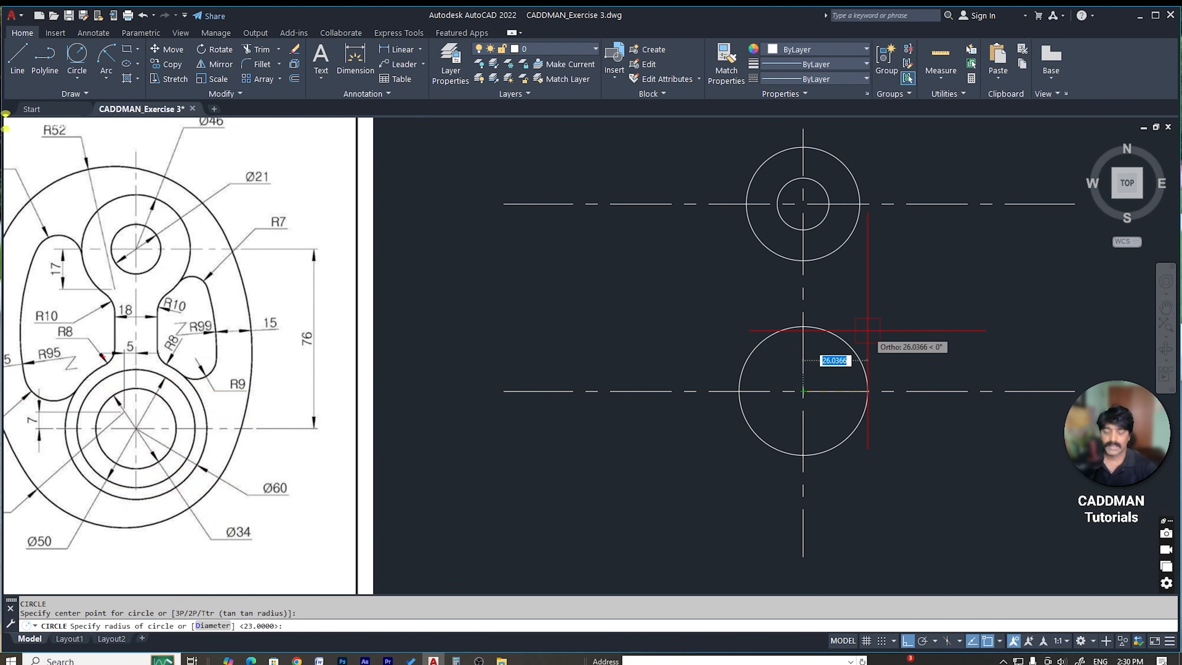
{"action": "type", "text": "d"}
{"action": "key", "text": "space"}
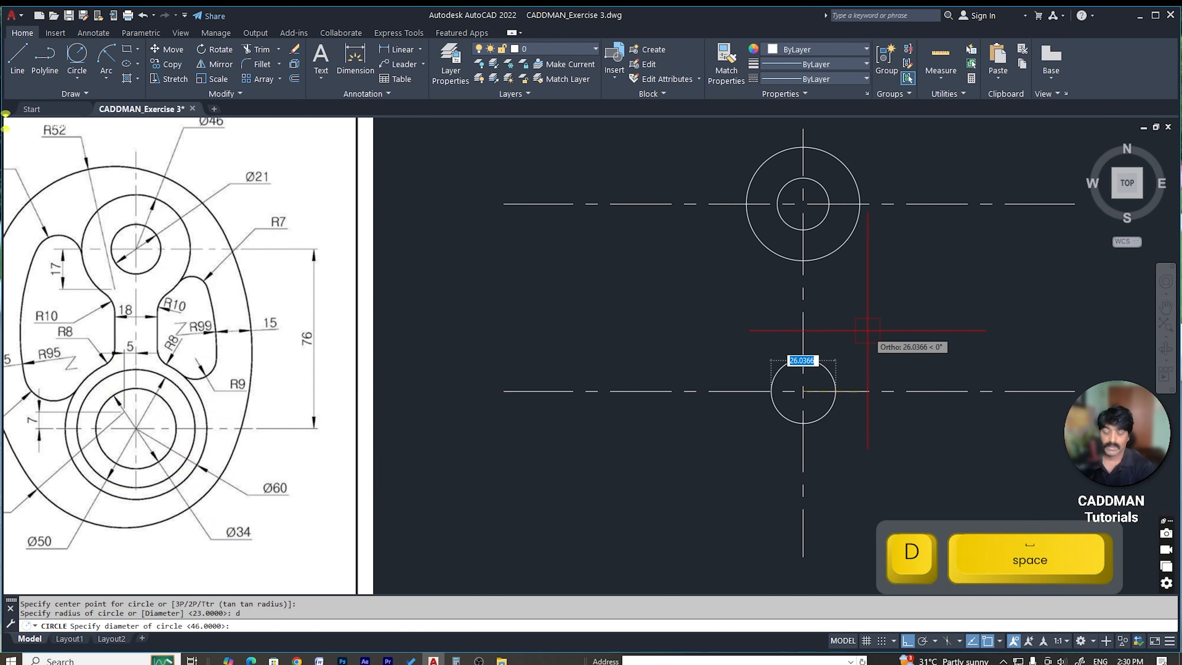
{"action": "type", "text": "34"}
{"action": "key", "text": "Return"}
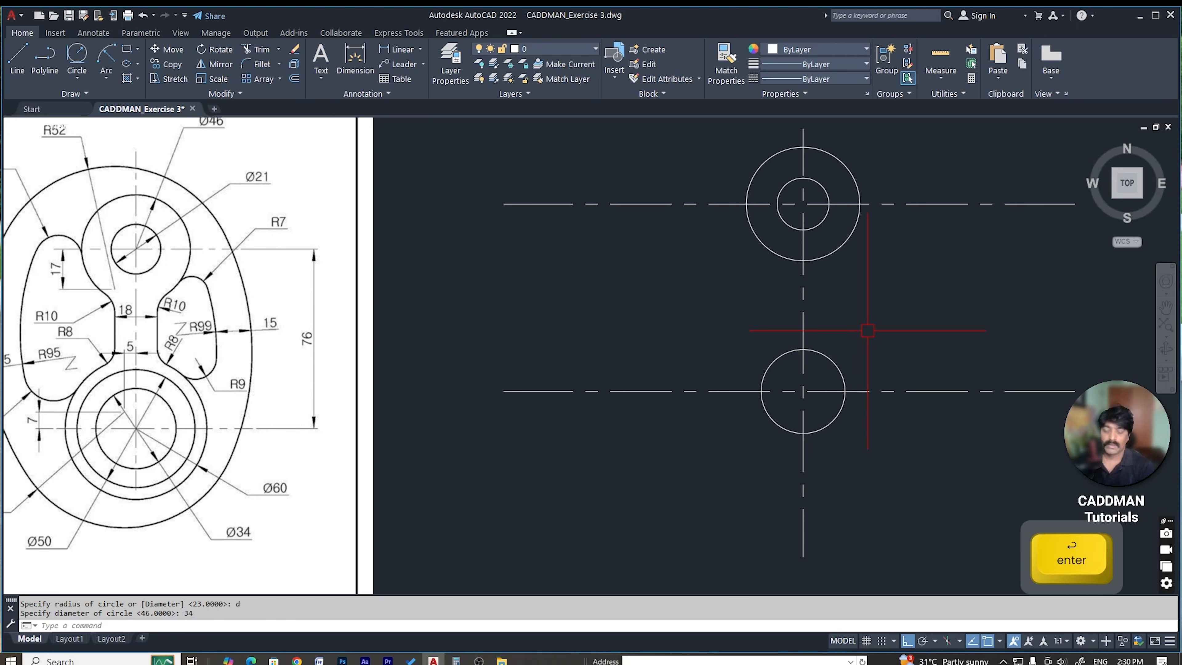
Step: Draw a concentric circle of diameter 50 around the diameter 34 circle at the lower intersection
{"action": "type", "text": "c"}
{"action": "key", "text": "space"}
{"action": "left_click", "coordinate": [803, 391]}
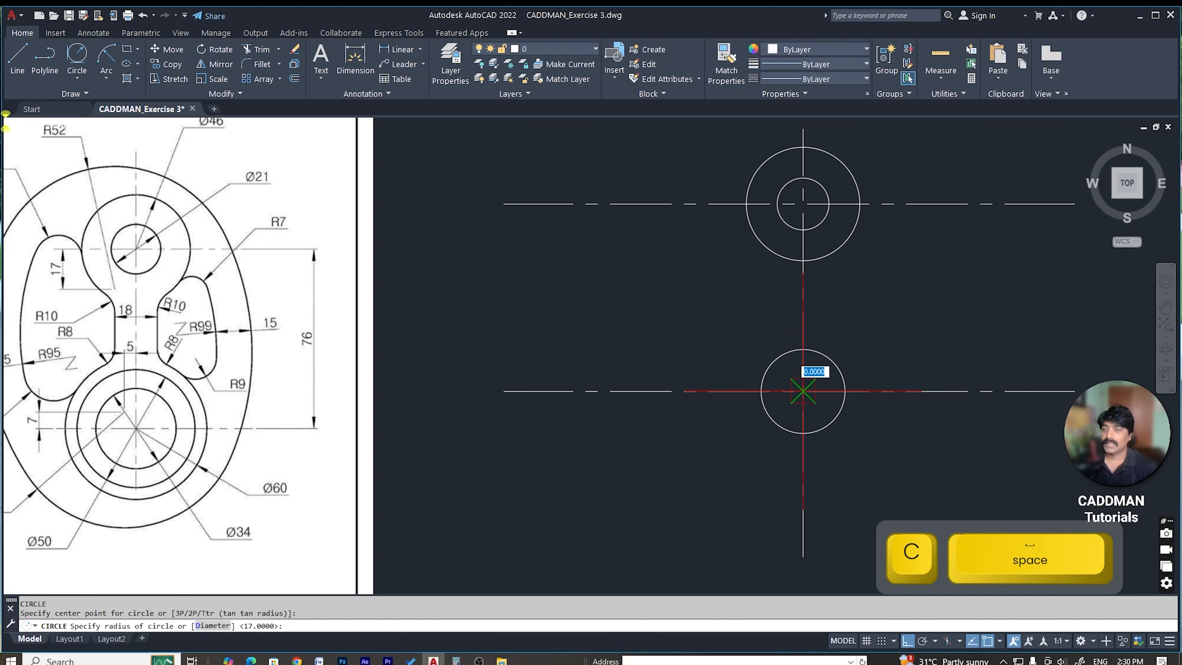
{"action": "type", "text": "d"}
{"action": "key", "text": "space"}
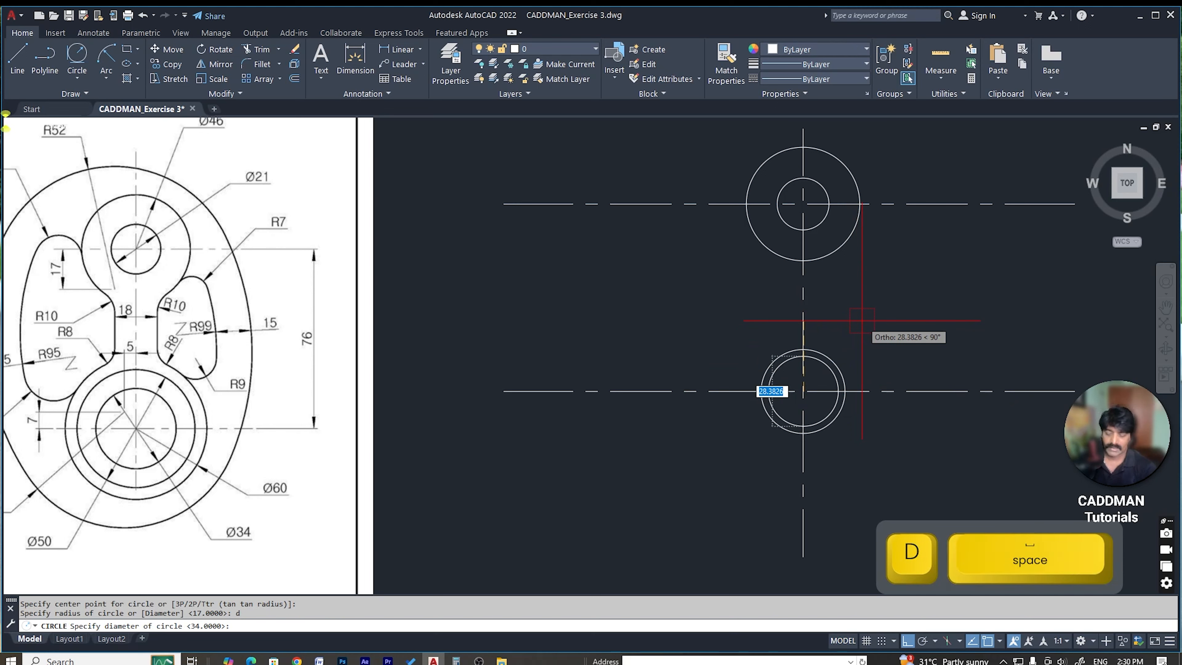
{"action": "type", "text": "50"}
{"action": "key", "text": "Return"}
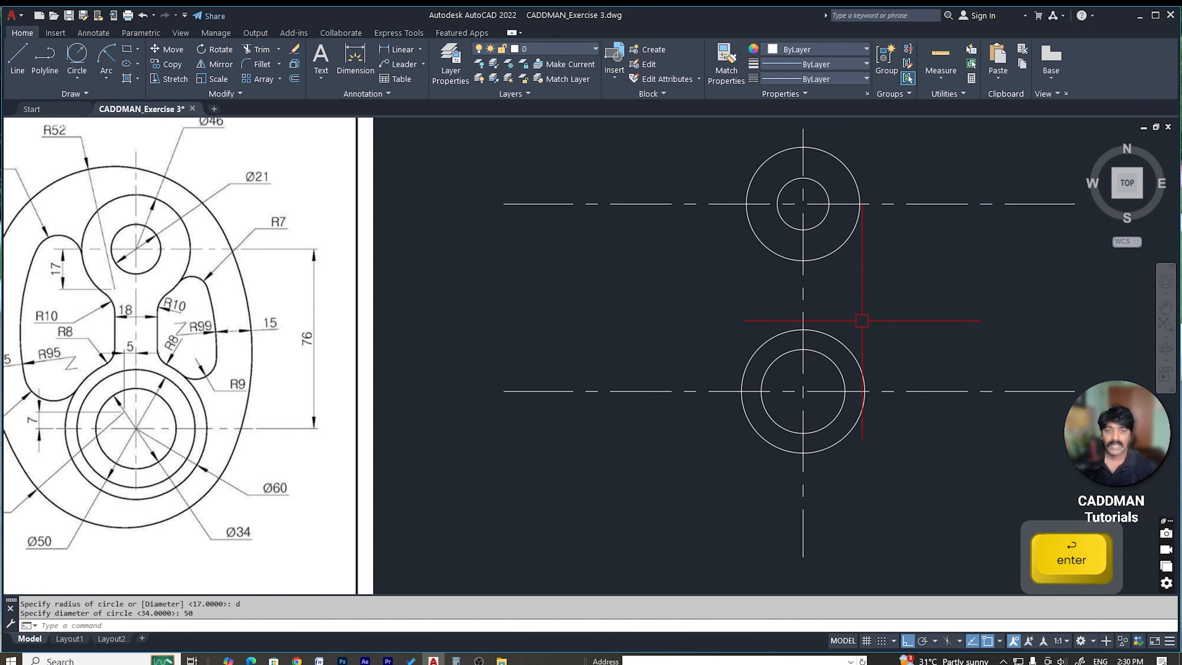
Step: Draw the outer concentric circle of diameter 60 at the lower centerline intersection
{"action": "type", "text": "c"}
{"action": "key", "text": "space"}
{"action": "left_click", "coordinate": [803, 391]}
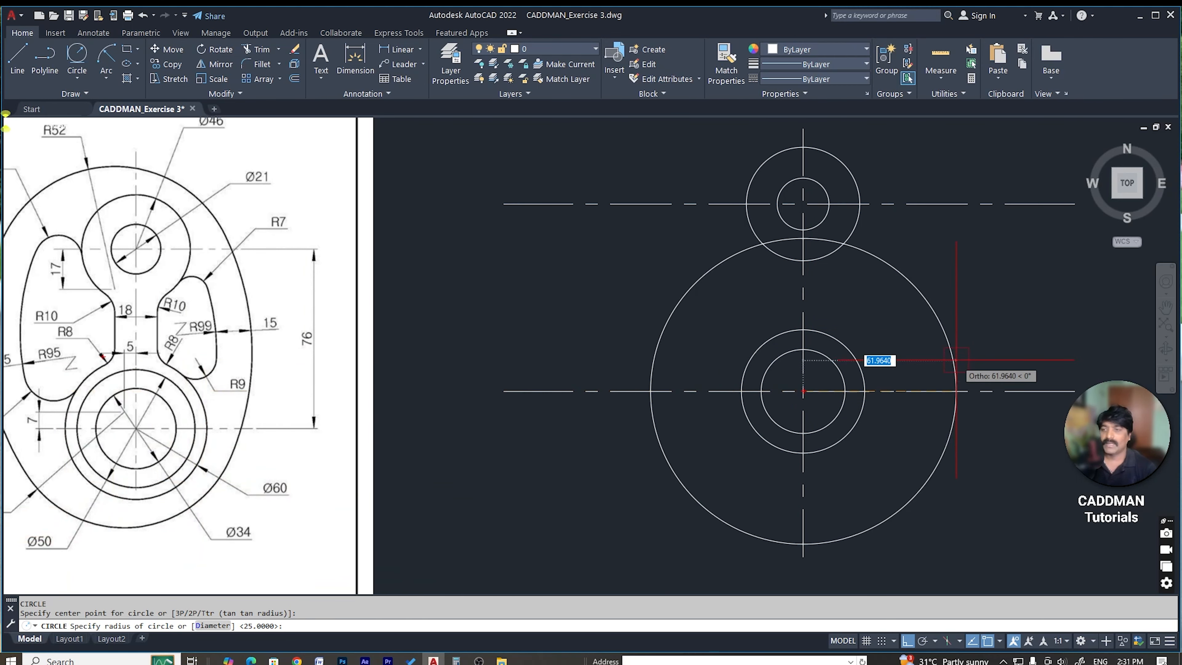
{"action": "type", "text": "d"}
{"action": "key", "text": "Return"}
{"action": "type", "text": "60"}
{"action": "key", "text": "Return"}
{"action": "middle_click_drag", "start_coordinate": [872, 304], "coordinate": [880, 330]}
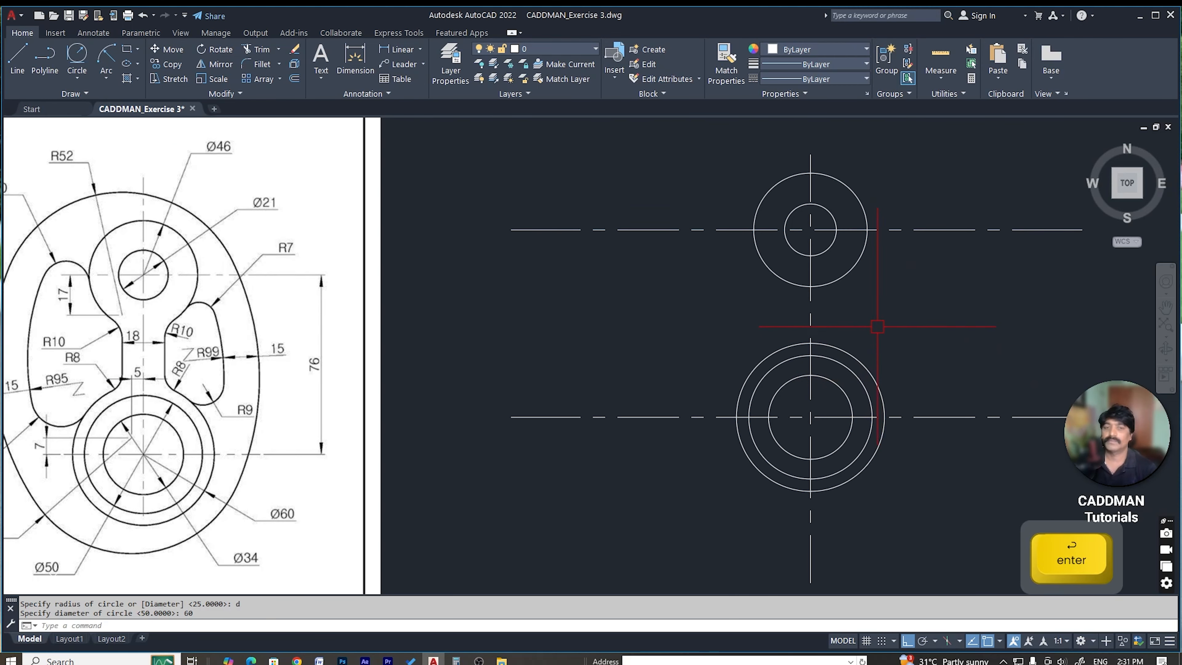
Step: Examine the dimensions of the neck between the upper and lower circles in the reference drawing
{"action": "scroll", "coordinate": [884, 332], "scroll_direction": "down", "scroll_amount": 3}
{"action": "scroll", "coordinate": [896, 342], "scroll_direction": "up", "scroll_amount": 3}
{"action": "middle_click_drag", "start_coordinate": [613, 420], "coordinate": [670, 382]}
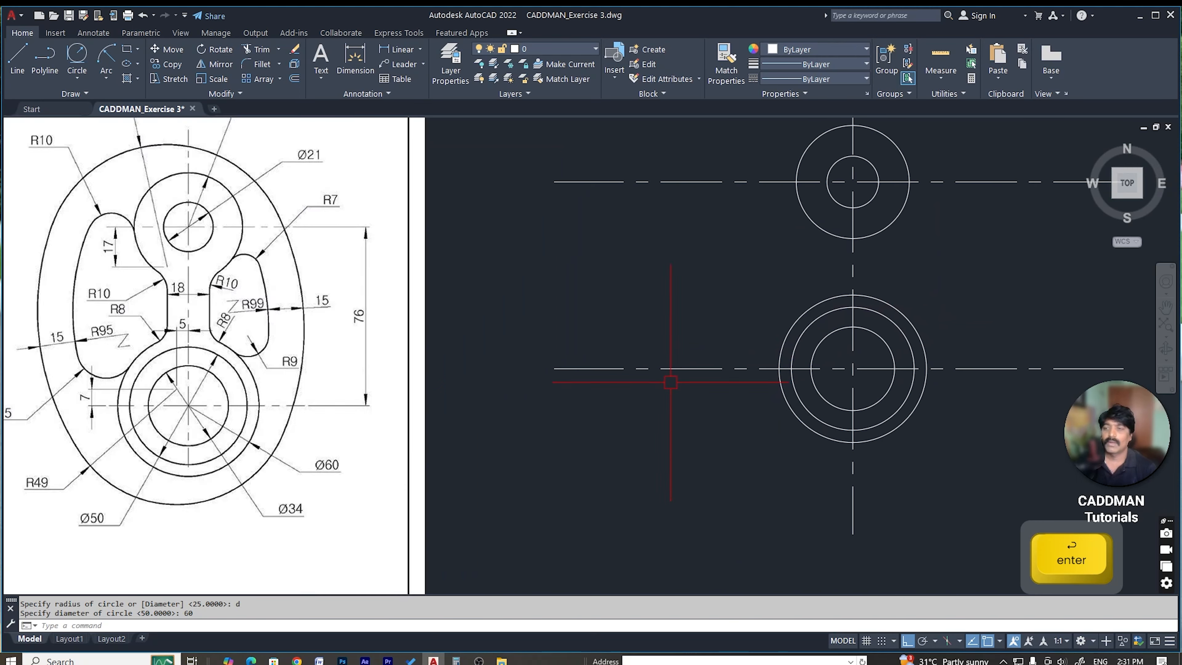
{"action": "middle_click_drag", "start_coordinate": [718, 349], "coordinate": [734, 367]}
{"action": "scroll", "coordinate": [734, 367], "scroll_direction": "down", "scroll_amount": 2}
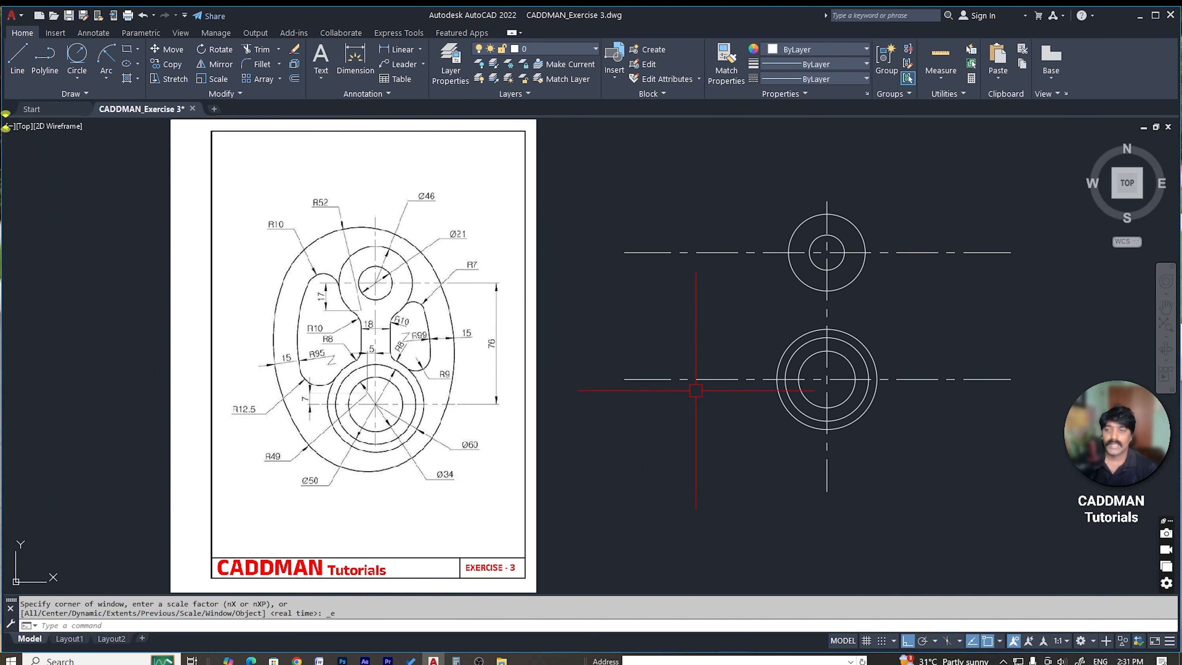
{"action": "middle_click", "coordinate": [774, 377]}
{"action": "middle_click", "coordinate": [774, 376]}
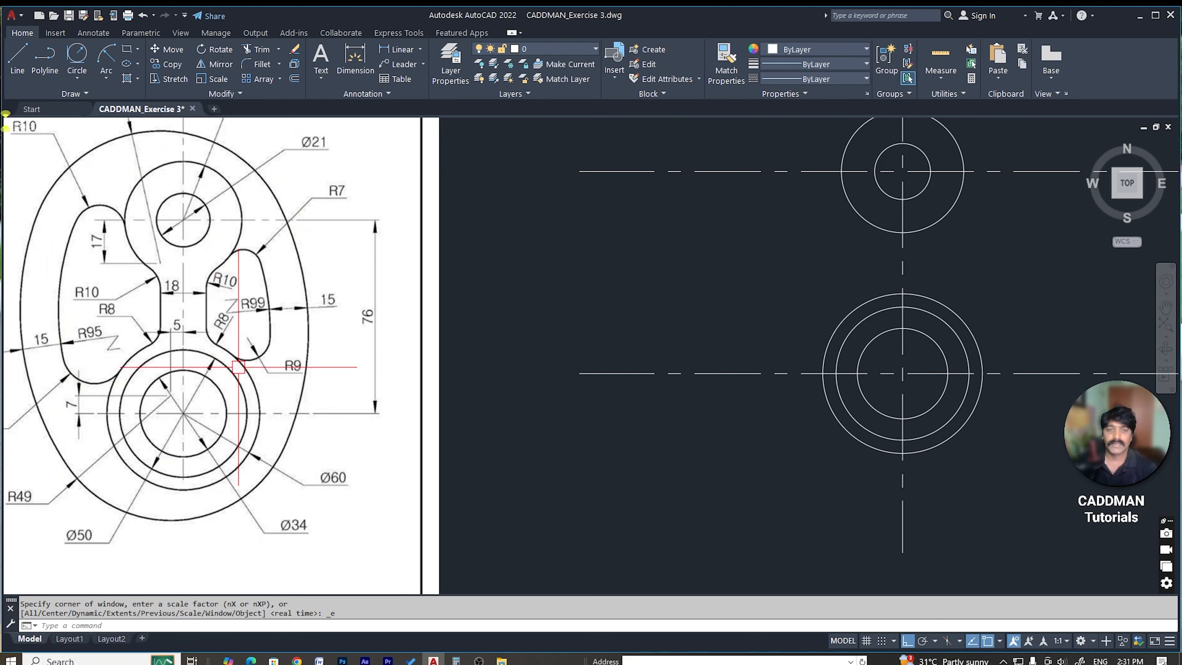
{"action": "middle_click_drag", "start_coordinate": [827, 296], "coordinate": [812, 319]}
{"action": "middle_click_drag", "start_coordinate": [778, 364], "coordinate": [785, 339]}
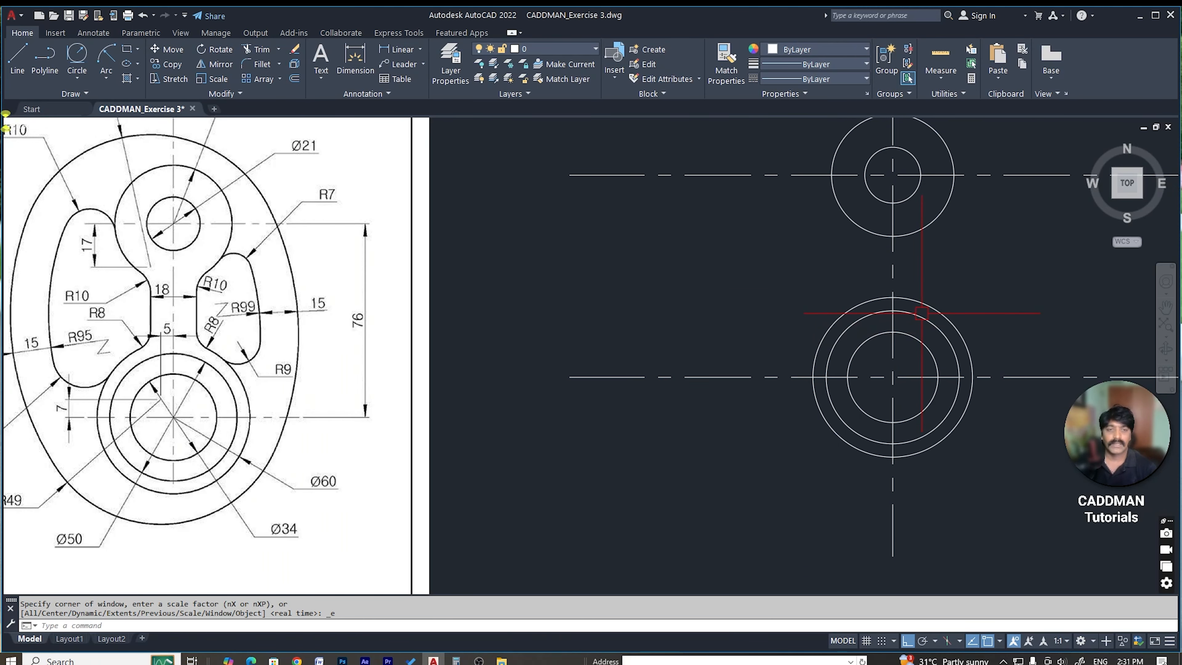
{"action": "scroll", "coordinate": [156, 329], "scroll_direction": "up", "scroll_amount": 4}
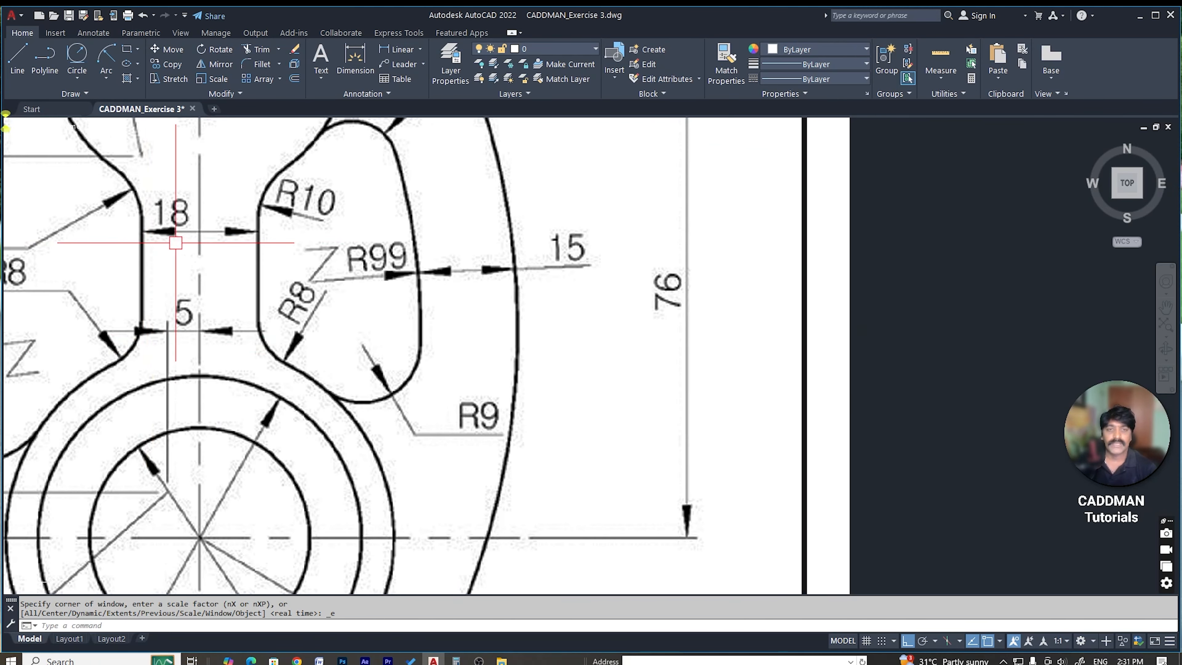
{"action": "scroll", "coordinate": [517, 317], "scroll_direction": "down", "scroll_amount": 6}
{"action": "mouse_move", "coordinate": [673, 362]}
{"action": "middle_mouse_down"}
{"action": "mouse_move", "coordinate": [748, 352]}
{"action": "mouse_move", "coordinate": [695, 360]}
{"action": "middle_mouse_up"}
{"action": "scroll", "coordinate": [695, 360], "scroll_direction": "down", "scroll_amount": 2}
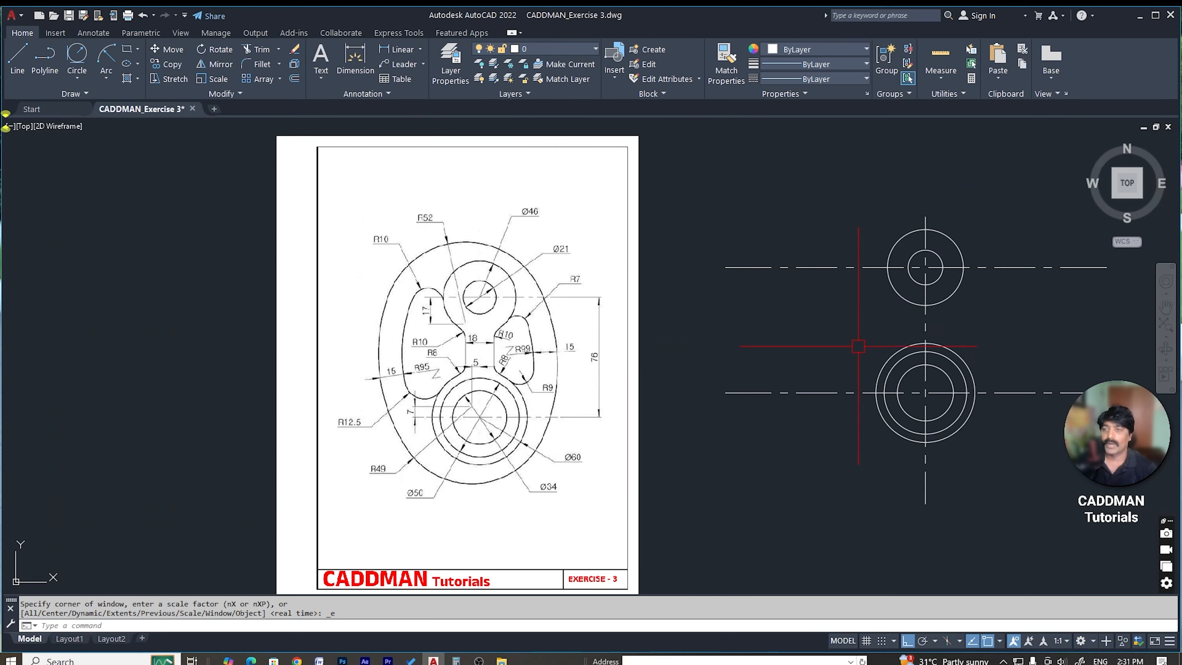
{"action": "scroll", "coordinate": [935, 332], "scroll_direction": "up", "scroll_amount": 2}
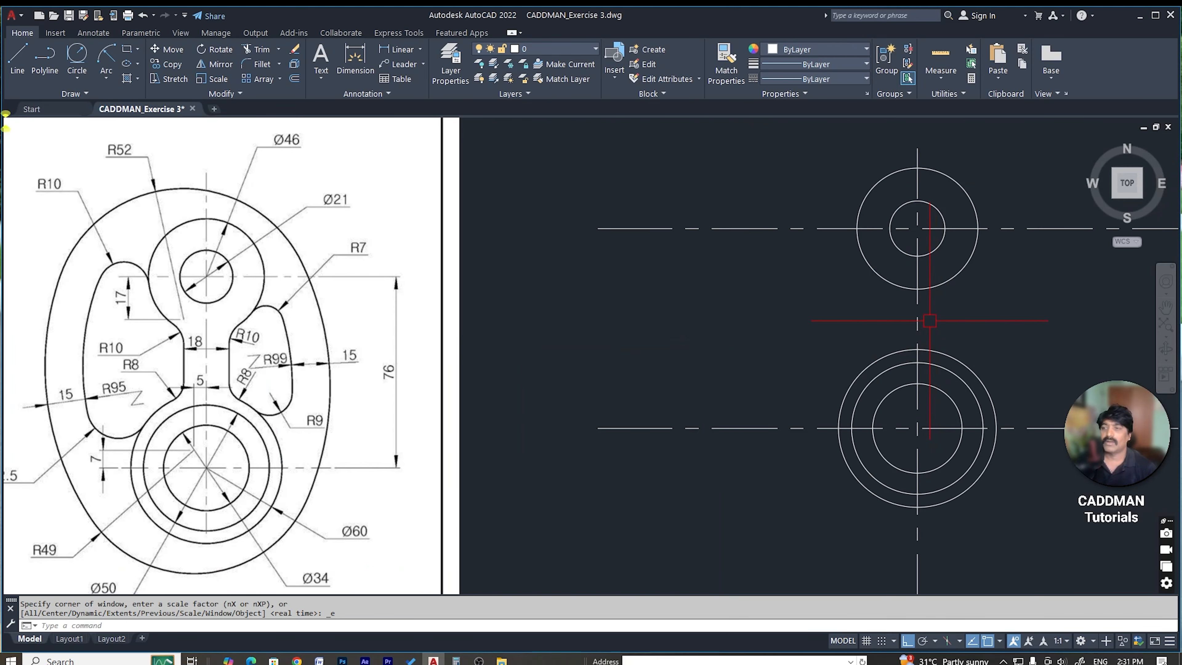
{"action": "middle_click_drag", "start_coordinate": [986, 333], "coordinate": [954, 333]}
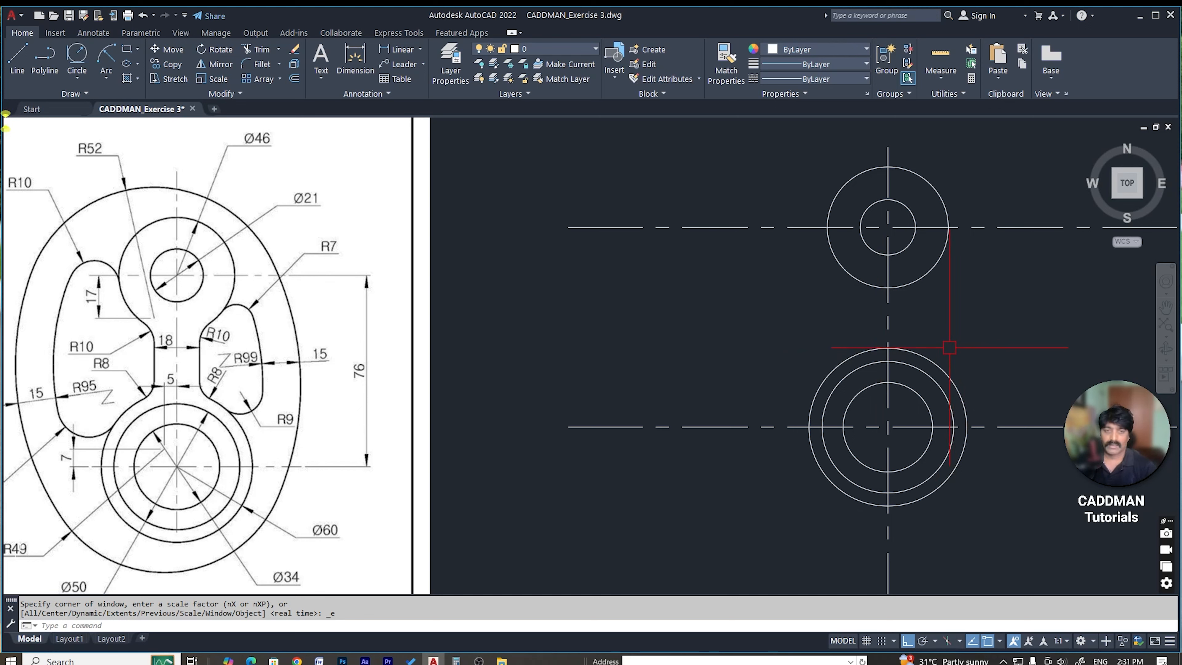
Step: Offset the vertical centerline by 9 to both sides for the neck's edges
{"action": "type", "text": "o"}
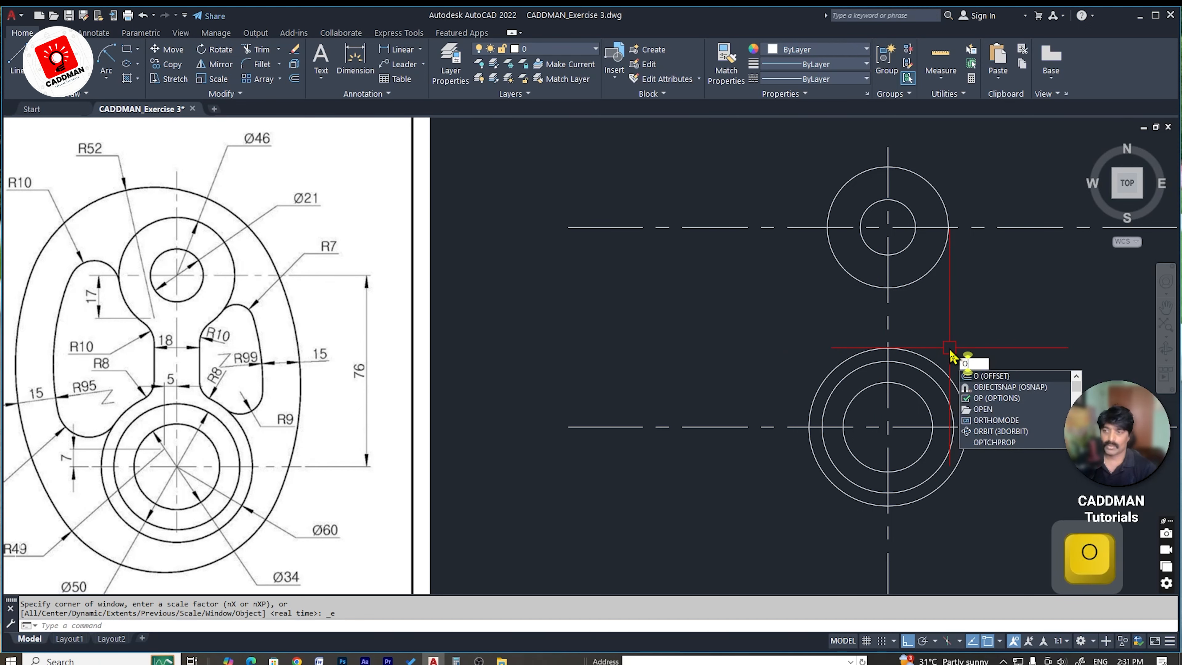
{"action": "key", "text": "Return"}
{"action": "type", "text": "9"}
{"action": "key", "text": "Return"}
{"action": "left_click", "coordinate": [888, 323]}
{"action": "left_click", "coordinate": [989, 316]}
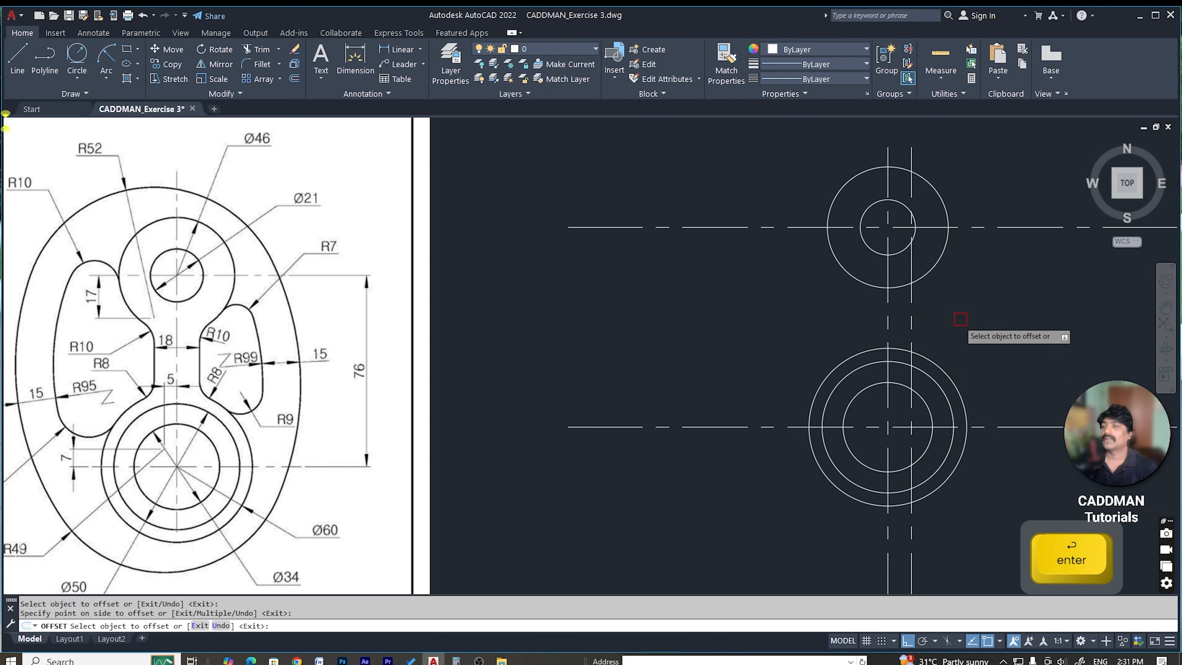
{"action": "left_click", "coordinate": [888, 331]}
{"action": "left_click", "coordinate": [874, 321]}
{"action": "key", "text": "Escape"}
{"action": "key", "text": "Escape"}
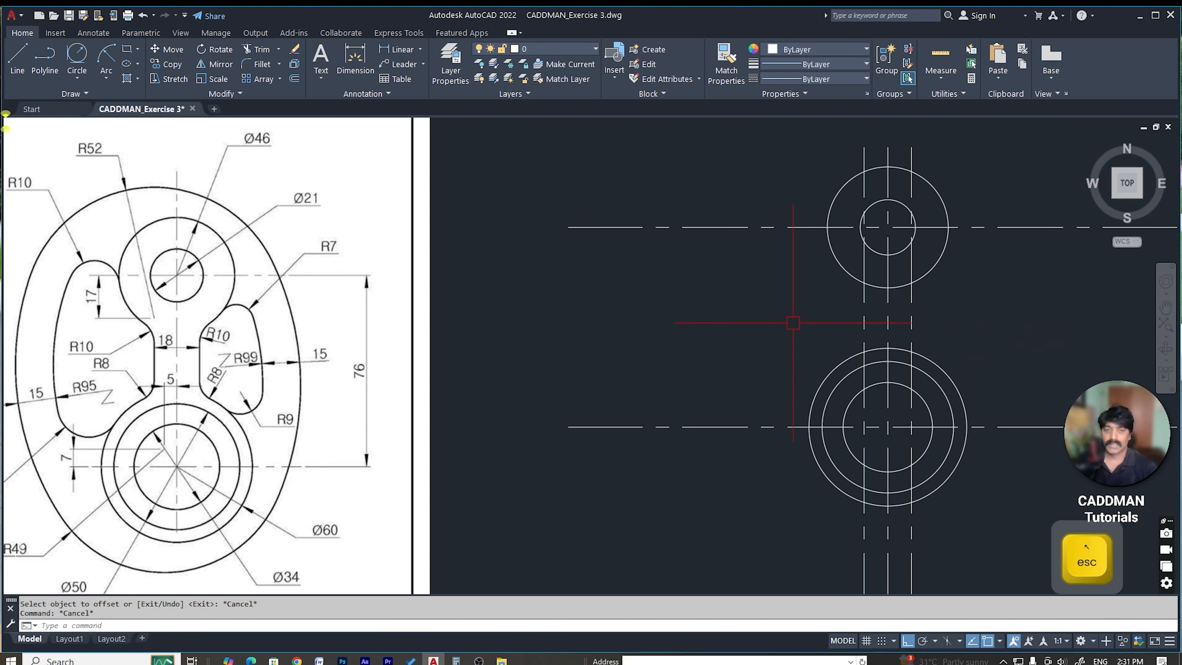
Step: Trim the two offset lines where they enter the diameter 46 and diameter 60 circles
{"action": "type", "text": "tr"}
{"action": "key", "text": "space"}
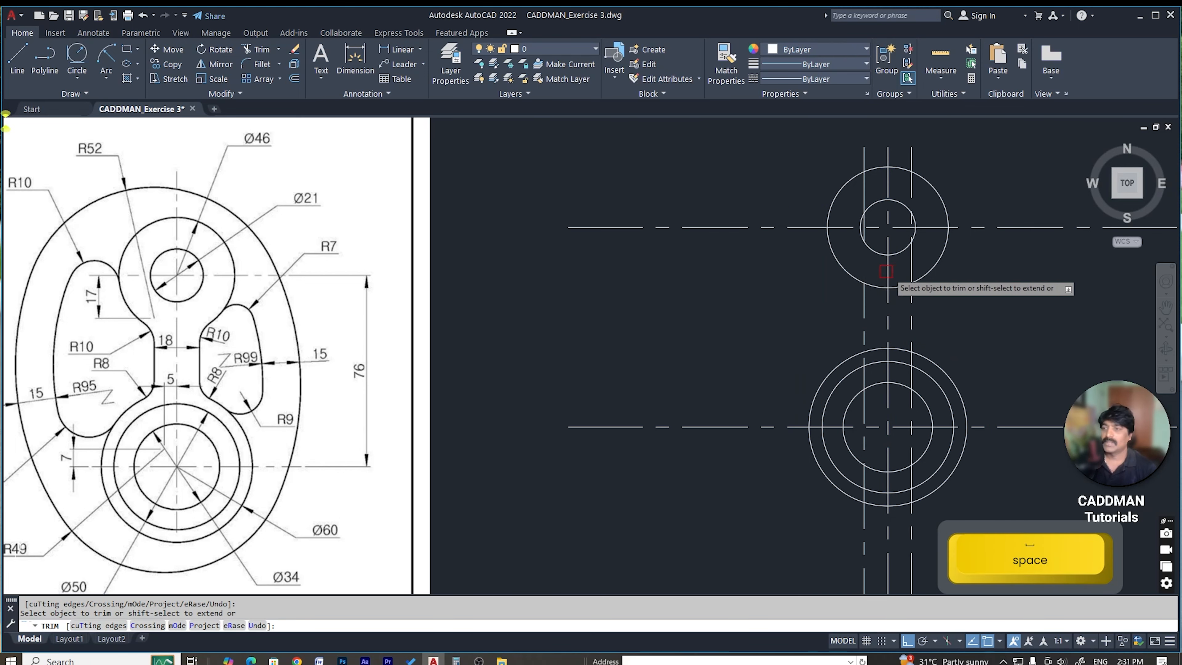
{"action": "scroll", "coordinate": [914, 359], "scroll_direction": "up", "scroll_amount": 2}
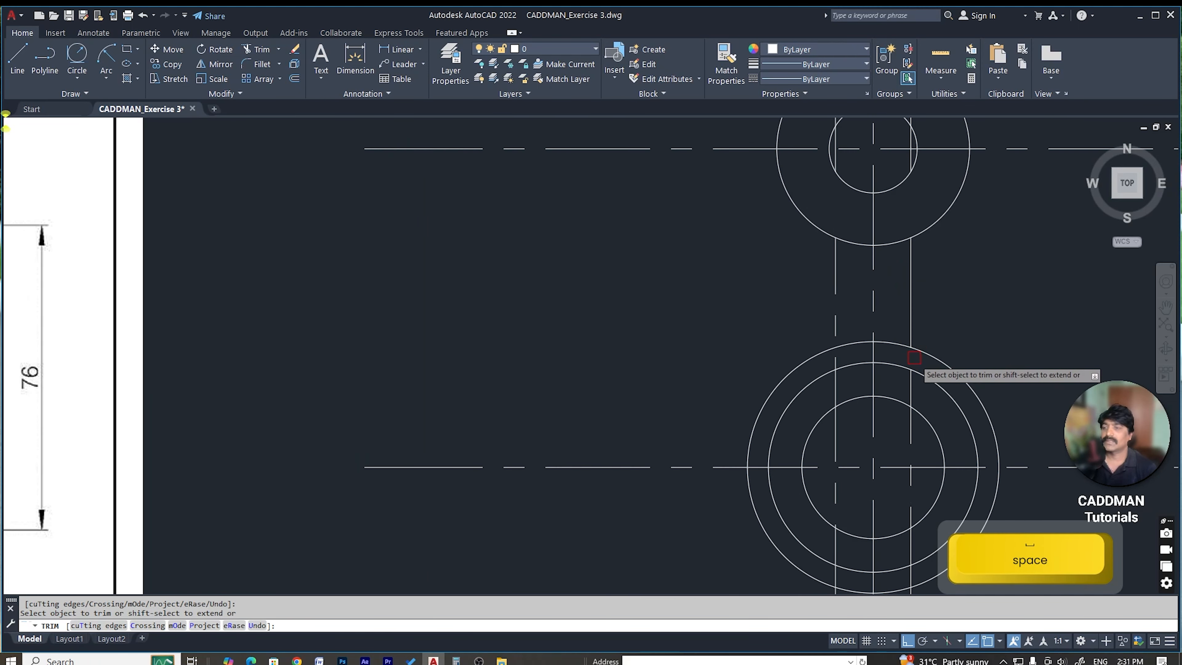
{"action": "key", "text": "Escape"}
Step: Erase the four leftover offset line pieces above and below the neck
{"action": "left_click", "coordinate": [836, 388]}
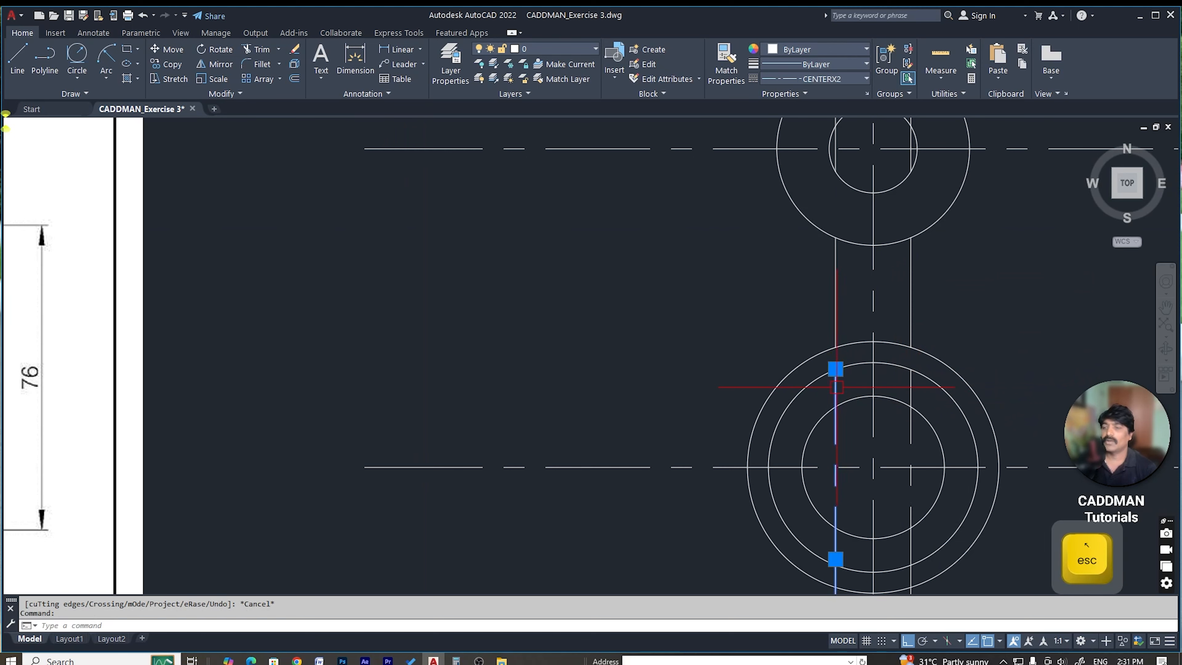
{"action": "left_click", "coordinate": [910, 382]}
{"action": "scroll", "coordinate": [910, 382], "scroll_direction": "down", "scroll_amount": 2}
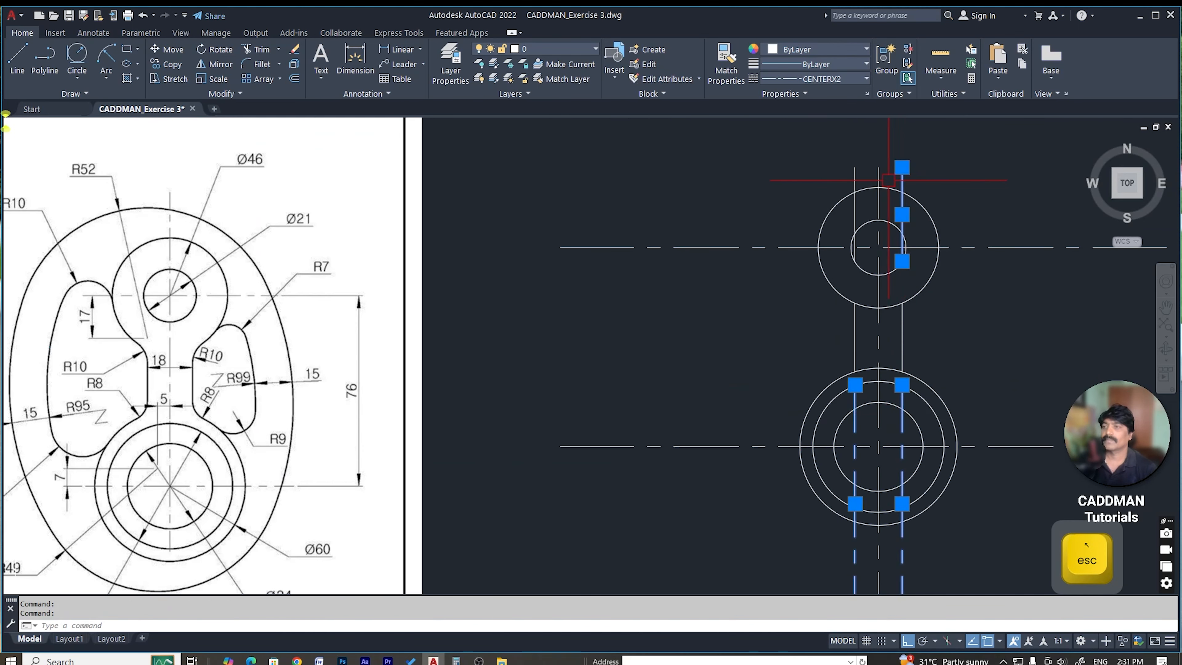
{"action": "key", "text": "Delete"}
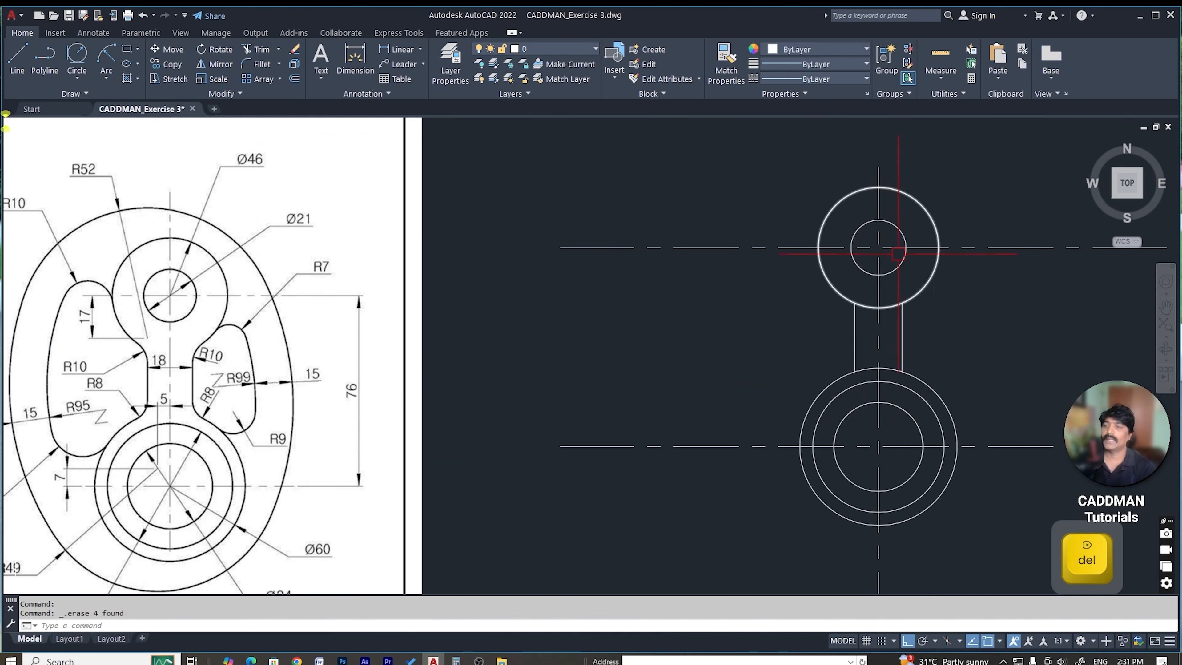
Step: Change the linetype of both vertical neck lines to ByLayer
{"action": "scroll", "coordinate": [894, 351], "scroll_direction": "up", "scroll_amount": 2}
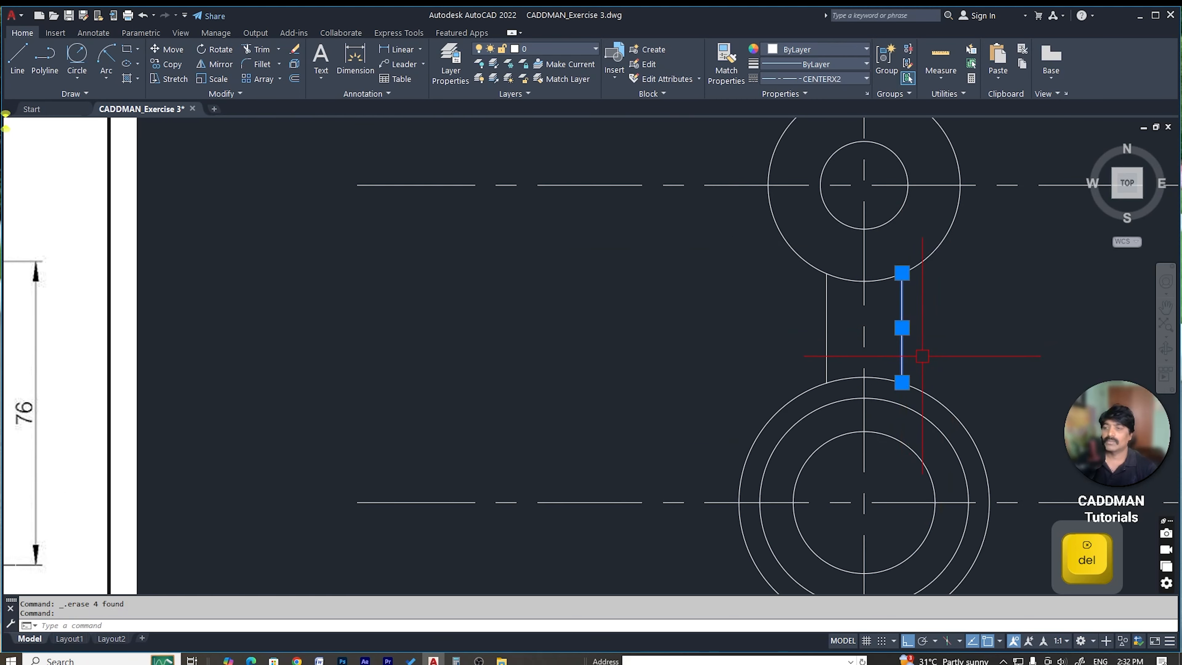
{"action": "left_click", "coordinate": [926, 327]}
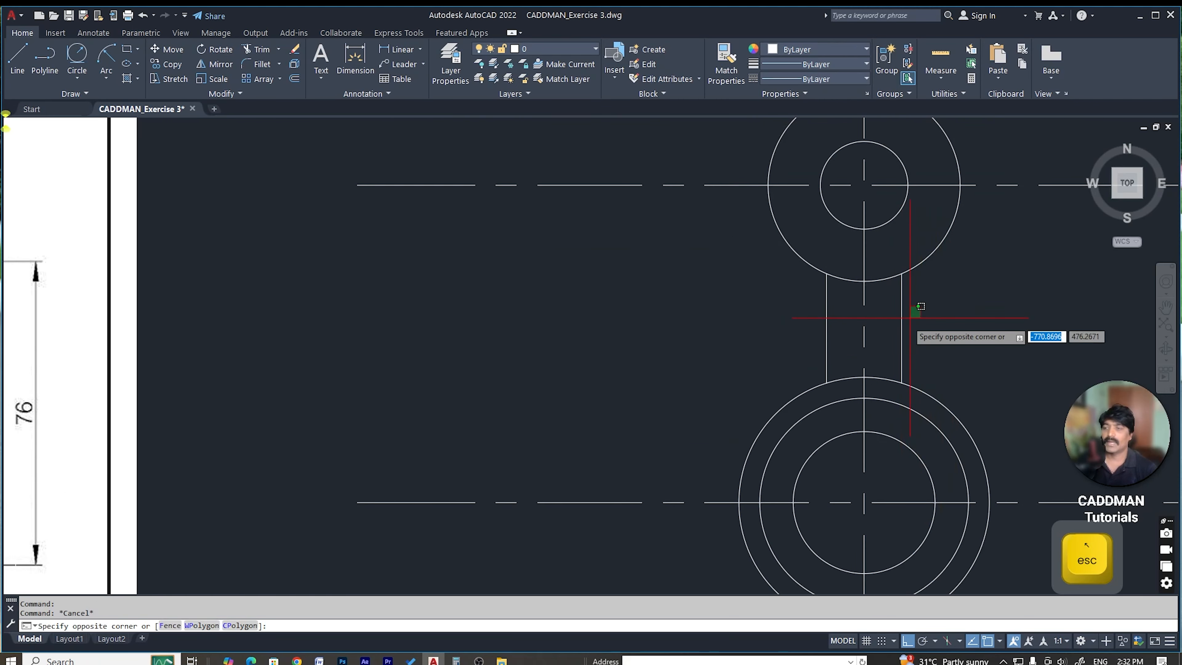
{"action": "left_click", "coordinate": [893, 330]}
{"action": "left_click", "coordinate": [825, 312]}
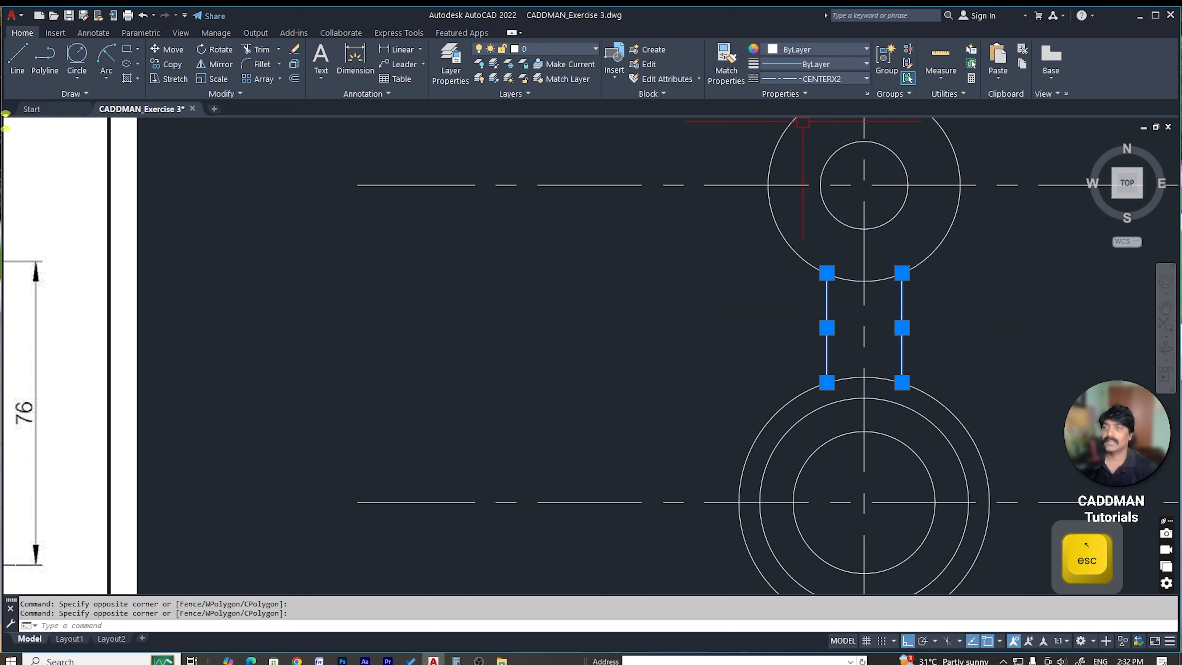
{"action": "left_click", "coordinate": [820, 80]}
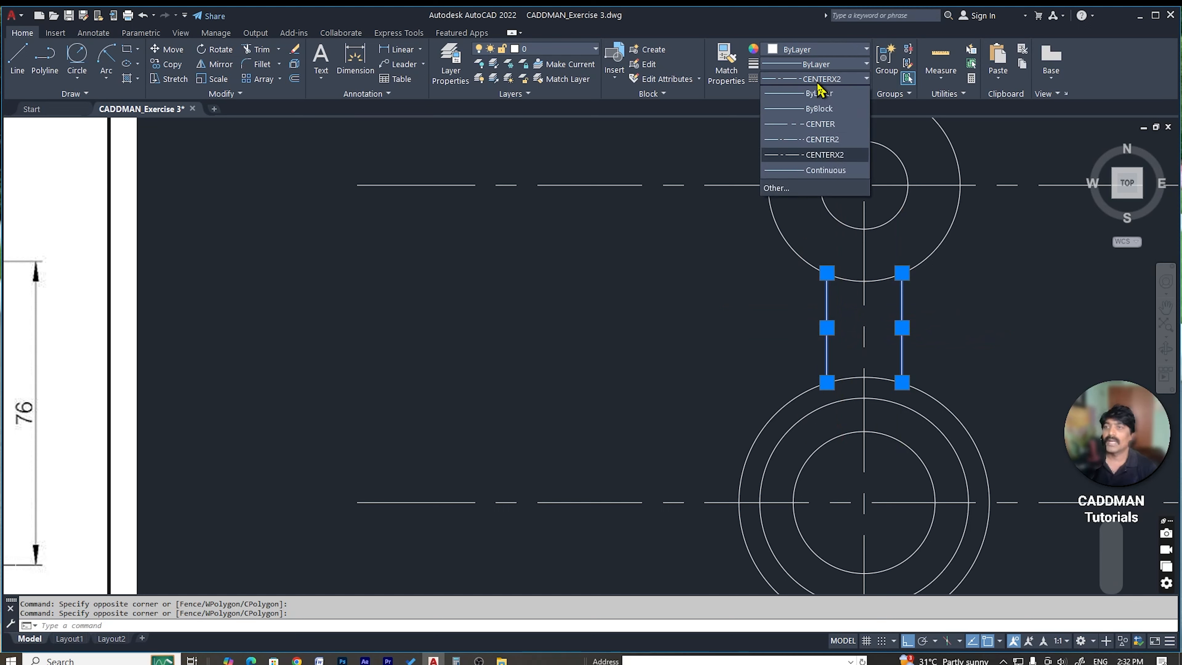
{"action": "left_click", "coordinate": [822, 95]}
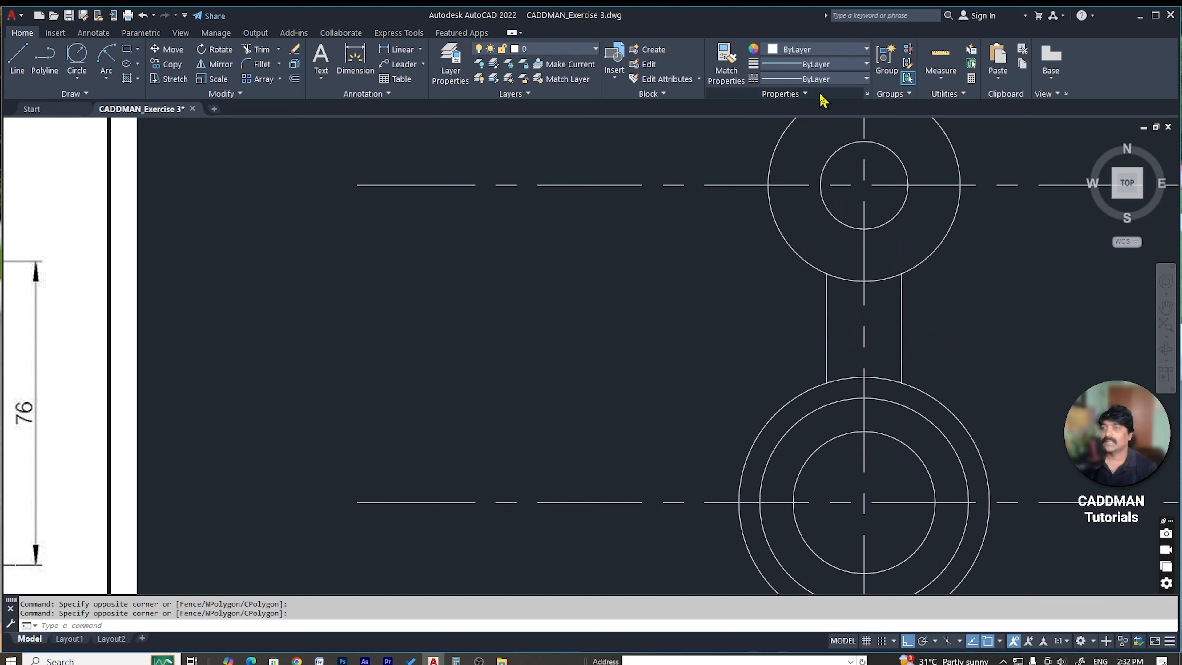
{"action": "key", "text": "Escape"}
Step: Trim away the arcs of the diameter 46 and diameter 60 circles between the two neck lines
{"action": "scroll", "coordinate": [895, 317], "scroll_direction": "down", "scroll_amount": 4}
{"action": "scroll", "coordinate": [851, 371], "scroll_direction": "up", "scroll_amount": 2}
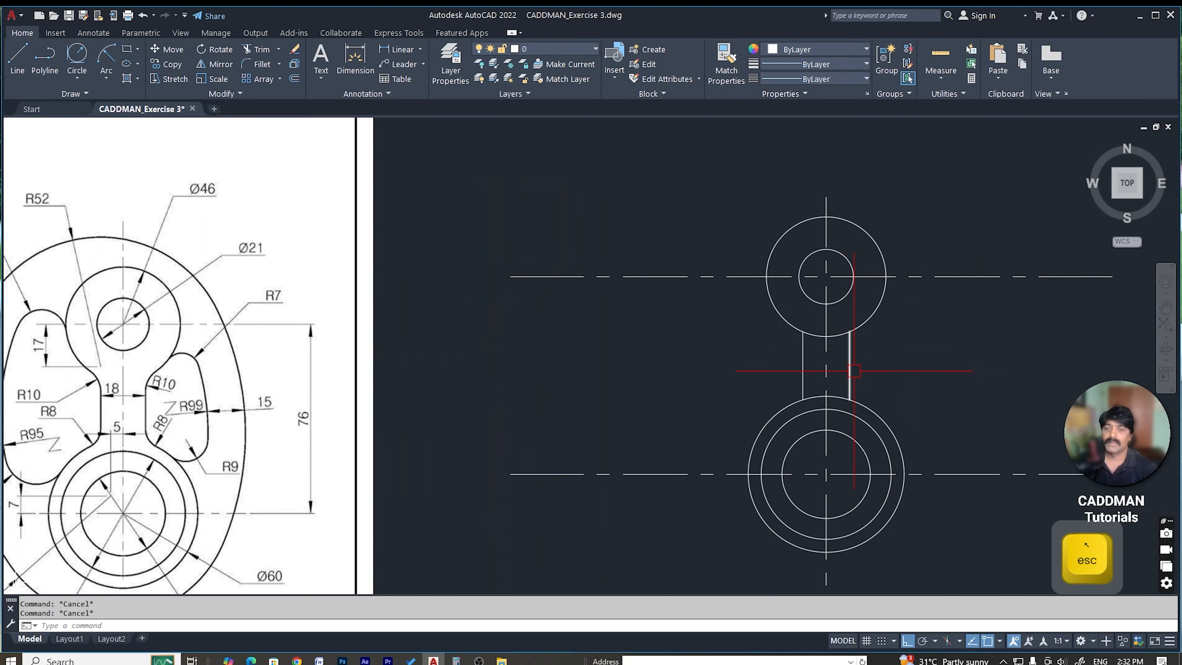
{"action": "type", "text": "tr"}
{"action": "key", "text": "Return"}
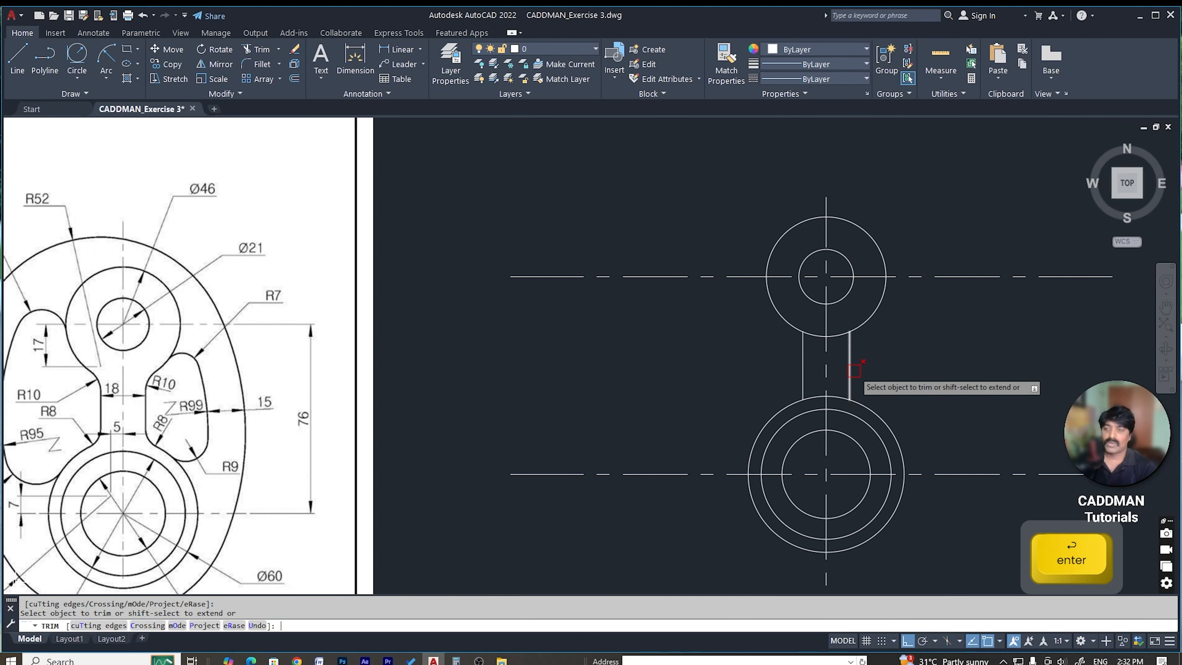
{"action": "scroll", "coordinate": [854, 372], "scroll_direction": "up", "scroll_amount": 4}
{"action": "left_click", "coordinate": [817, 299]}
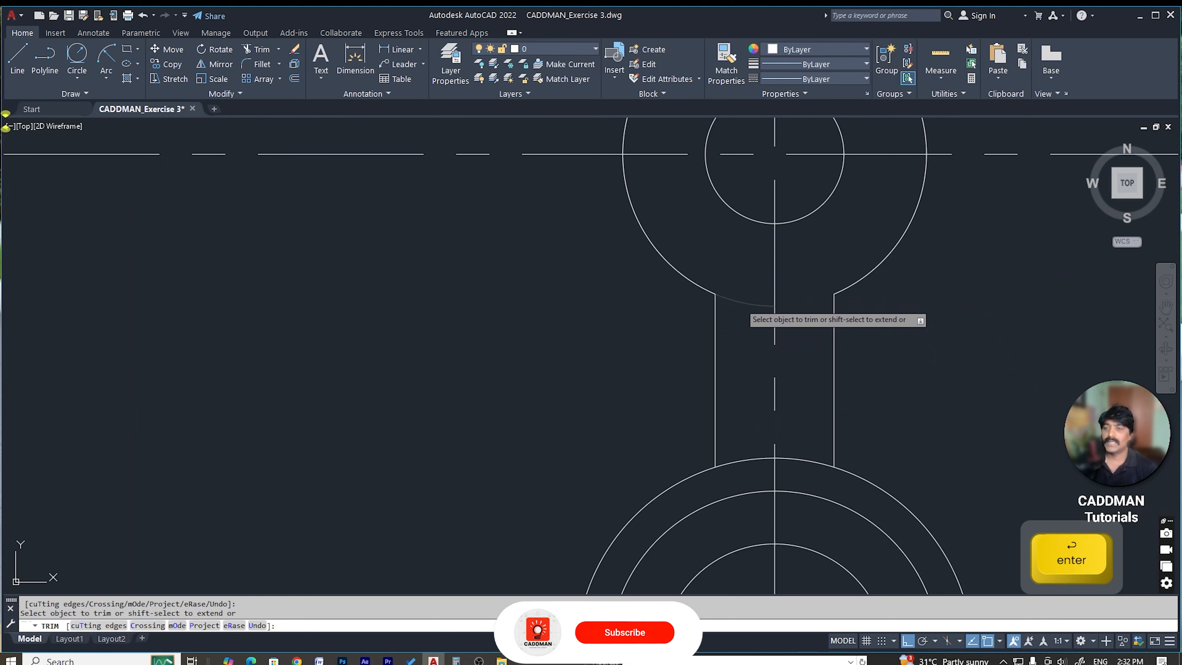
{"action": "scroll", "coordinate": [808, 455], "scroll_direction": "down", "scroll_amount": 3}
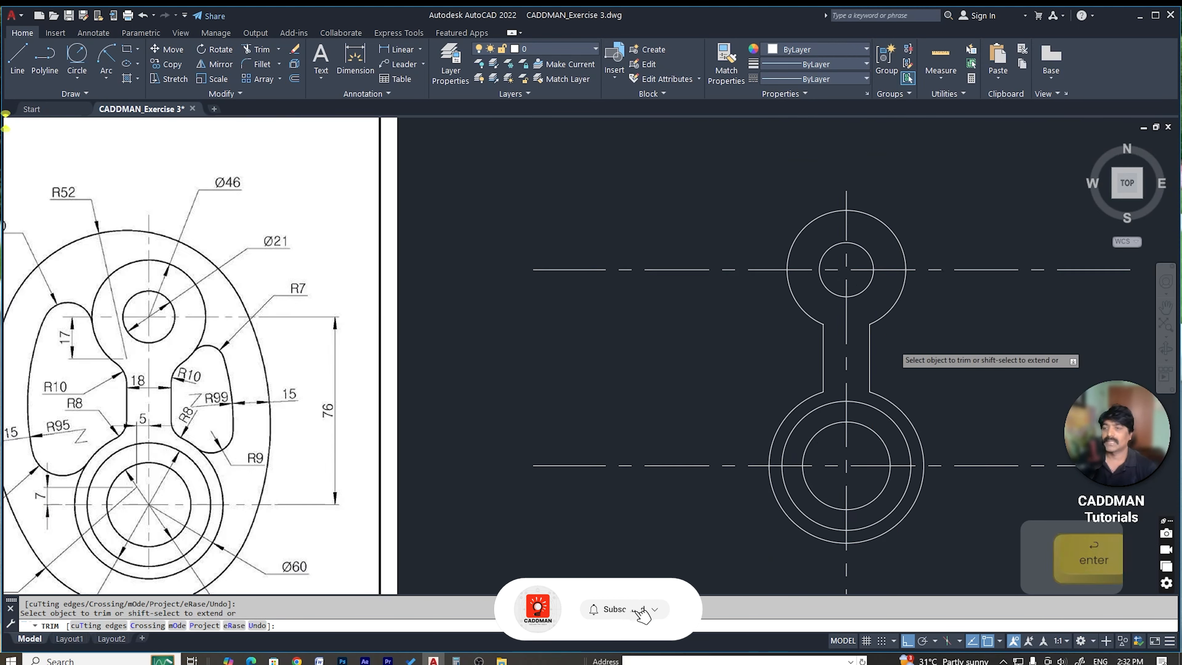
Step: Examine the fillet radii at the upper and lower ends of the neck in the reference drawing
{"action": "key", "text": "Escape"}
{"action": "scroll", "coordinate": [889, 379], "scroll_direction": "up", "scroll_amount": 2}
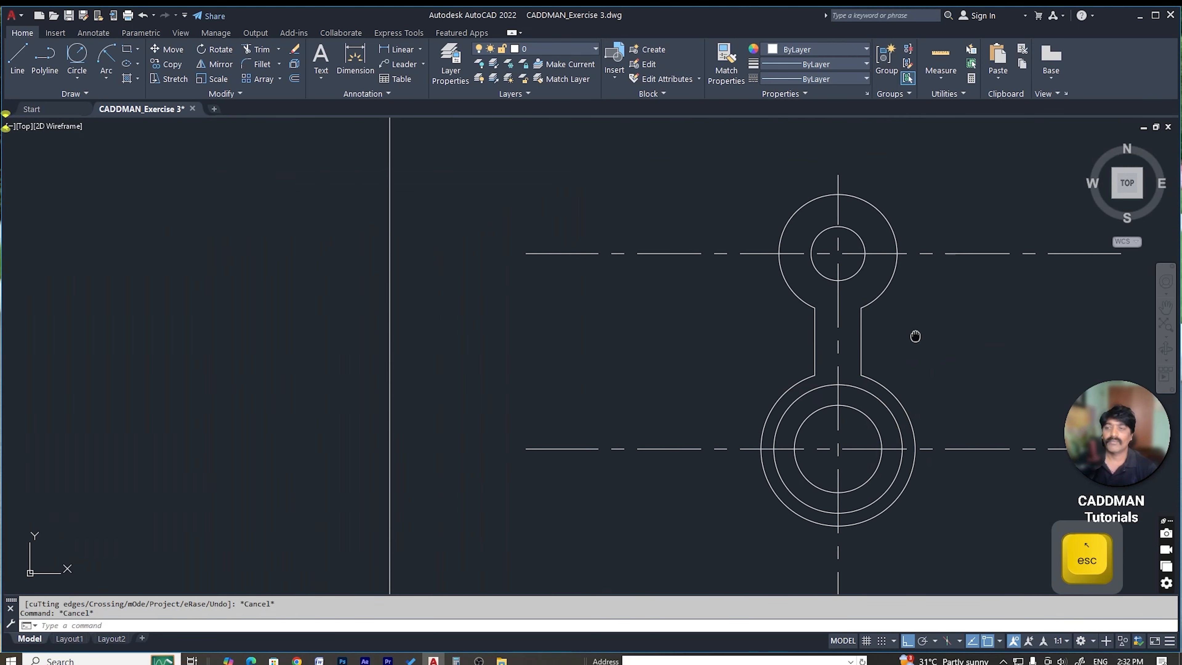
{"action": "scroll", "coordinate": [93, 409], "scroll_direction": "up", "scroll_amount": 2}
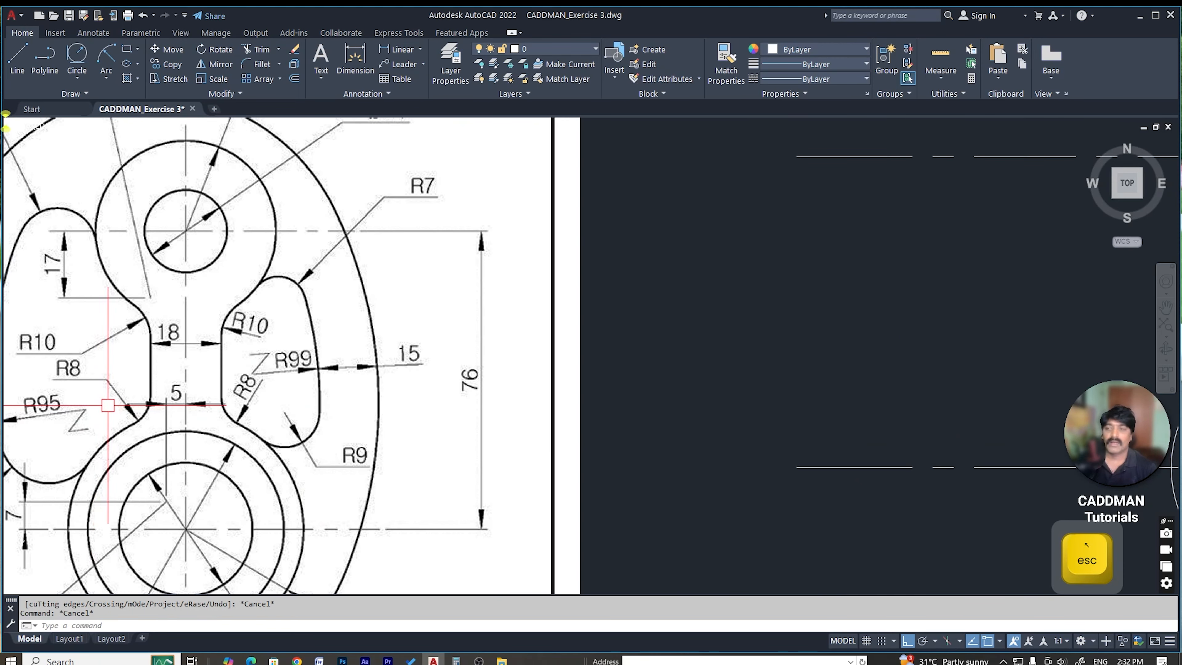
{"action": "scroll", "coordinate": [107, 396], "scroll_direction": "down", "scroll_amount": 2}
{"action": "scroll", "coordinate": [113, 390], "scroll_direction": "up", "scroll_amount": 2}
{"action": "scroll", "coordinate": [113, 390], "scroll_direction": "up", "scroll_amount": 2}
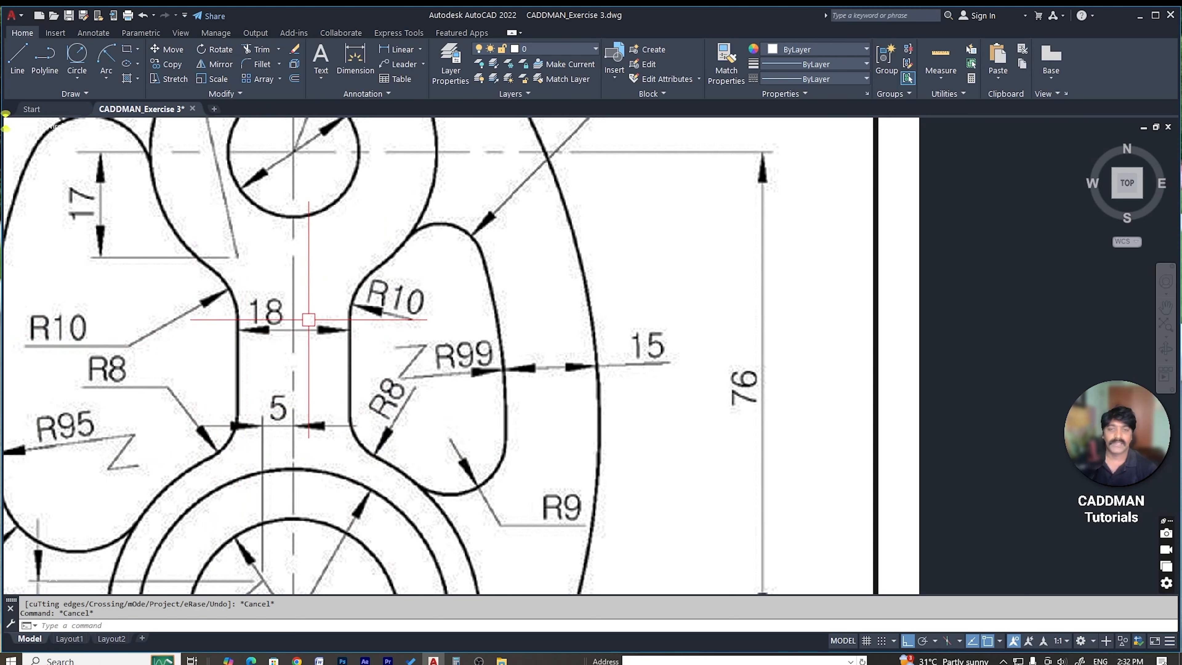
{"action": "scroll", "coordinate": [418, 308], "scroll_direction": "down", "scroll_amount": 2}
{"action": "scroll", "coordinate": [396, 305], "scroll_direction": "up", "scroll_amount": 2}
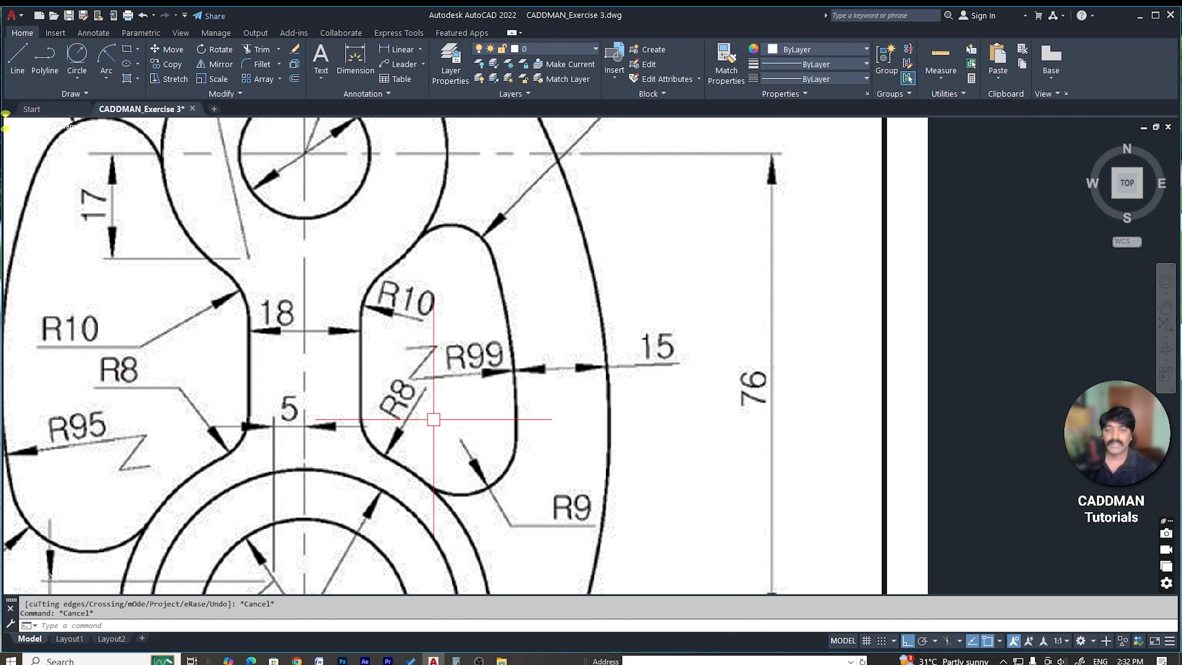
{"action": "scroll", "coordinate": [430, 415], "scroll_direction": "down", "scroll_amount": 4}
{"action": "middle_click_drag", "start_coordinate": [947, 359], "coordinate": [832, 354]}
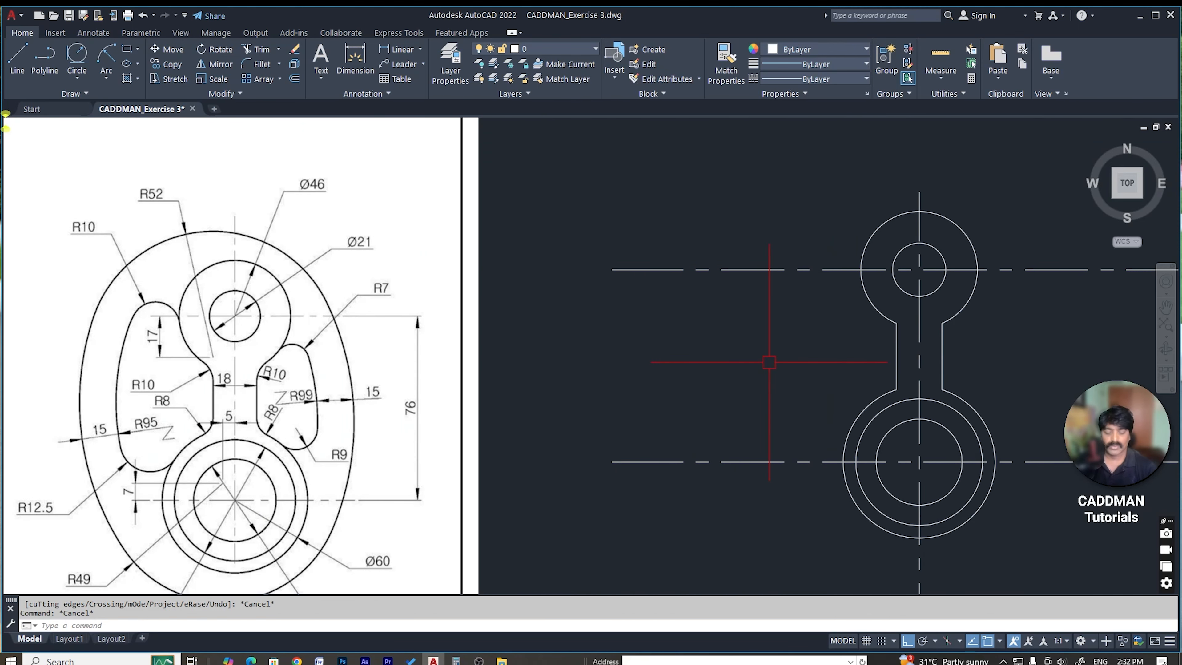
Step: Fillet the left junction of the diameter 46 circle and the vertical neck line with a radius of 10
{"action": "type", "text": "f"}
{"action": "key", "text": "space"}
{"action": "type", "text": "r"}
{"action": "key", "text": "space"}
{"action": "type", "text": "10"}
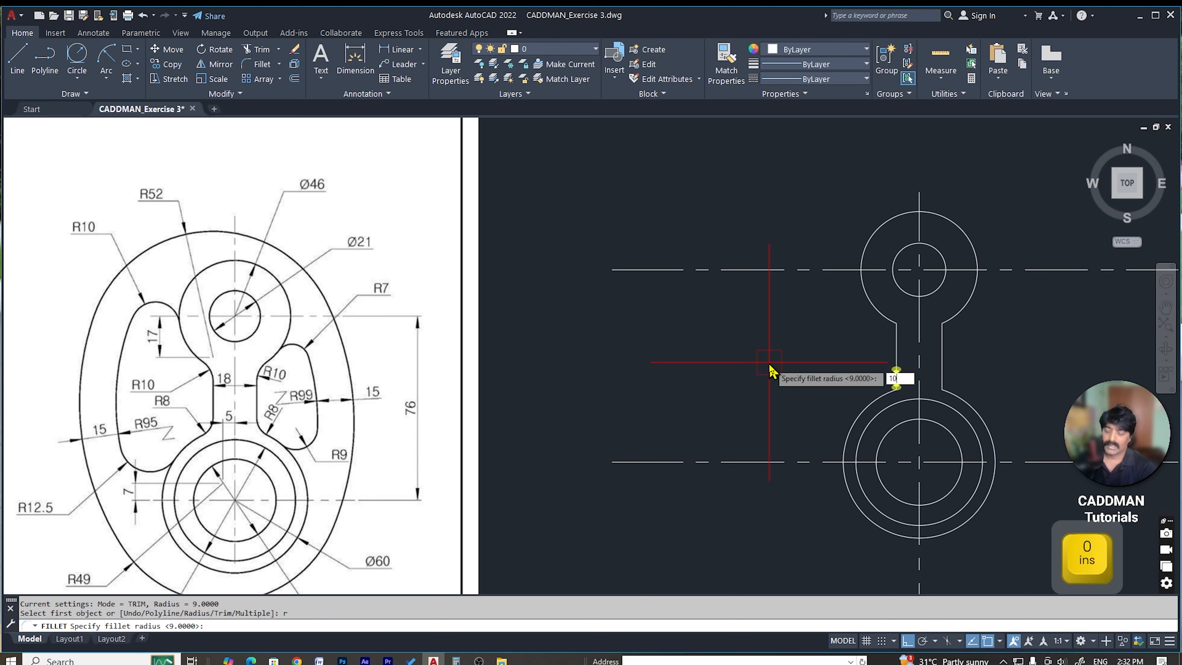
{"action": "key", "text": "Return"}
{"action": "left_click", "coordinate": [882, 314]}
{"action": "left_click", "coordinate": [897, 344]}
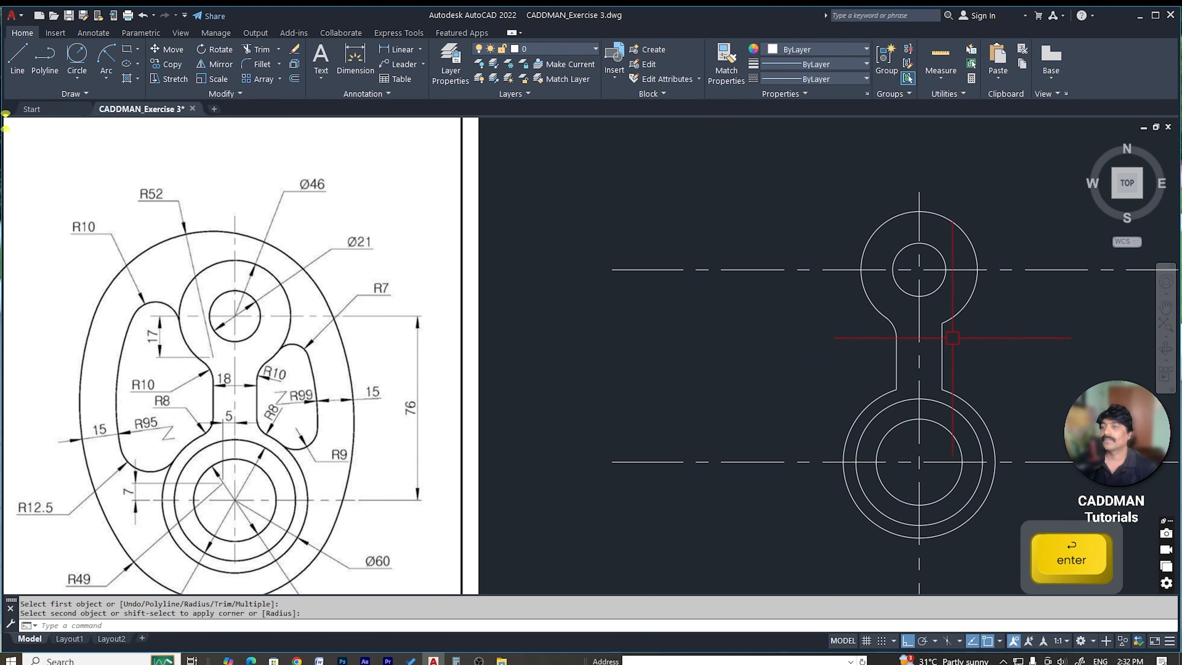
Step: Fillet the right junction of the diameter 46 circle and the neck line with the same radius of 10
{"action": "key", "text": "space"}
{"action": "left_click", "coordinate": [967, 304]}
{"action": "left_click", "coordinate": [937, 349]}
{"action": "key", "text": "Escape"}
{"action": "key", "text": "Escape"}
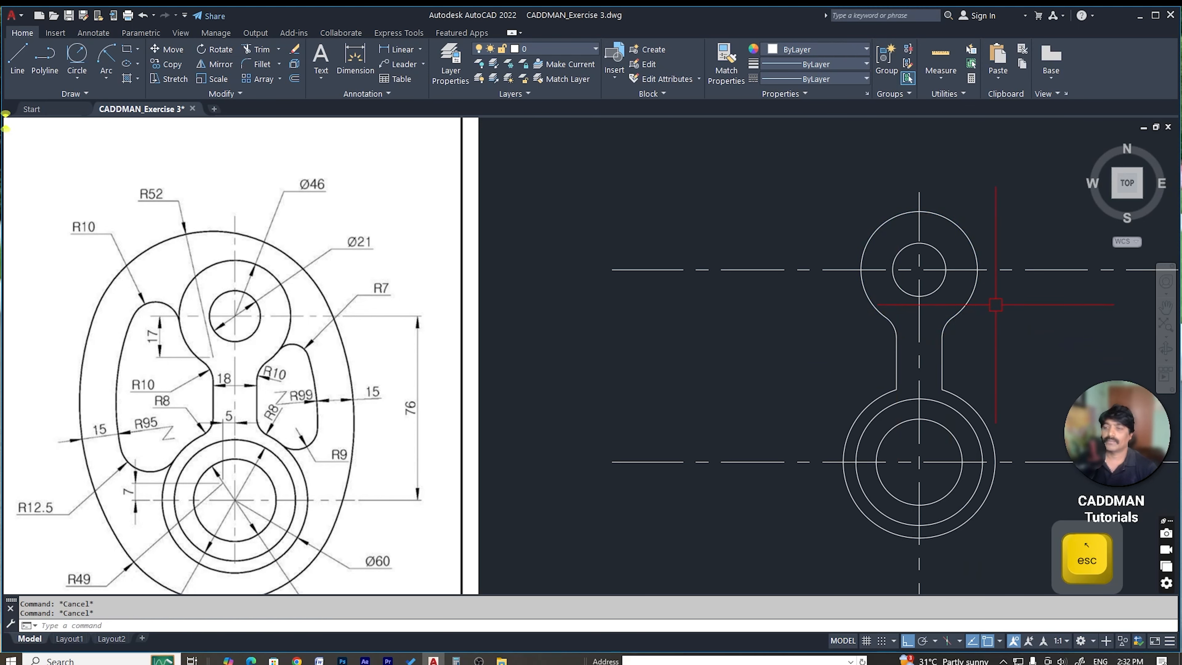
Step: Fillet the left junction of the neck line and the diameter 60 circle with a radius of 8
{"action": "middle_click_drag", "start_coordinate": [862, 419], "coordinate": [864, 413]}
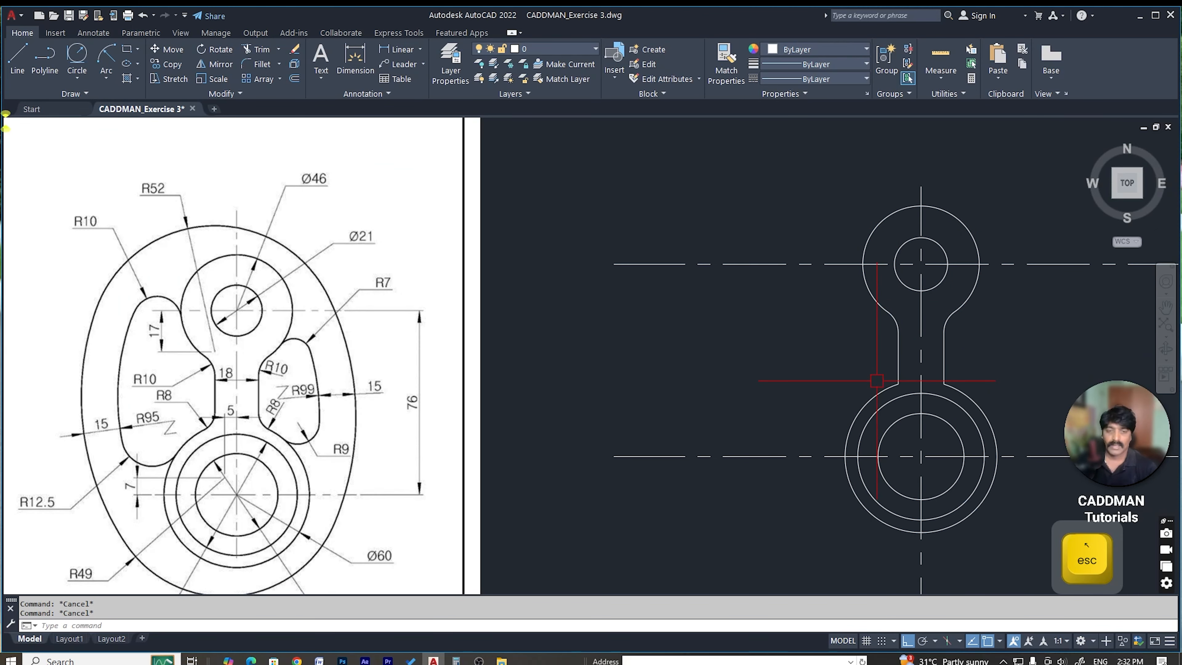
{"action": "type", "text": "f"}
{"action": "key", "text": "space"}
{"action": "type", "text": "r"}
{"action": "key", "text": "Return"}
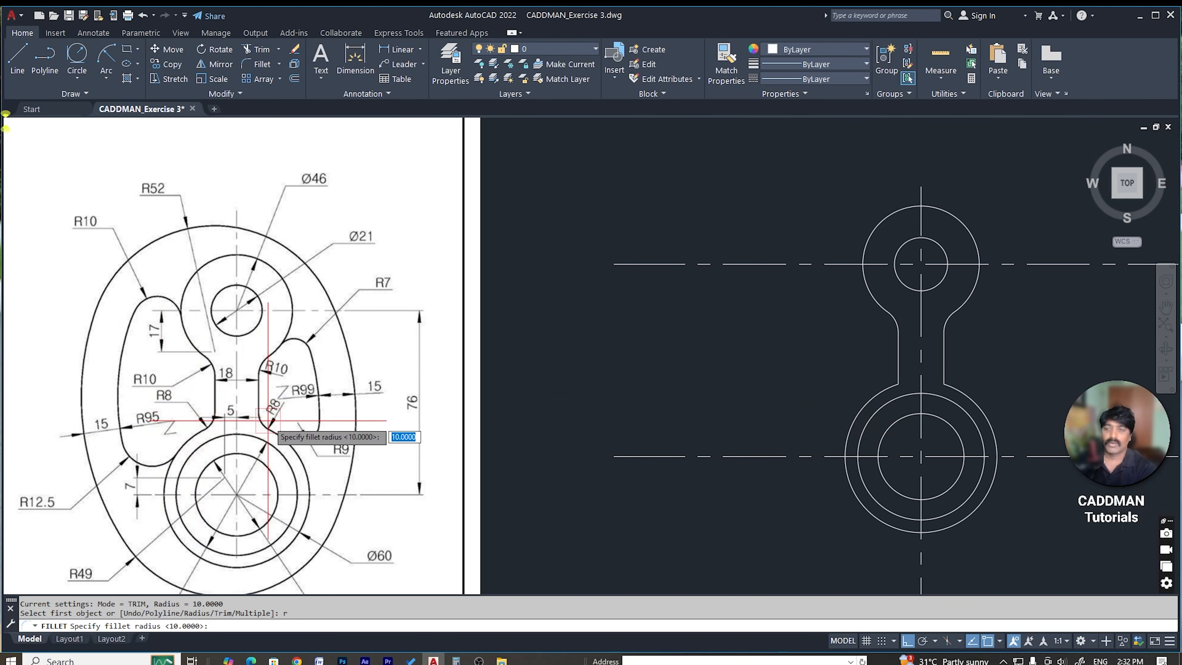
{"action": "type", "text": "8"}
{"action": "key", "text": "Return"}
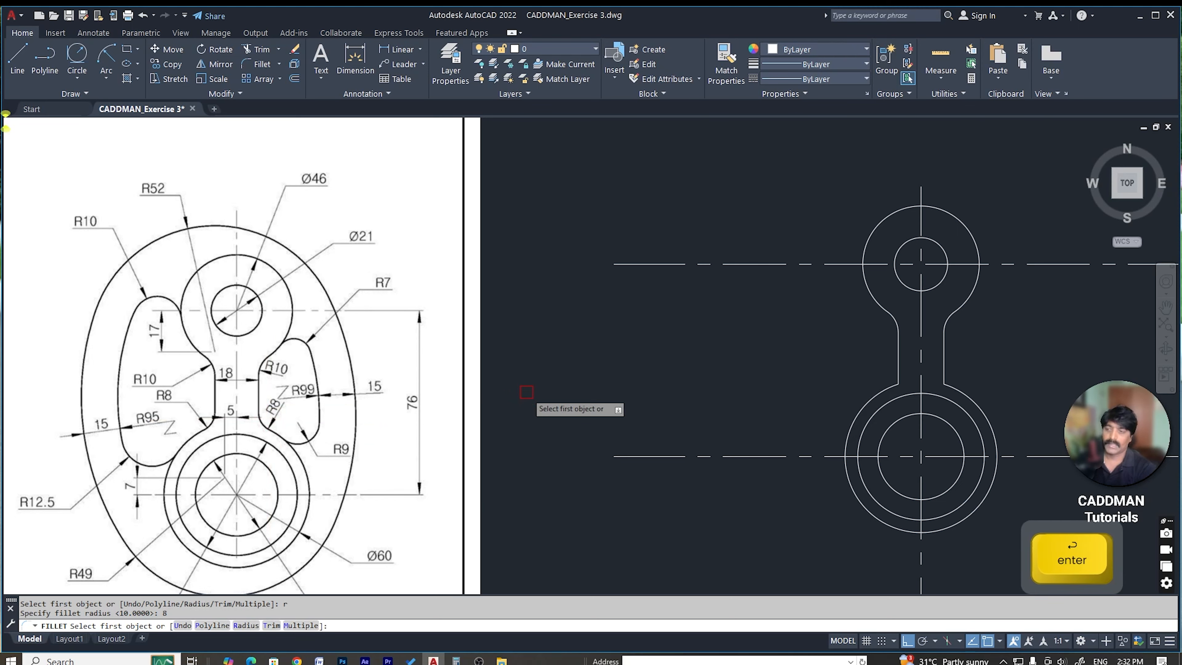
{"action": "left_click", "coordinate": [897, 377]}
{"action": "left_click", "coordinate": [878, 395]}
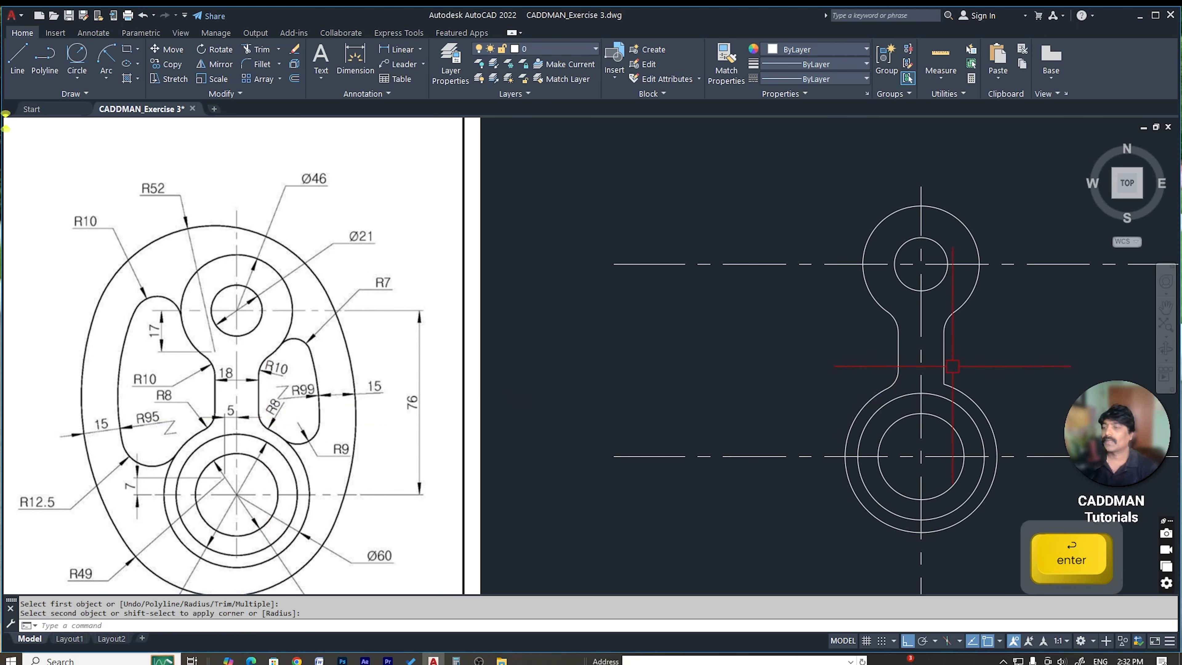
Step: Fillet the right junction of the neck line and the diameter 60 circle with the same radius of 8
{"action": "key", "text": "space"}
{"action": "left_click", "coordinate": [945, 362]}
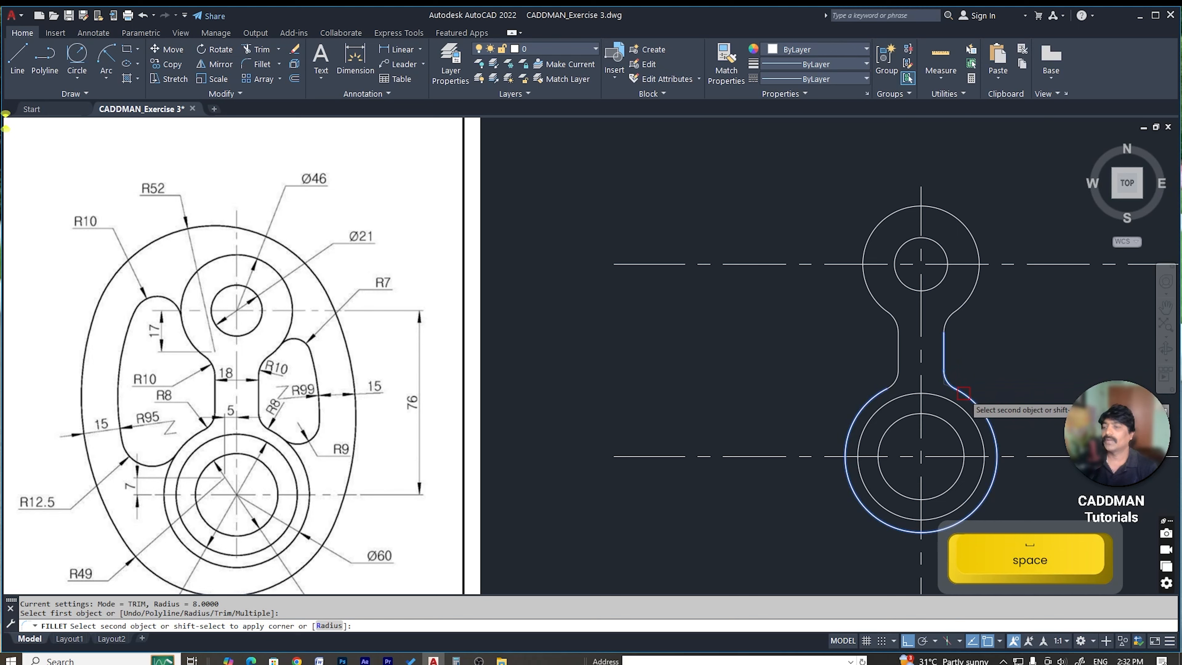
{"action": "left_click", "coordinate": [964, 393]}
{"action": "key", "text": "Escape"}
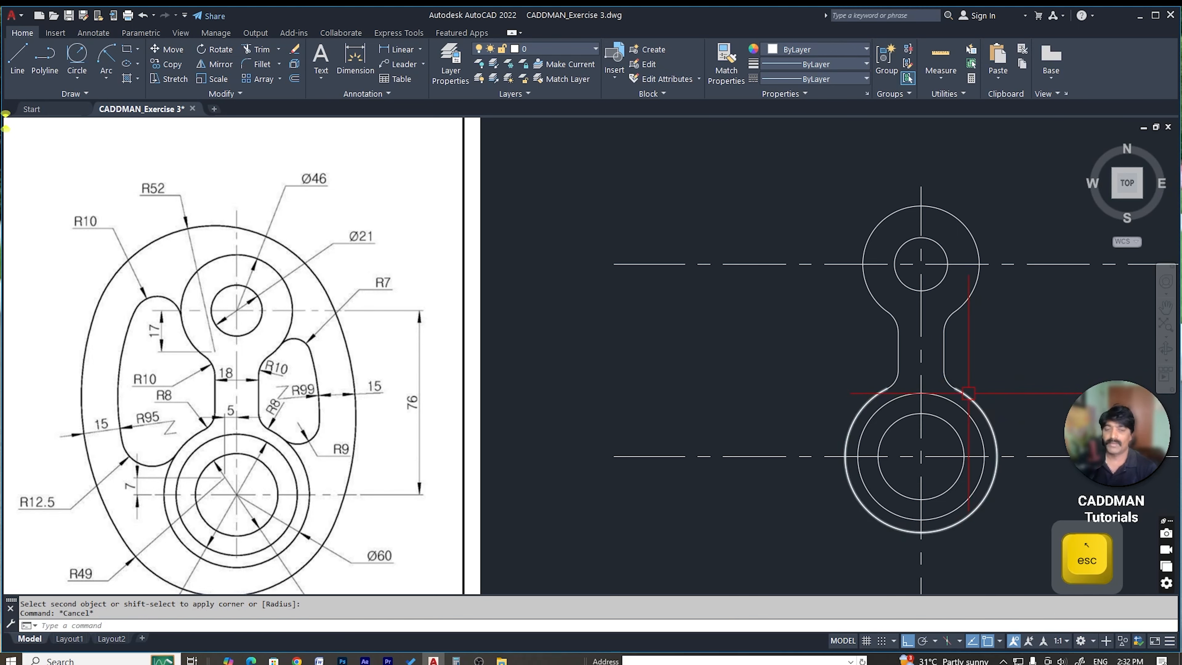
Step: Examine how the centre of the outer outline's R52 arc is located in the reference drawing
{"action": "scroll", "coordinate": [912, 396], "scroll_direction": "down", "scroll_amount": 3}
{"action": "scroll", "coordinate": [886, 407], "scroll_direction": "up", "scroll_amount": 3}
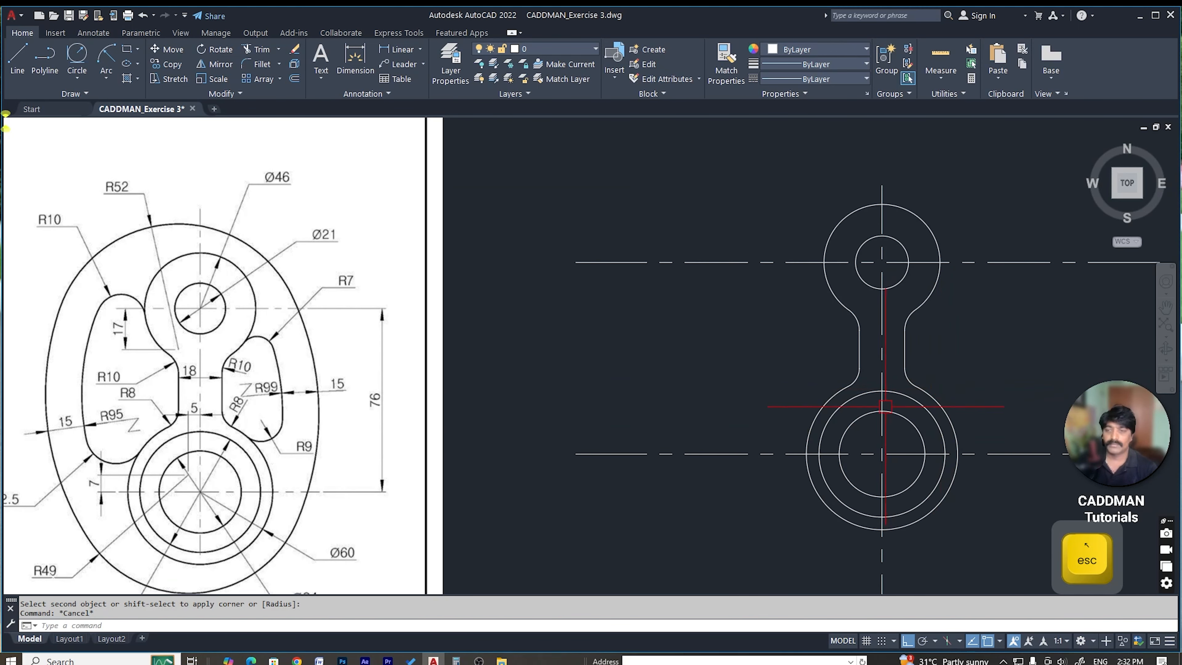
{"action": "scroll", "coordinate": [879, 345], "scroll_direction": "down", "scroll_amount": 3}
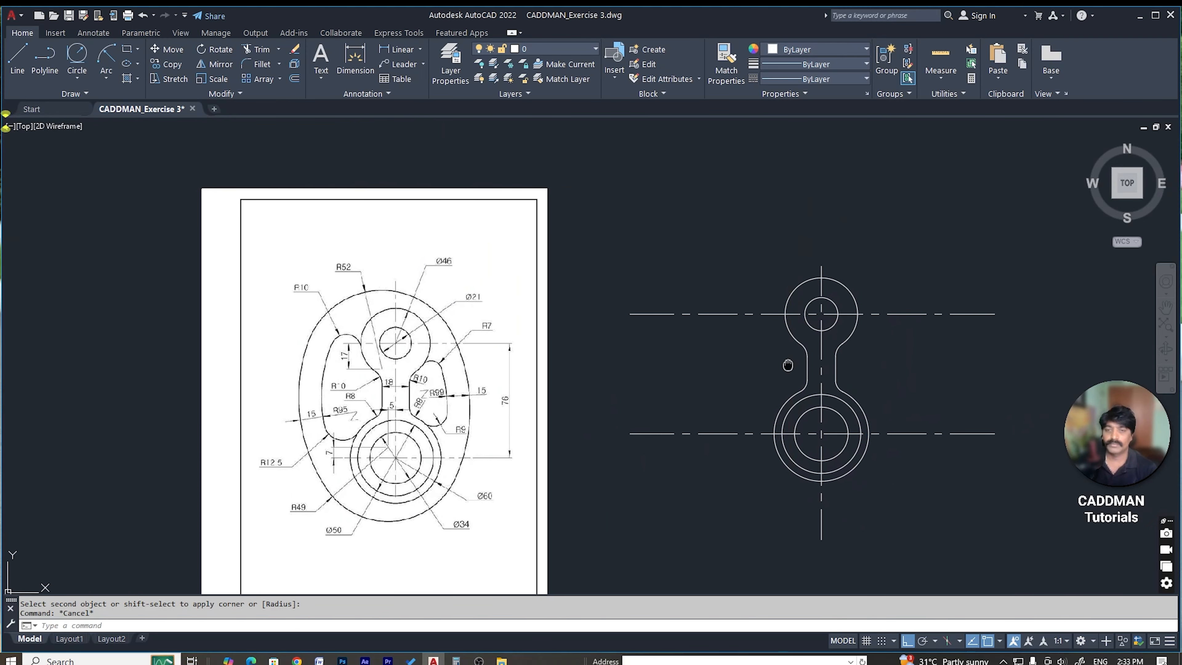
{"action": "scroll", "coordinate": [485, 393], "scroll_direction": "up", "scroll_amount": 2}
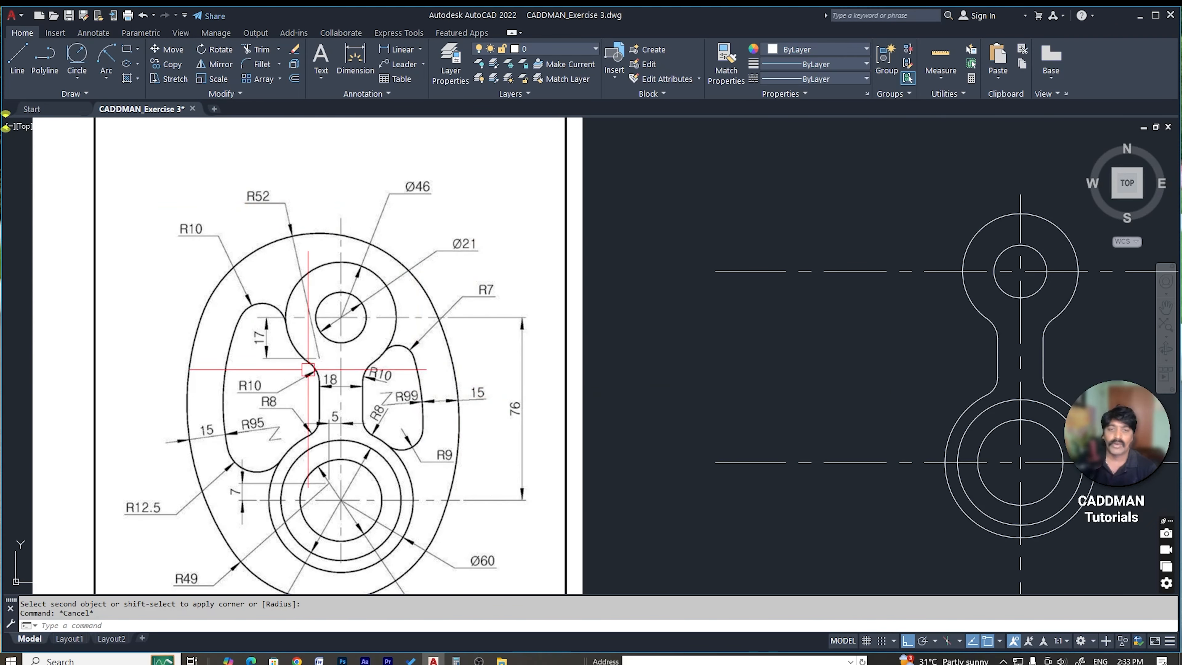
{"action": "middle_click_drag", "start_coordinate": [311, 369], "coordinate": [316, 306]}
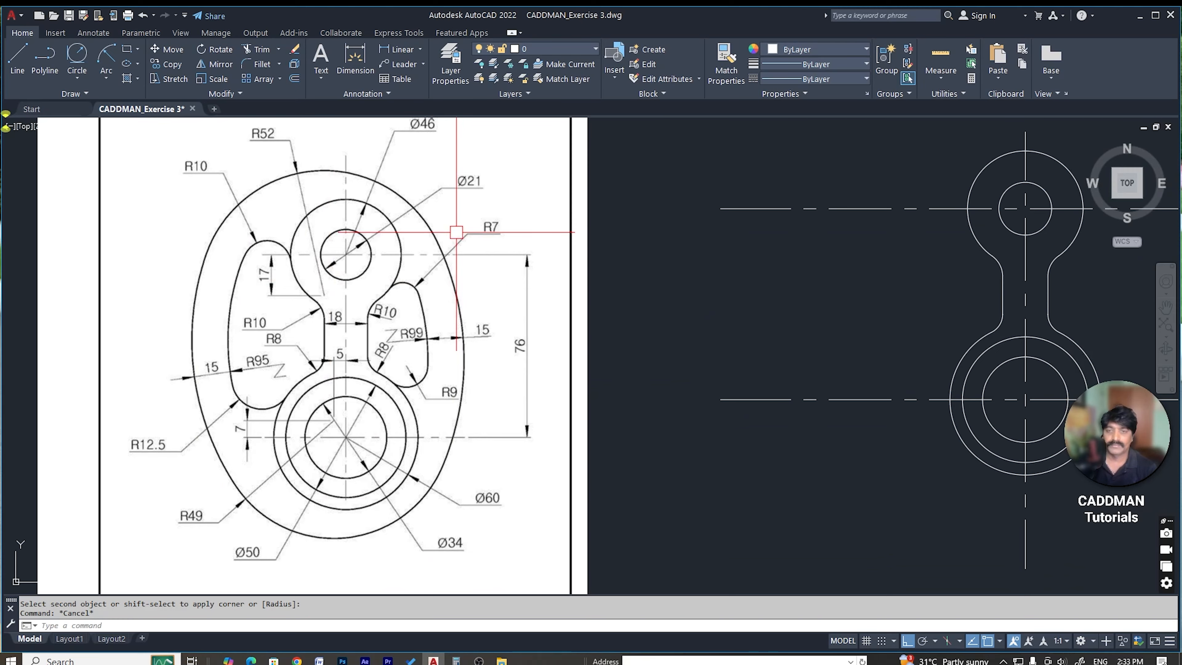
{"action": "scroll", "coordinate": [382, 333], "scroll_direction": "up", "scroll_amount": 3}
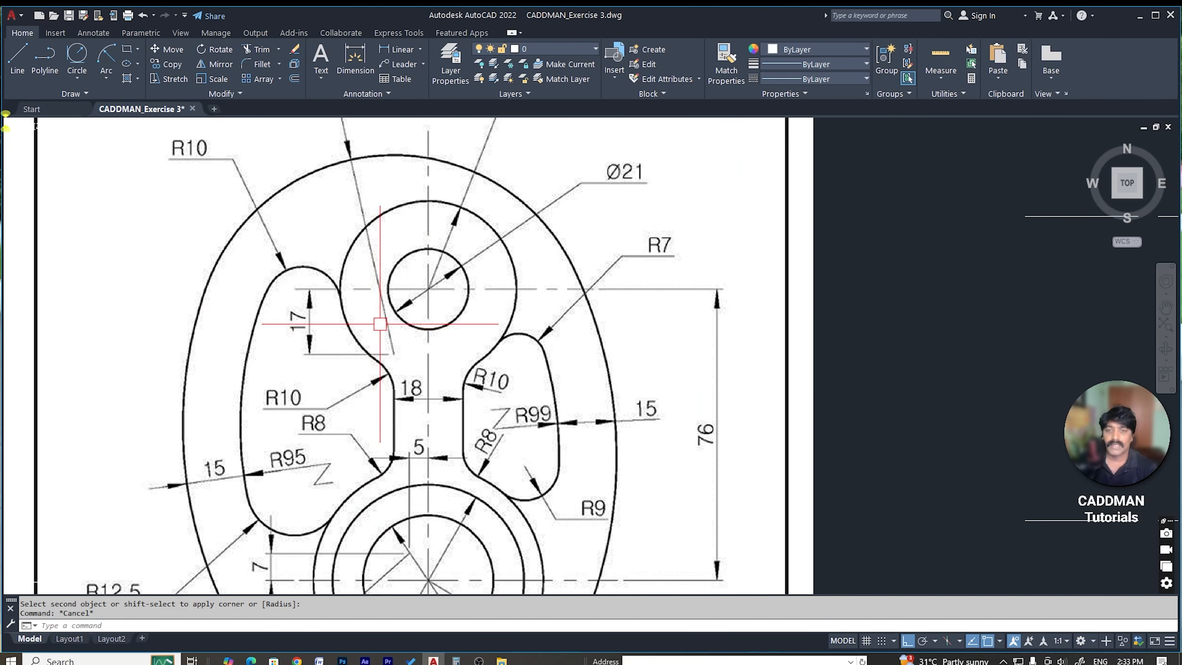
{"action": "scroll", "coordinate": [372, 360], "scroll_direction": "down", "scroll_amount": 3}
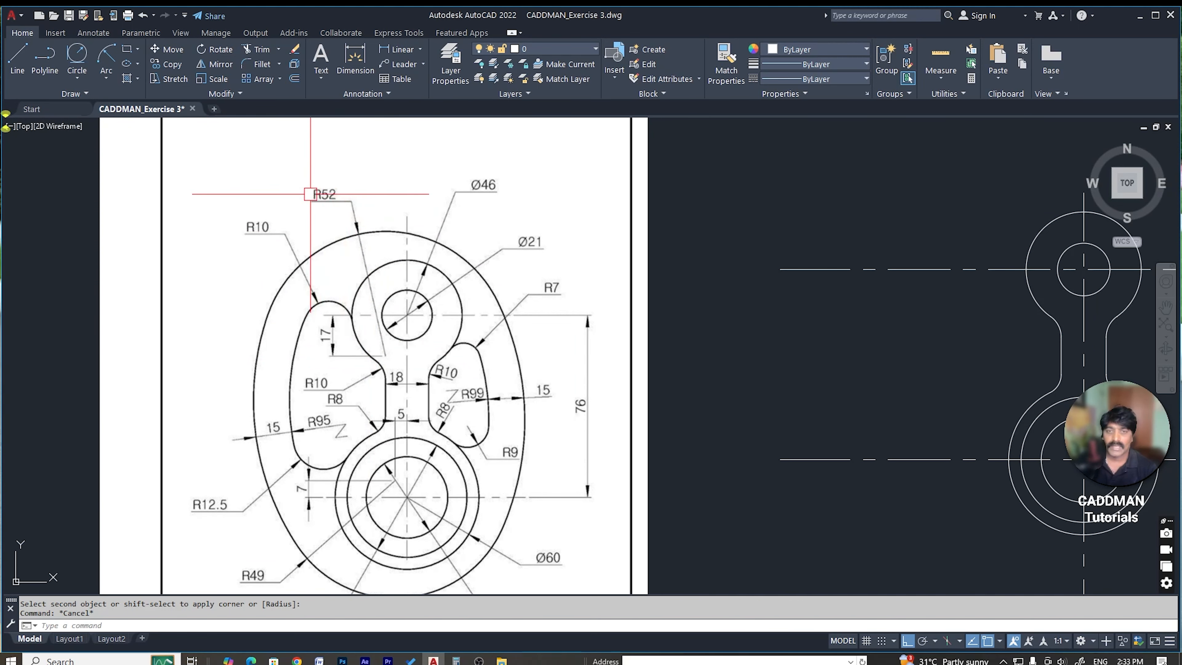
{"action": "scroll", "coordinate": [383, 356], "scroll_direction": "up", "scroll_amount": 10}
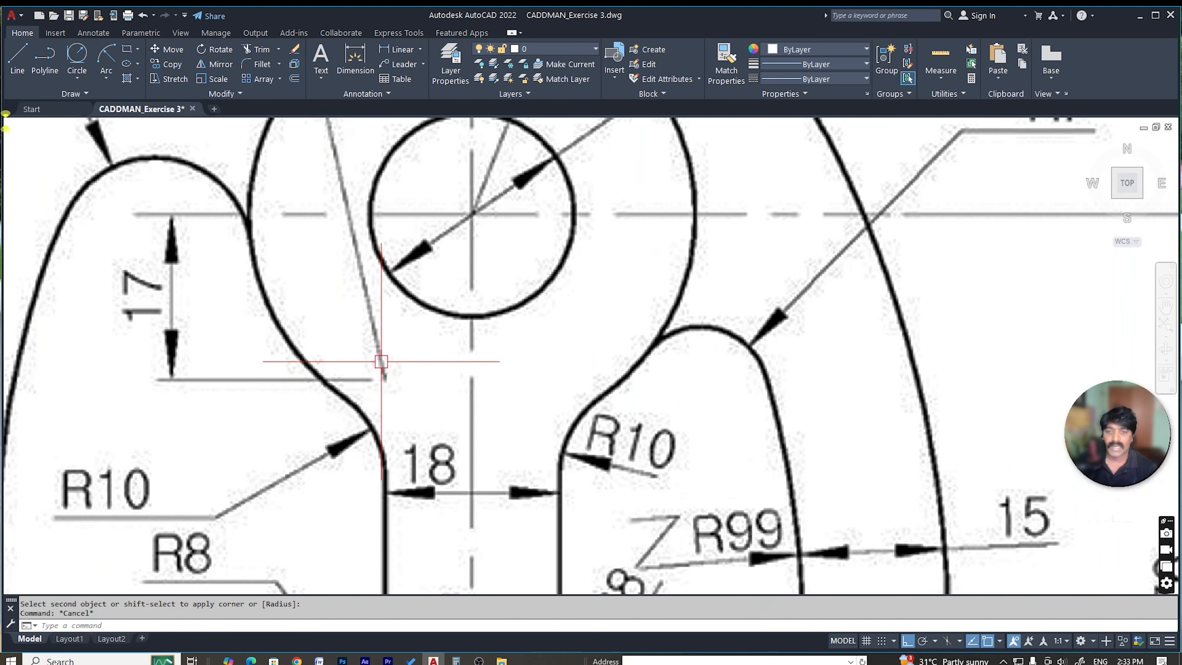
{"action": "scroll", "coordinate": [427, 296], "scroll_direction": "down", "scroll_amount": 8}
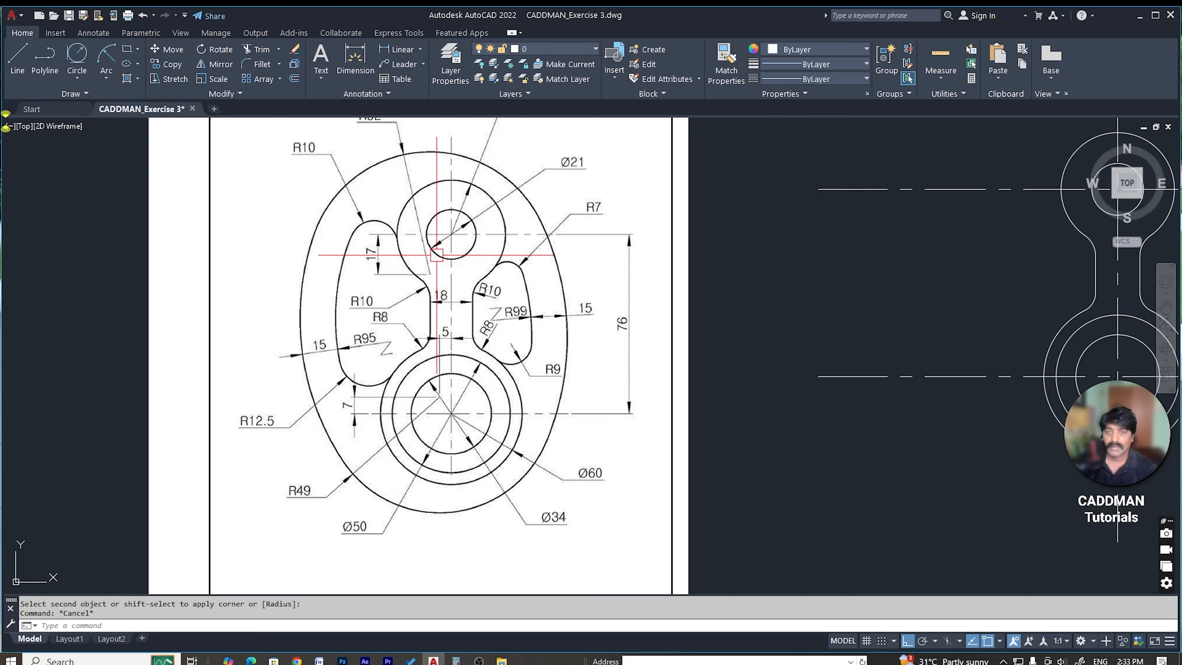
Step: Examine the centre location of the outer R49 arc in the reference drawing and recheck the R52 arc's centre
{"action": "scroll", "coordinate": [378, 524], "scroll_direction": "up", "scroll_amount": 2}
{"action": "scroll", "coordinate": [377, 523], "scroll_direction": "up", "scroll_amount": 2}
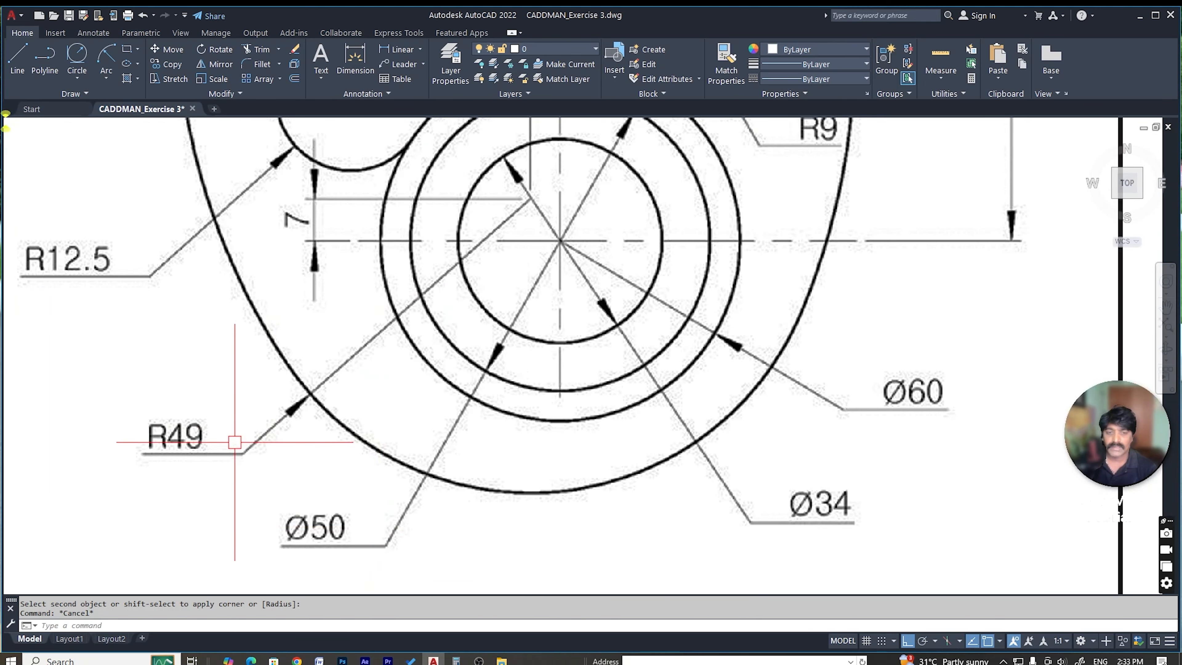
{"action": "scroll", "coordinate": [537, 339], "scroll_direction": "down", "scroll_amount": 3}
{"action": "scroll", "coordinate": [535, 233], "scroll_direction": "up", "scroll_amount": 5}
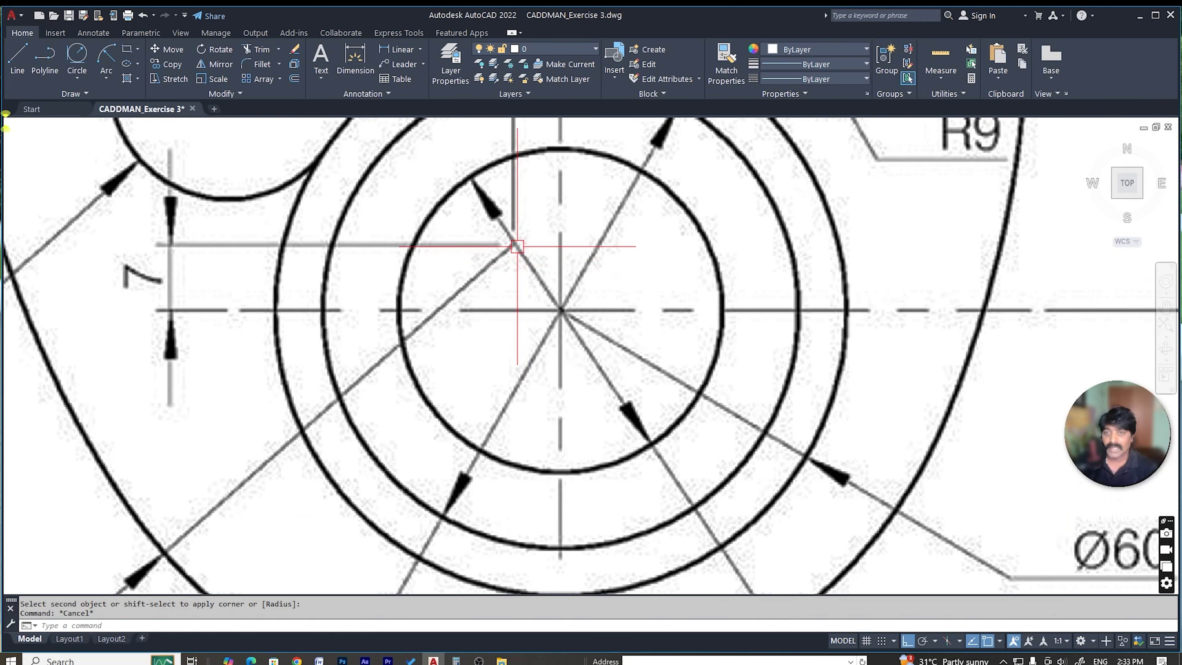
{"action": "scroll", "coordinate": [514, 243], "scroll_direction": "down", "scroll_amount": 5}
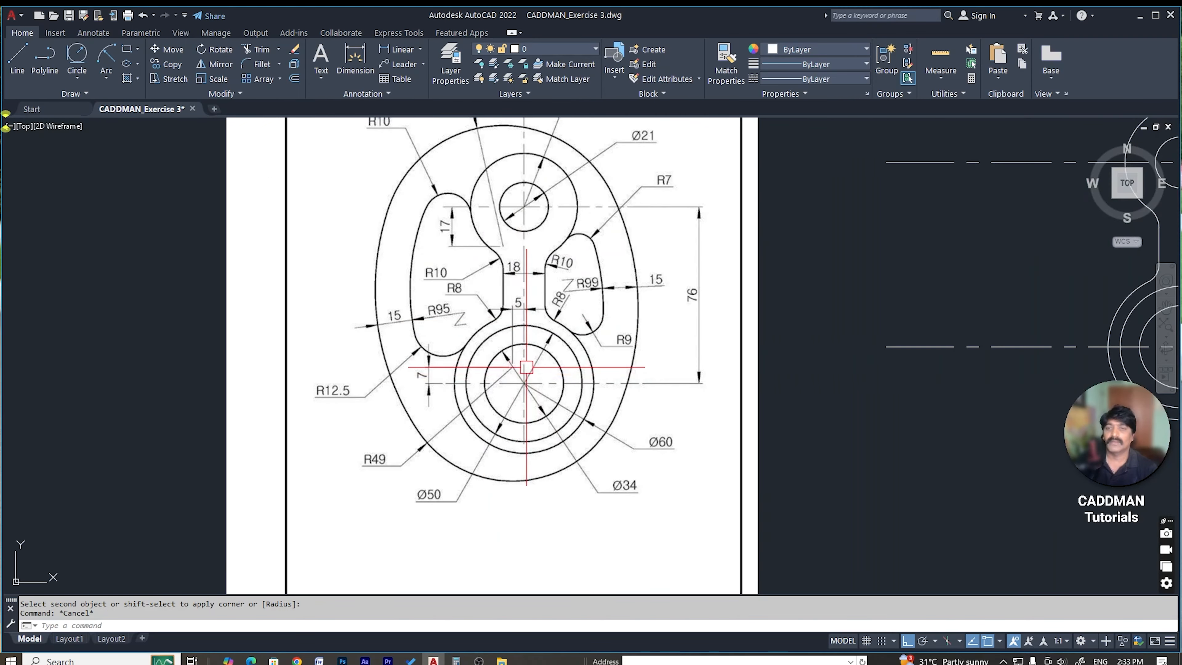
{"action": "scroll", "coordinate": [520, 312], "scroll_direction": "up", "scroll_amount": 3}
{"action": "scroll", "coordinate": [525, 388], "scroll_direction": "up", "scroll_amount": 1}
{"action": "scroll", "coordinate": [501, 422], "scroll_direction": "down", "scroll_amount": 4}
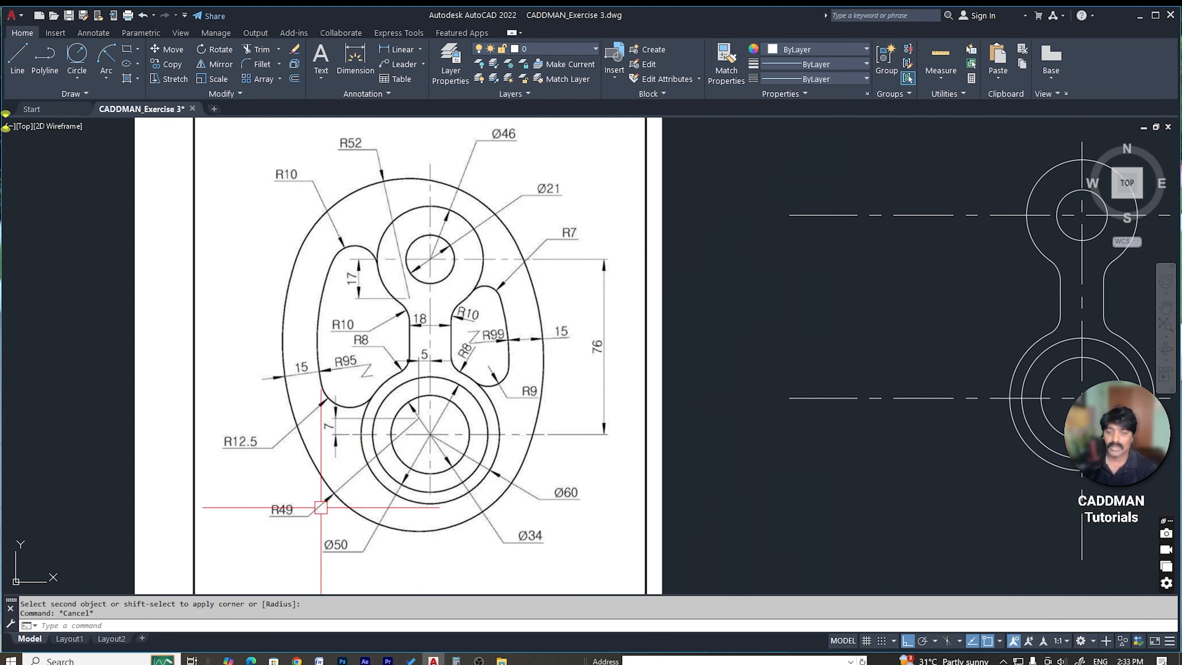
{"action": "scroll", "coordinate": [461, 391], "scroll_direction": "up", "scroll_amount": 4}
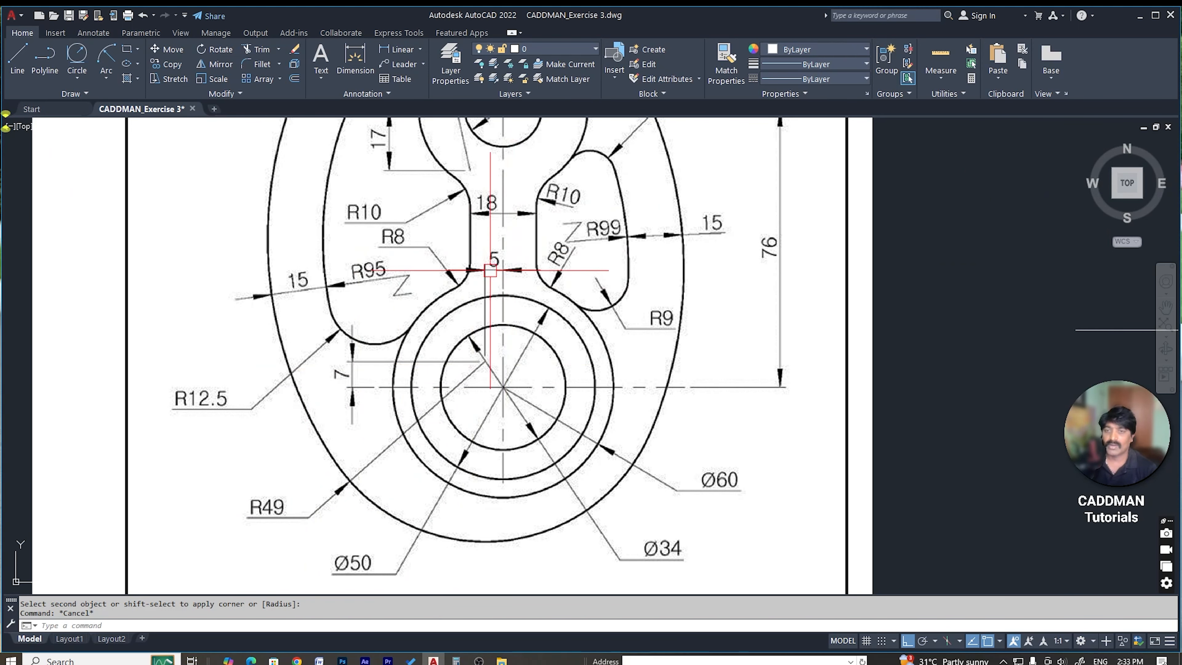
{"action": "scroll", "coordinate": [523, 327], "scroll_direction": "down", "scroll_amount": 3}
{"action": "scroll", "coordinate": [523, 327], "scroll_direction": "up", "scroll_amount": 3}
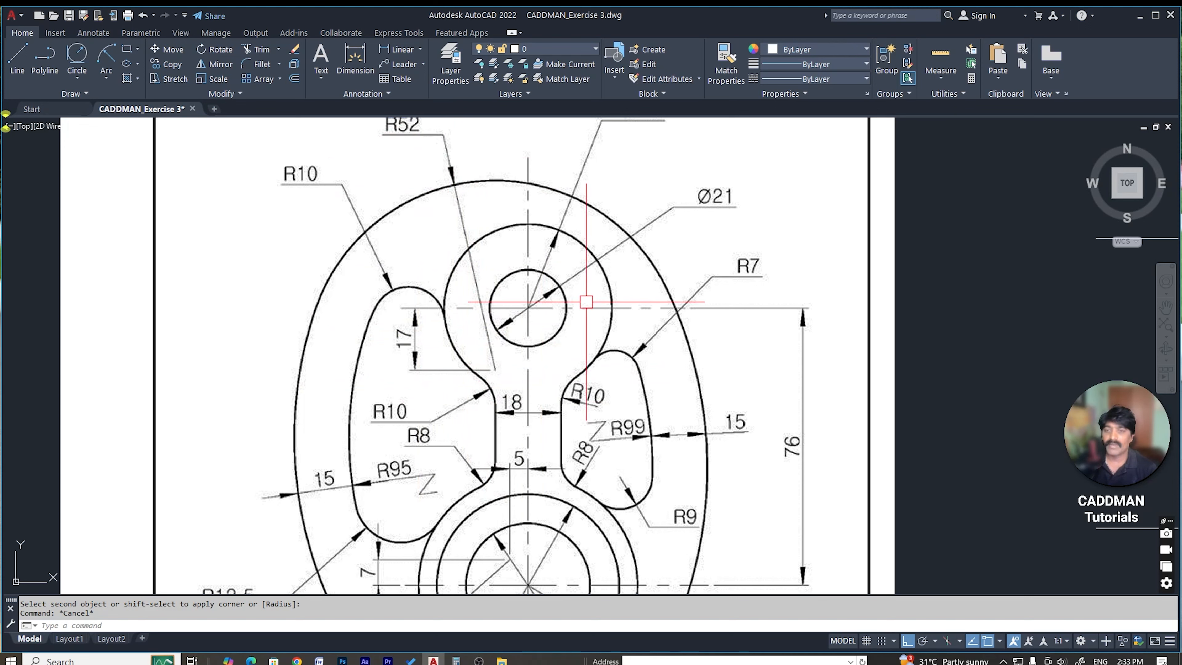
{"action": "scroll", "coordinate": [516, 394], "scroll_direction": "up", "scroll_amount": 2}
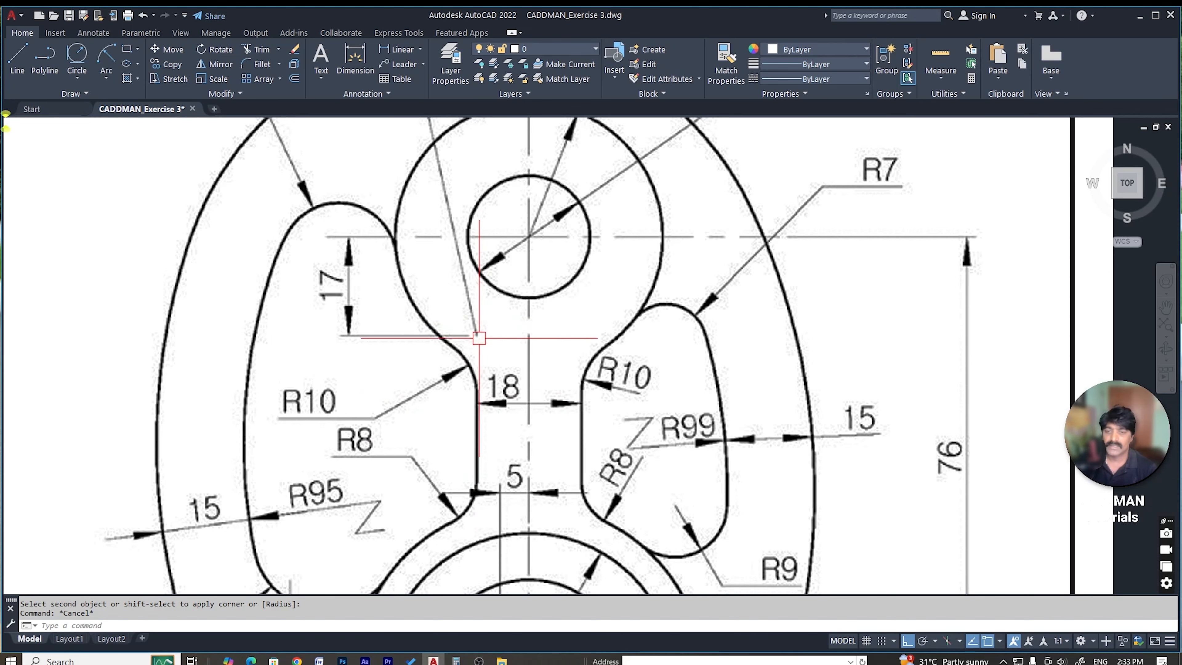
{"action": "scroll", "coordinate": [478, 342], "scroll_direction": "down", "scroll_amount": 8}
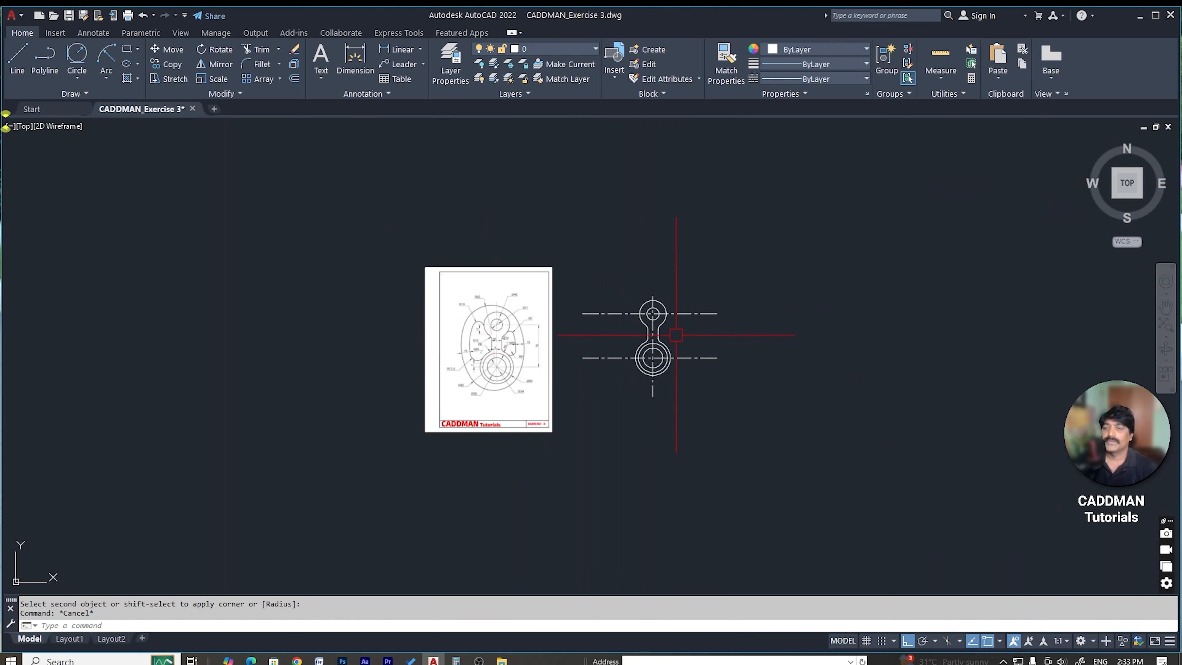
Step: Offset the lower horizontal centreline 7 upward to locate the R49 arc's centre height
{"action": "scroll", "coordinate": [526, 313], "scroll_direction": "up", "scroll_amount": 3}
{"action": "scroll", "coordinate": [512, 396], "scroll_direction": "up", "scroll_amount": 2}
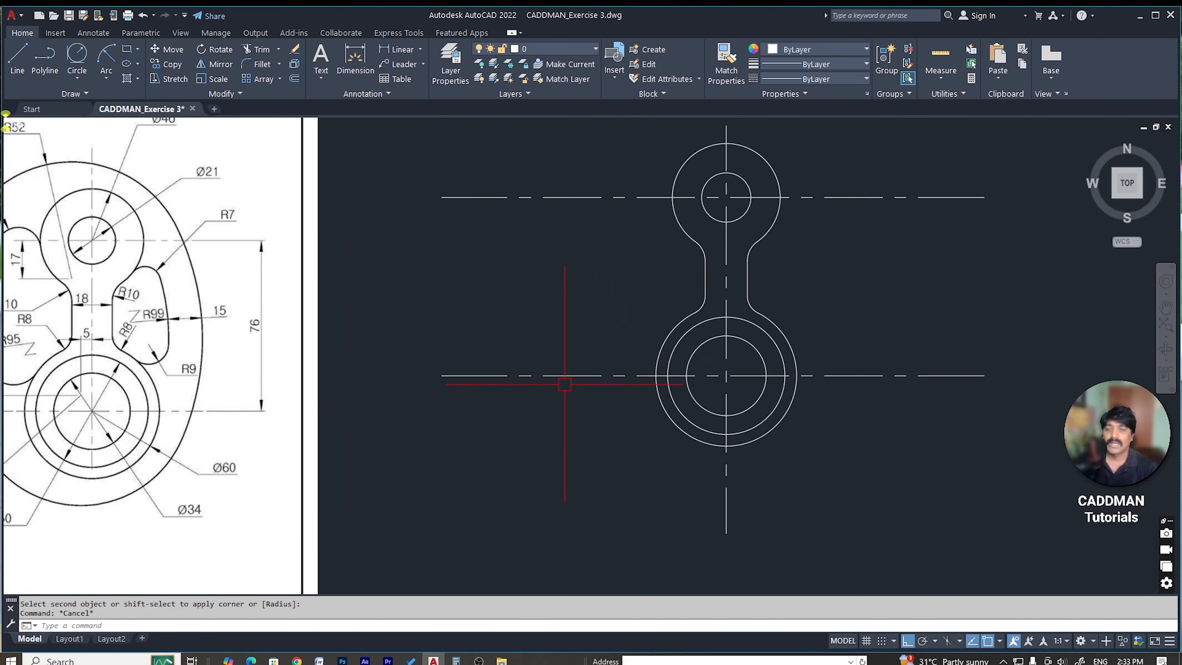
{"action": "middle_click_drag", "start_coordinate": [528, 414], "coordinate": [606, 410]}
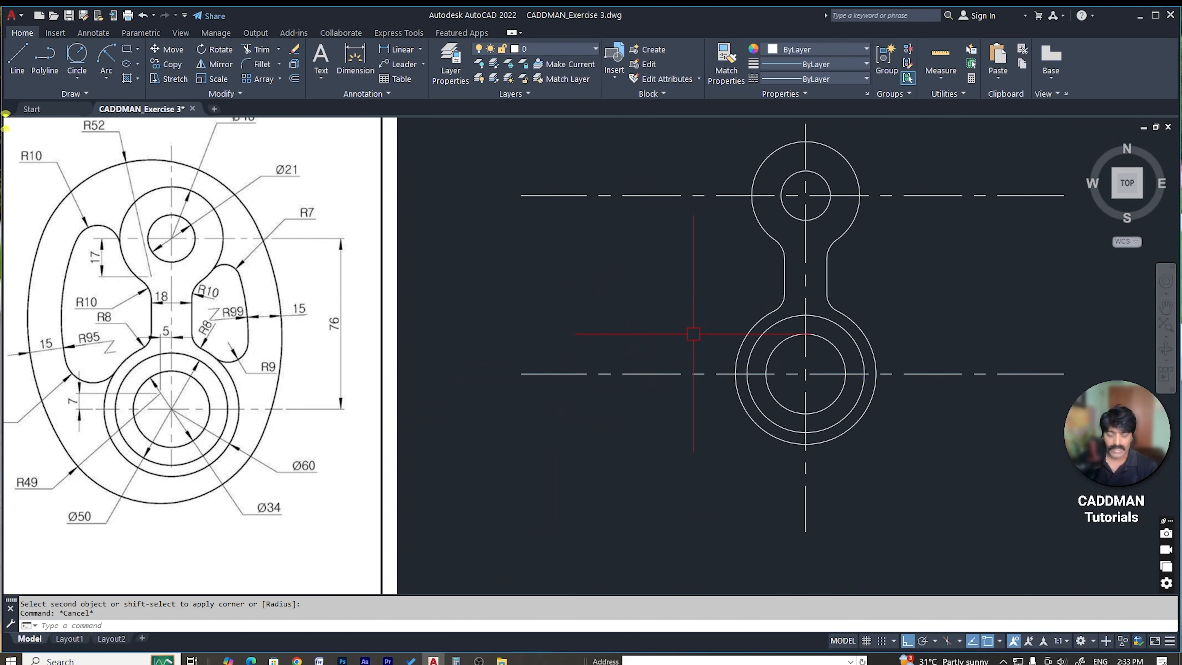
{"action": "type", "text": "o"}
{"action": "key", "text": "space"}
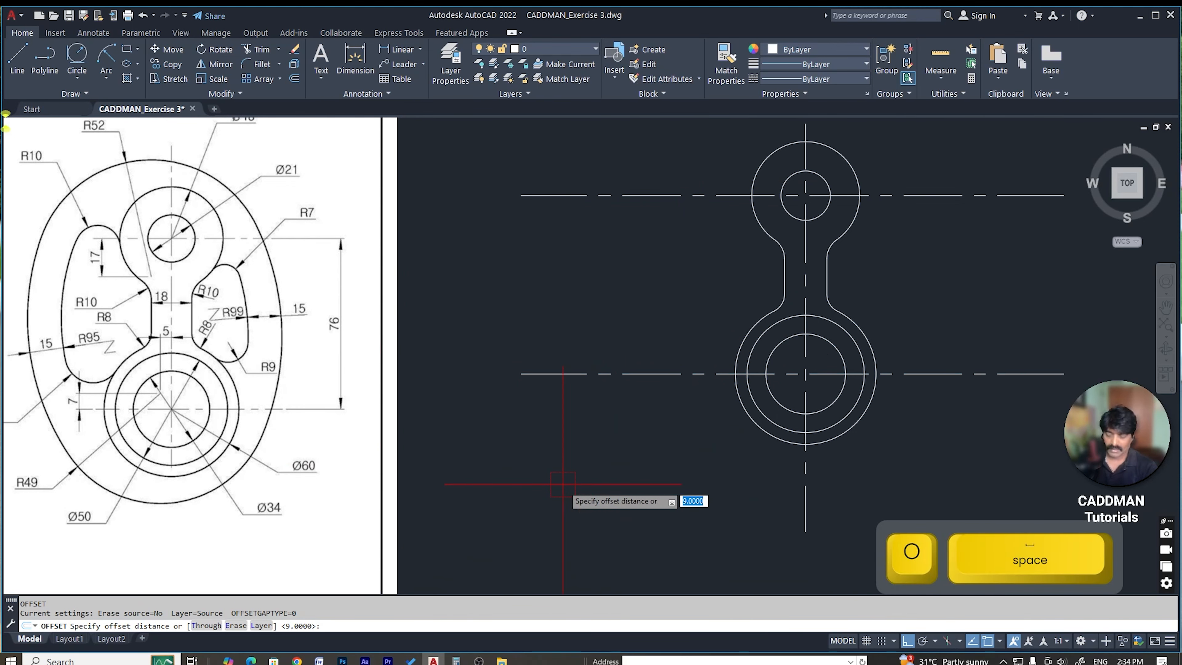
{"action": "type", "text": "7"}
{"action": "key", "text": "Return"}
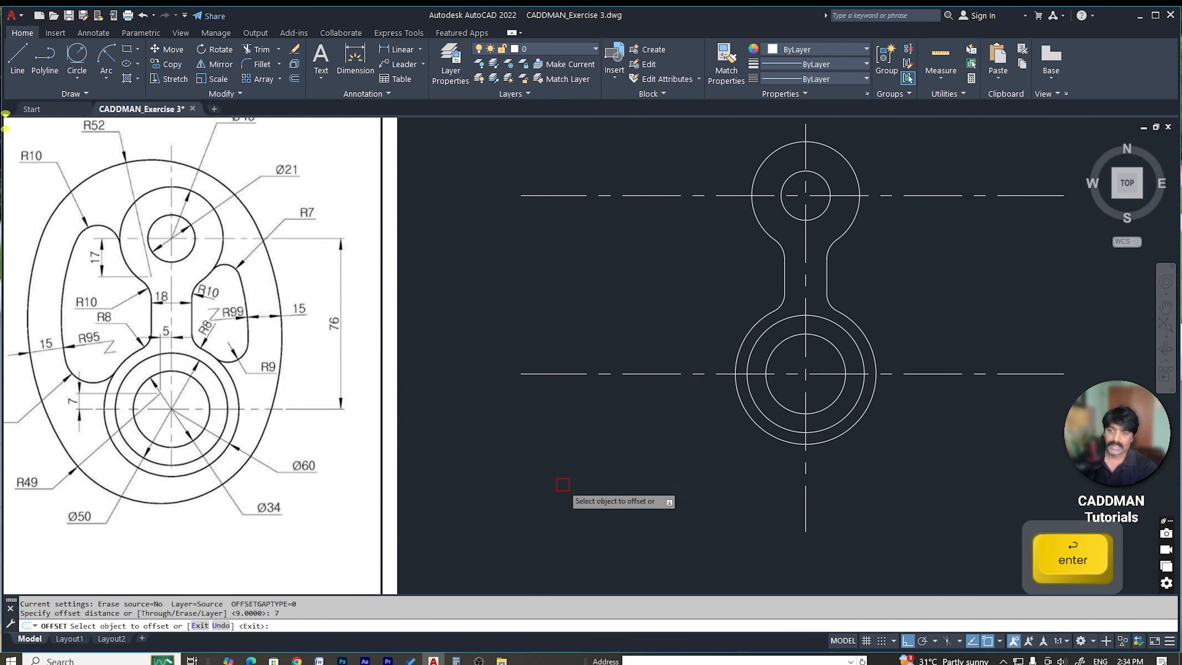
{"action": "left_click", "coordinate": [667, 373]}
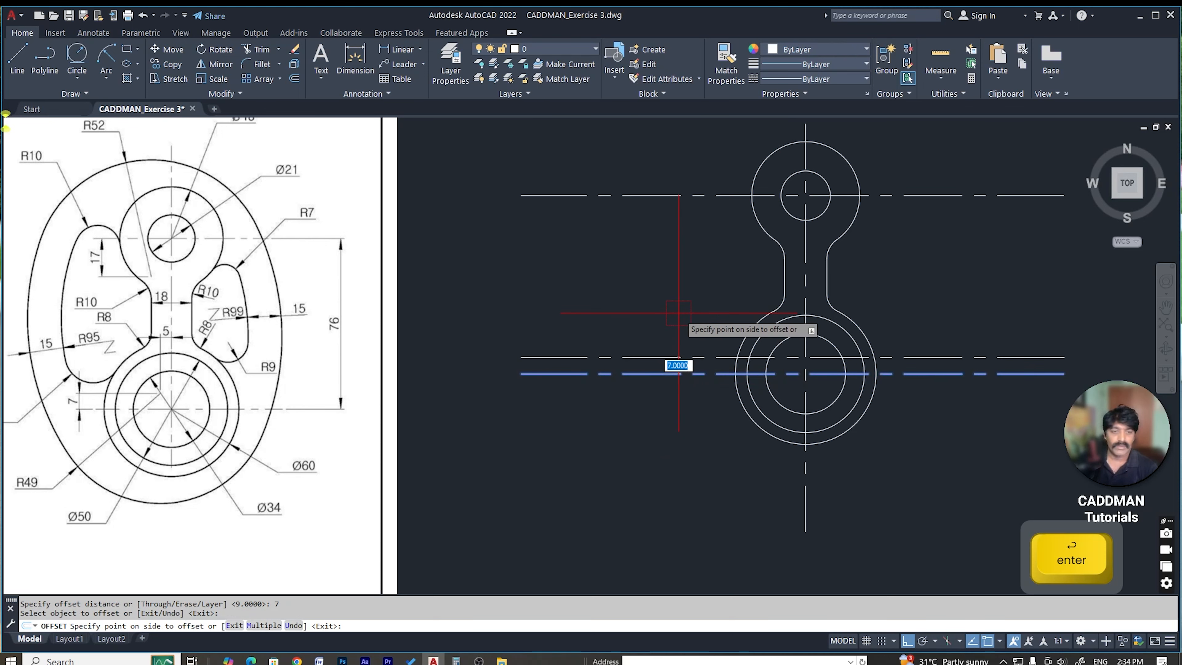
{"action": "left_click", "coordinate": [682, 313]}
{"action": "key", "text": "Return"}
Step: Offset the vertical centreline 5 to the left for the R49 arc's centre
{"action": "type", "text": "o"}
{"action": "key", "text": "space"}
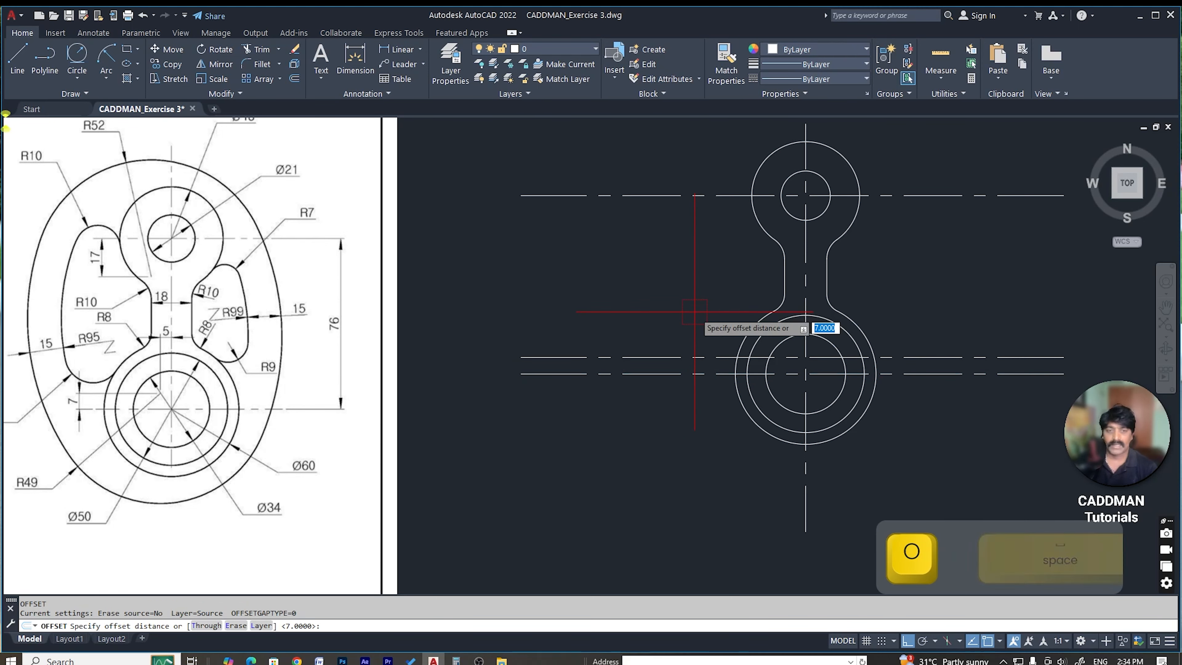
{"action": "type", "text": "5"}
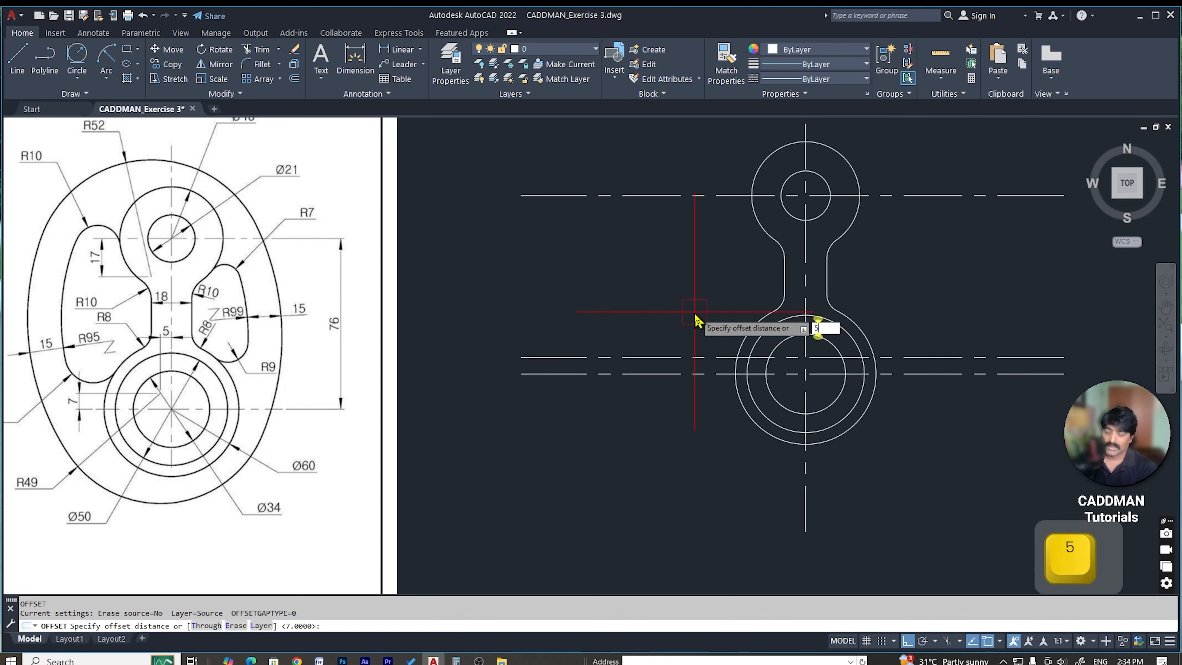
{"action": "key", "text": "Return"}
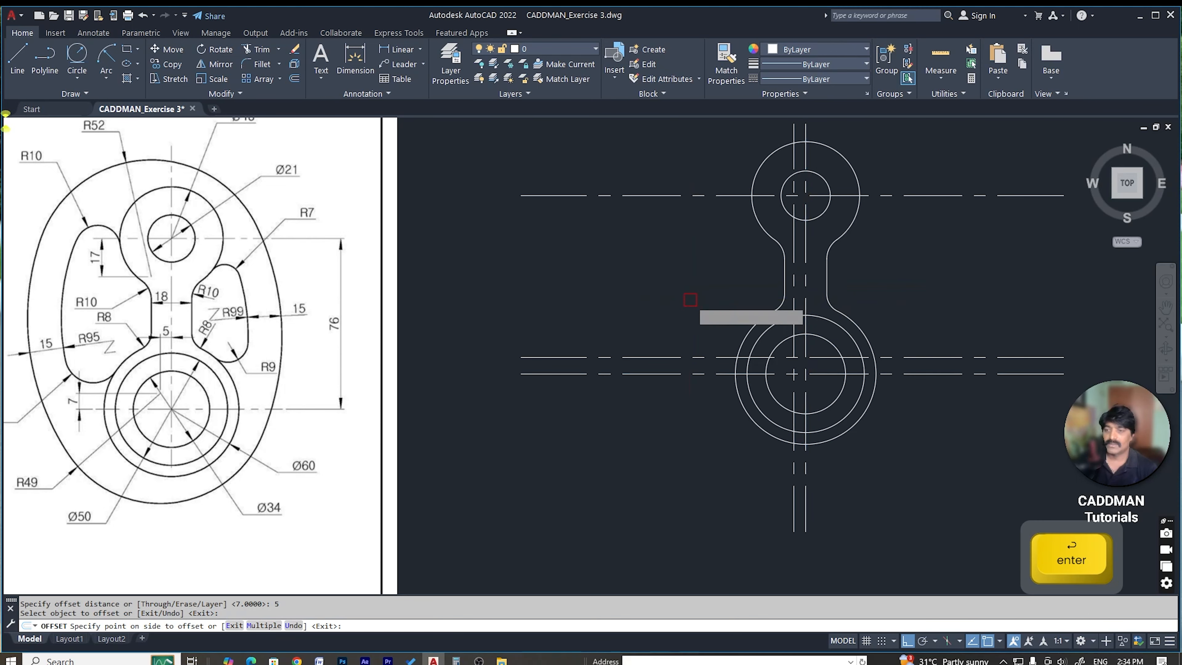
{"action": "key", "text": "Escape"}
Step: Draw a construction circle of about 12.2 radius centred on the intersection of the two offset lines inside the lower circles
{"action": "scroll", "coordinate": [810, 367], "scroll_direction": "up", "scroll_amount": 6}
{"action": "type", "text": "c"}
{"action": "key", "text": "space"}
{"action": "left_click", "coordinate": [745, 325]}
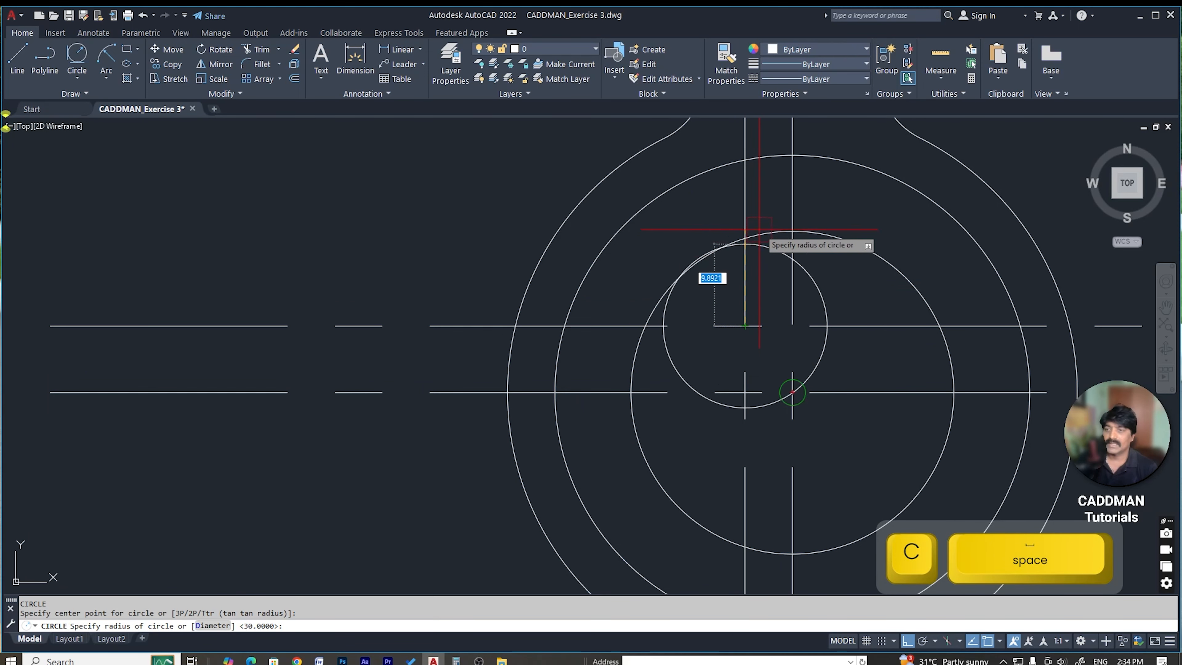
{"action": "left_click", "coordinate": [763, 213]}
{"action": "key", "text": "Escape"}
Step: Trim both offset lines at the construction circle so a short cross remains inside it
{"action": "type", "text": "tr"}
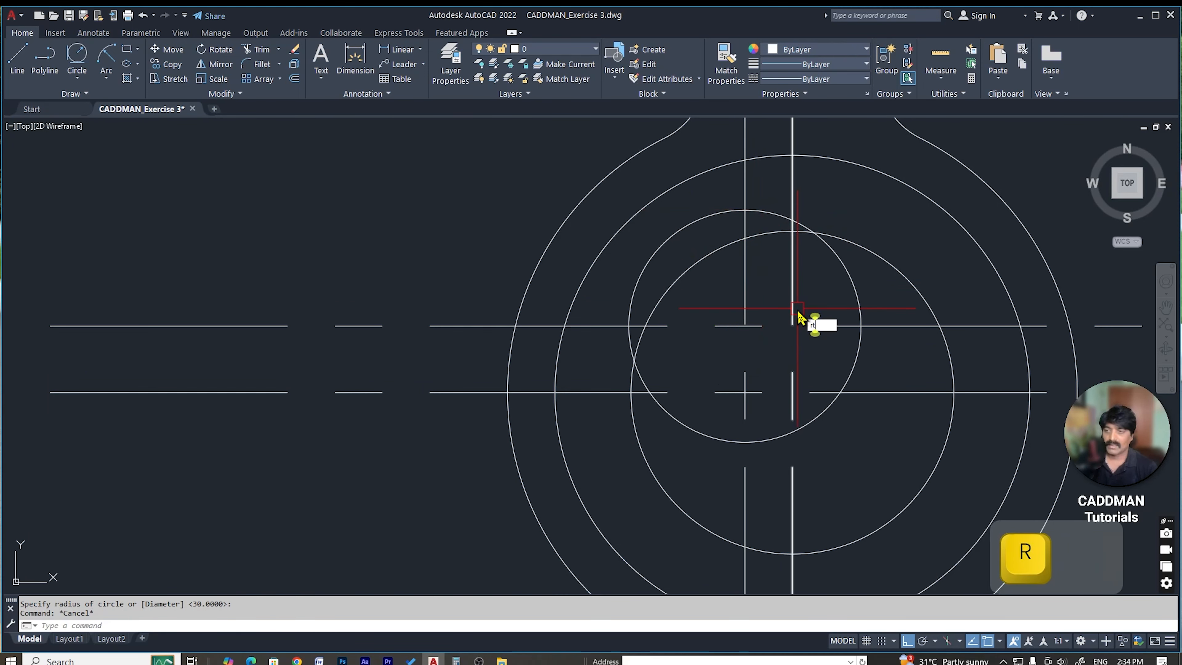
{"action": "key", "text": "space"}
{"action": "left_click", "coordinate": [874, 326]}
{"action": "left_click", "coordinate": [745, 186]}
{"action": "left_click", "coordinate": [613, 326]}
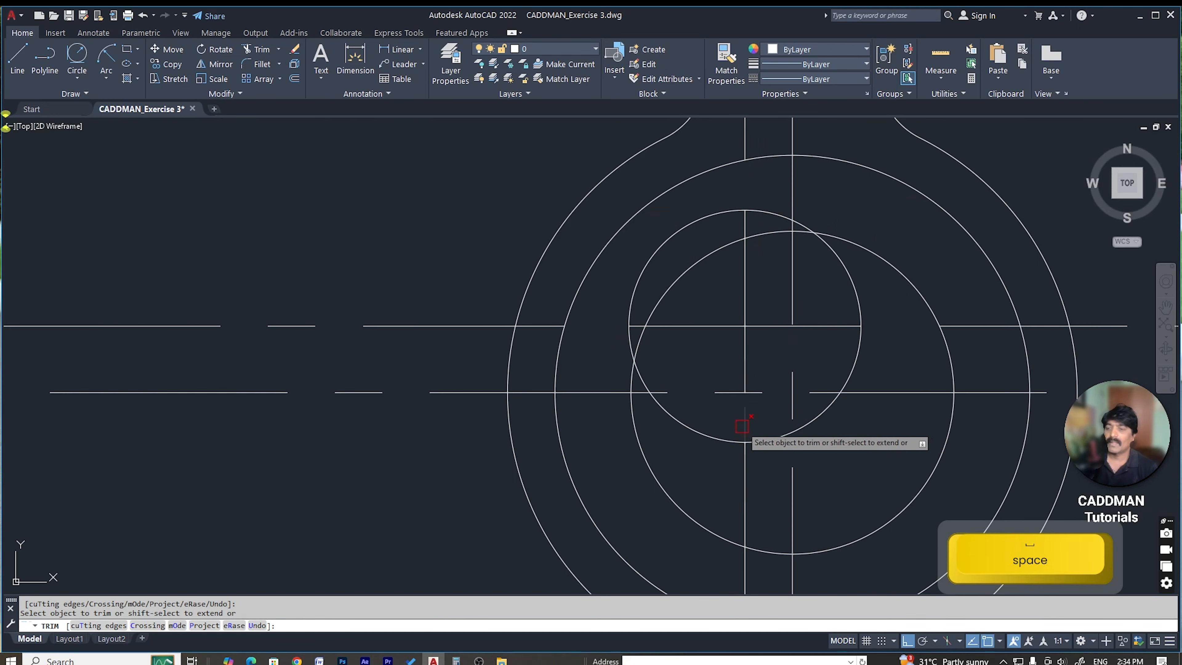
{"action": "key", "text": "Escape"}
Step: Erase the leftover pieces of the two offset lines outside the construction circle
{"action": "left_click", "coordinate": [486, 327]}
{"action": "type", "text": "e"}
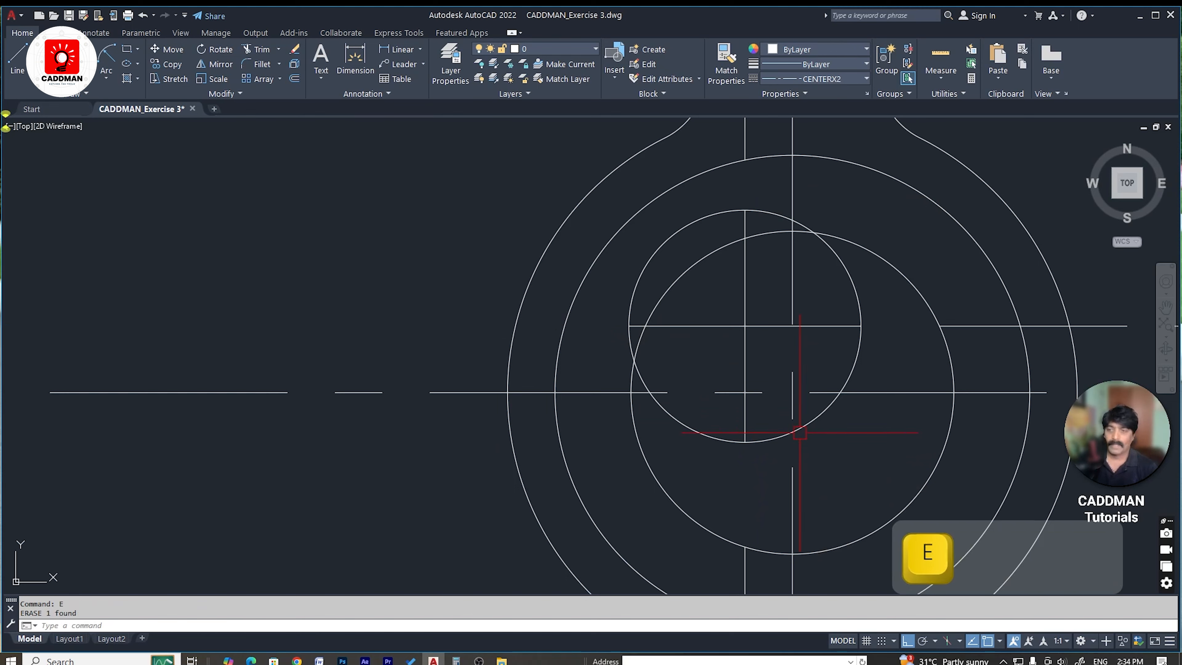
{"action": "key", "text": "space"}
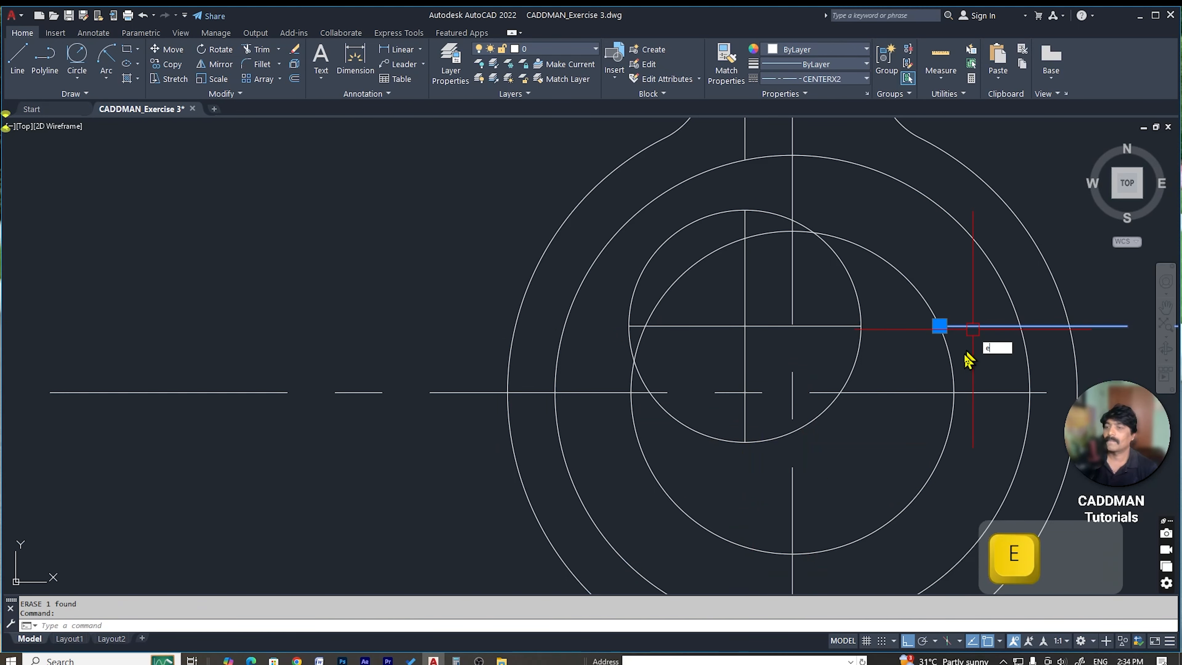
{"action": "scroll", "coordinate": [794, 392], "scroll_direction": "down", "scroll_amount": 4}
{"action": "key", "text": "space"}
{"action": "left_click", "coordinate": [788, 261]}
{"action": "type", "text": "e"}
{"action": "key", "text": "space"}
{"action": "scroll", "coordinate": [814, 336], "scroll_direction": "up", "scroll_amount": 5}
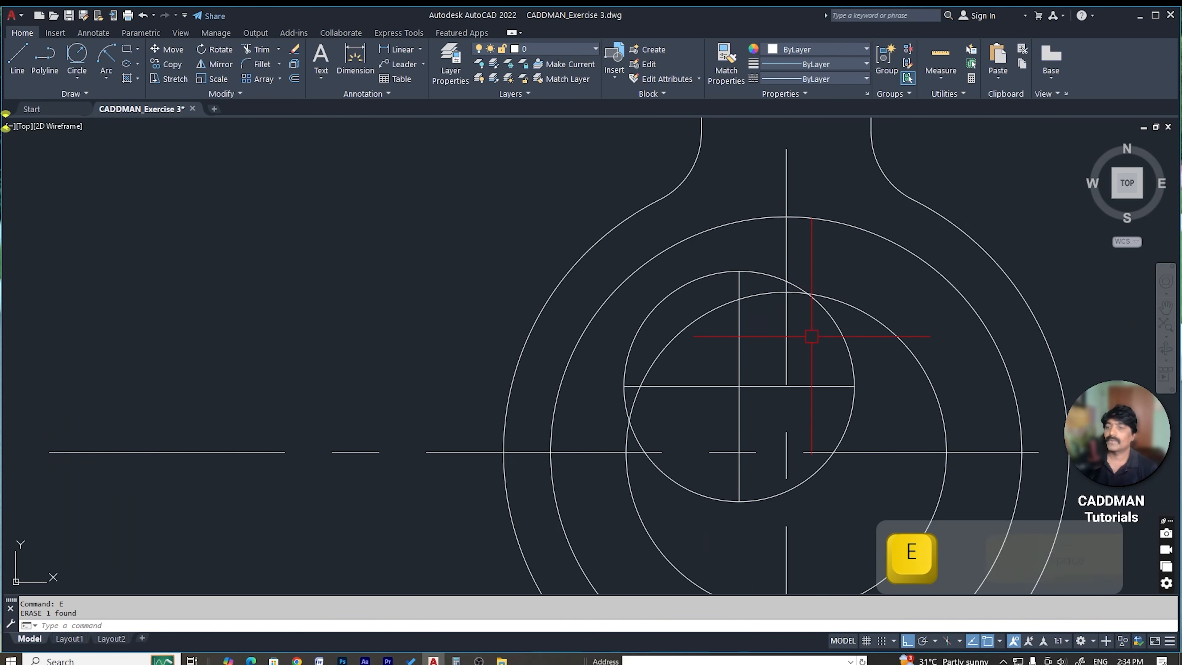
Step: Erase the construction circle around the R49 centre cross
{"action": "left_click", "coordinate": [771, 277]}
{"action": "type", "text": "e"}
{"action": "key", "text": "space"}
Step: Set the colour of the two R49 centre cross lines to 248,215,49
{"action": "left_click", "coordinate": [765, 364]}
{"action": "left_click", "coordinate": [719, 402]}
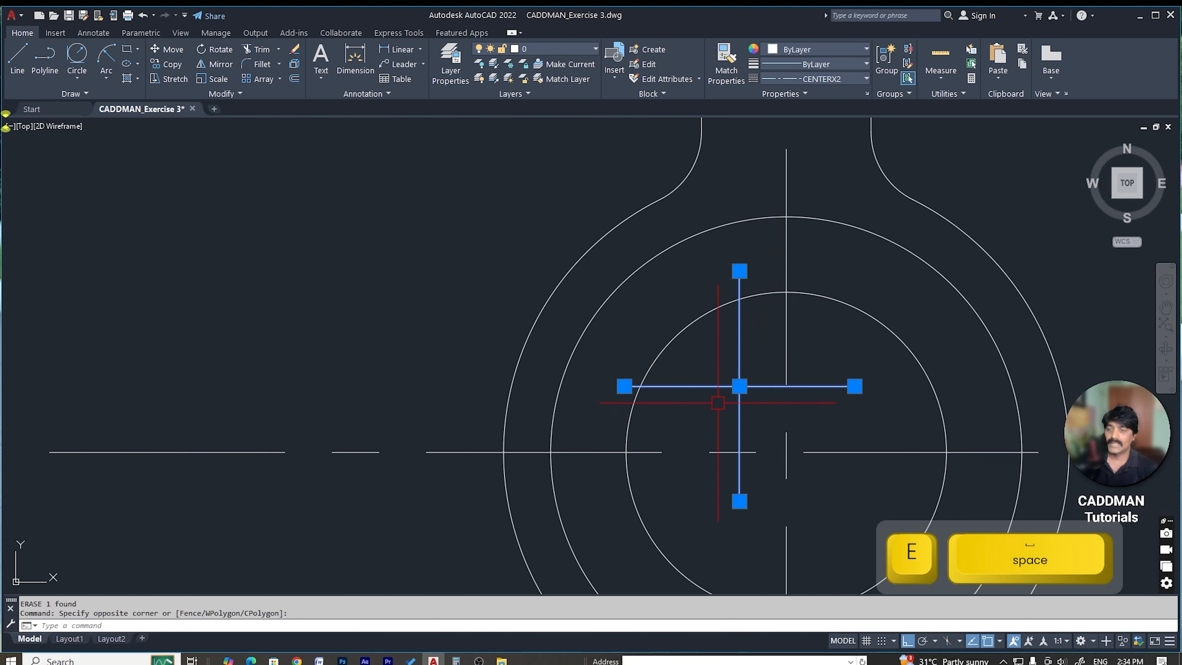
{"action": "scroll", "coordinate": [719, 438], "scroll_direction": "down", "scroll_amount": 5}
{"action": "scroll", "coordinate": [137, 476], "scroll_direction": "down", "scroll_amount": 2}
{"action": "scroll", "coordinate": [42, 516], "scroll_direction": "up", "scroll_amount": 4}
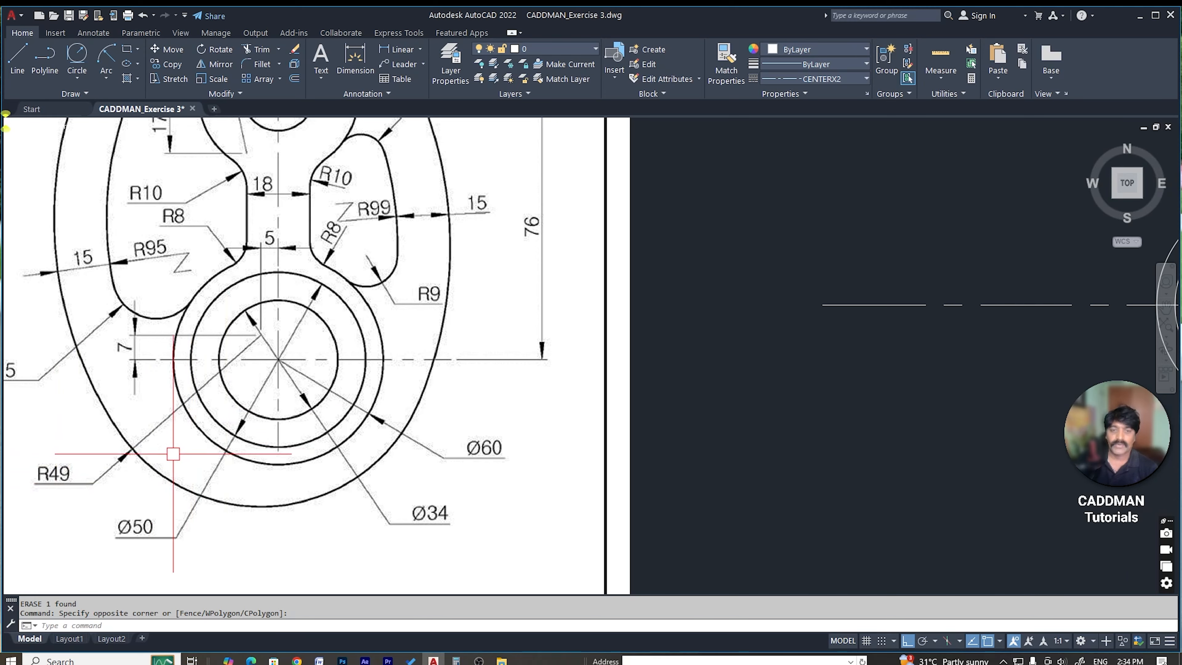
{"action": "scroll", "coordinate": [173, 454], "scroll_direction": "down", "scroll_amount": 3}
{"action": "scroll", "coordinate": [652, 361], "scroll_direction": "up", "scroll_amount": 3}
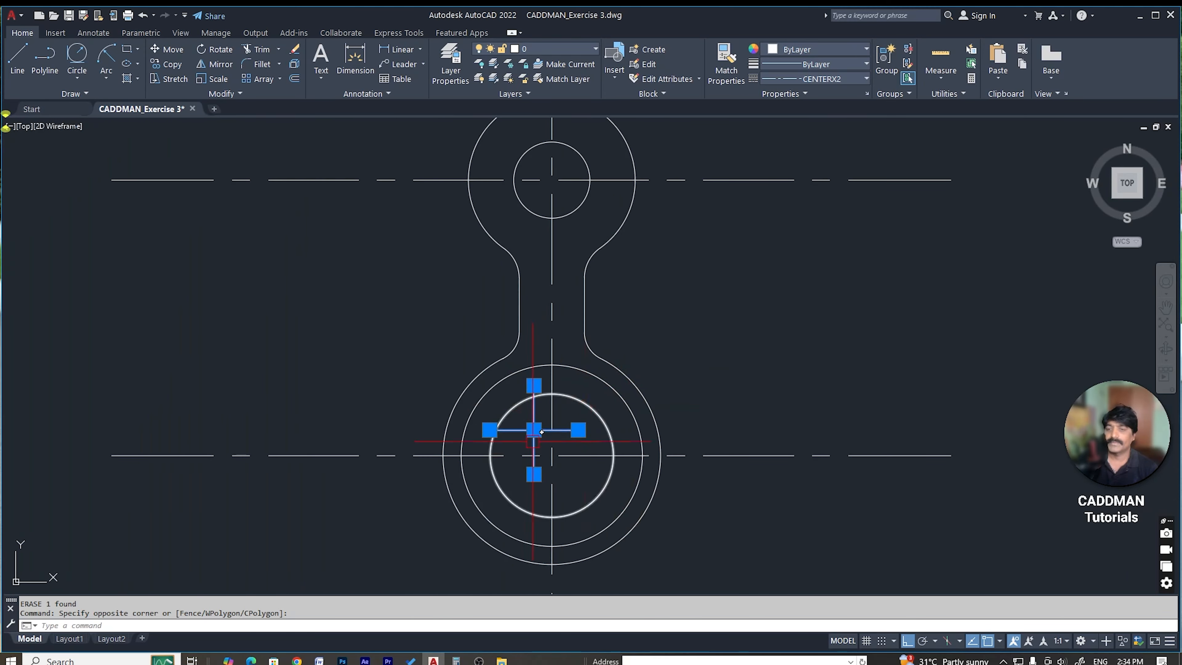
{"action": "left_click", "coordinate": [800, 49]}
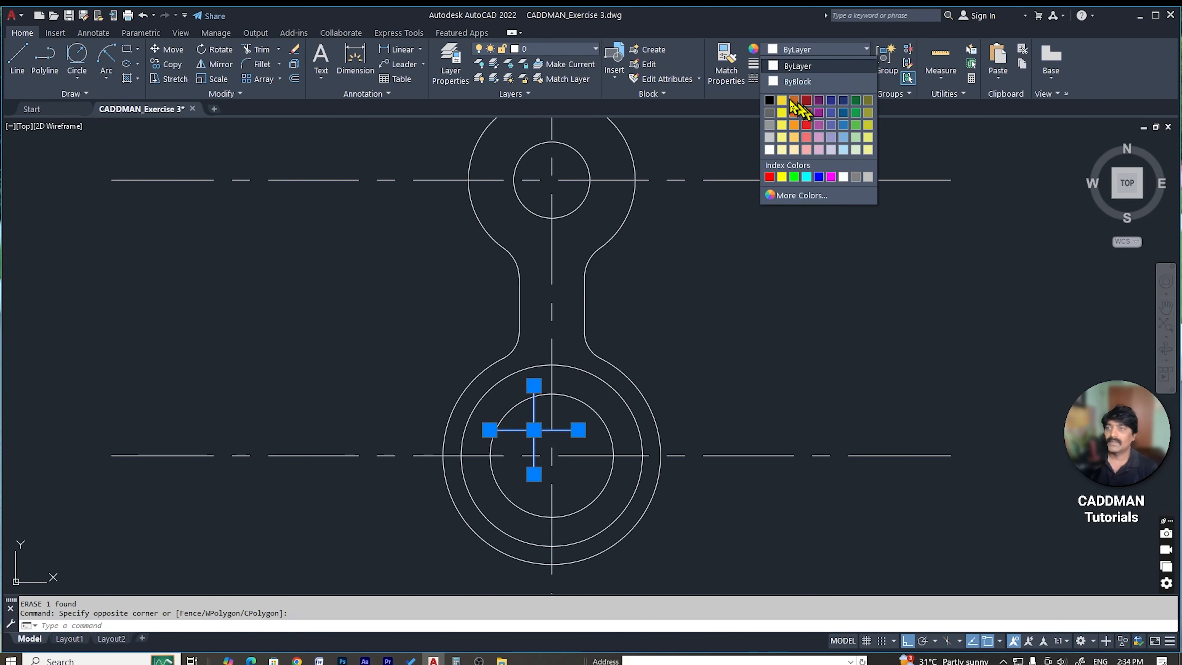
{"action": "left_click", "coordinate": [784, 107]}
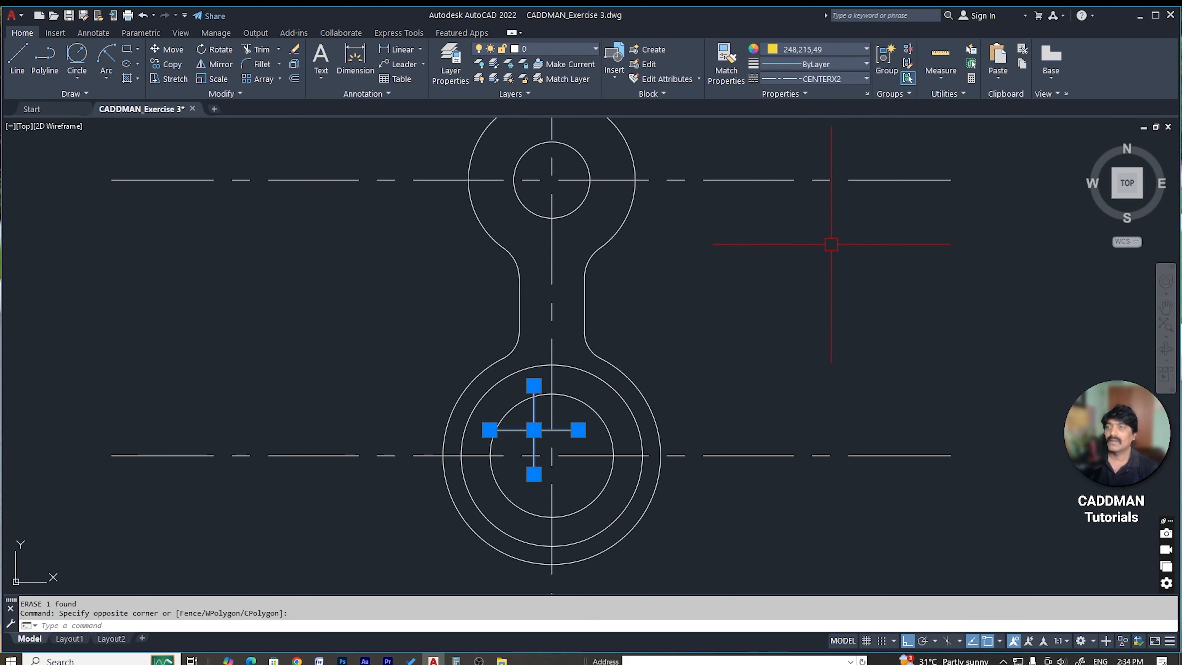
Step: Change the linetype of the two R49 centre cross lines to CENTER
{"action": "left_click", "coordinate": [812, 80]}
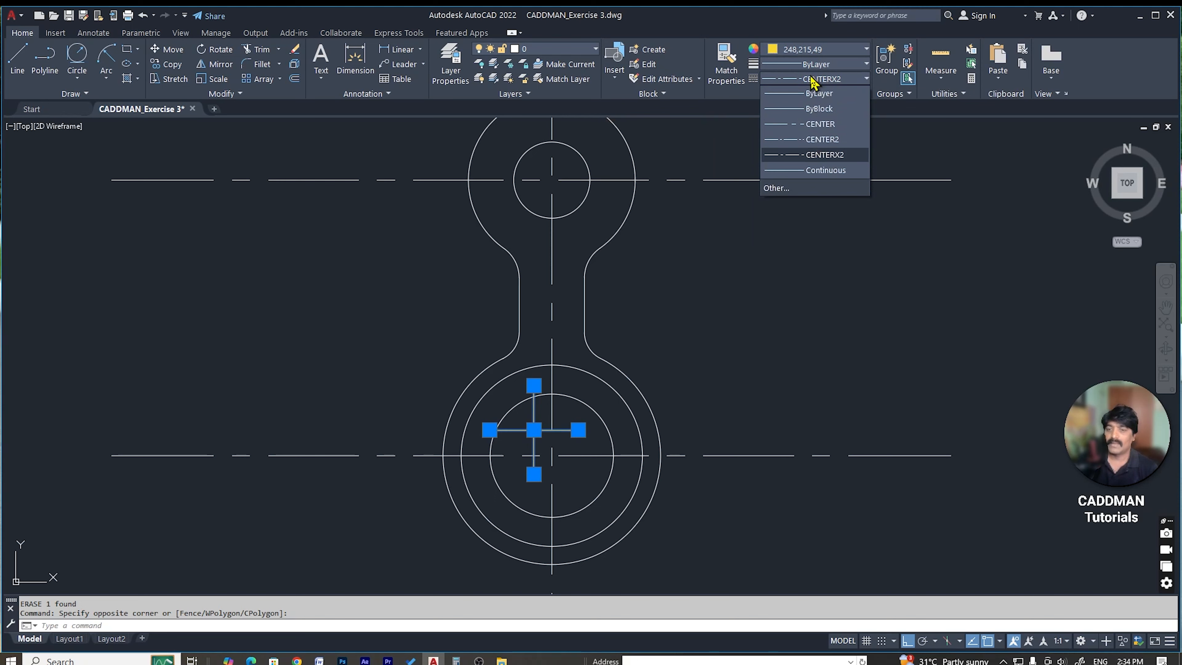
{"action": "left_click", "coordinate": [822, 129]}
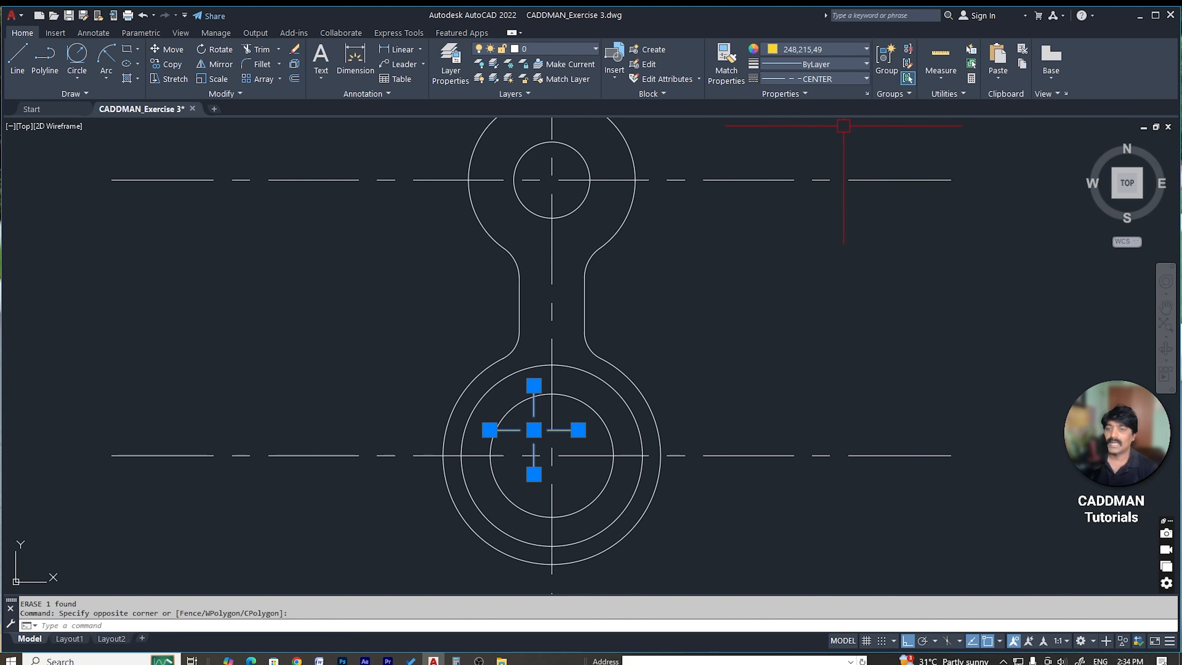
{"action": "key", "text": "Escape"}
{"action": "key", "text": "Escape"}
Step: Examine how the R52 arc's centre is positioned relative to the upper circle and the neck in the reference drawing
{"action": "scroll", "coordinate": [693, 356], "scroll_direction": "down", "scroll_amount": 4}
{"action": "middle_click_drag", "start_coordinate": [676, 348], "coordinate": [737, 381]}
{"action": "scroll", "coordinate": [688, 354], "scroll_direction": "up", "scroll_amount": 2}
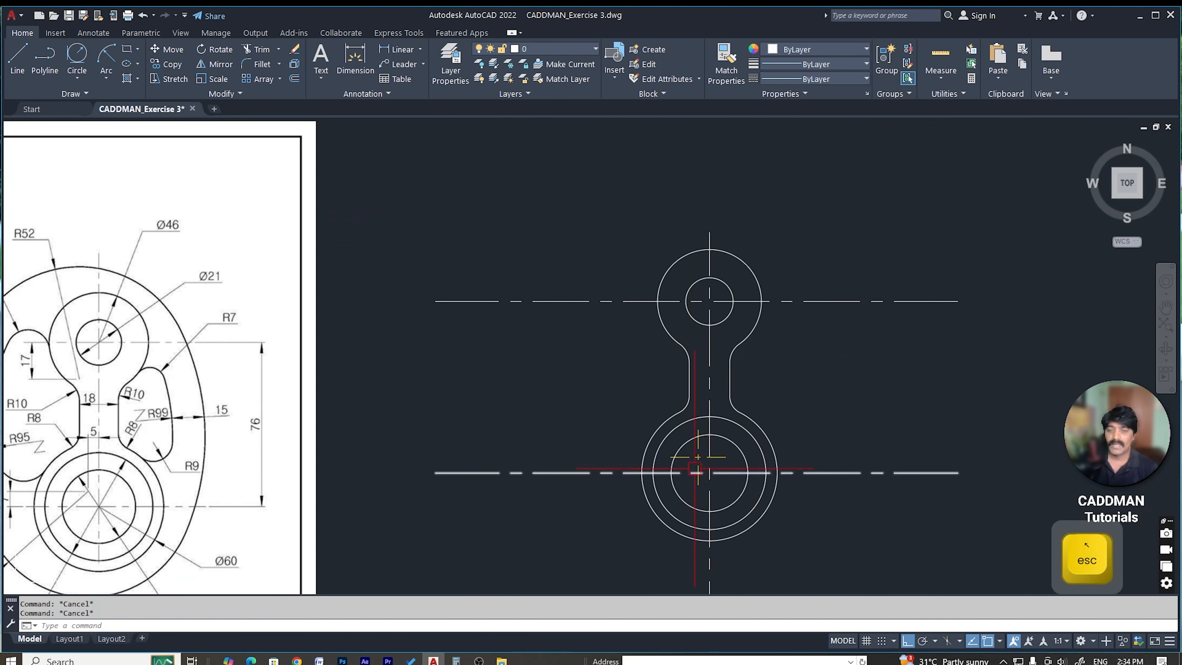
{"action": "middle_click_drag", "start_coordinate": [597, 406], "coordinate": [640, 378]}
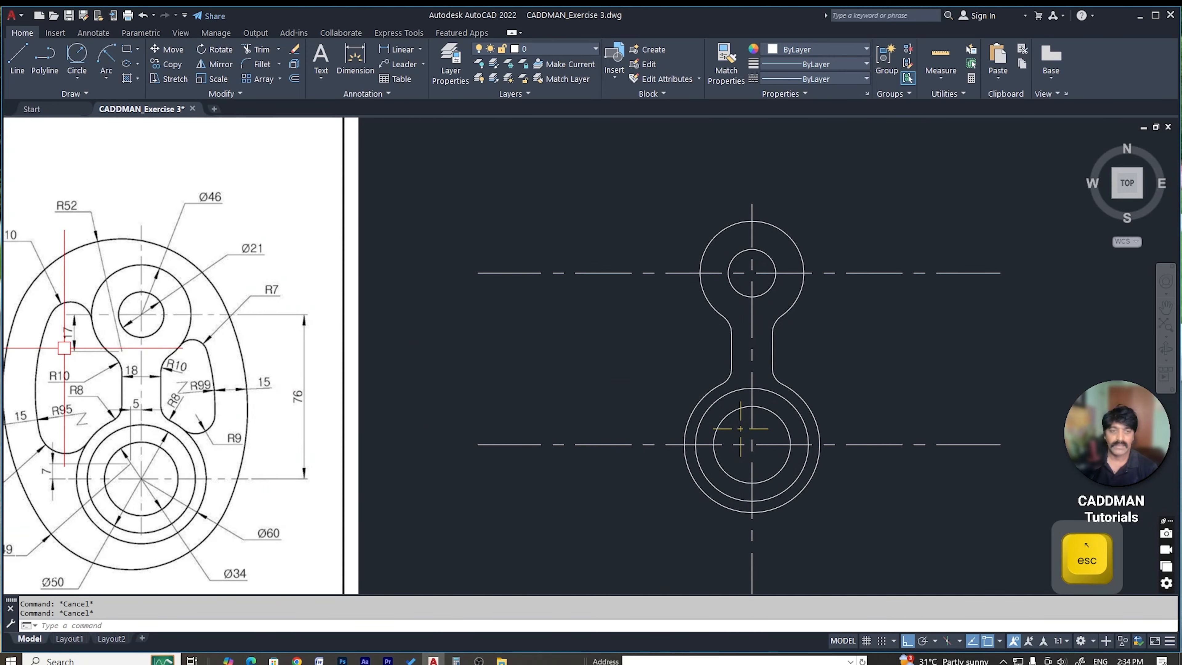
{"action": "scroll", "coordinate": [70, 349], "scroll_direction": "up", "scroll_amount": 2}
{"action": "scroll", "coordinate": [119, 338], "scroll_direction": "down", "scroll_amount": 2}
{"action": "scroll", "coordinate": [188, 316], "scroll_direction": "up", "scroll_amount": 2}
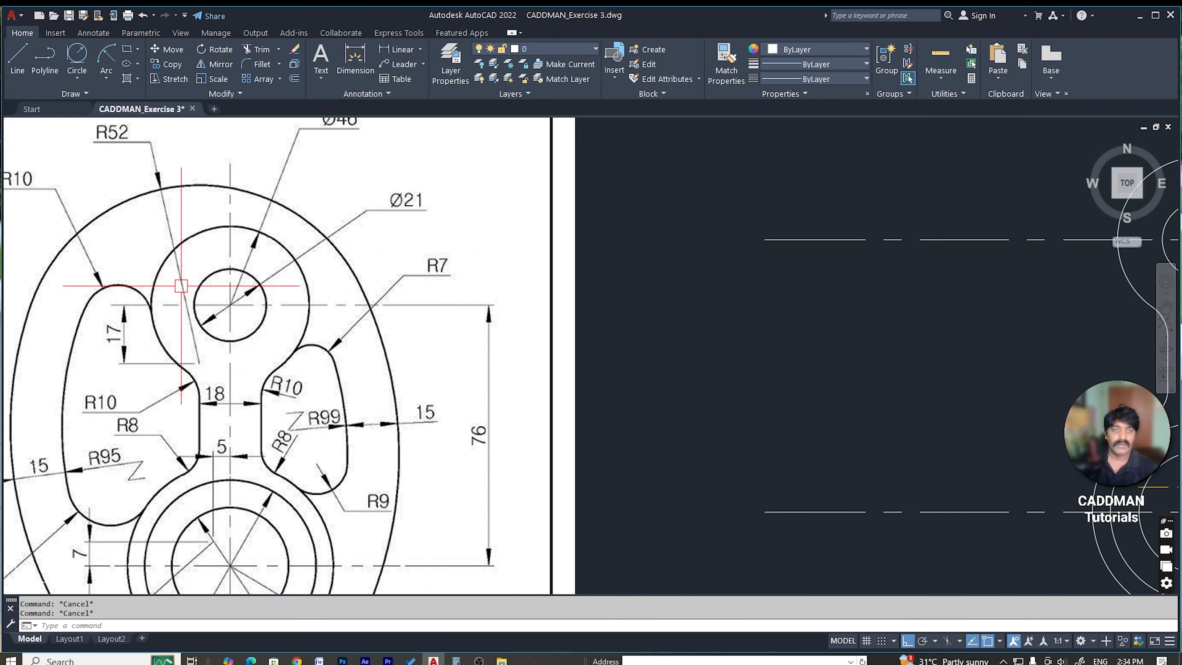
{"action": "scroll", "coordinate": [172, 254], "scroll_direction": "down", "scroll_amount": 2}
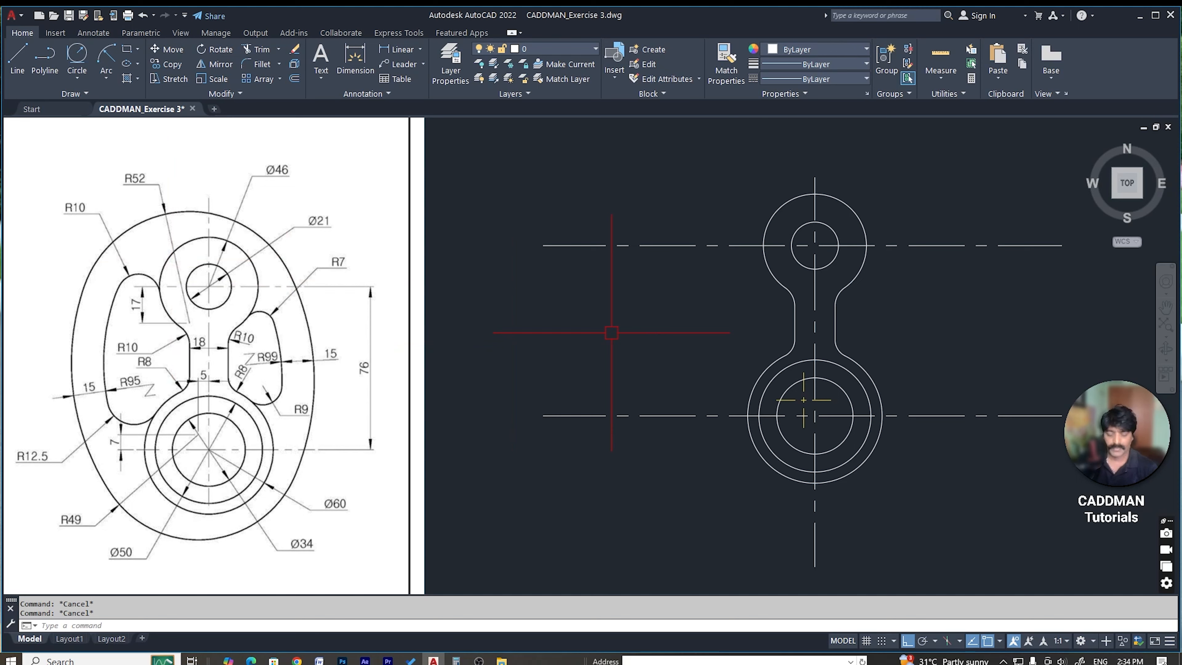
Step: Offset the upper horizontal centreline 17 downward for the R52 arc's centre
{"action": "type", "text": "o"}
{"action": "key", "text": "space"}
{"action": "type", "text": "17"}
{"action": "key", "text": "Return"}
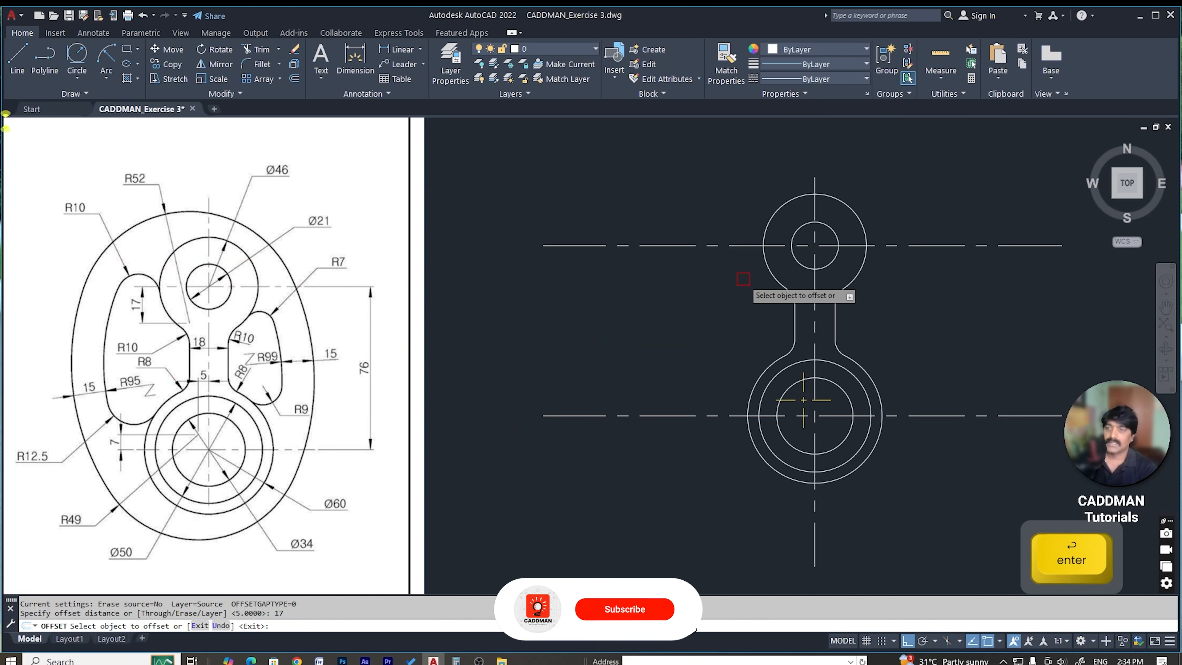
{"action": "left_click", "coordinate": [739, 244]}
{"action": "left_click", "coordinate": [729, 305]}
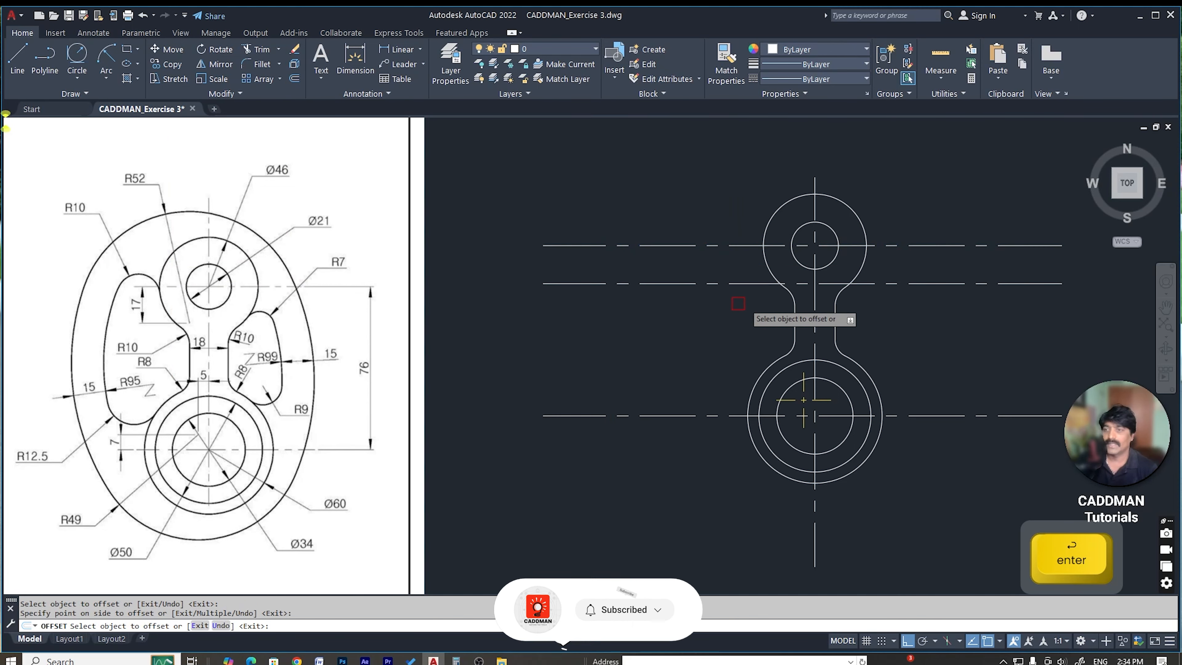
{"action": "key", "text": "Escape"}
{"action": "key", "text": "space"}
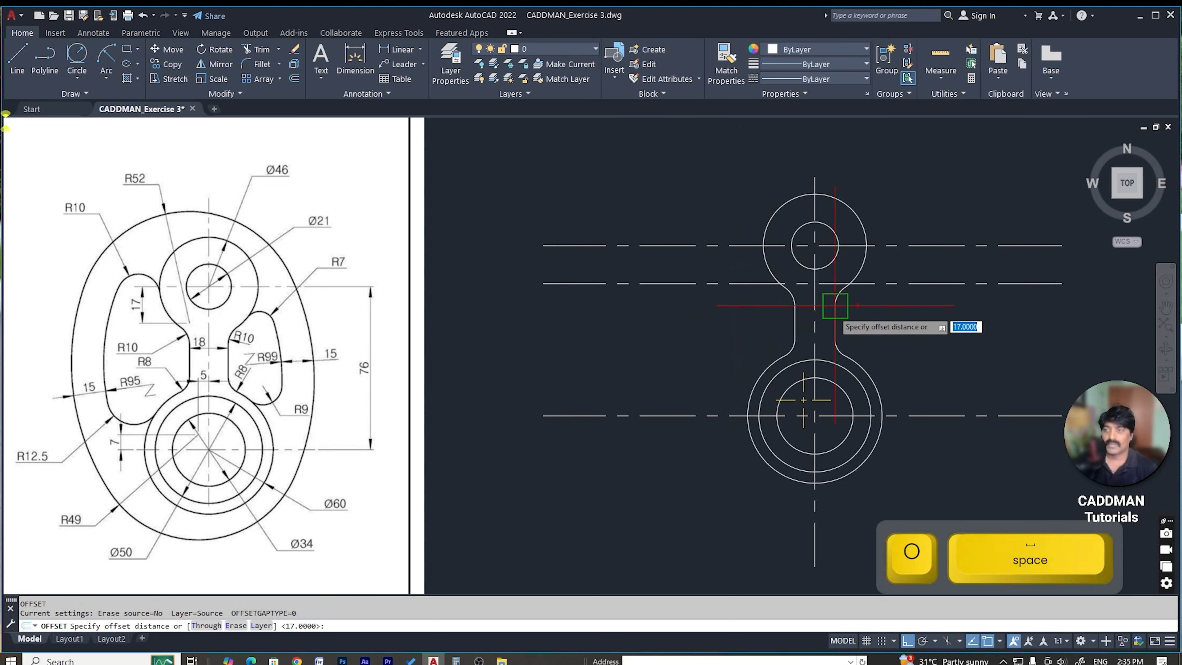
{"action": "key", "text": "space"}
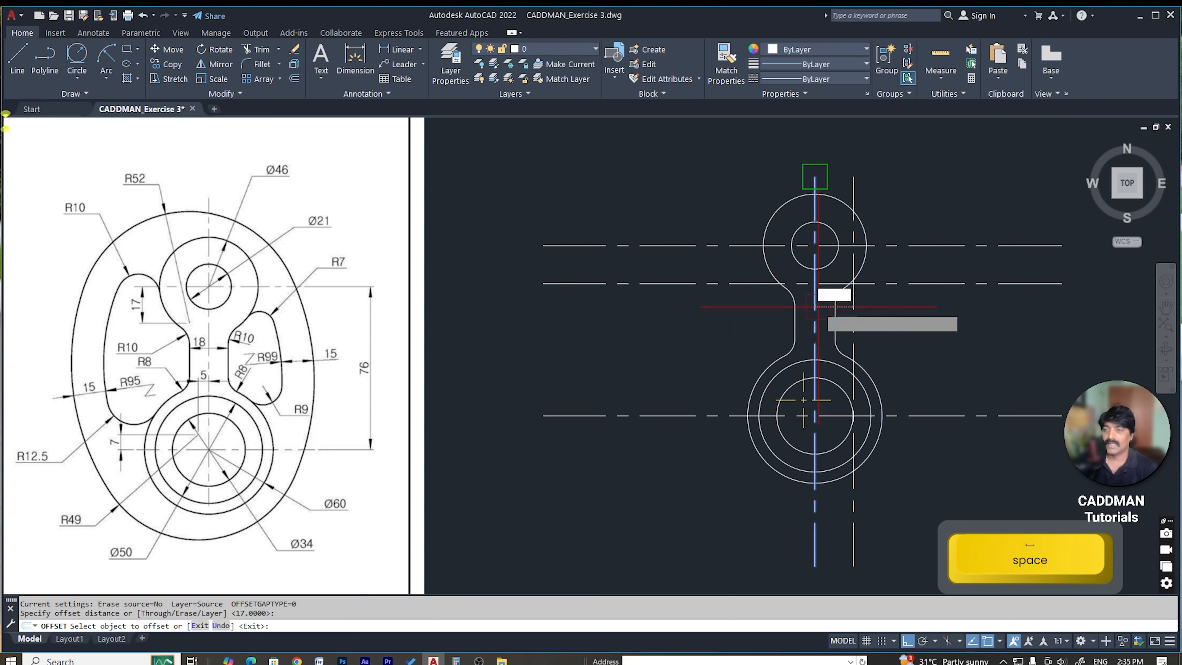
{"action": "left_click", "coordinate": [819, 307]}
{"action": "key", "text": "Escape"}
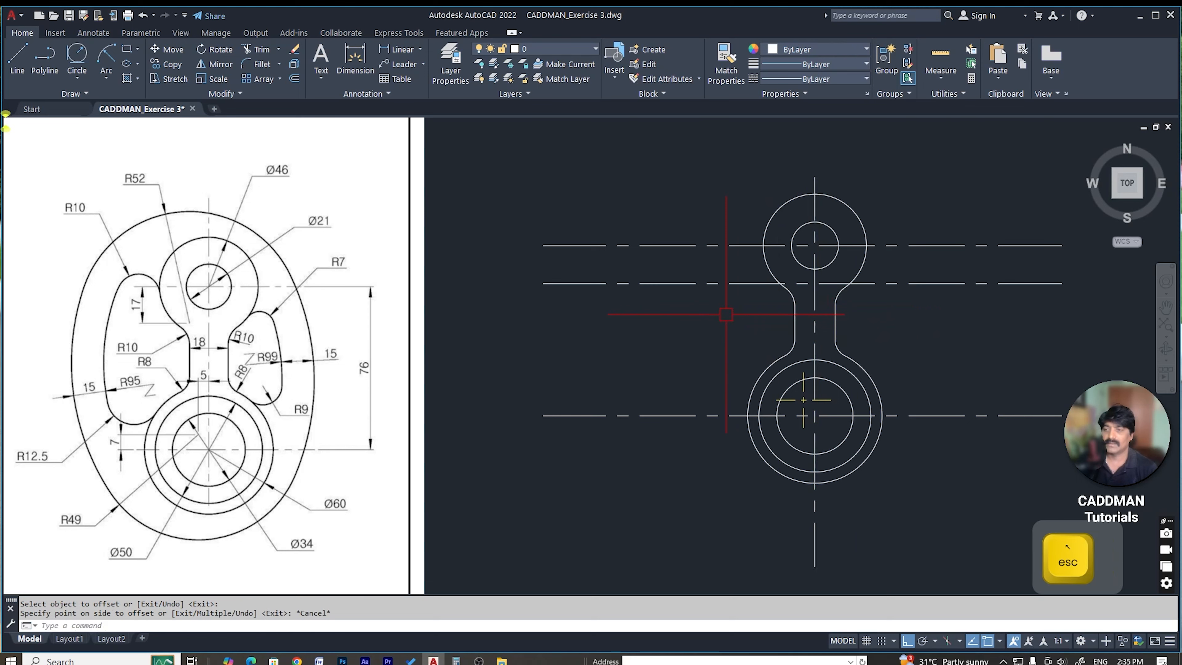
Step: Offset the vertical centreline 9 to the left, in line with the neck's left edge
{"action": "key", "text": "o"}
{"action": "key", "text": "space"}
{"action": "type", "text": "9"}
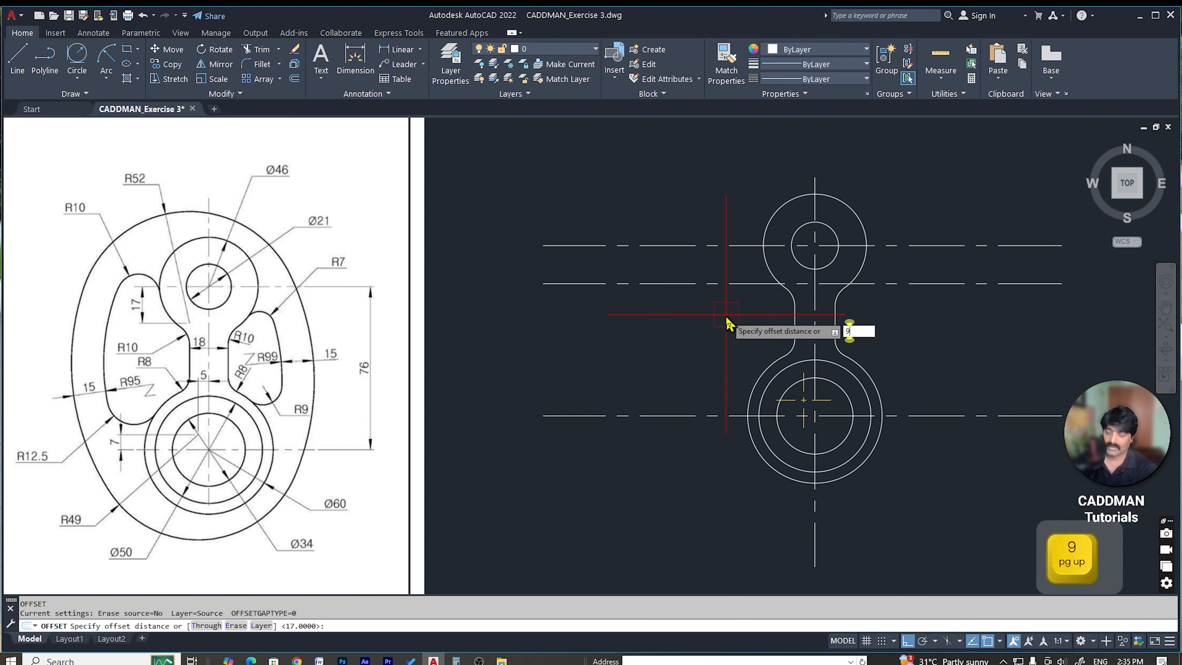
{"action": "key", "text": "Return"}
{"action": "left_click", "coordinate": [816, 310]}
{"action": "key", "text": "Escape"}
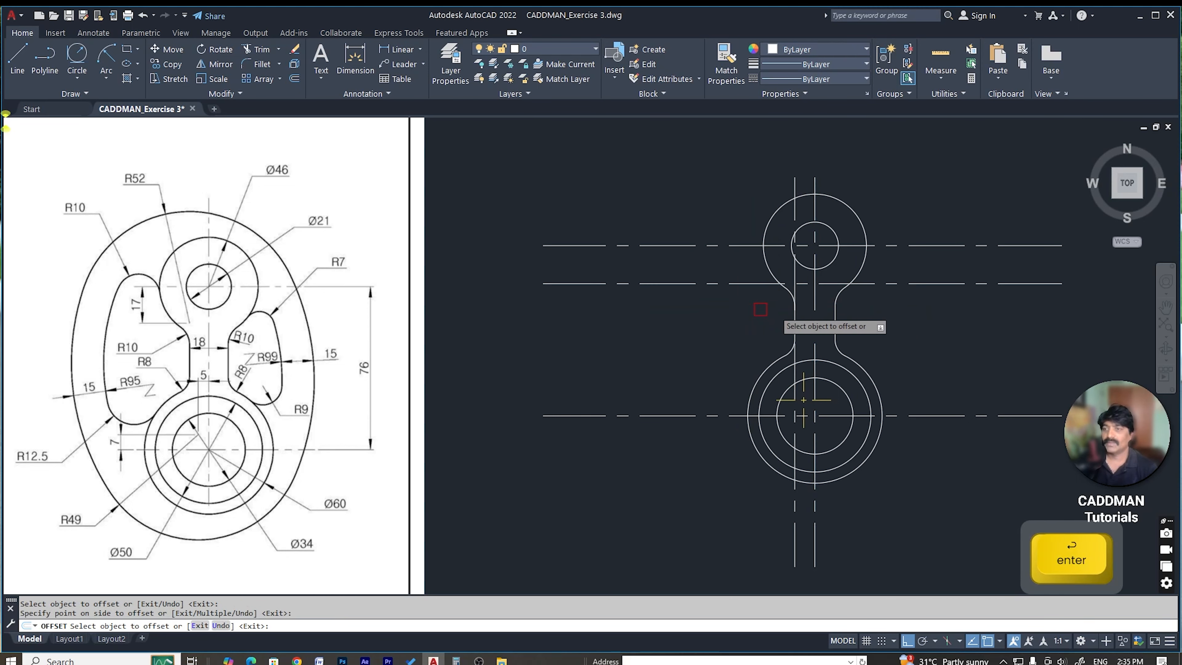
{"action": "scroll", "coordinate": [804, 294], "scroll_direction": "up", "scroll_amount": 5}
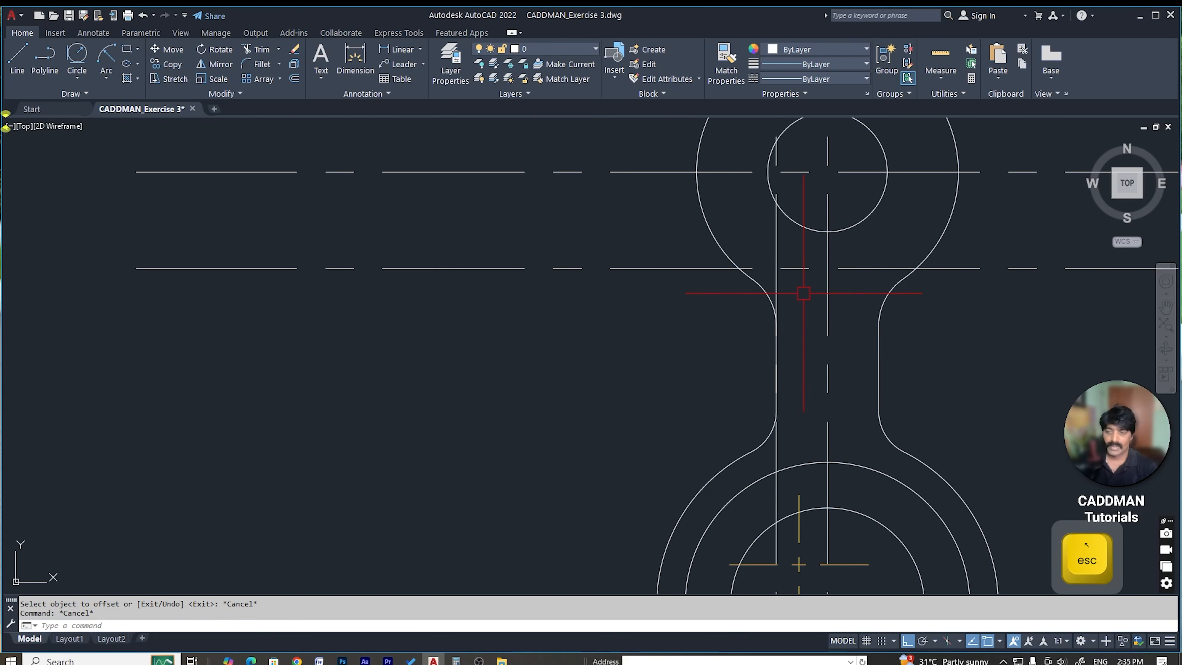
{"action": "key", "text": "c"}
{"action": "key", "text": "space"}
{"action": "left_click", "coordinate": [777, 269]}
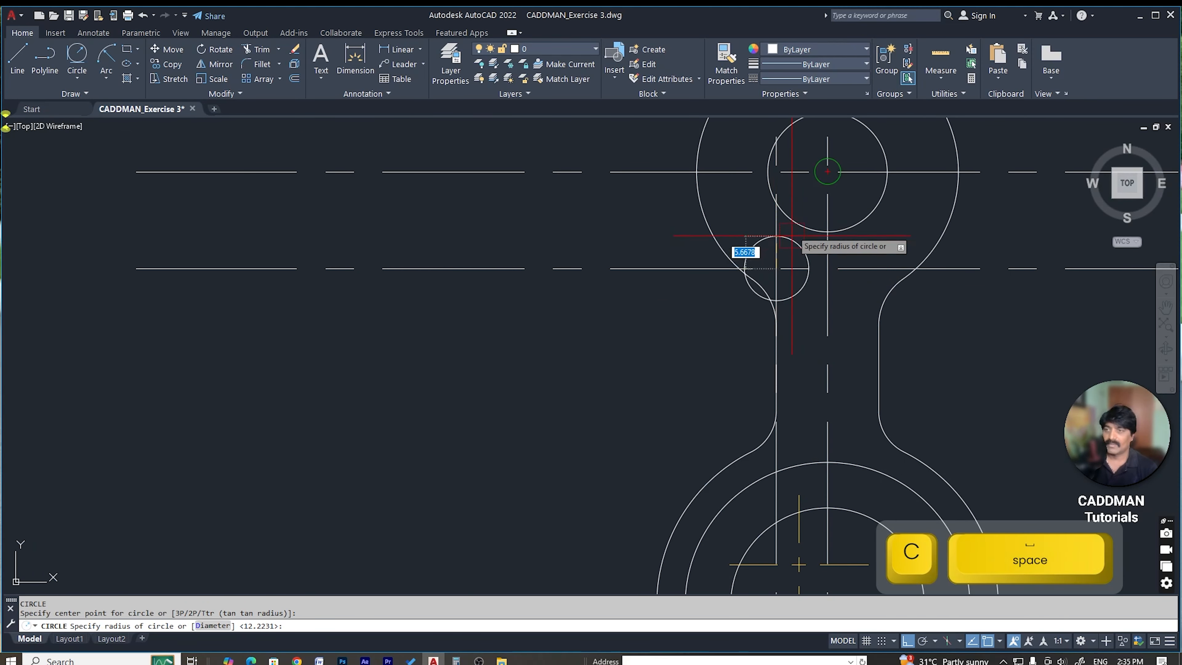
{"action": "key", "text": "Escape"}
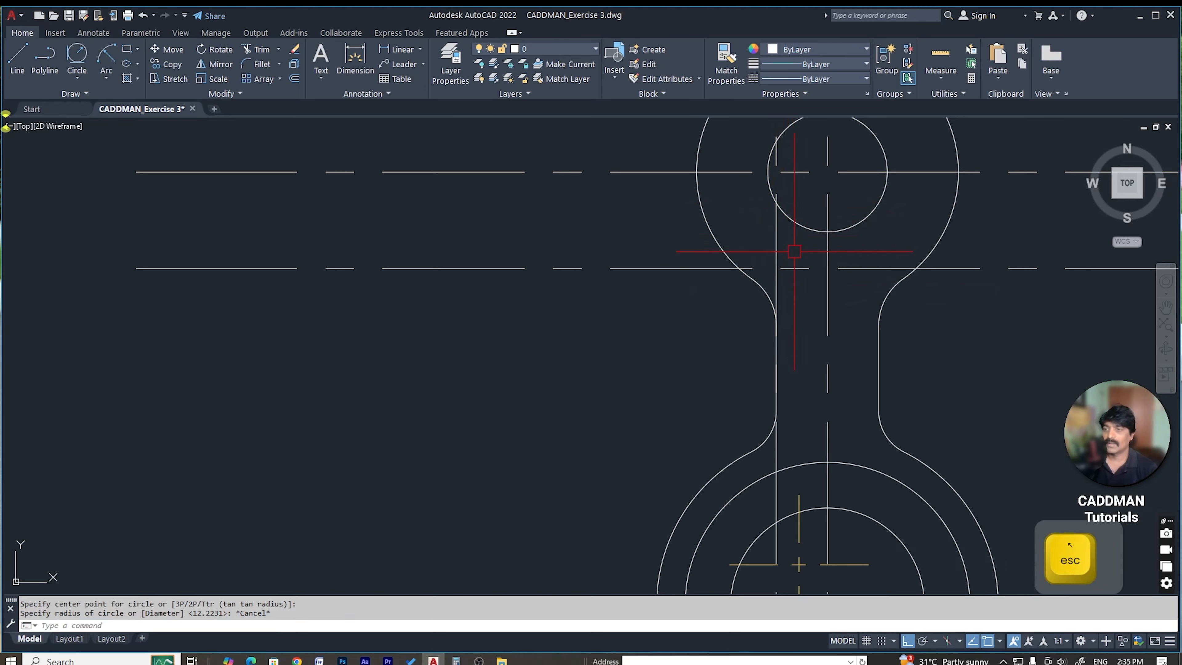
Step: Copy the R49 centre cross from its midpoint to the intersection of the two offset lines marking the R52 arc's centre
{"action": "scroll", "coordinate": [792, 252], "scroll_direction": "down", "scroll_amount": 3}
{"action": "scroll", "coordinate": [805, 441], "scroll_direction": "up", "scroll_amount": 4}
{"action": "left_click", "coordinate": [773, 442]}
{"action": "left_click", "coordinate": [738, 483]}
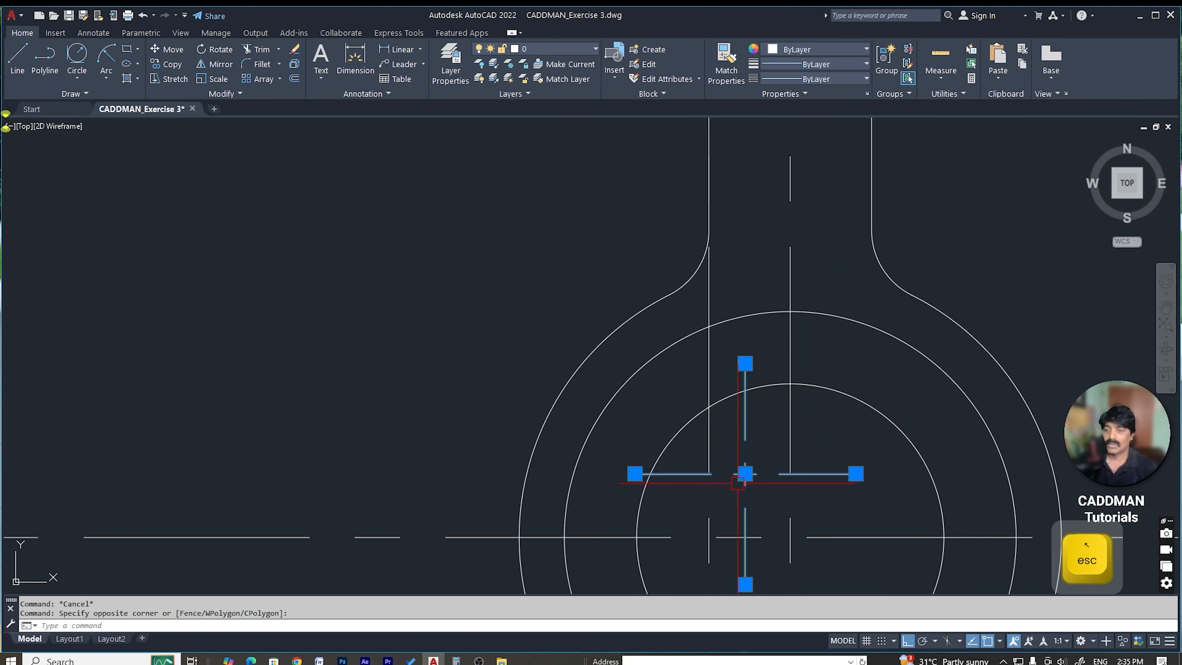
{"action": "type", "text": "co"}
{"action": "key", "text": "Return"}
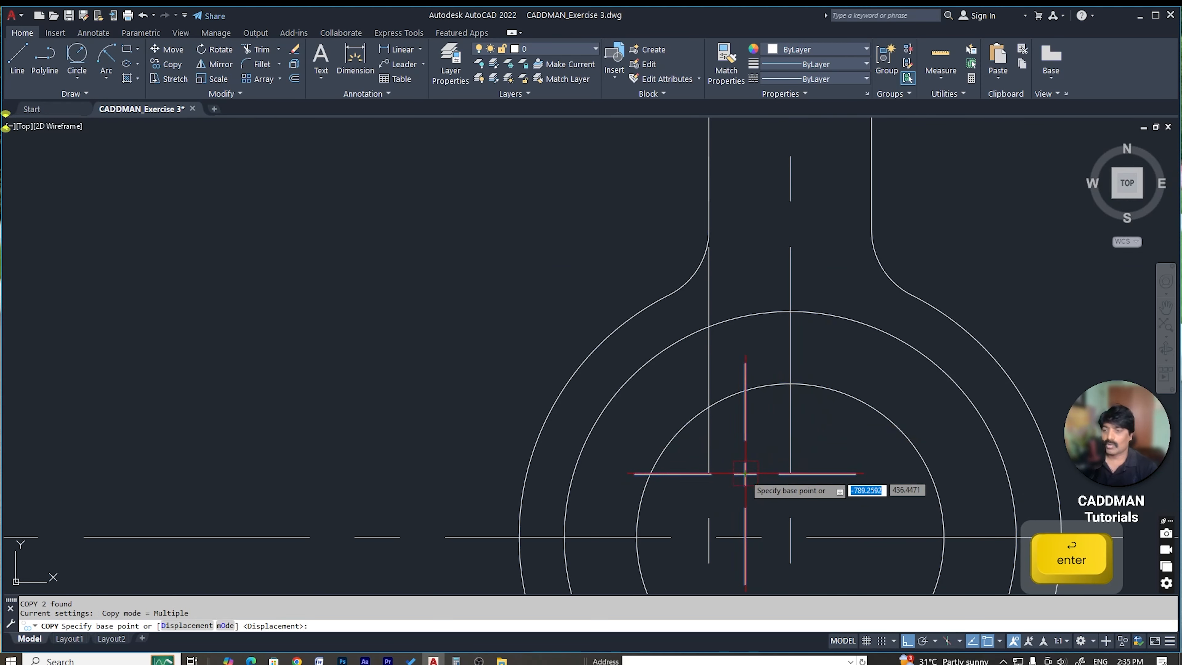
{"action": "left_click", "coordinate": [744, 473]}
{"action": "scroll", "coordinate": [746, 302], "scroll_direction": "down", "scroll_amount": 4}
{"action": "scroll", "coordinate": [803, 377], "scroll_direction": "up", "scroll_amount": 4}
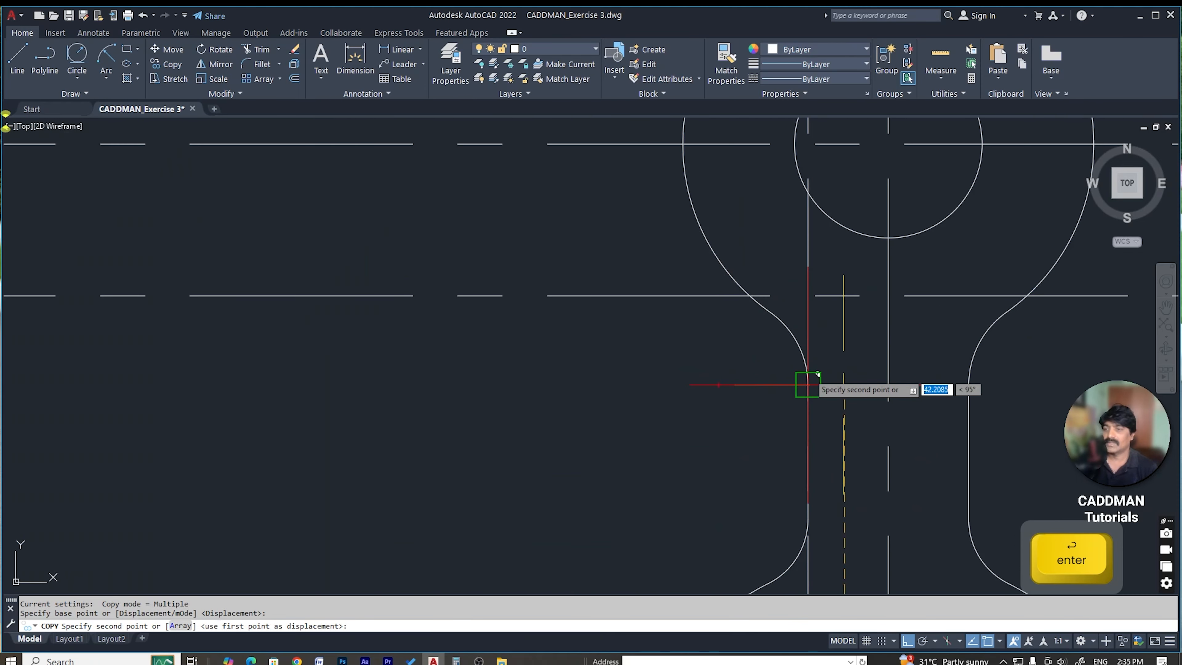
{"action": "left_click", "coordinate": [809, 295]}
{"action": "key", "text": "Escape"}
{"action": "key", "text": "Escape"}
{"action": "scroll", "coordinate": [750, 387], "scroll_direction": "down", "scroll_amount": 2}
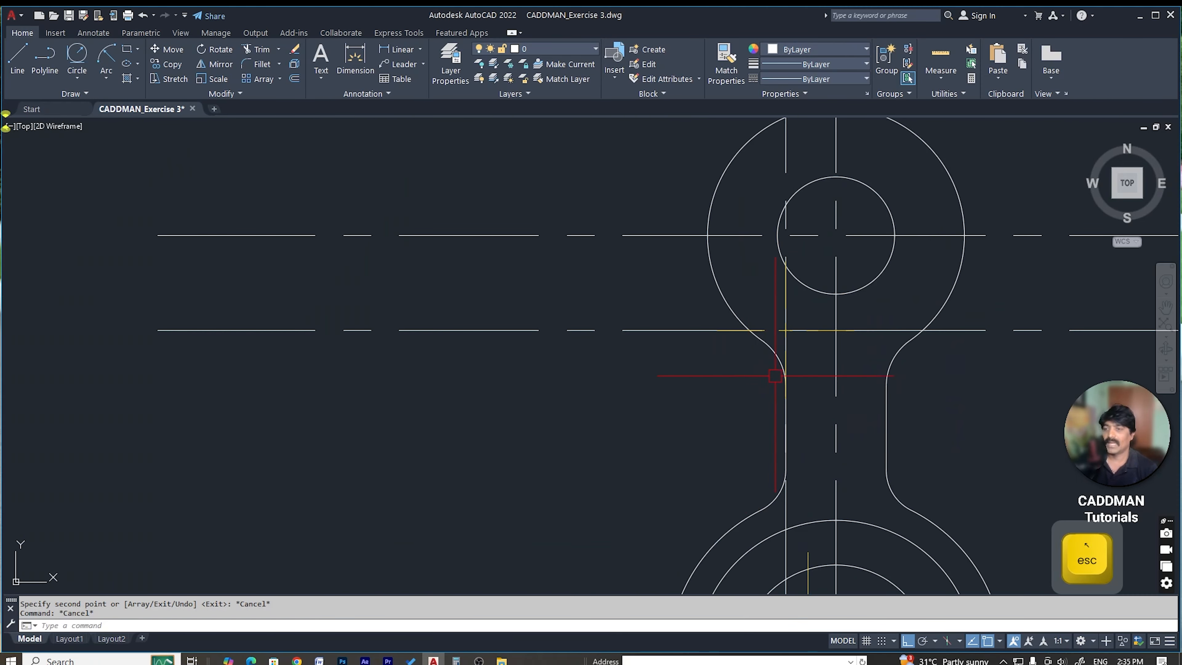
Step: Erase the offset vertical and horizontal construction lines that run through the R52 centre cross
{"action": "left_click", "coordinate": [786, 148]}
{"action": "left_click", "coordinate": [656, 328]}
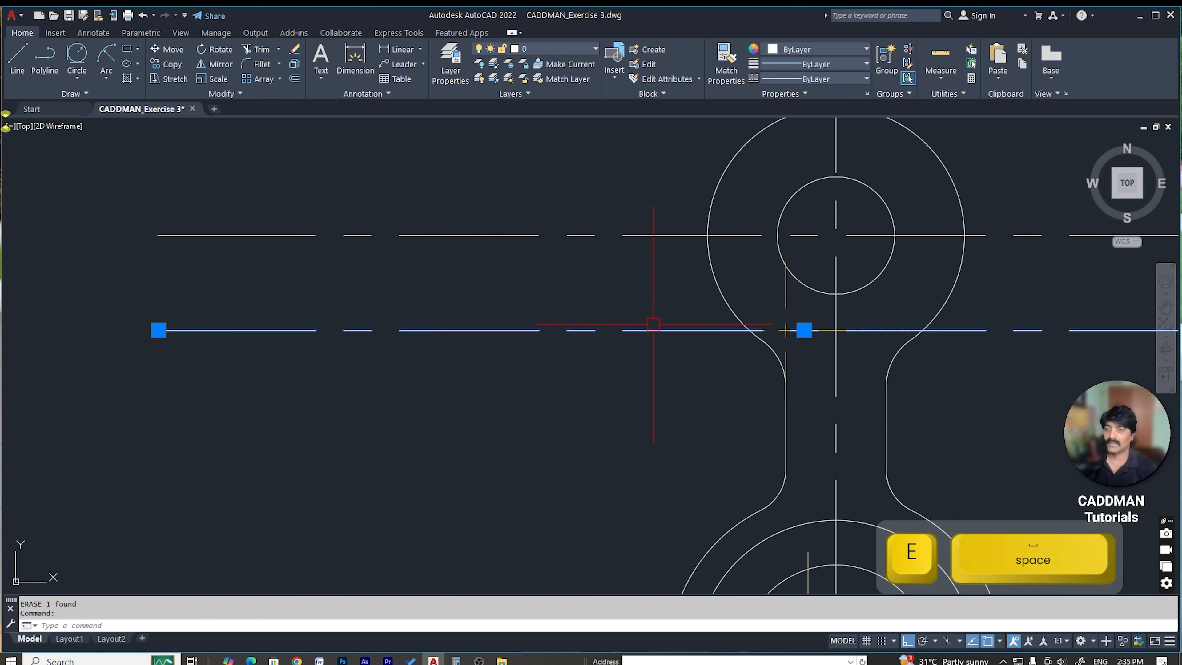
{"action": "type", "text": "e"}
{"action": "key", "text": "space"}
{"action": "key", "text": "Escape"}
{"action": "scroll", "coordinate": [722, 362], "scroll_direction": "down", "scroll_amount": 4}
{"action": "key", "text": "Escape"}
{"action": "key", "text": "Escape"}
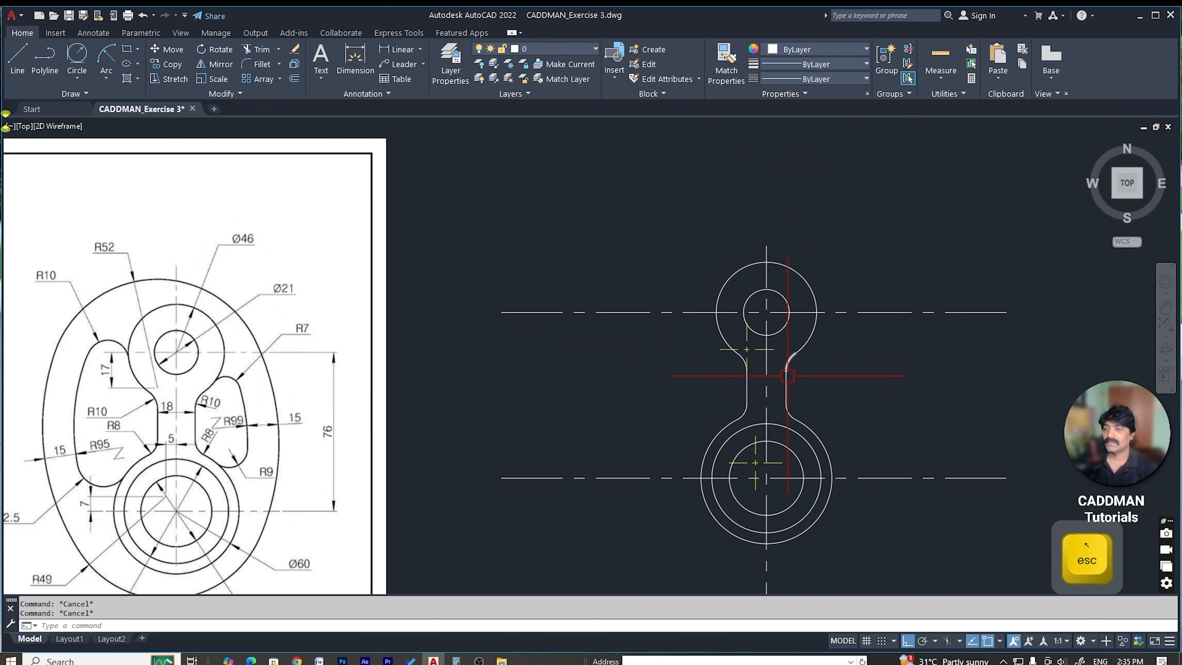
Step: Examine the R52 arc in the reference drawing against the two centre crosses marked in the plate drawing
{"action": "scroll", "coordinate": [765, 330], "scroll_direction": "down", "scroll_amount": 3}
{"action": "scroll", "coordinate": [757, 329], "scroll_direction": "up", "scroll_amount": 5}
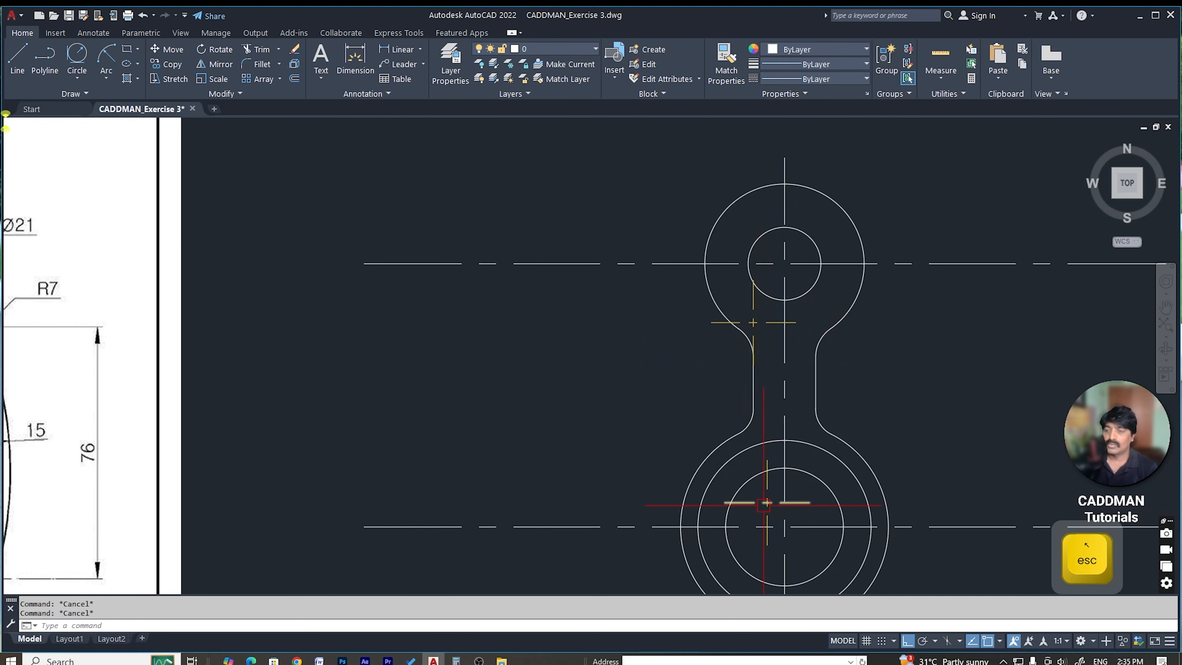
{"action": "scroll", "coordinate": [766, 503], "scroll_direction": "up", "scroll_amount": 3}
{"action": "scroll", "coordinate": [765, 498], "scroll_direction": "down", "scroll_amount": 3}
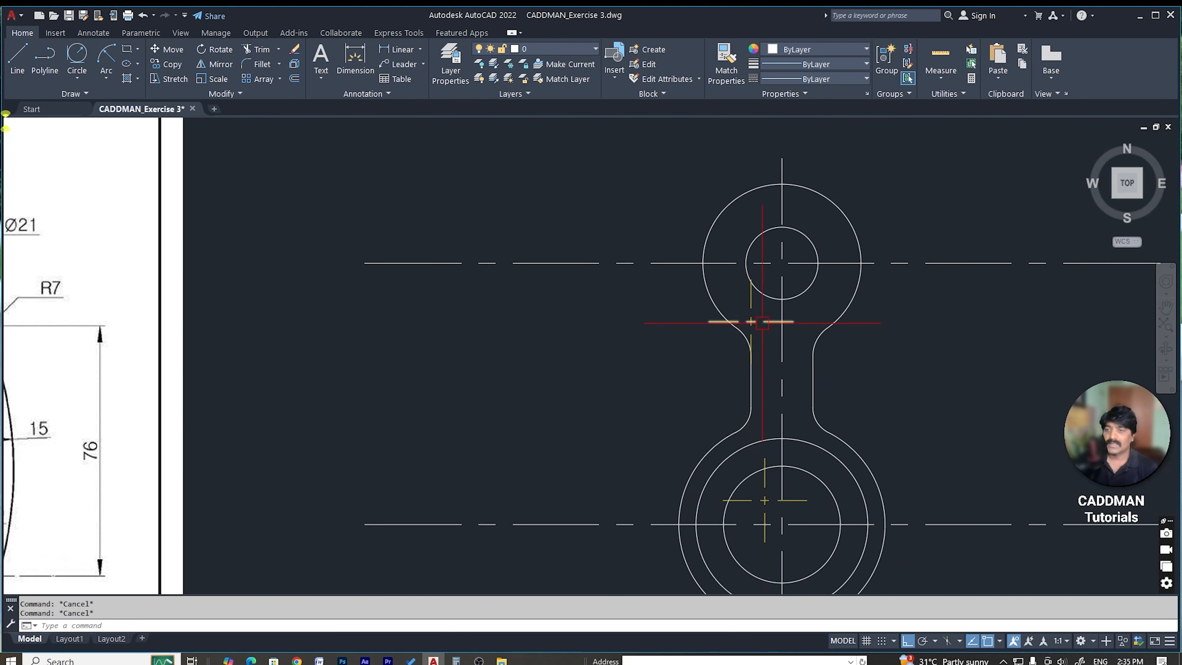
{"action": "scroll", "coordinate": [757, 337], "scroll_direction": "down", "scroll_amount": 3}
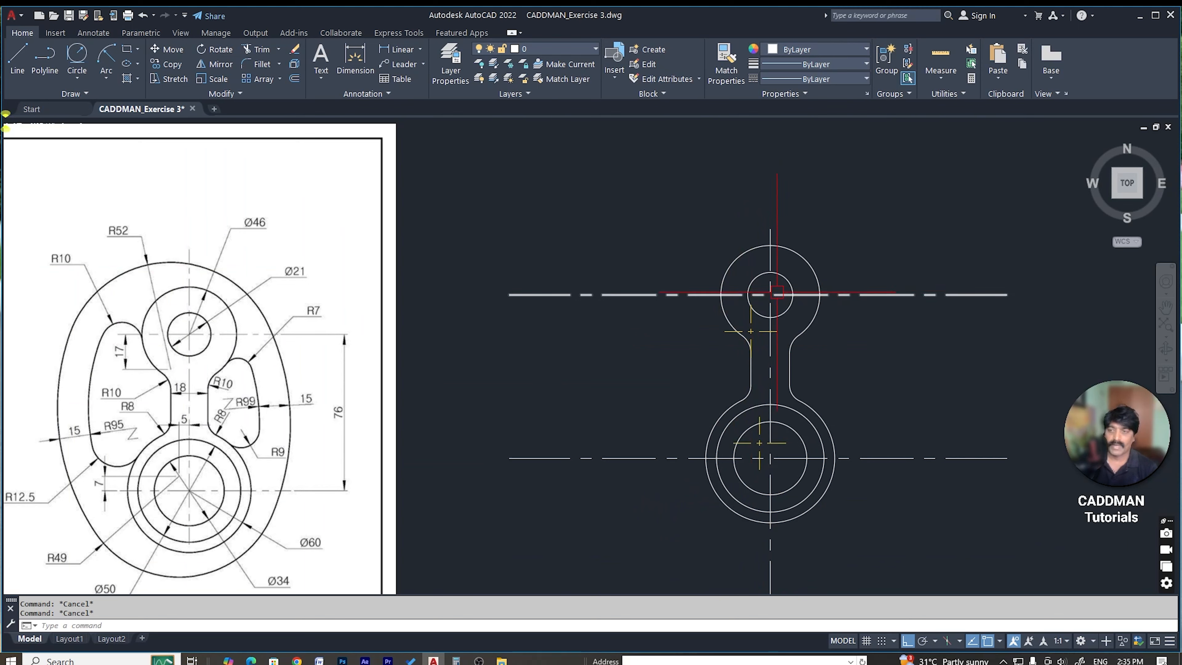
{"action": "scroll", "coordinate": [81, 248], "scroll_direction": "up", "scroll_amount": 2}
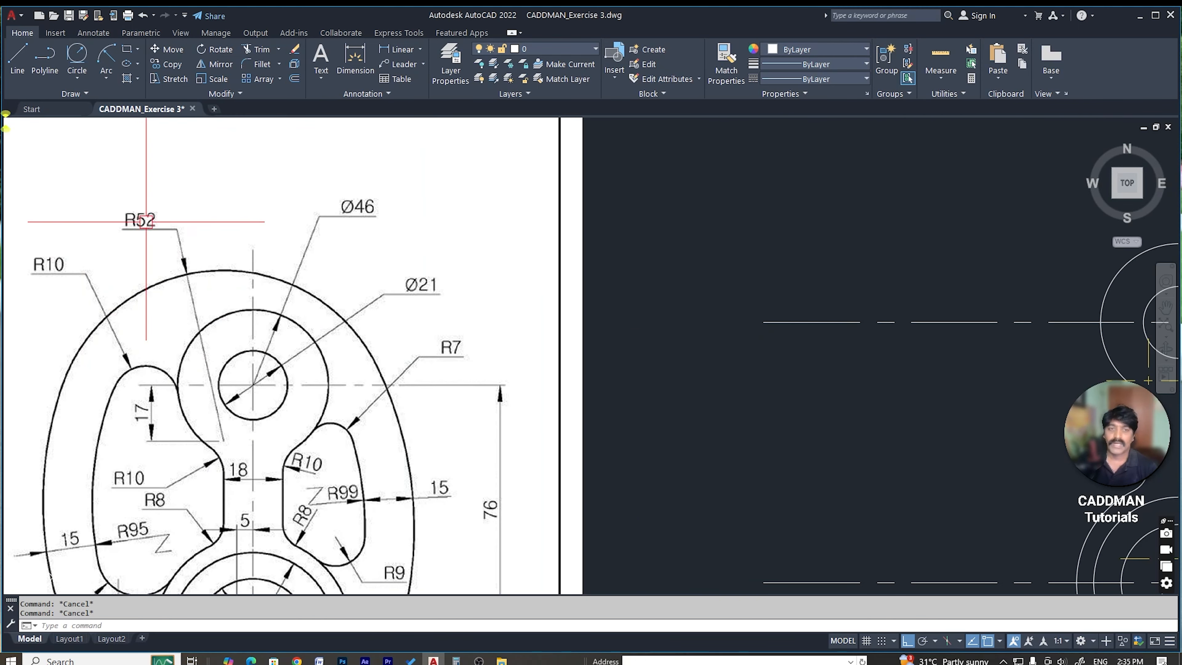
{"action": "scroll", "coordinate": [645, 322], "scroll_direction": "down", "scroll_amount": 3}
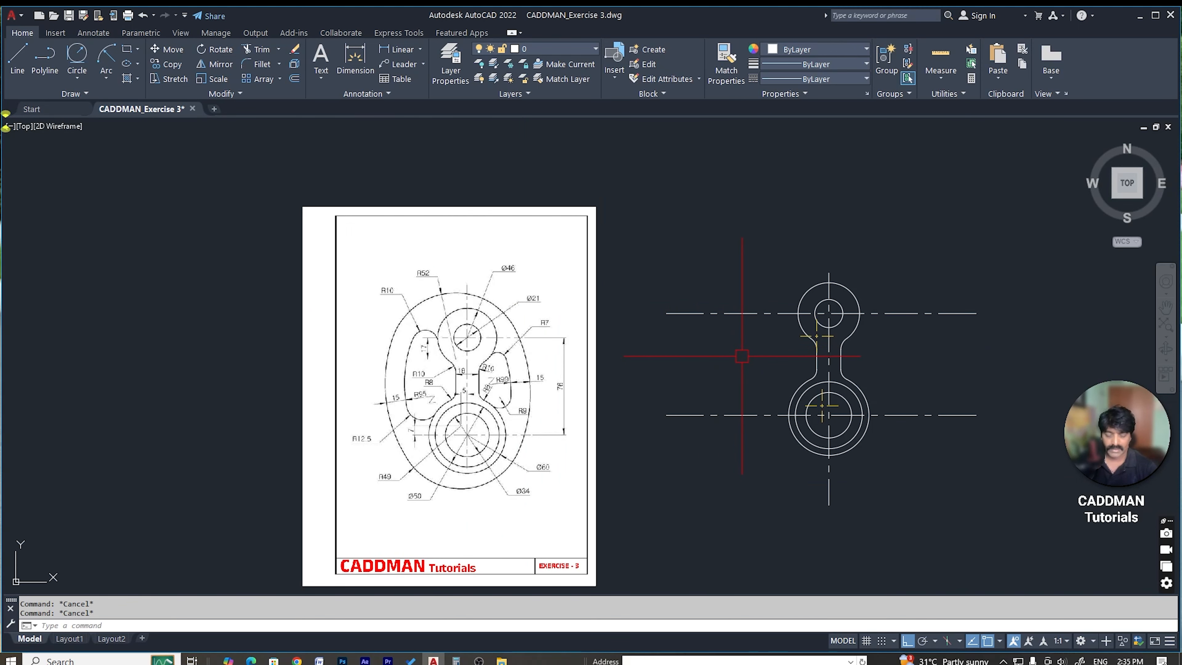
Step: Draw a circle of radius 52 centred on the upper centre cross
{"action": "key", "text": "c"}
{"action": "key", "text": "Return"}
{"action": "scroll", "coordinate": [792, 334], "scroll_direction": "up", "scroll_amount": 5}
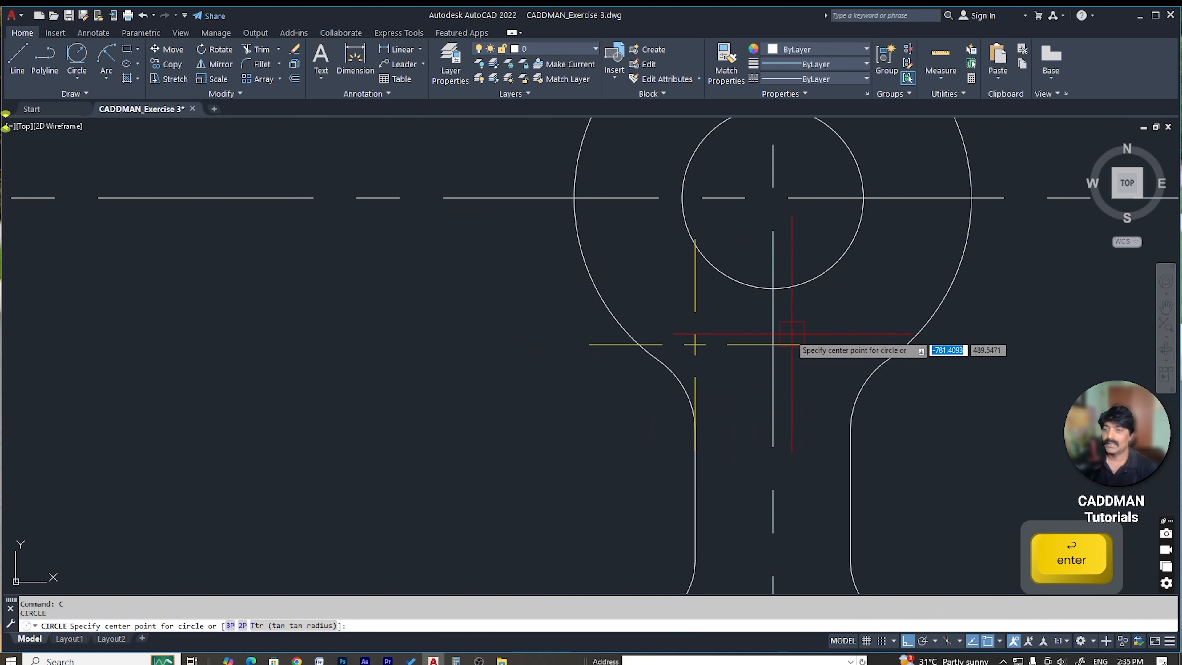
{"action": "left_click", "coordinate": [695, 344]}
{"action": "scroll", "coordinate": [724, 335], "scroll_direction": "down", "scroll_amount": 4}
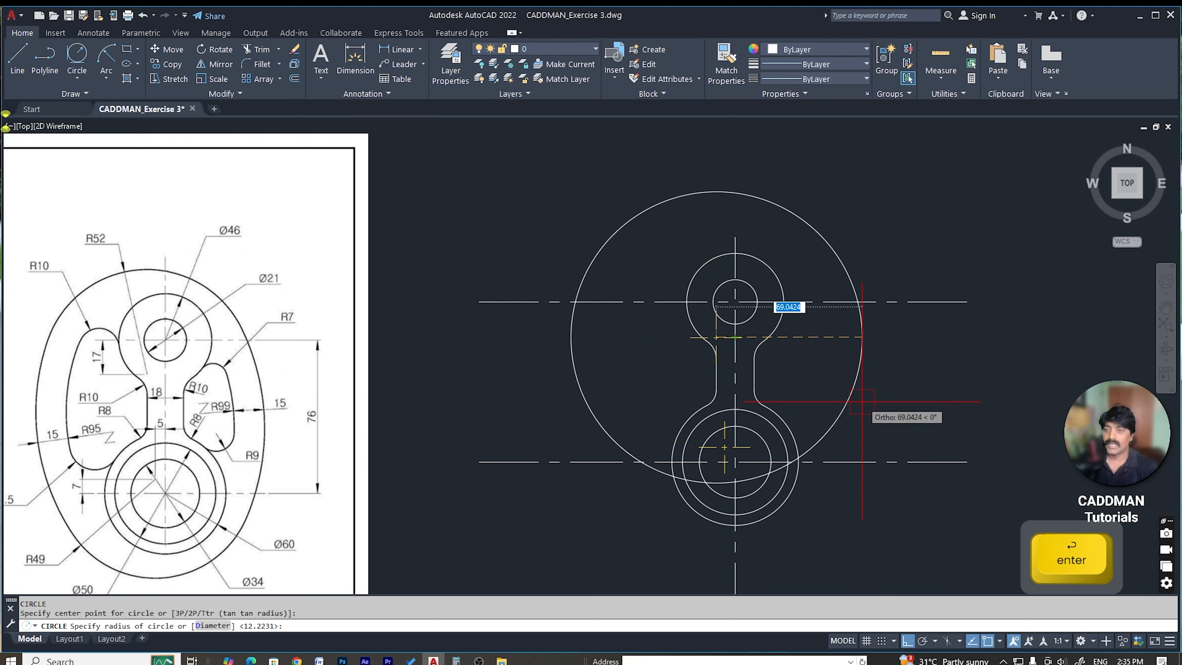
{"action": "type", "text": "52"}
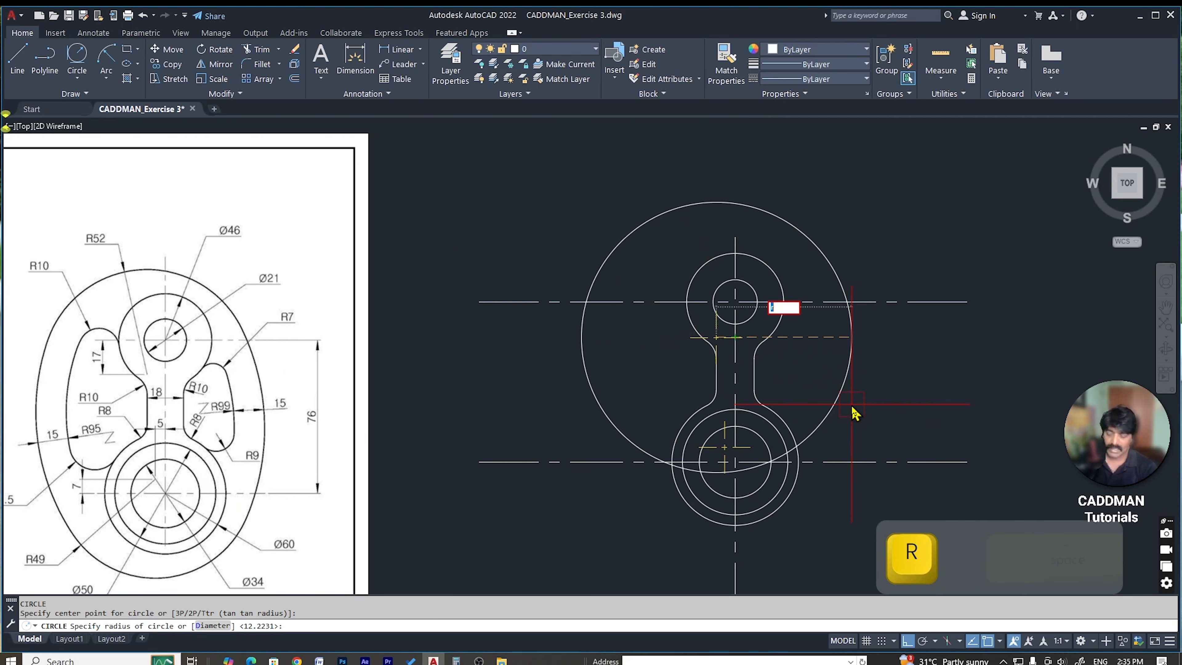
{"action": "key", "text": "Return"}
{"action": "scroll", "coordinate": [840, 342], "scroll_direction": "down", "scroll_amount": 3}
{"action": "key", "text": "Escape"}
{"action": "key", "text": "Escape"}
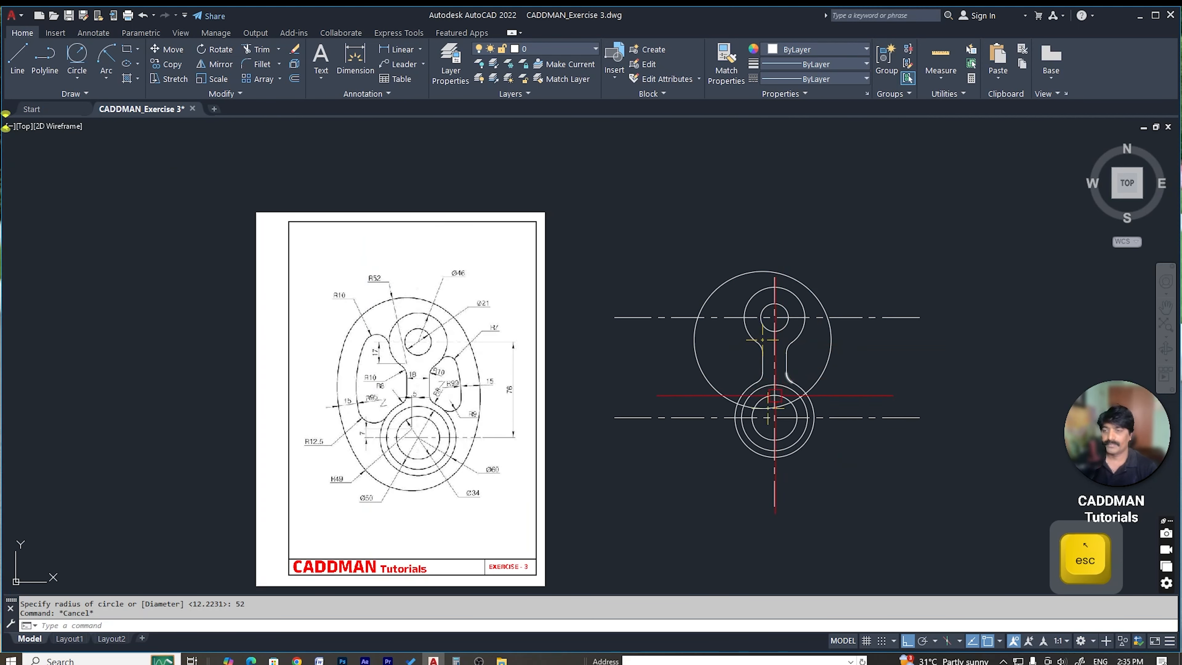
Step: Draw a circle of radius 49 centred on the lower centre cross
{"action": "scroll", "coordinate": [511, 433], "scroll_direction": "up", "scroll_amount": 3}
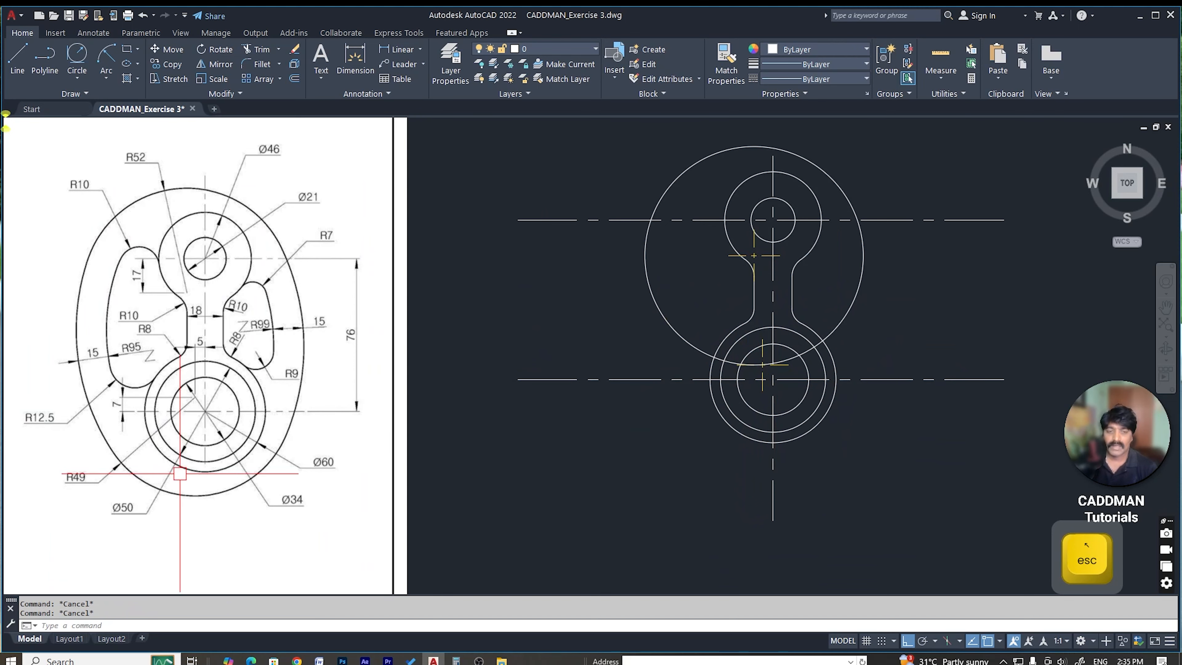
{"action": "scroll", "coordinate": [180, 473], "scroll_direction": "up", "scroll_amount": 2}
{"action": "scroll", "coordinate": [393, 430], "scroll_direction": "down", "scroll_amount": 2}
{"action": "type", "text": "c"}
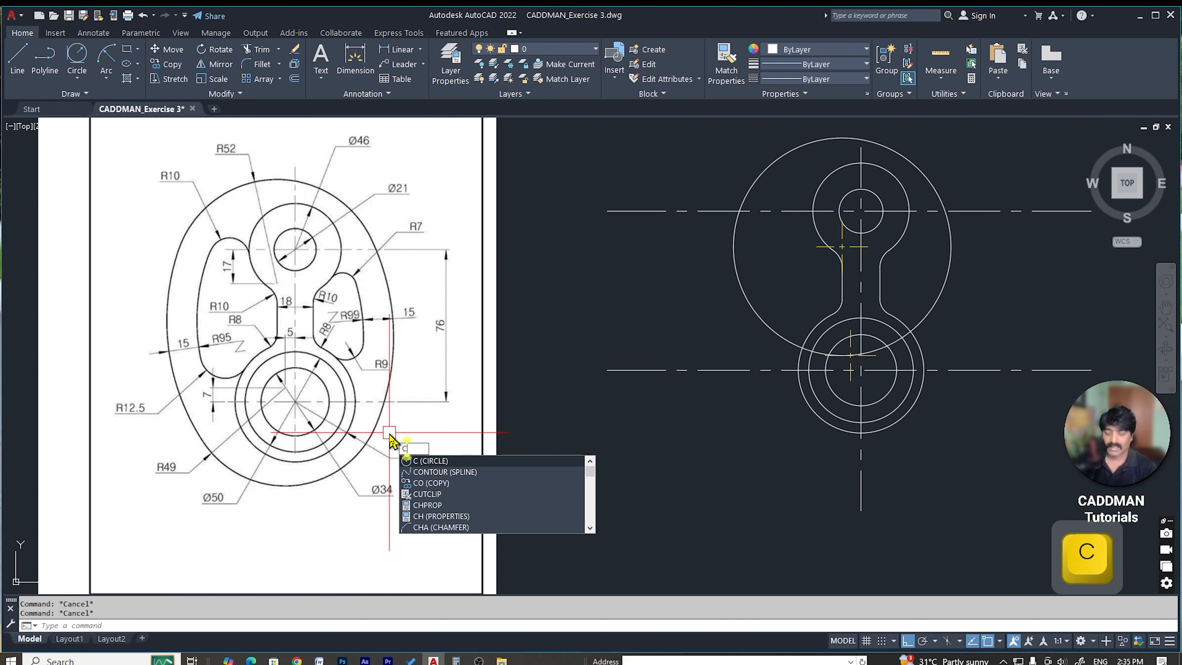
{"action": "key", "text": "Return"}
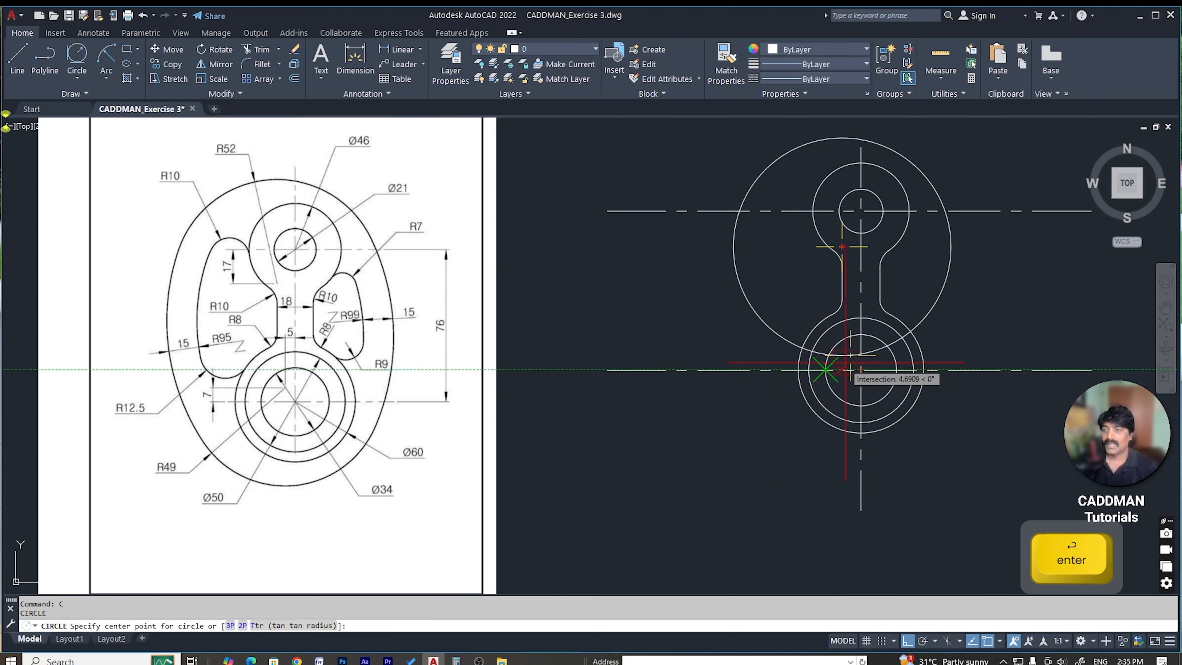
{"action": "scroll", "coordinate": [840, 358], "scroll_direction": "up", "scroll_amount": 3}
{"action": "left_click", "coordinate": [781, 323]}
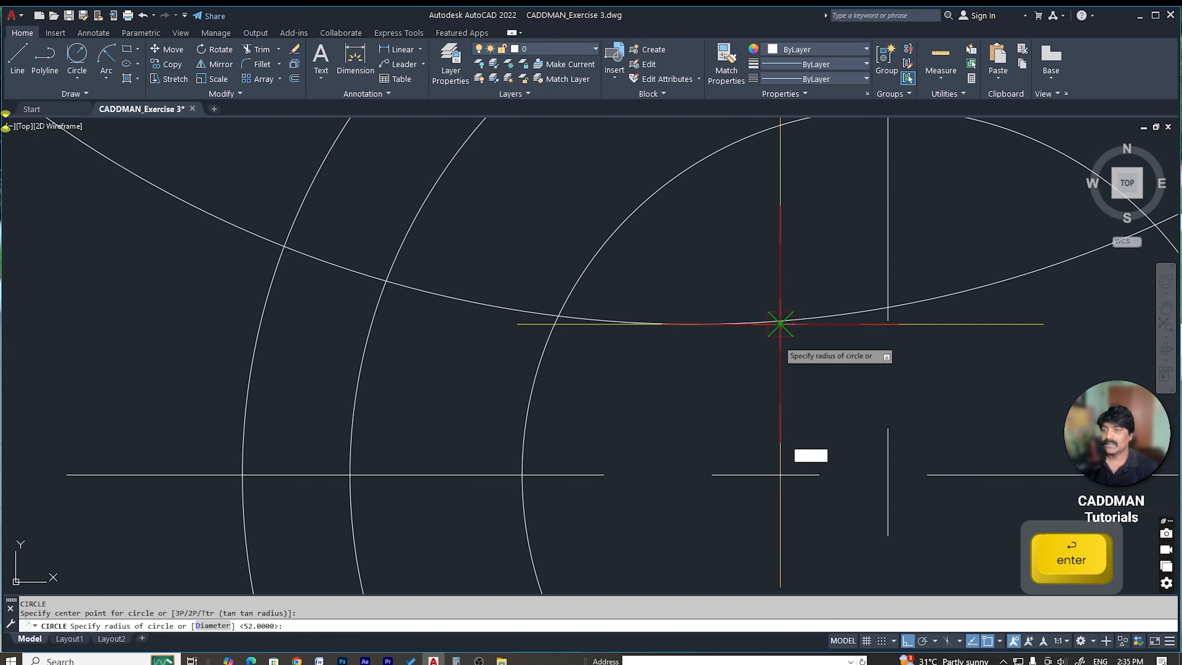
{"action": "scroll", "coordinate": [780, 326], "scroll_direction": "down", "scroll_amount": 5}
{"action": "scroll", "coordinate": [654, 461], "scroll_direction": "down", "scroll_amount": 2}
{"action": "scroll", "coordinate": [608, 474], "scroll_direction": "up", "scroll_amount": 2}
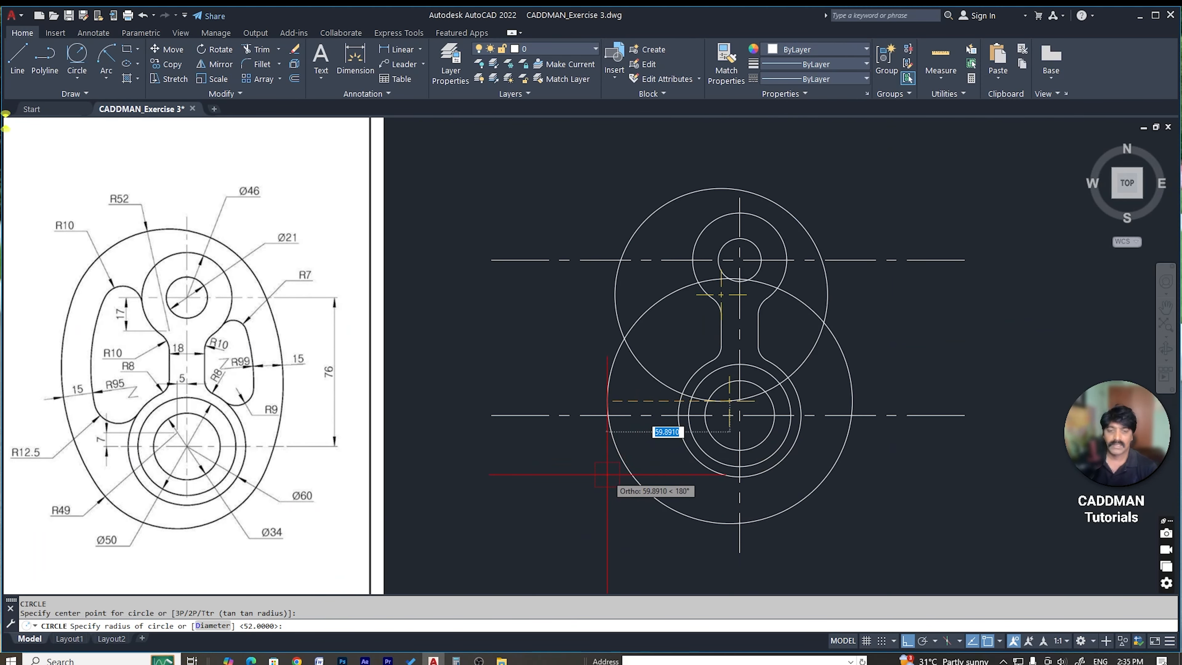
{"action": "type", "text": "49"}
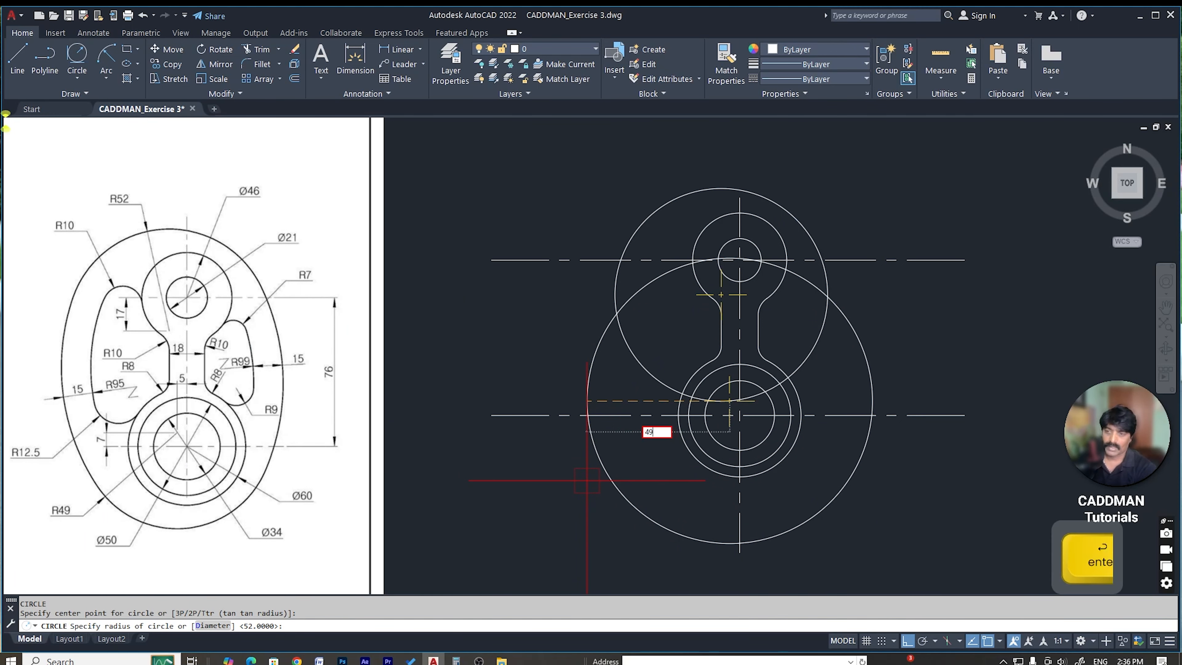
{"action": "key", "text": "Return"}
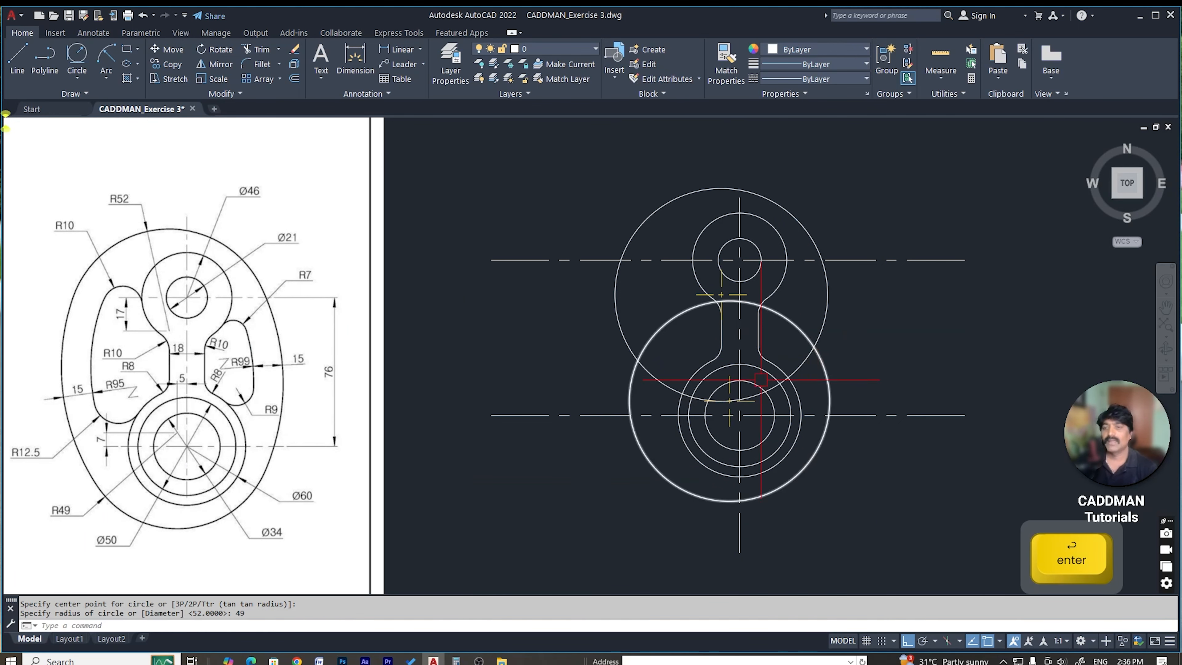
Step: Draw a Tan, Tan, Radius circle of radius 110 tangent to the left sides of the R52 and R49 circles
{"action": "scroll", "coordinate": [646, 360], "scroll_direction": "up", "scroll_amount": 2}
{"action": "scroll", "coordinate": [718, 337], "scroll_direction": "down", "scroll_amount": 2}
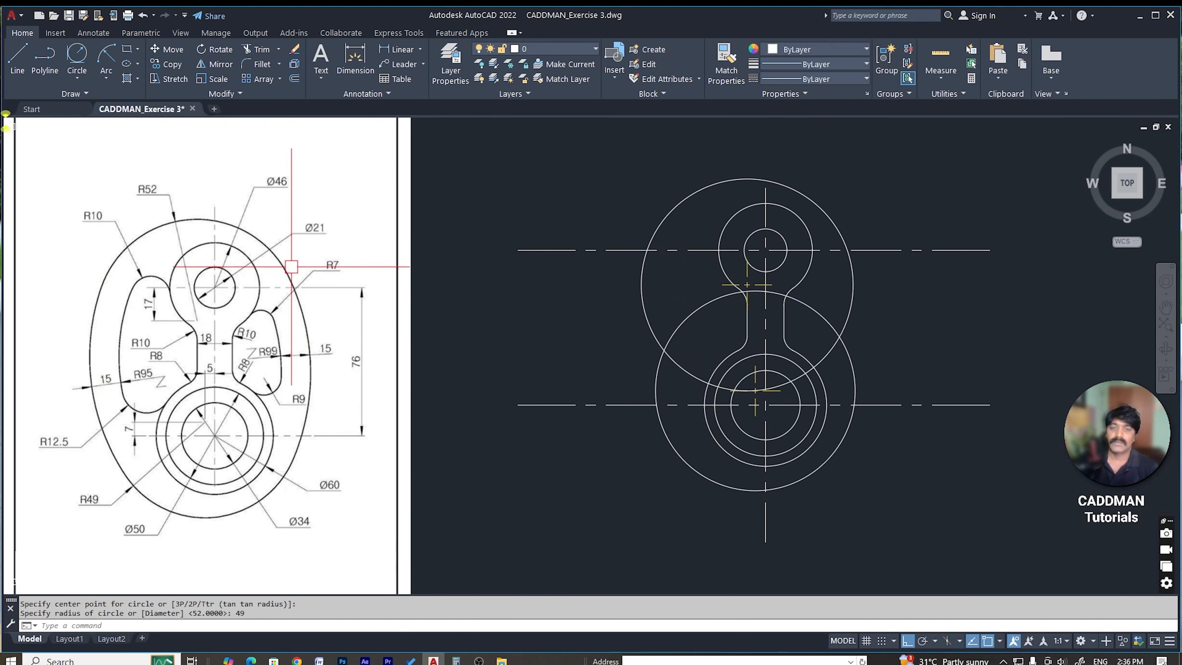
{"action": "scroll", "coordinate": [254, 329], "scroll_direction": "down", "scroll_amount": 3}
{"action": "scroll", "coordinate": [198, 336], "scroll_direction": "up", "scroll_amount": 2}
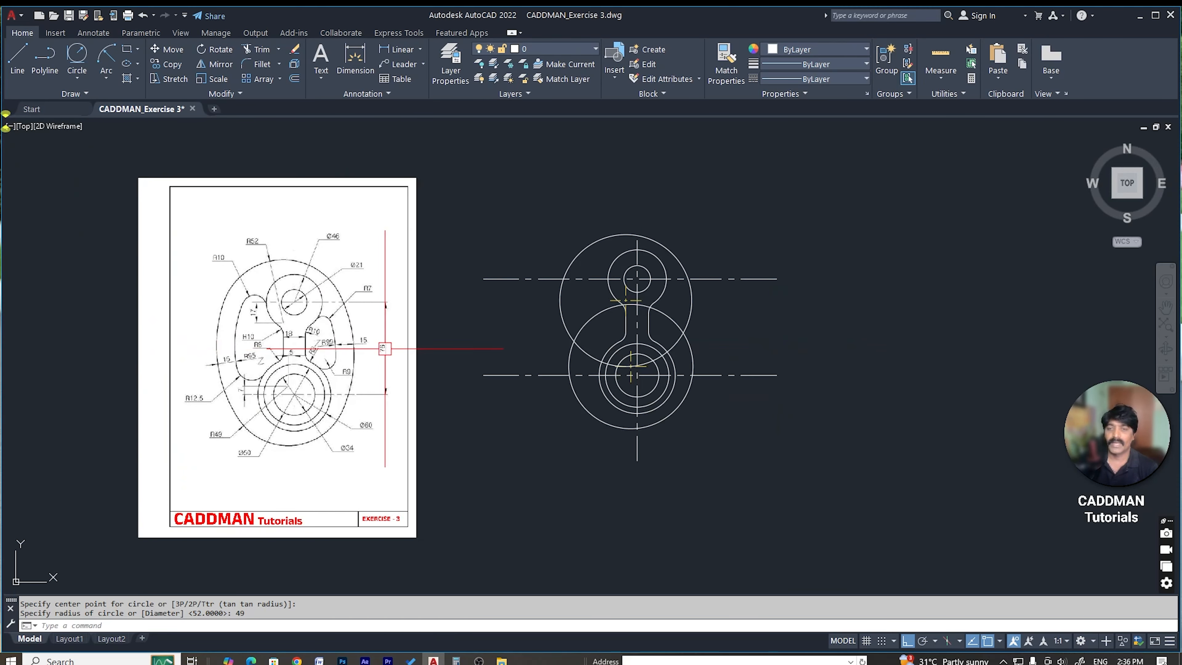
{"action": "scroll", "coordinate": [516, 349], "scroll_direction": "up", "scroll_amount": 1}
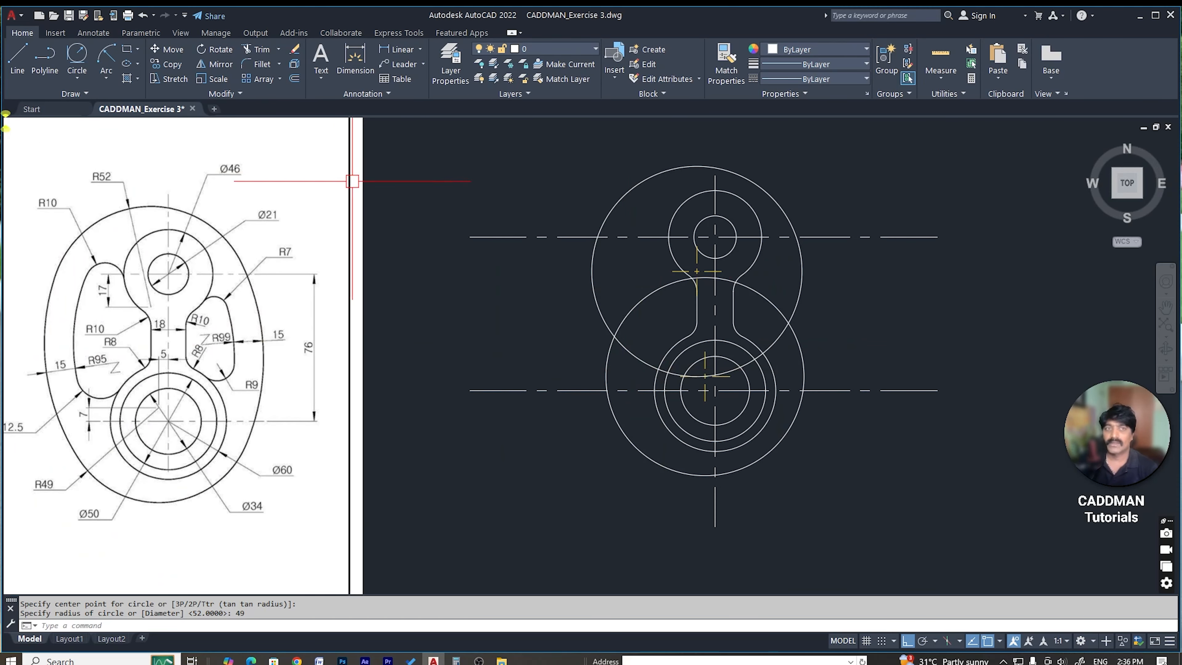
{"action": "left_click", "coordinate": [77, 79]}
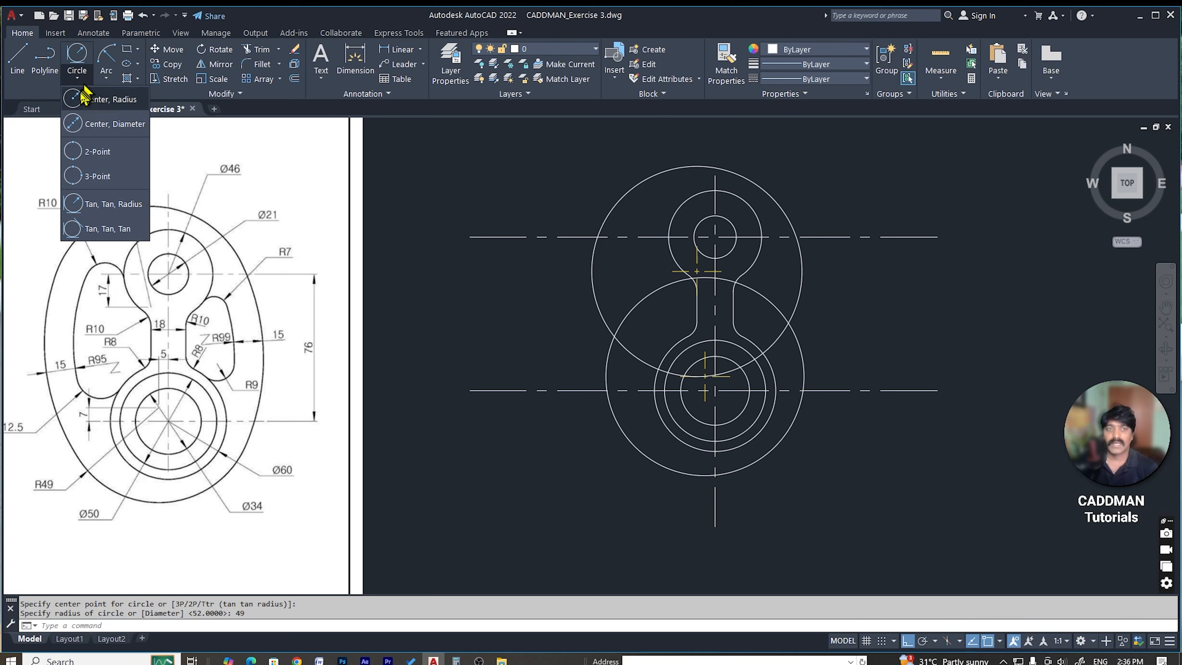
{"action": "left_click", "coordinate": [125, 210]}
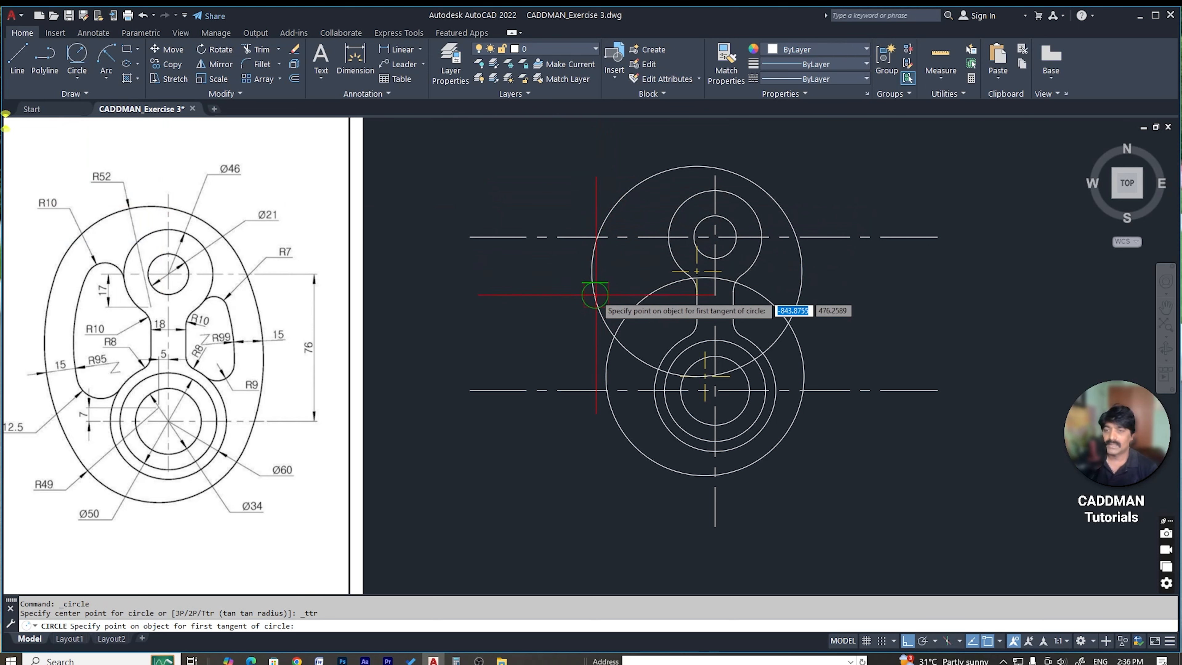
{"action": "left_click", "coordinate": [591, 262]}
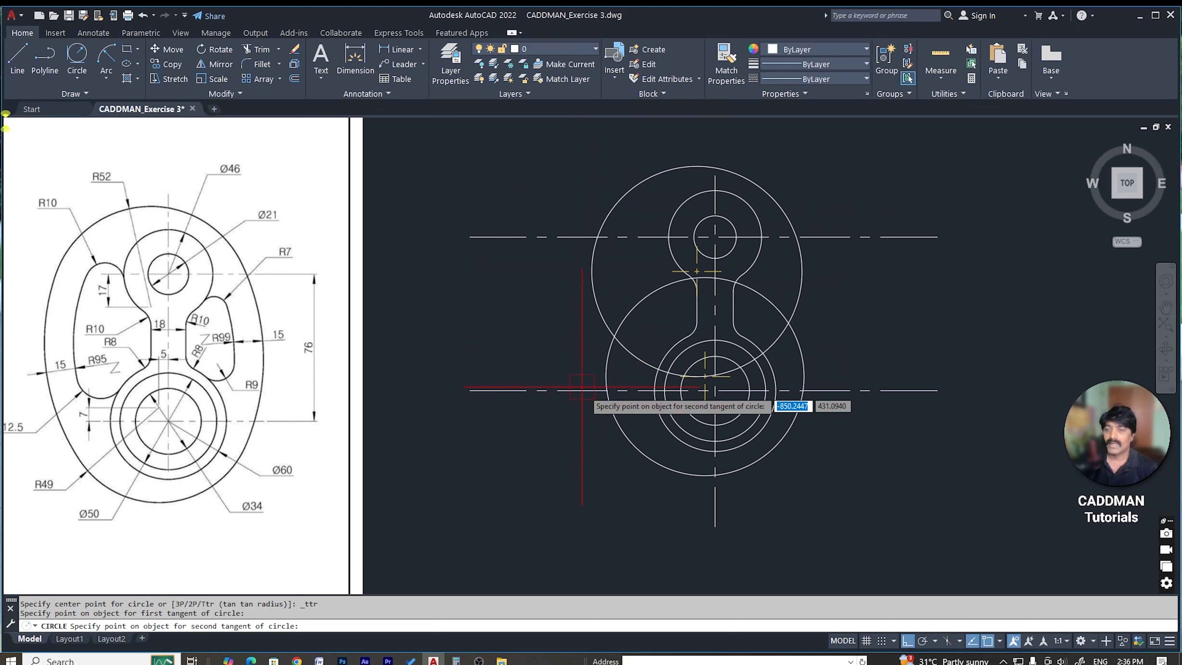
{"action": "left_click", "coordinate": [615, 432]}
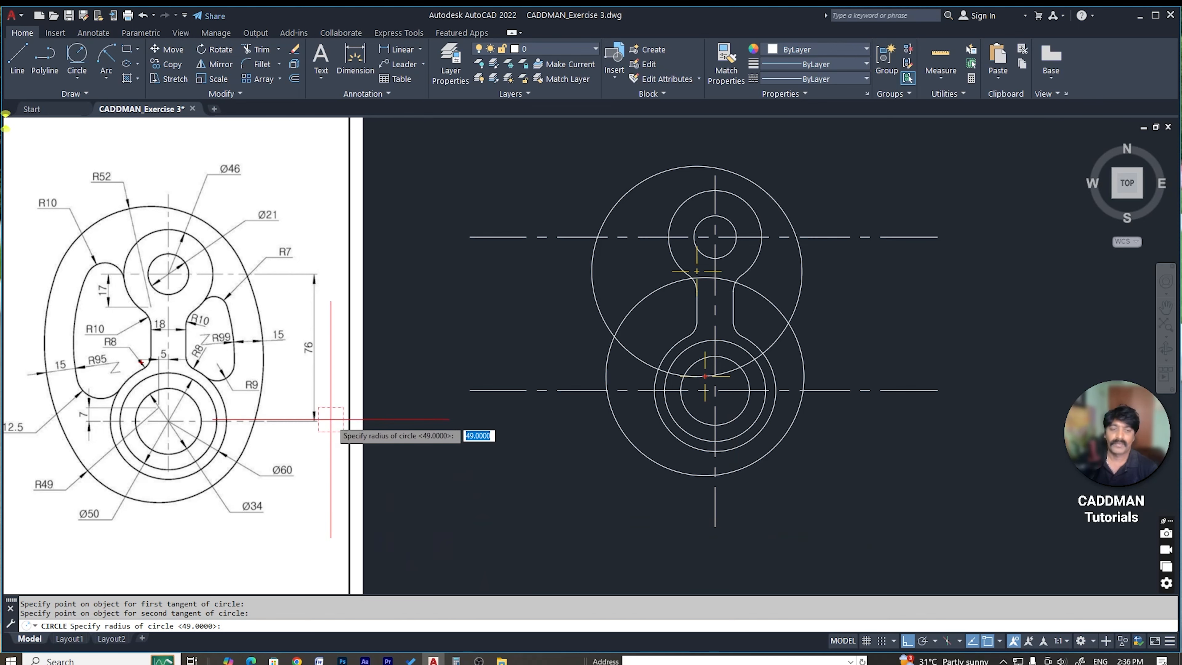
{"action": "scroll", "coordinate": [210, 403], "scroll_direction": "down", "scroll_amount": 3}
{"action": "scroll", "coordinate": [88, 398], "scroll_direction": "up", "scroll_amount": 5}
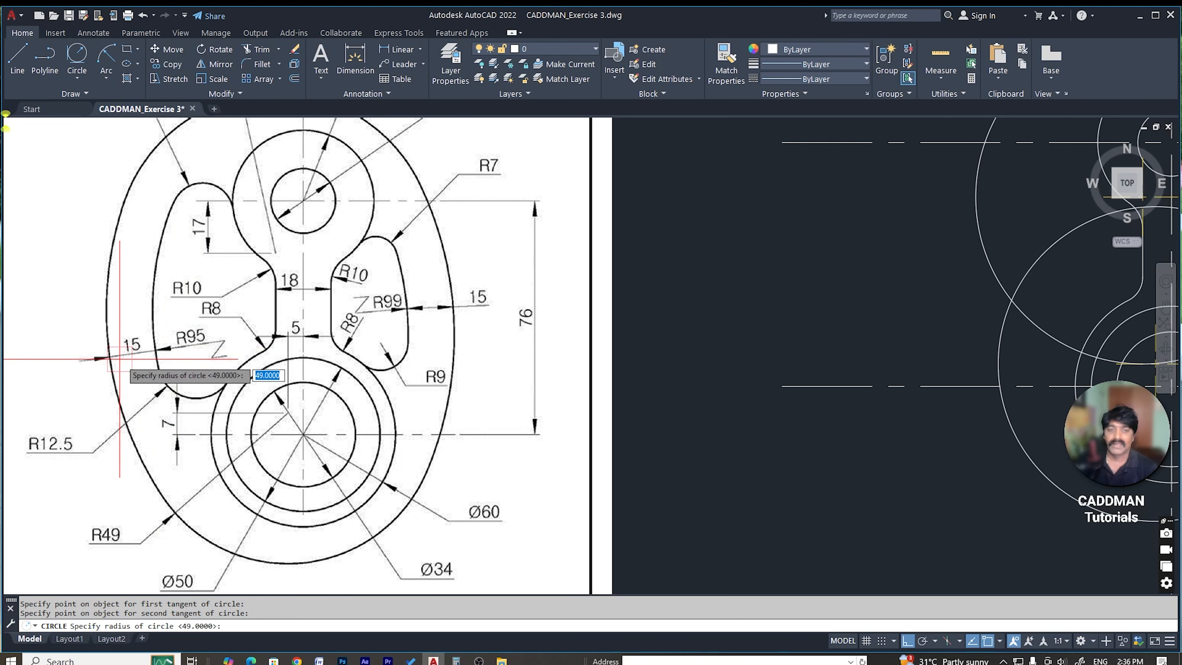
{"action": "scroll", "coordinate": [623, 412], "scroll_direction": "down", "scroll_amount": 5}
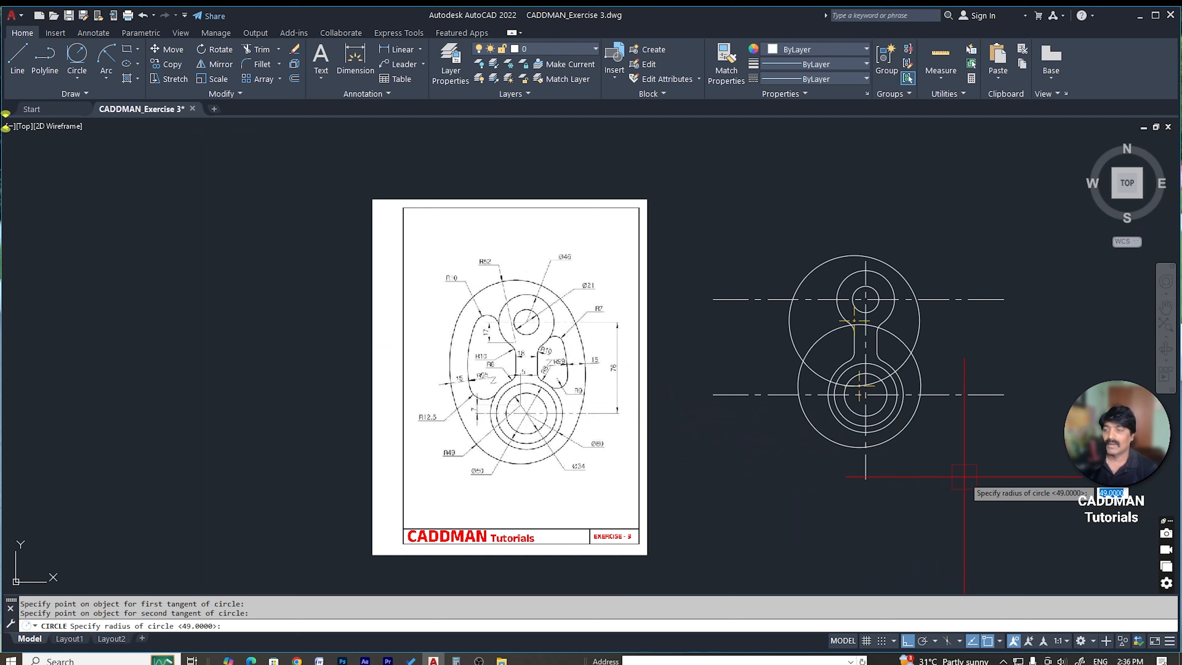
{"action": "type", "text": "100"}
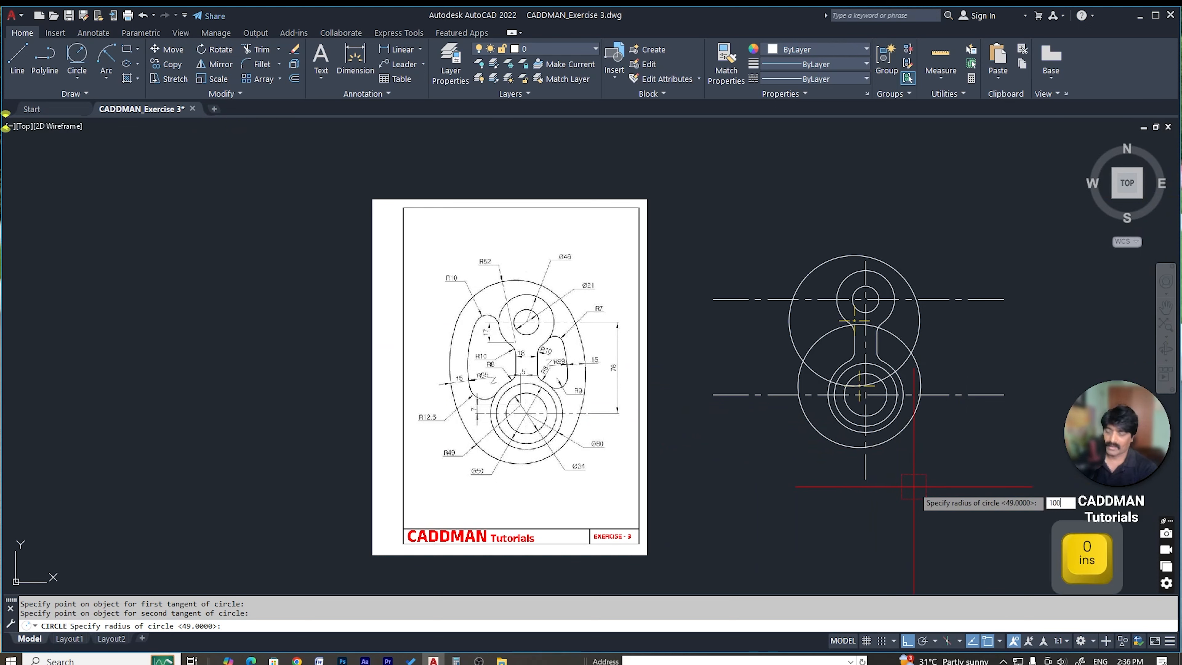
{"action": "key", "text": "BackSpace"}
{"action": "key", "text": "BackSpace"}
{"action": "type", "text": "10"}
{"action": "key", "text": "Return"}
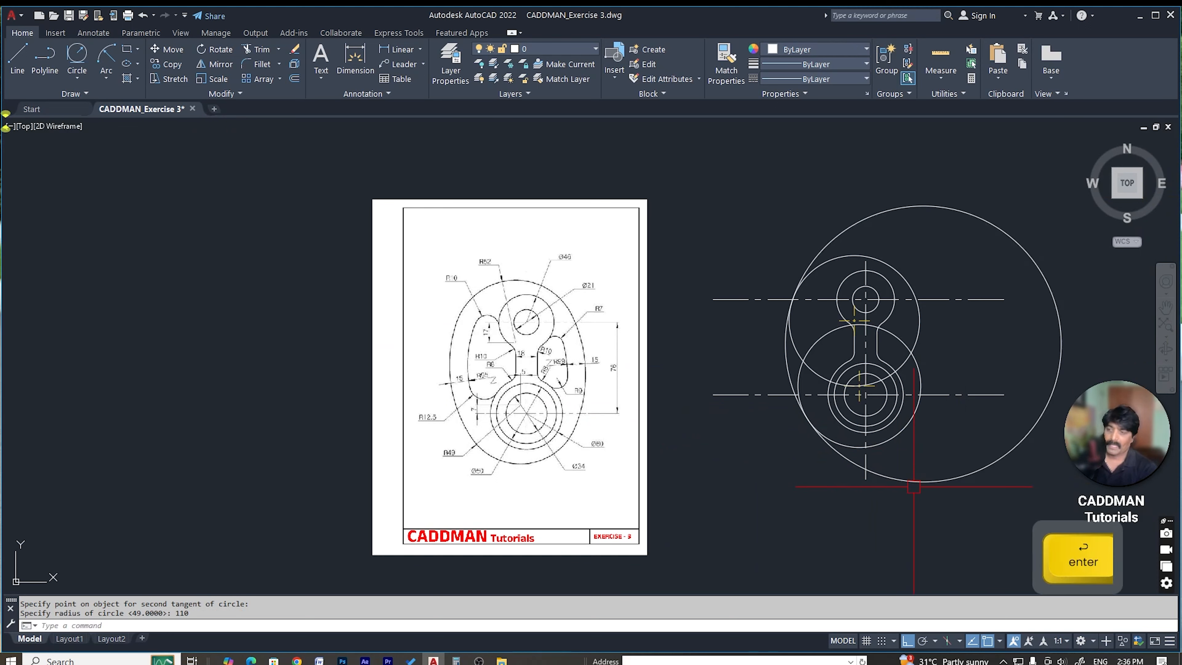
{"action": "key", "text": "Escape"}
{"action": "key", "text": "Escape"}
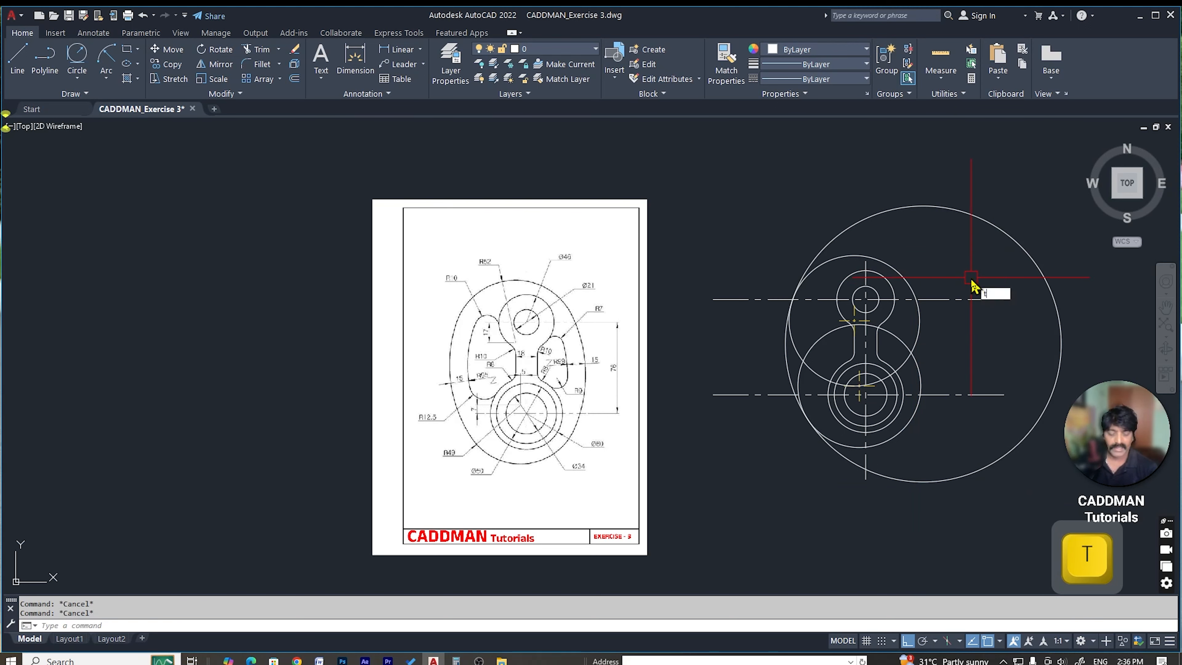
Step: Trim away the outer part of the R110 circle, keeping its left side
{"action": "key", "text": "Return"}
{"action": "left_click", "coordinate": [856, 220]}
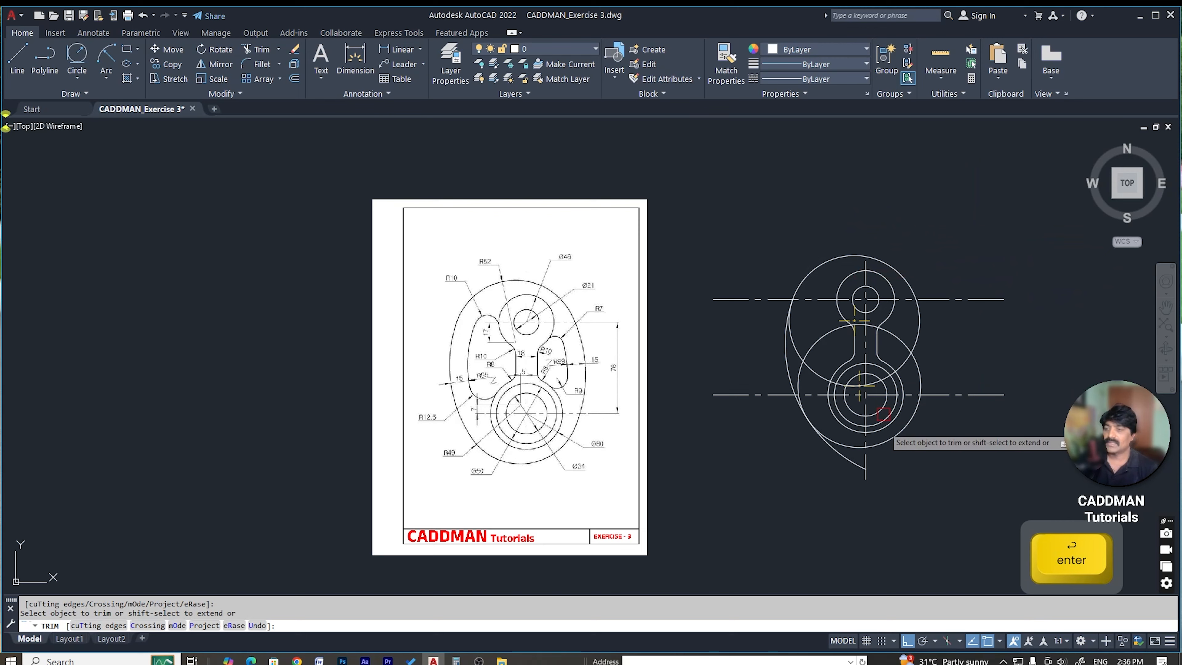
{"action": "scroll", "coordinate": [868, 459], "scroll_direction": "up", "scroll_amount": 2}
{"action": "key", "text": "Escape"}
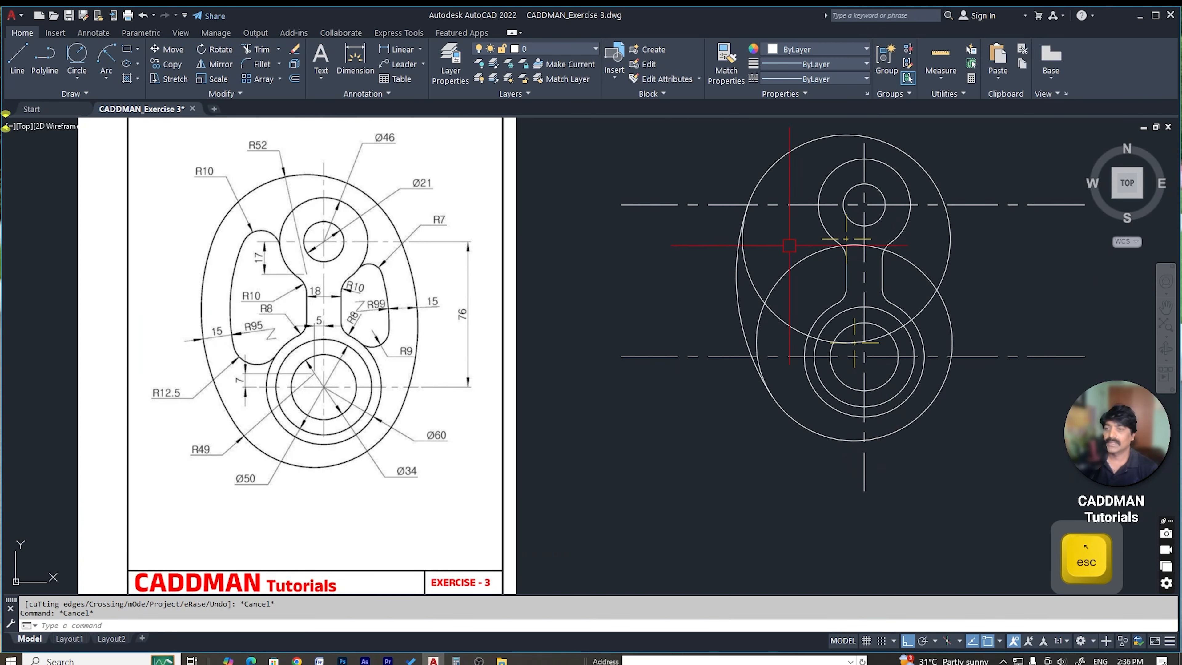
Step: Draw a Tan, Tan, Radius circle of radius 104 tangent to the right sides of the R52 and R49 circles
{"action": "scroll", "coordinate": [792, 260], "scroll_direction": "down", "scroll_amount": 2}
{"action": "middle_click_drag", "start_coordinate": [886, 267], "coordinate": [853, 285]}
{"action": "scroll", "coordinate": [523, 398], "scroll_direction": "up", "scroll_amount": 5}
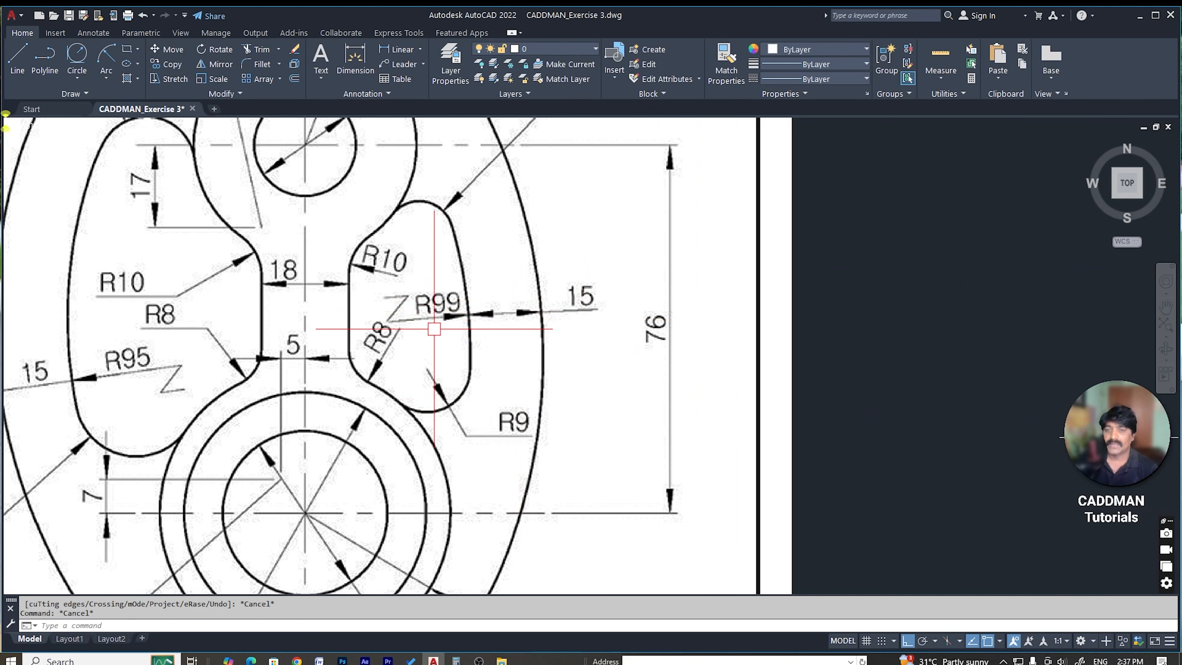
{"action": "scroll", "coordinate": [448, 328], "scroll_direction": "down", "scroll_amount": 5}
{"action": "key", "text": "Escape"}
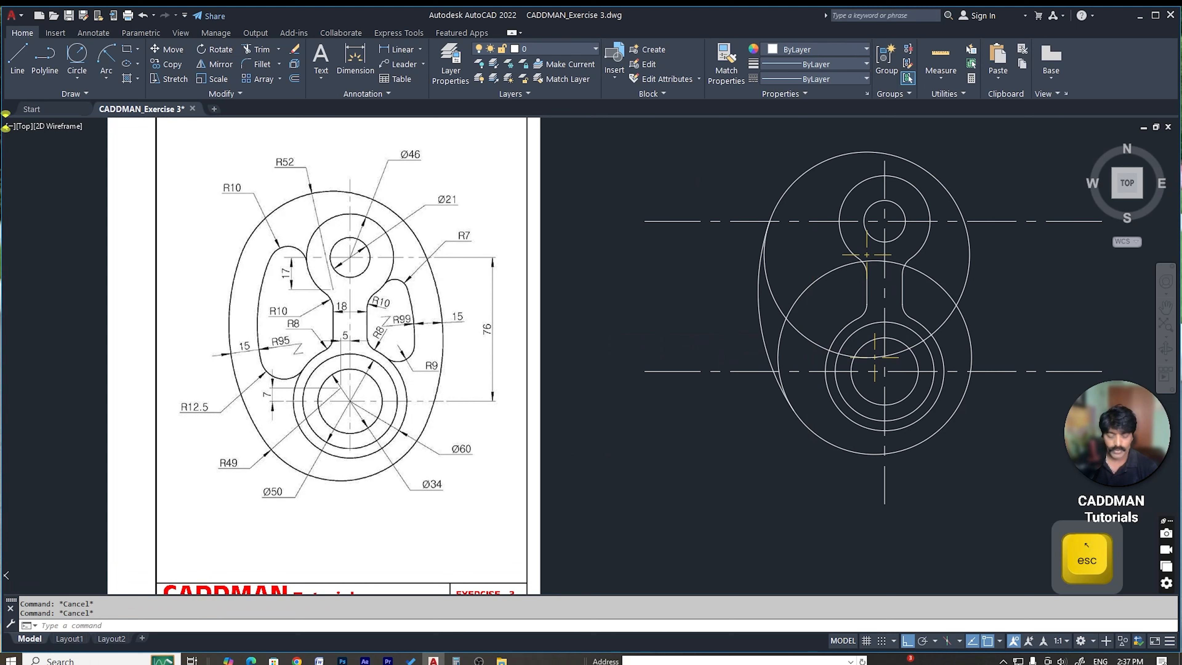
{"action": "middle_click_drag", "start_coordinate": [859, 350], "coordinate": [811, 349]}
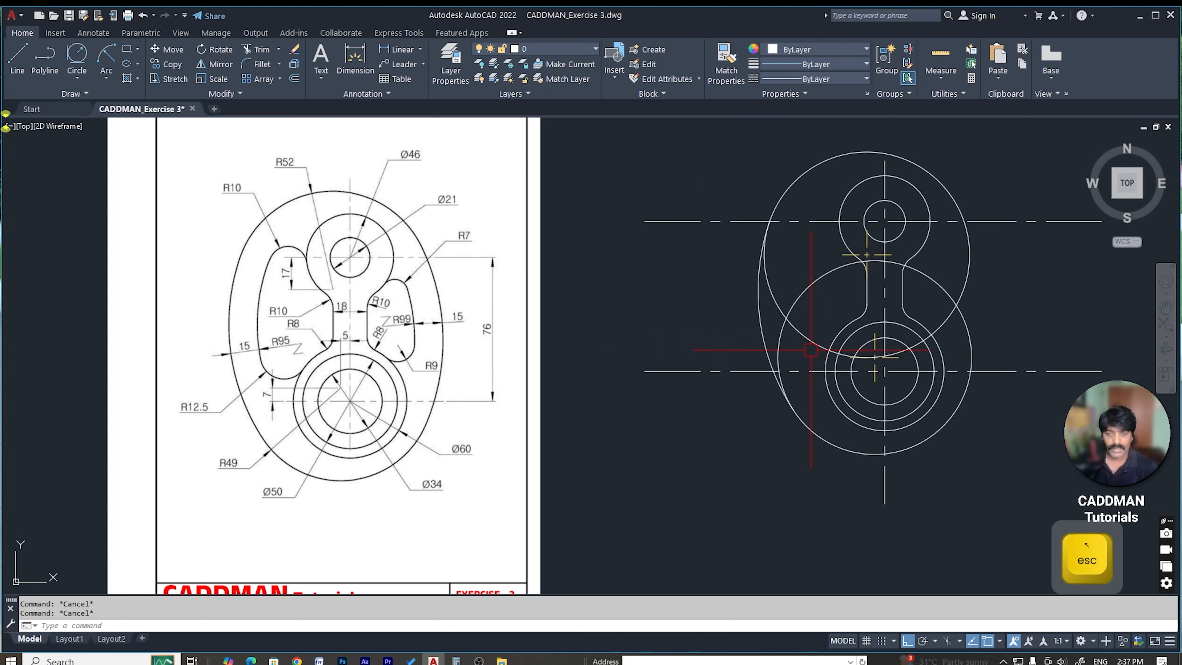
{"action": "left_click", "coordinate": [77, 77]}
{"action": "left_click", "coordinate": [113, 203]}
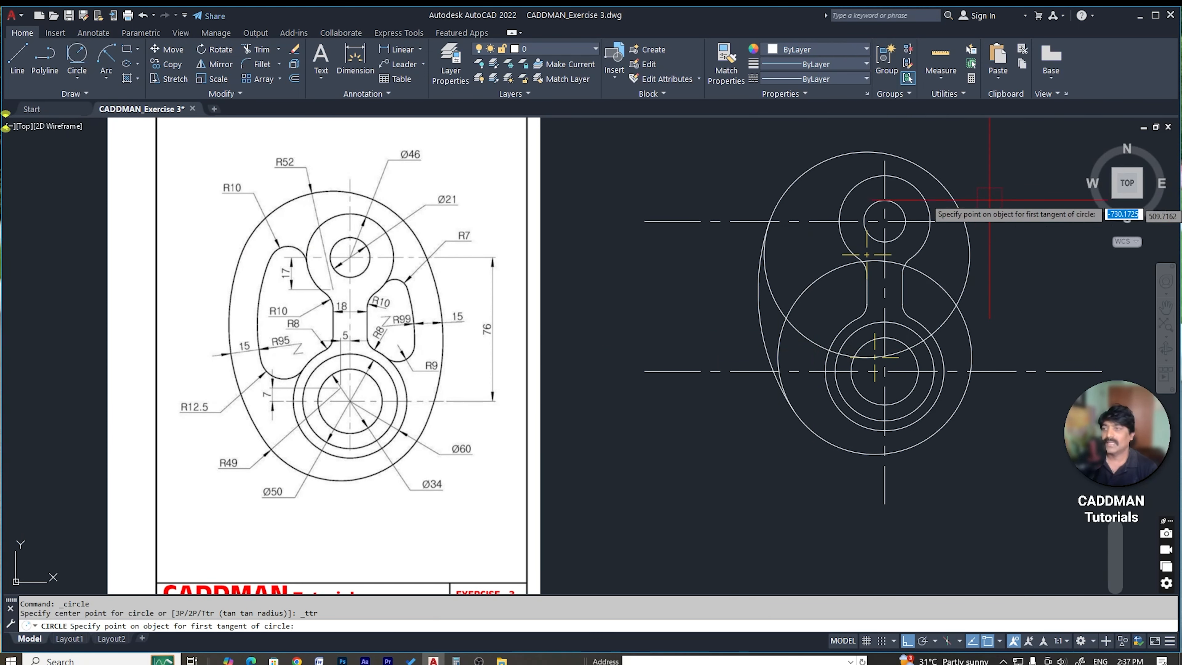
{"action": "left_click", "coordinate": [962, 196]}
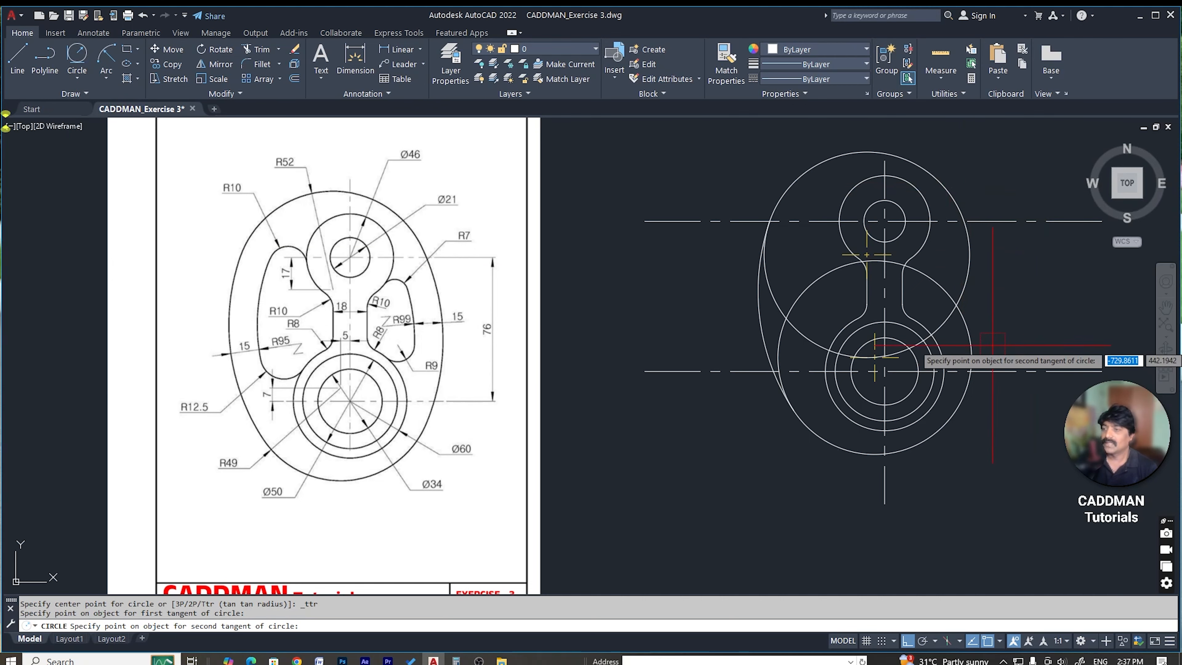
{"action": "scroll", "coordinate": [996, 345], "scroll_direction": "up", "scroll_amount": 2}
{"action": "left_click", "coordinate": [959, 354]}
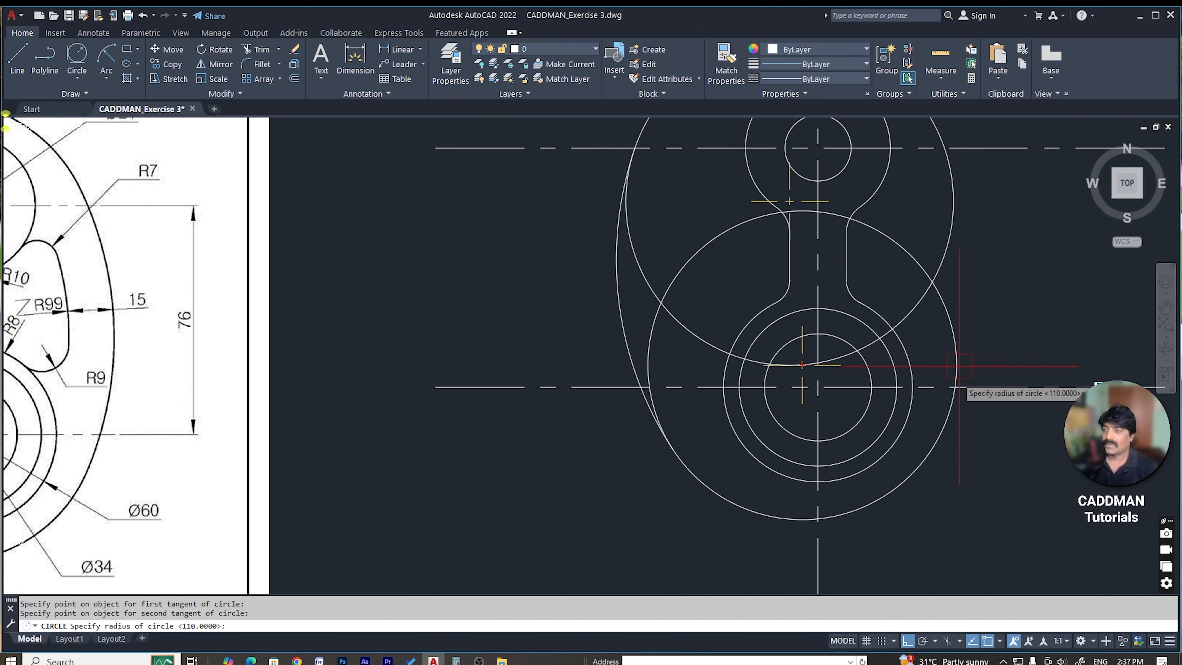
{"action": "type", "text": "104"}
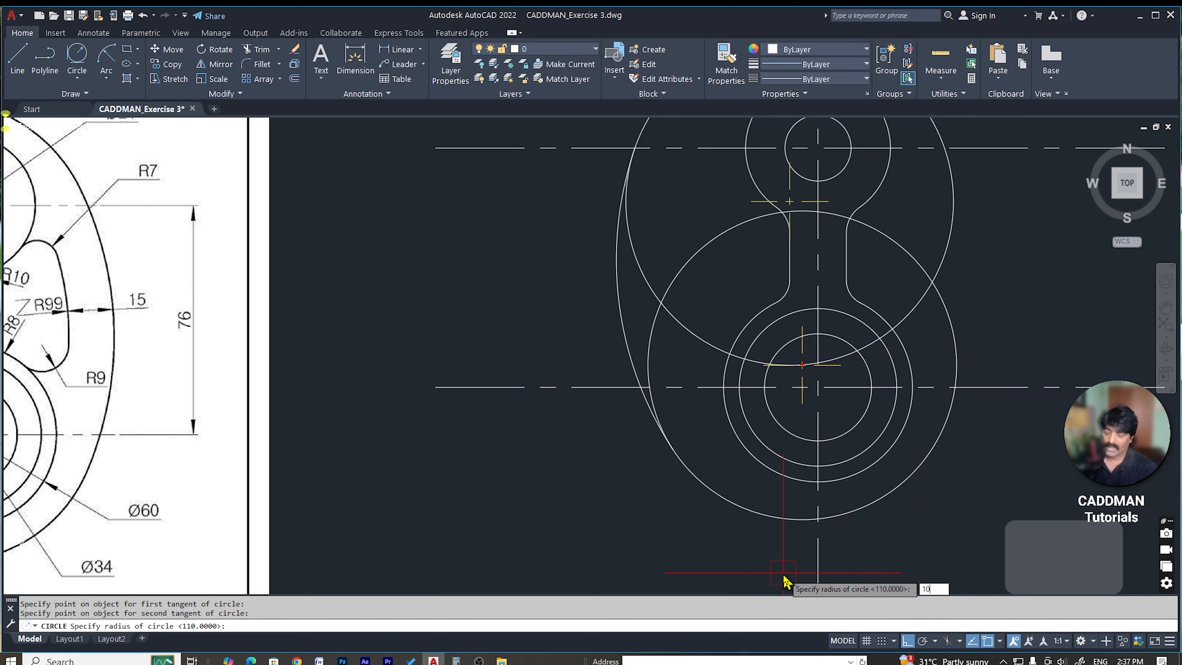
{"action": "key", "text": "Return"}
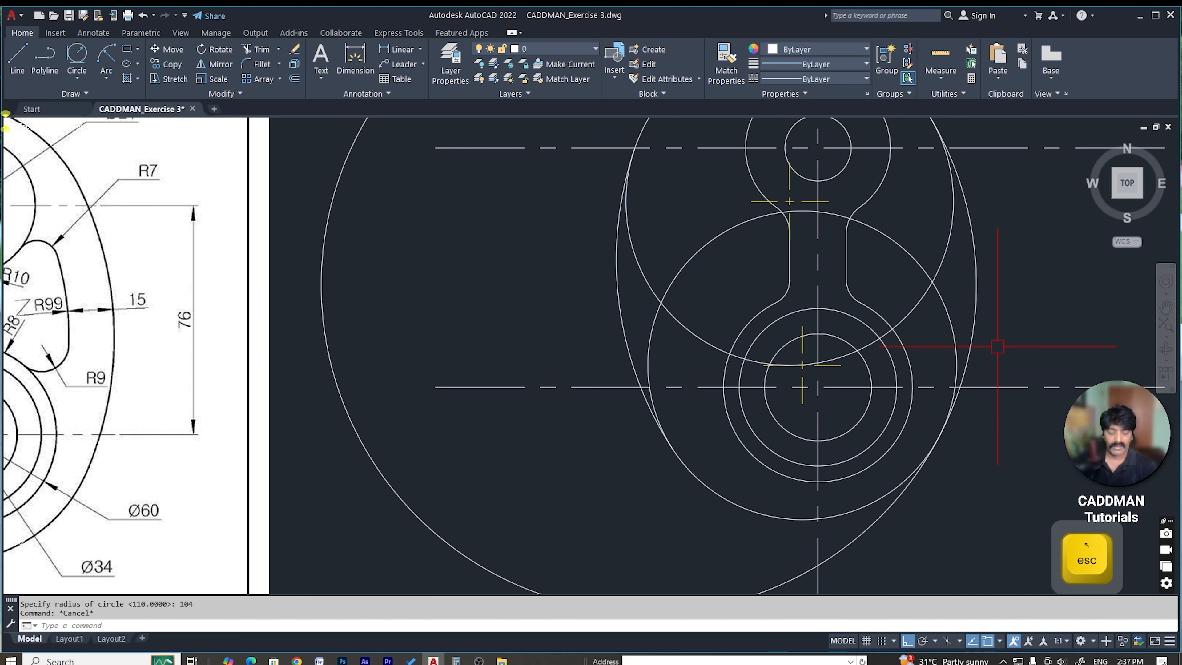
Step: Trim away the outer part of the R104 circle, keeping only the tangent arc on the plate's right side
{"action": "scroll", "coordinate": [998, 347], "scroll_direction": "down", "scroll_amount": 2}
{"action": "key", "text": "Escape"}
{"action": "key", "text": "Escape"}
{"action": "type", "text": "tr"}
{"action": "key", "text": "Return"}
{"action": "left_click", "coordinate": [910, 158]}
{"action": "left_click", "coordinate": [936, 455]}
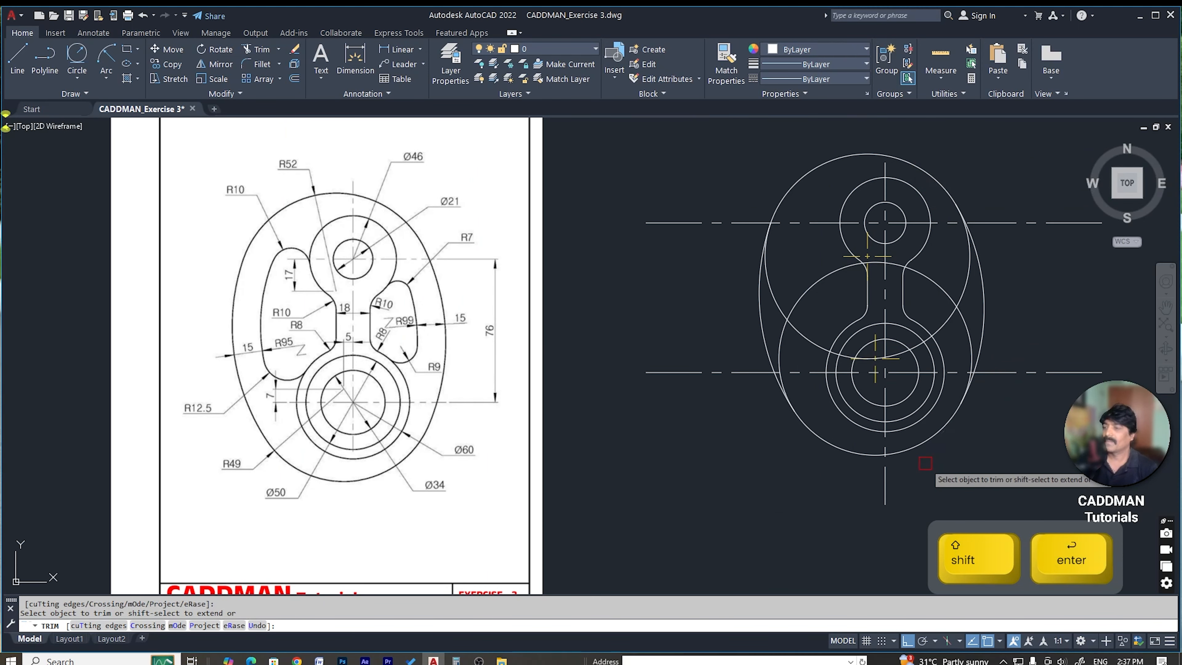
Step: Trim the portions of the R52 and R49 circles that run inside the left and right side arcs
{"action": "left_click", "coordinate": [968, 265]}
{"action": "left_click", "coordinate": [776, 293]}
{"action": "left_click", "coordinate": [782, 340]}
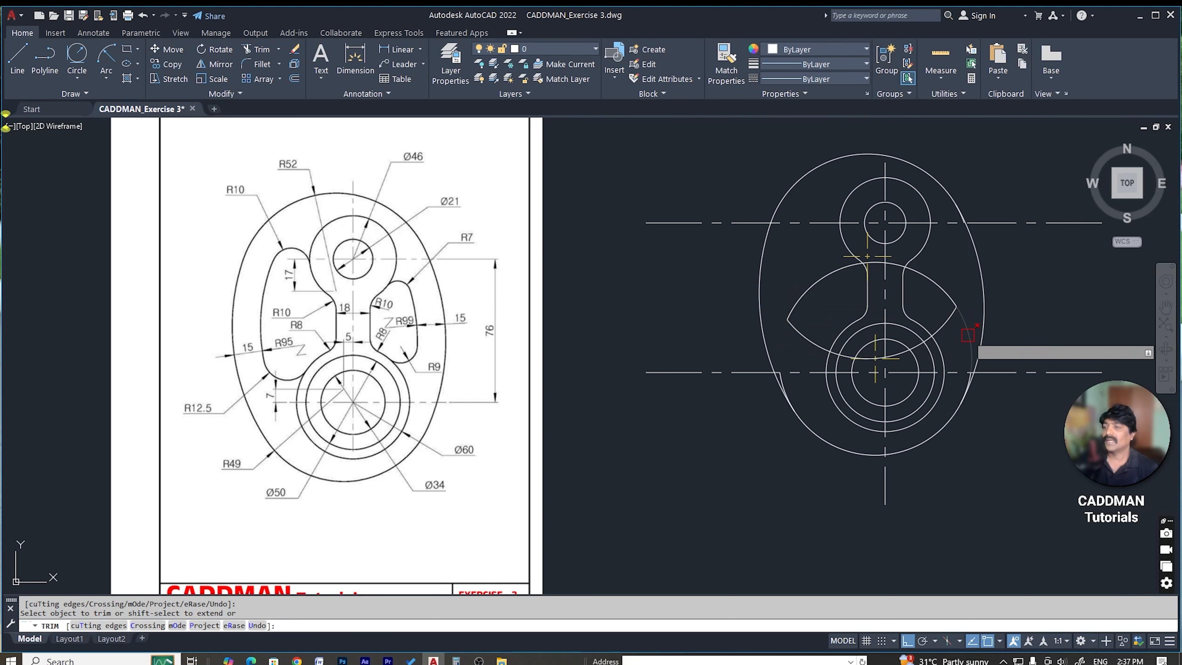
{"action": "scroll", "coordinate": [971, 372], "scroll_direction": "up", "scroll_amount": 5}
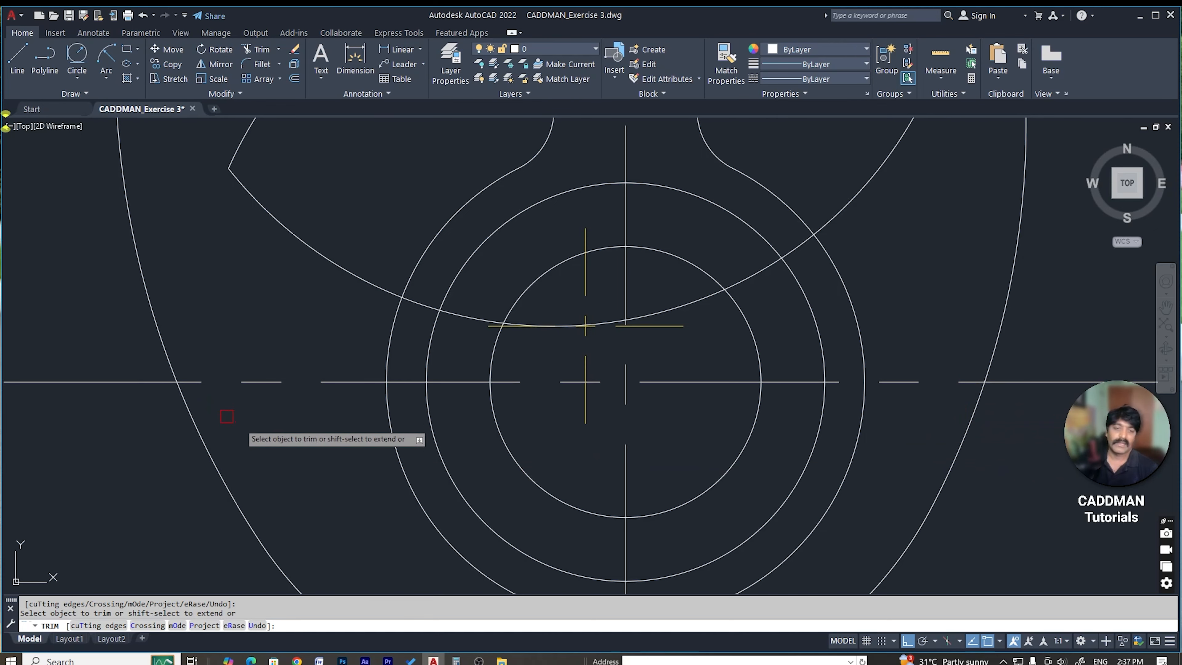
{"action": "scroll", "coordinate": [863, 272], "scroll_direction": "down", "scroll_amount": 5}
{"action": "scroll", "coordinate": [863, 272], "scroll_direction": "up", "scroll_amount": 4}
{"action": "scroll", "coordinate": [751, 243], "scroll_direction": "up", "scroll_amount": 3}
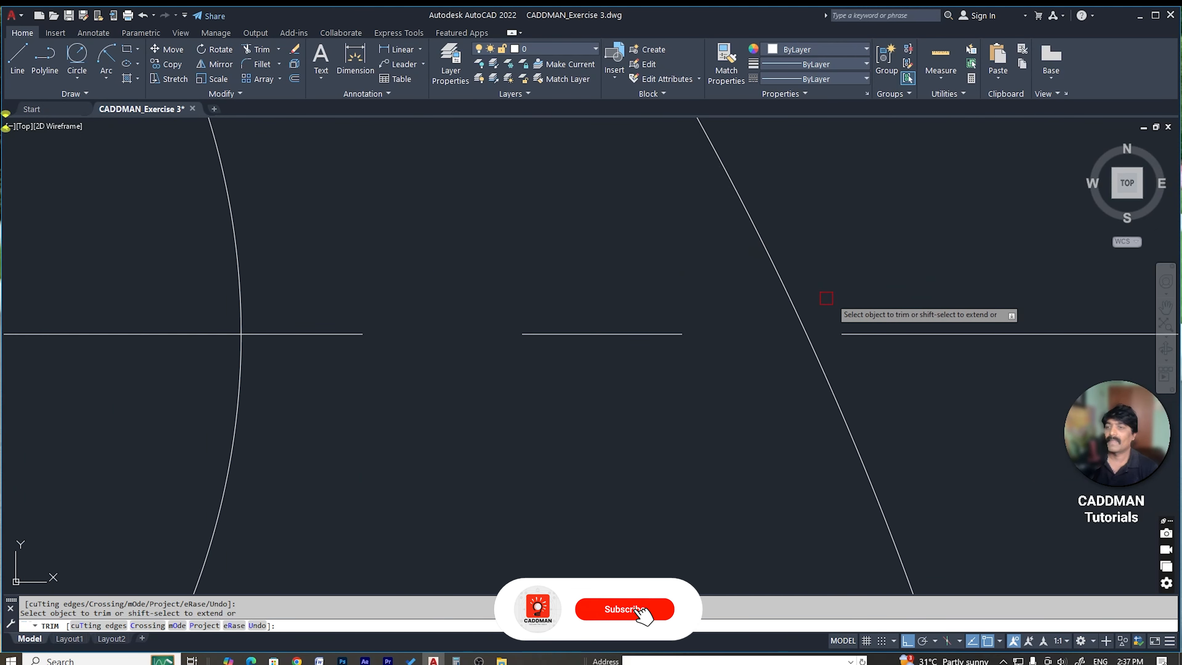
{"action": "scroll", "coordinate": [441, 277], "scroll_direction": "down", "scroll_amount": 5}
{"action": "scroll", "coordinate": [365, 341], "scroll_direction": "up", "scroll_amount": 4}
{"action": "scroll", "coordinate": [365, 341], "scroll_direction": "up", "scroll_amount": 5}
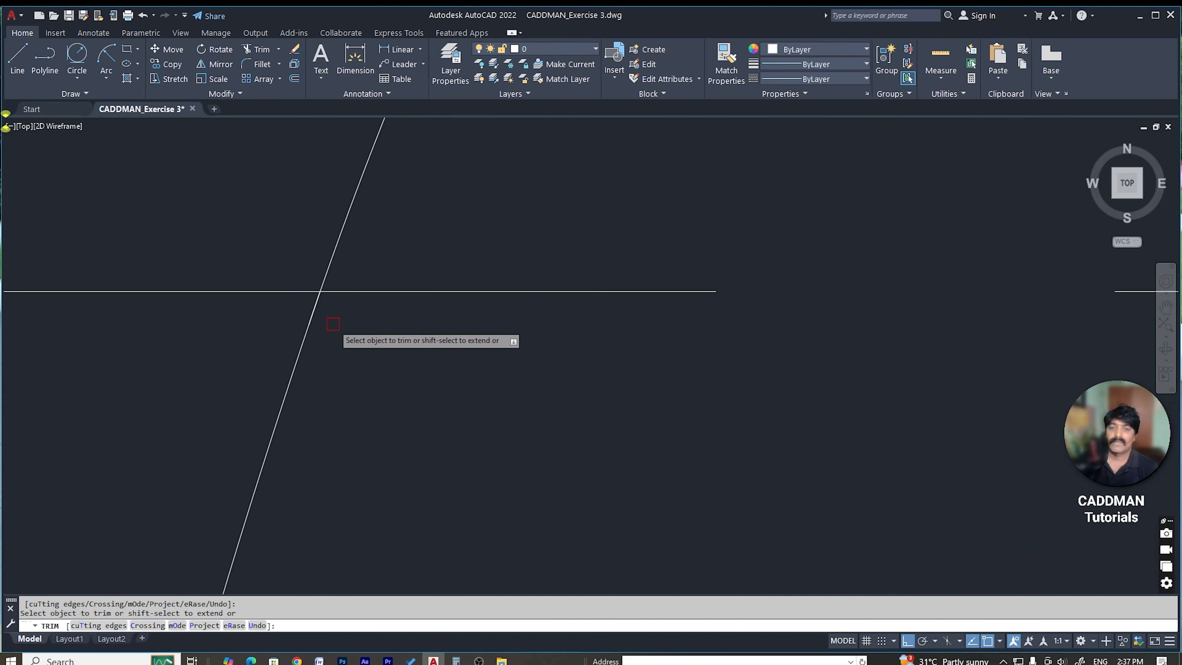
{"action": "scroll", "coordinate": [338, 266], "scroll_direction": "up", "scroll_amount": 2}
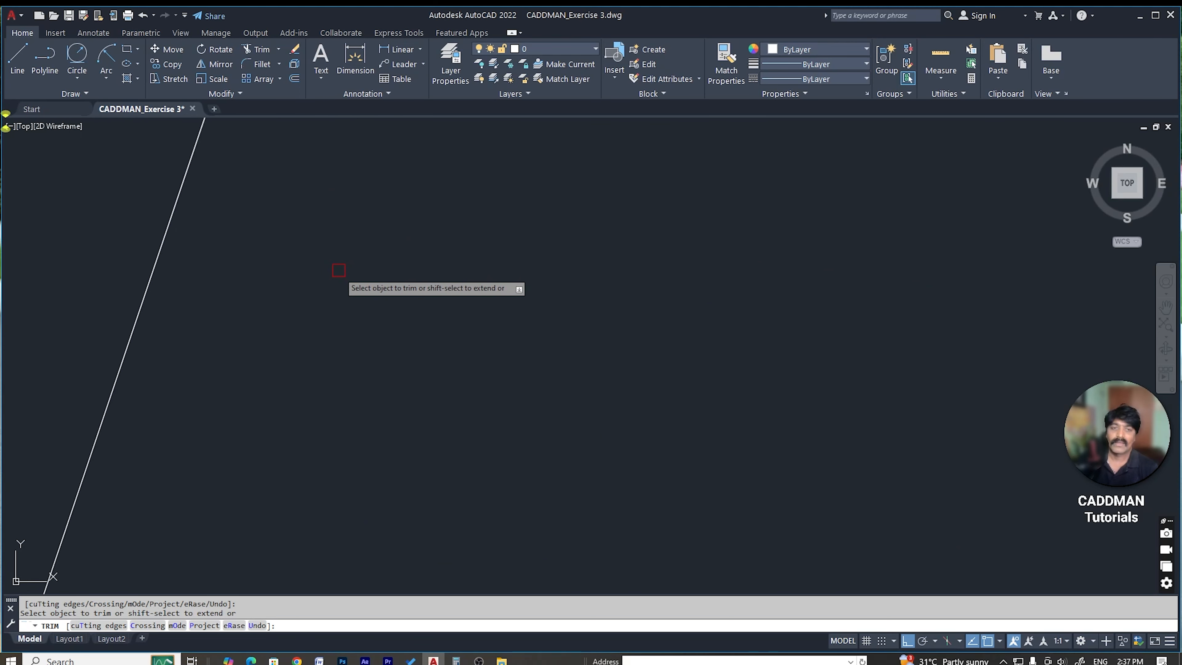
{"action": "scroll", "coordinate": [449, 288], "scroll_direction": "down", "scroll_amount": 7}
{"action": "scroll", "coordinate": [461, 330], "scroll_direction": "up", "scroll_amount": 4}
Step: Erase the two leftover R52 and R49 arc pieces crossing the inside of the plate
{"action": "key", "text": "Escape"}
{"action": "key", "text": "Escape"}
{"action": "left_click", "coordinate": [605, 321]}
{"action": "left_click", "coordinate": [580, 369]}
{"action": "type", "text": "e"}
{"action": "key", "text": "space"}
{"action": "key", "text": "Escape"}
{"action": "key", "text": "Escape"}
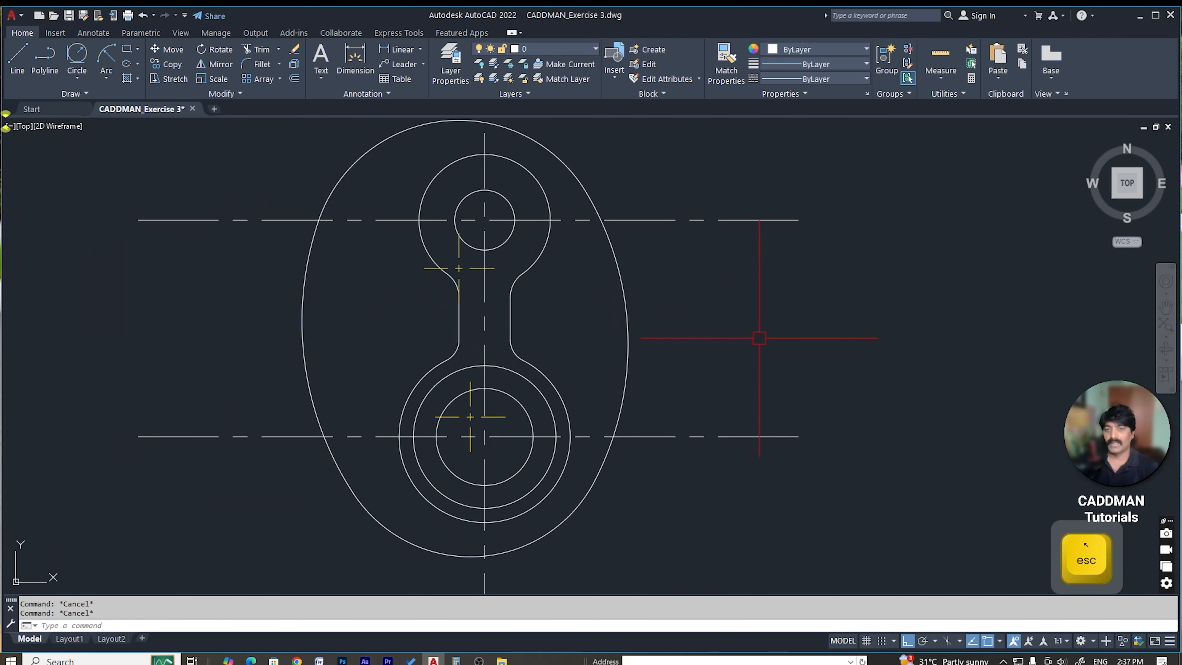
Step: Examine the 15 mm spacing between the outer outline and the R95 and R99 arcs in the reference drawing
{"action": "scroll", "coordinate": [737, 339], "scroll_direction": "down", "scroll_amount": 4}
{"action": "middle_click_drag", "start_coordinate": [717, 353], "coordinate": [730, 373]}
{"action": "scroll", "coordinate": [315, 378], "scroll_direction": "up", "scroll_amount": 2}
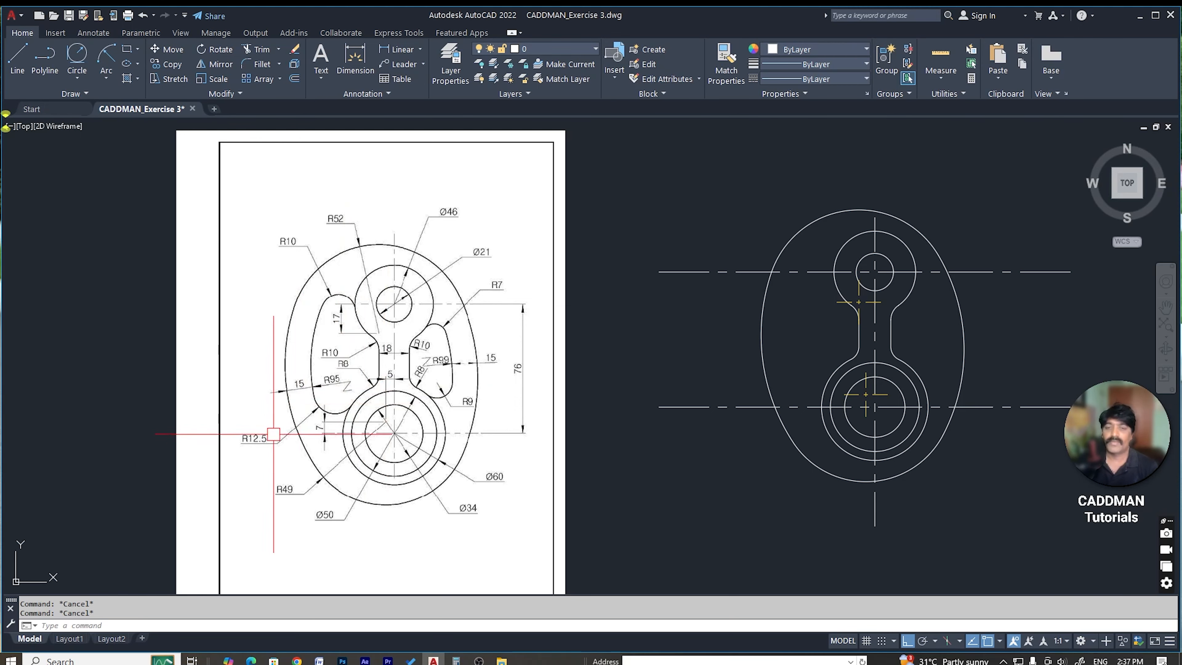
{"action": "scroll", "coordinate": [298, 402], "scroll_direction": "up", "scroll_amount": 4}
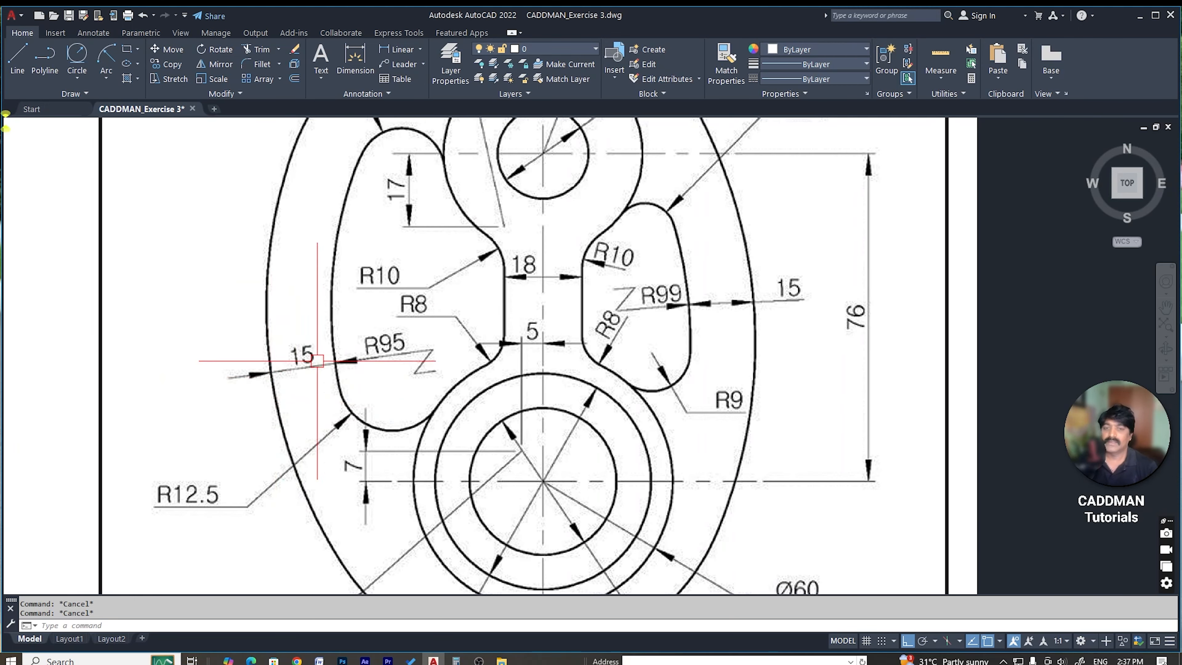
{"action": "scroll", "coordinate": [318, 360], "scroll_direction": "down", "scroll_amount": 4}
{"action": "scroll", "coordinate": [373, 270], "scroll_direction": "up", "scroll_amount": 4}
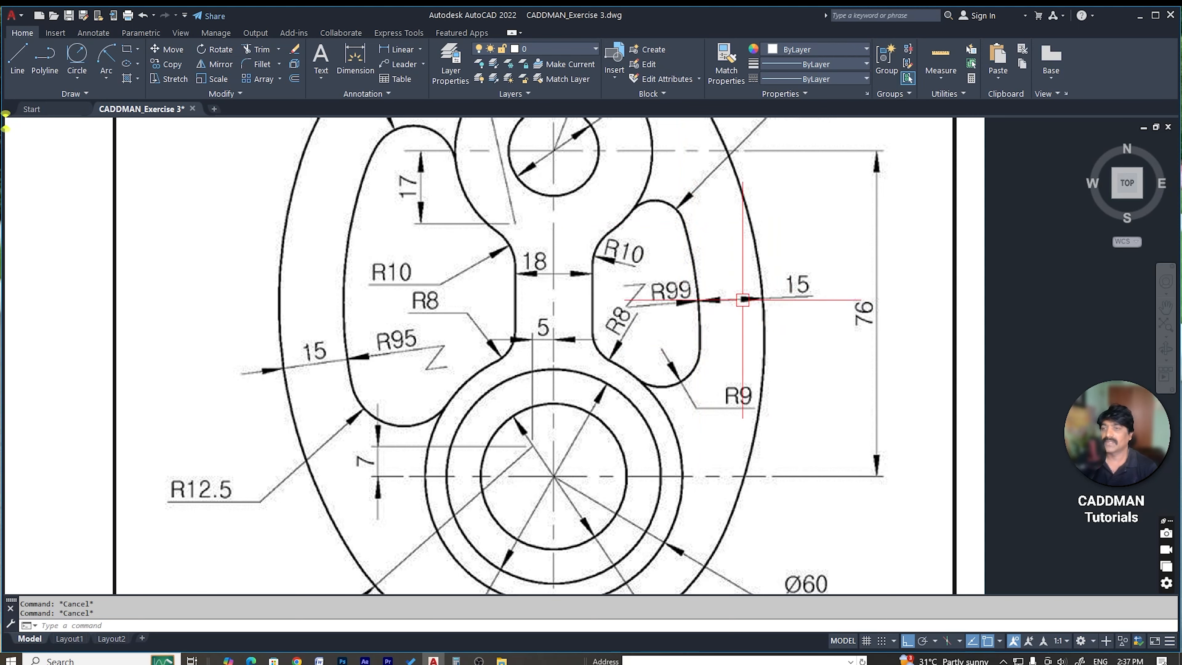
{"action": "scroll", "coordinate": [382, 345], "scroll_direction": "down", "scroll_amount": 4}
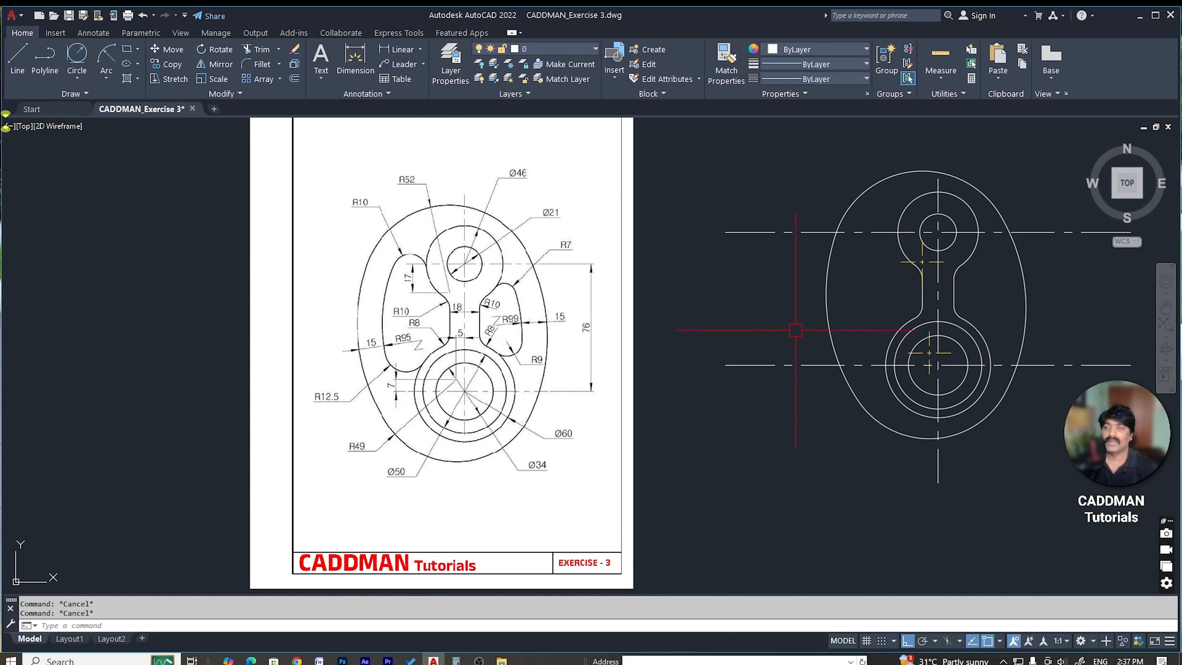
Step: Offset the outline's left and right side arcs 15 mm inward
{"action": "key", "text": "Escape"}
{"action": "type", "text": "o"}
{"action": "key", "text": "space"}
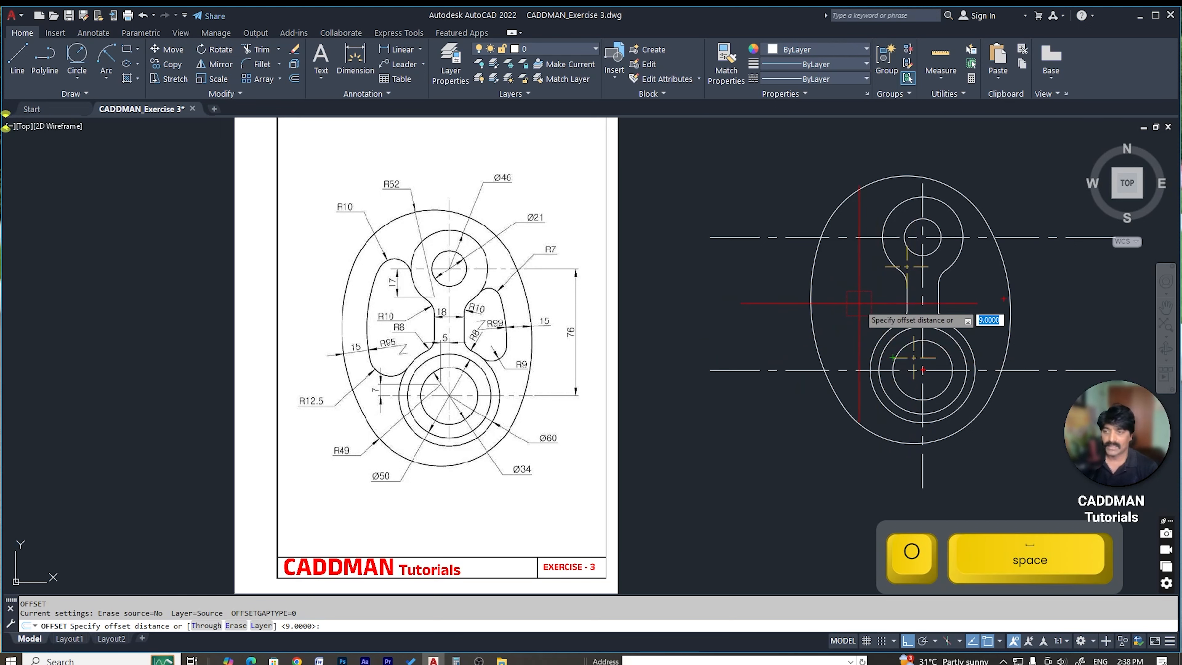
{"action": "type", "text": "145"}
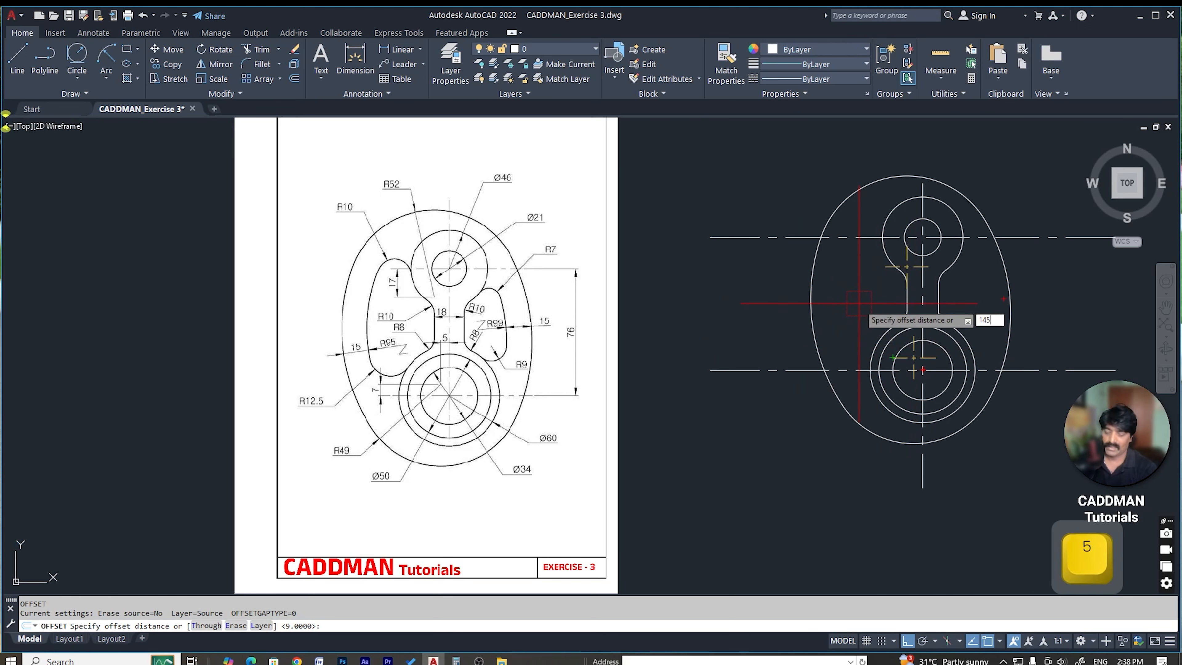
{"action": "key", "text": "Return"}
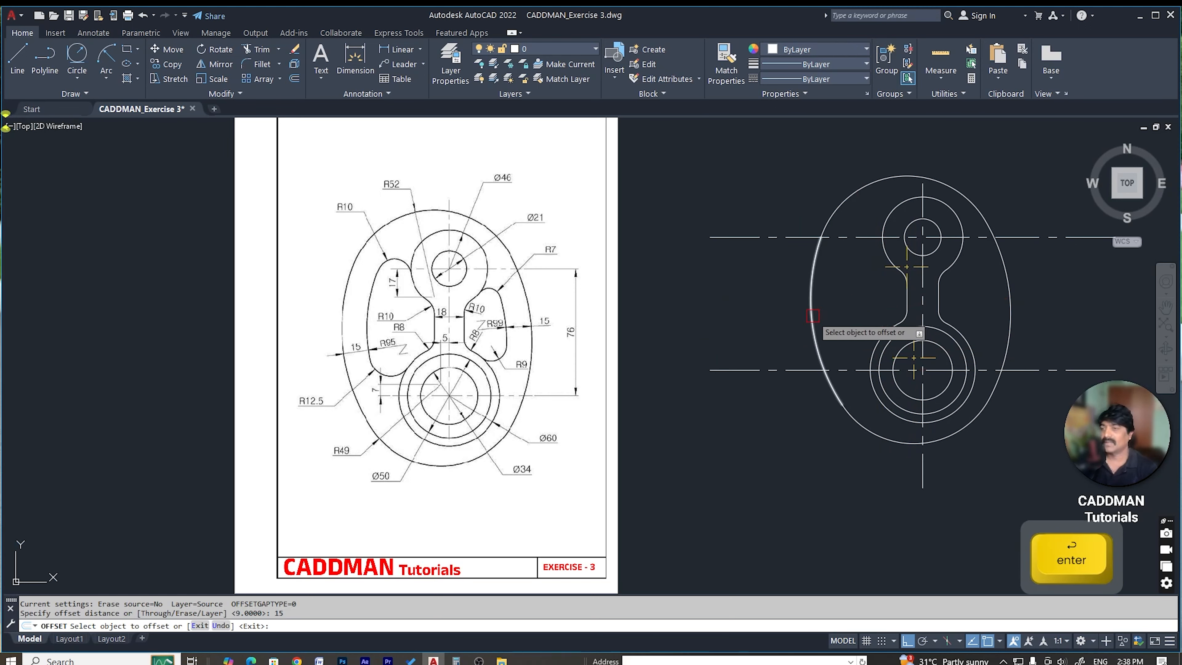
{"action": "left_click", "coordinate": [813, 316]}
{"action": "left_click", "coordinate": [823, 300]}
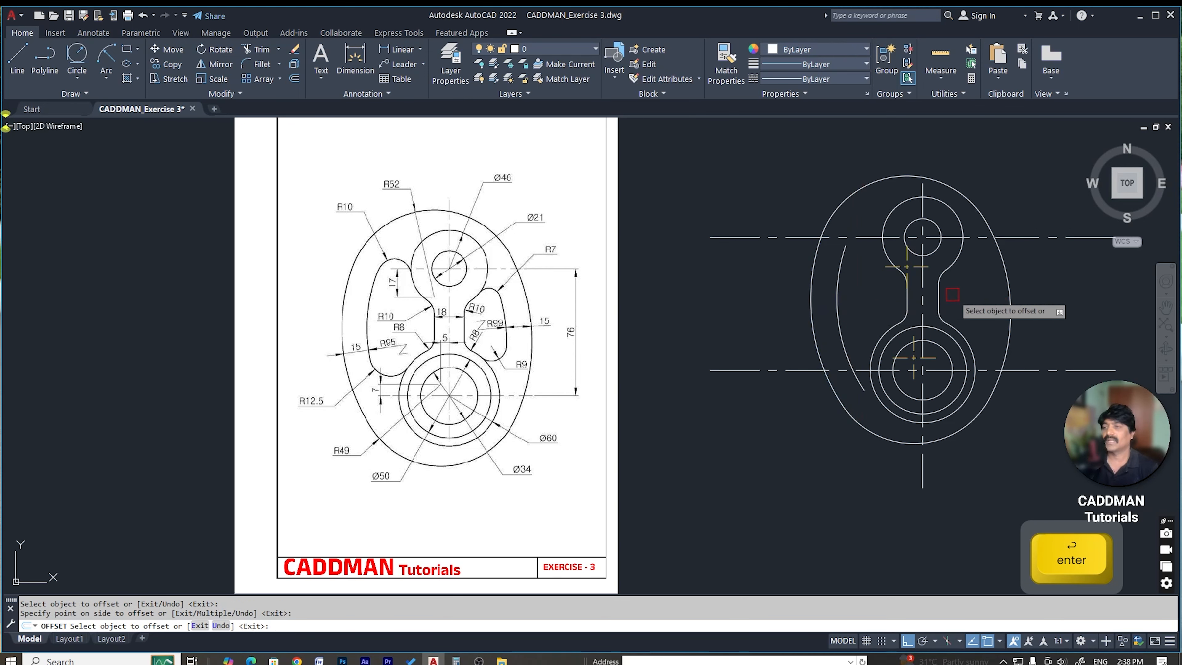
{"action": "left_click", "coordinate": [1009, 293]}
{"action": "left_click", "coordinate": [973, 293]}
{"action": "key", "text": "Escape"}
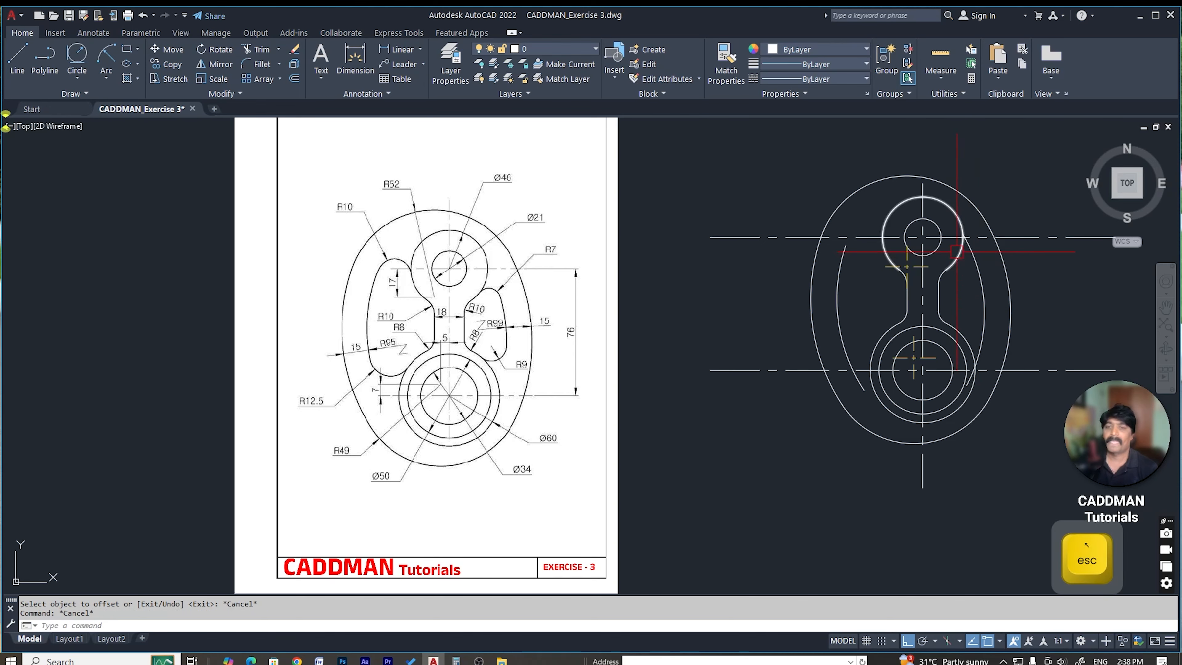
Step: Examine the R10, R12.5, R7 and R9 end arcs of the two inner openings in the reference against the plate drawing
{"action": "scroll", "coordinate": [956, 251], "scroll_direction": "up", "scroll_amount": 2}
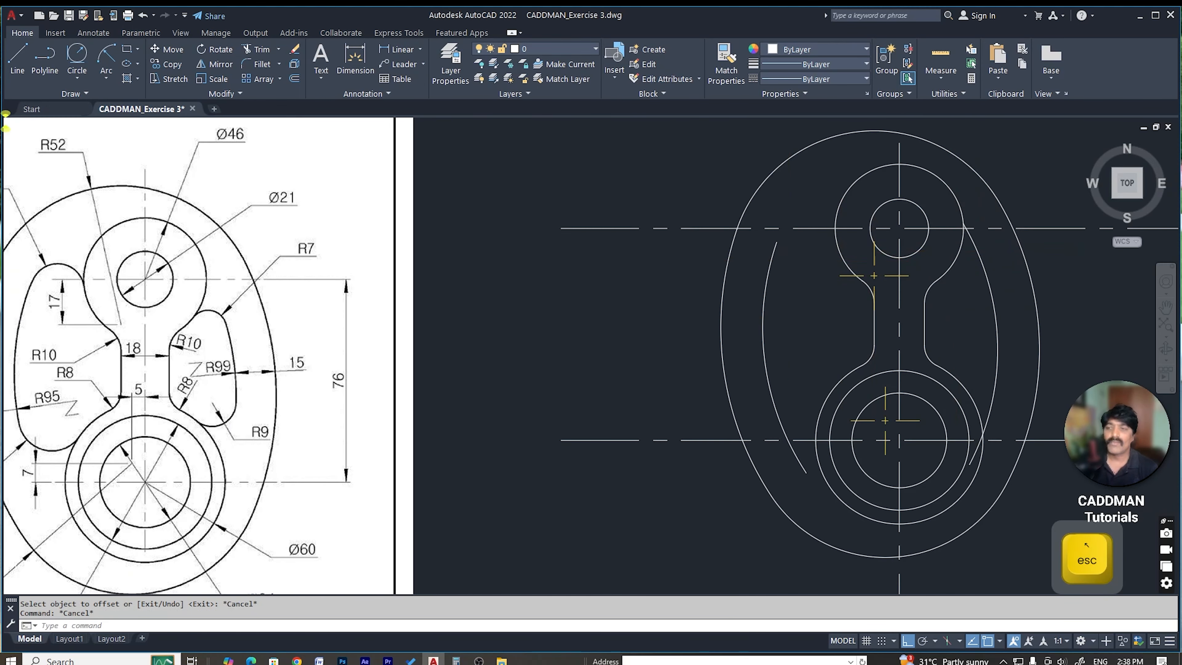
{"action": "scroll", "coordinate": [791, 264], "scroll_direction": "down", "scroll_amount": 2}
{"action": "scroll", "coordinate": [803, 298], "scroll_direction": "up", "scroll_amount": 2}
{"action": "scroll", "coordinate": [813, 306], "scroll_direction": "down", "scroll_amount": 2}
{"action": "scroll", "coordinate": [847, 319], "scroll_direction": "up", "scroll_amount": 2}
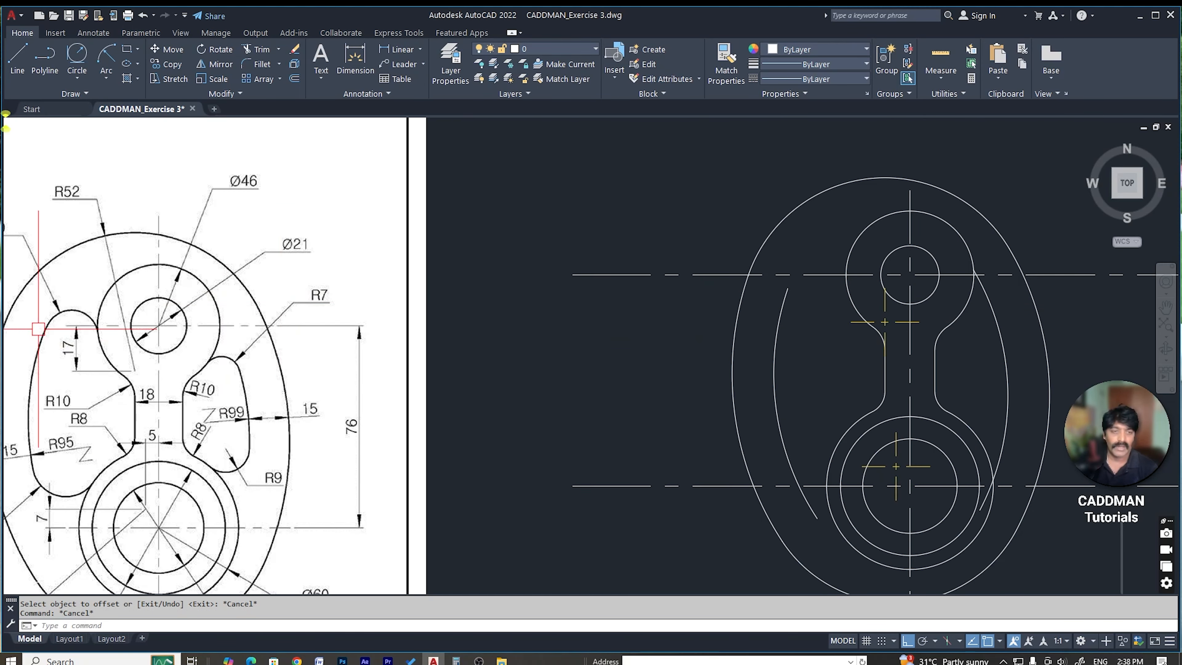
{"action": "scroll", "coordinate": [29, 326], "scroll_direction": "down", "scroll_amount": 1}
{"action": "scroll", "coordinate": [56, 259], "scroll_direction": "up", "scroll_amount": 3}
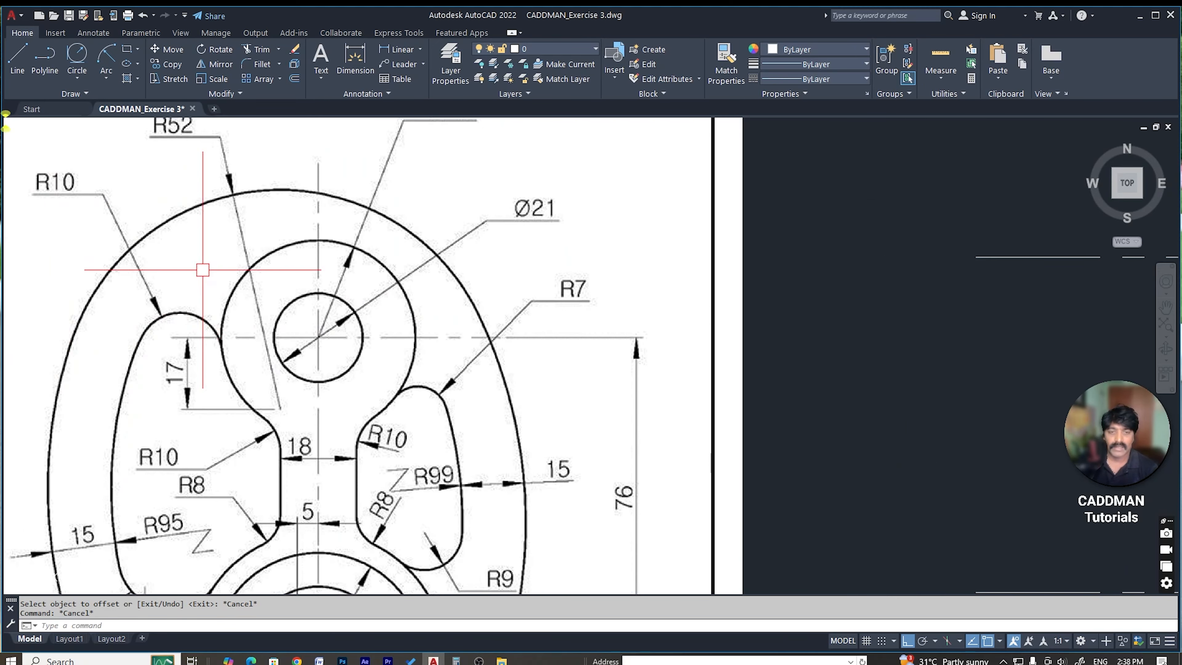
{"action": "scroll", "coordinate": [177, 487], "scroll_direction": "down", "scroll_amount": 2}
{"action": "scroll", "coordinate": [158, 486], "scroll_direction": "up", "scroll_amount": 2}
{"action": "scroll", "coordinate": [156, 479], "scroll_direction": "down", "scroll_amount": 3}
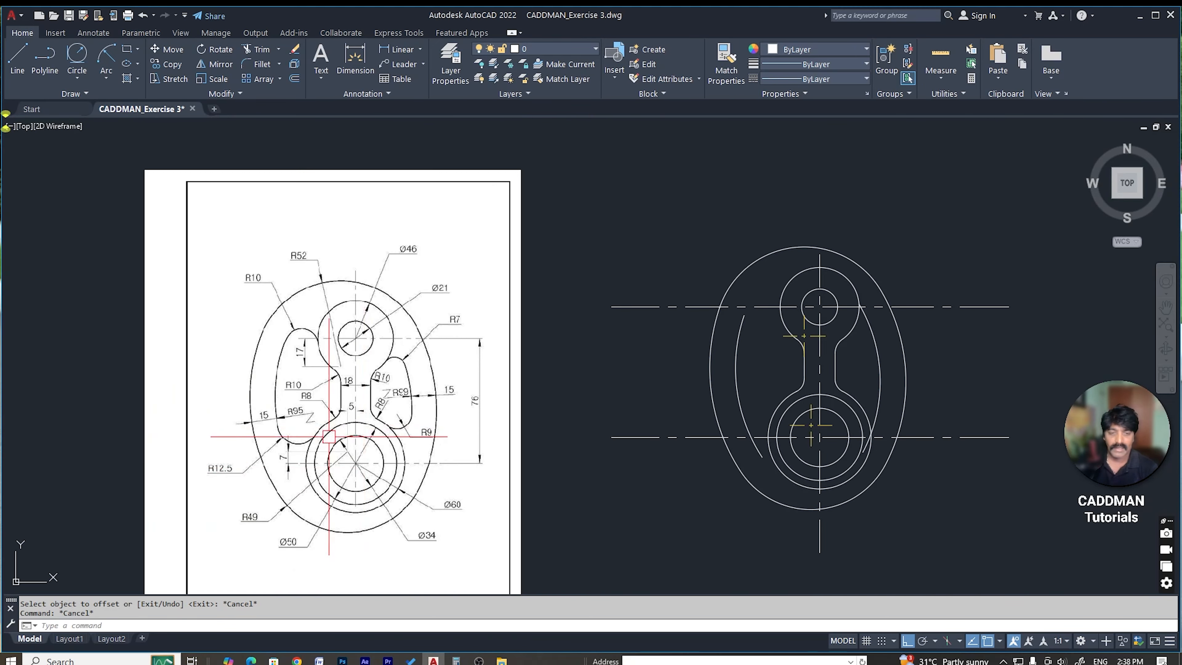
{"action": "scroll", "coordinate": [223, 463], "scroll_direction": "up", "scroll_amount": 2}
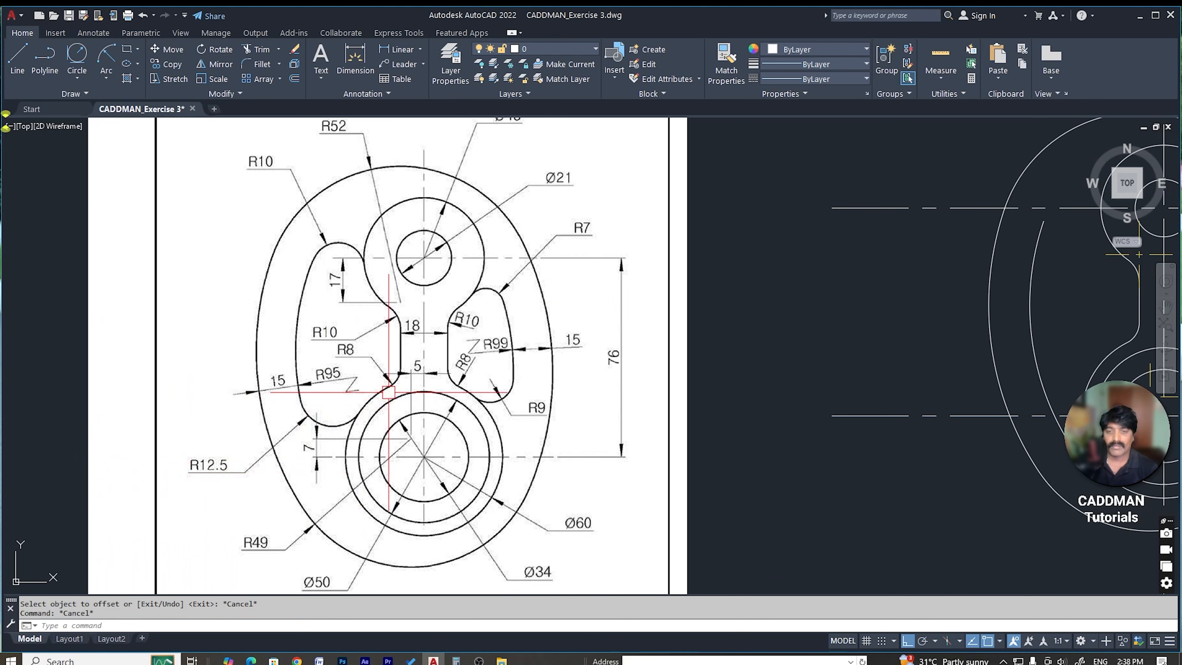
{"action": "scroll", "coordinate": [421, 345], "scroll_direction": "down", "scroll_amount": 1}
{"action": "scroll", "coordinate": [460, 335], "scroll_direction": "up", "scroll_amount": 3}
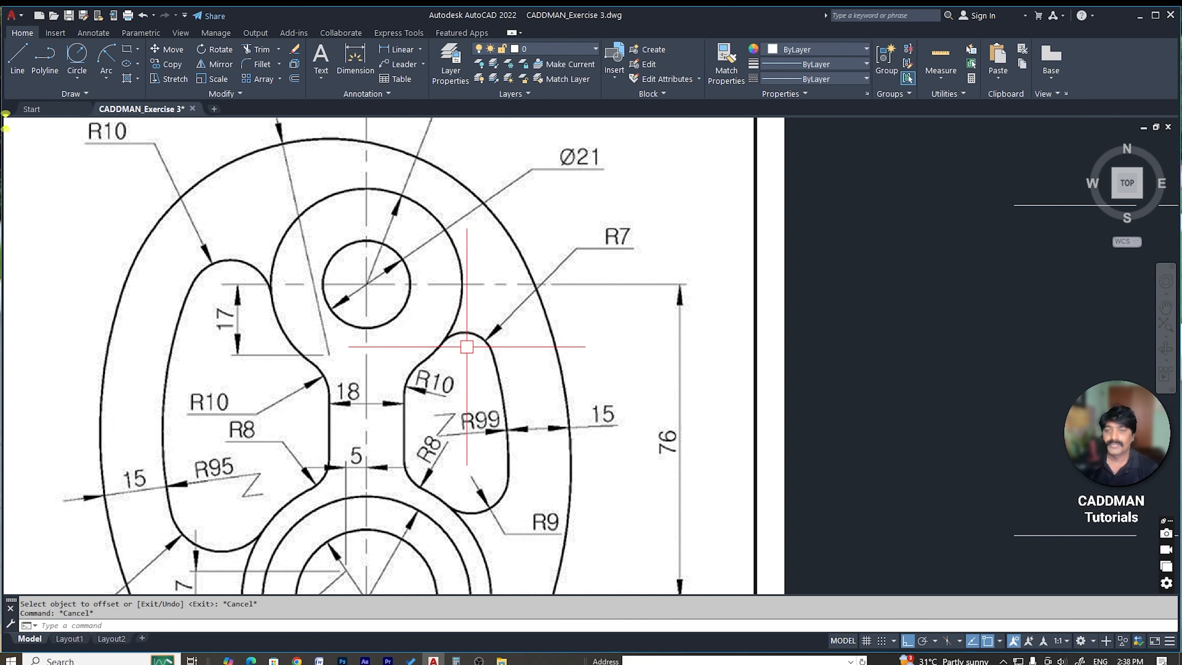
{"action": "scroll", "coordinate": [528, 289], "scroll_direction": "down", "scroll_amount": 2}
{"action": "scroll", "coordinate": [586, 249], "scroll_direction": "up", "scroll_amount": 2}
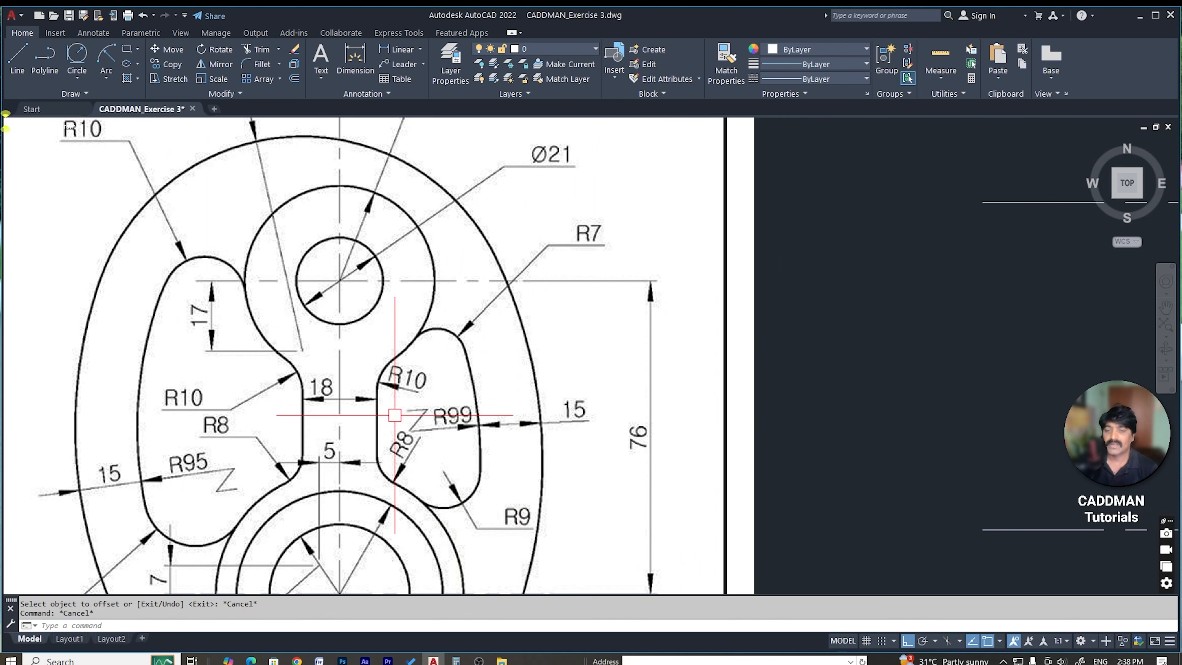
{"action": "scroll", "coordinate": [400, 417], "scroll_direction": "down", "scroll_amount": 5}
{"action": "scroll", "coordinate": [647, 372], "scroll_direction": "up", "scroll_amount": 4}
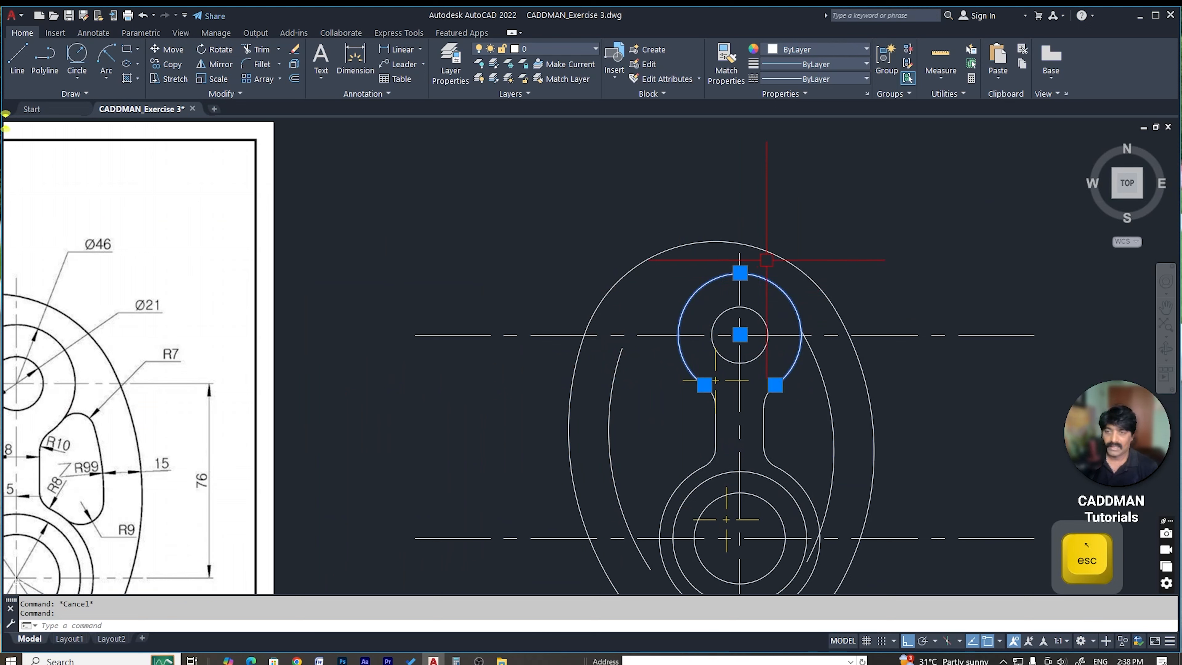
{"action": "key", "text": "Escape"}
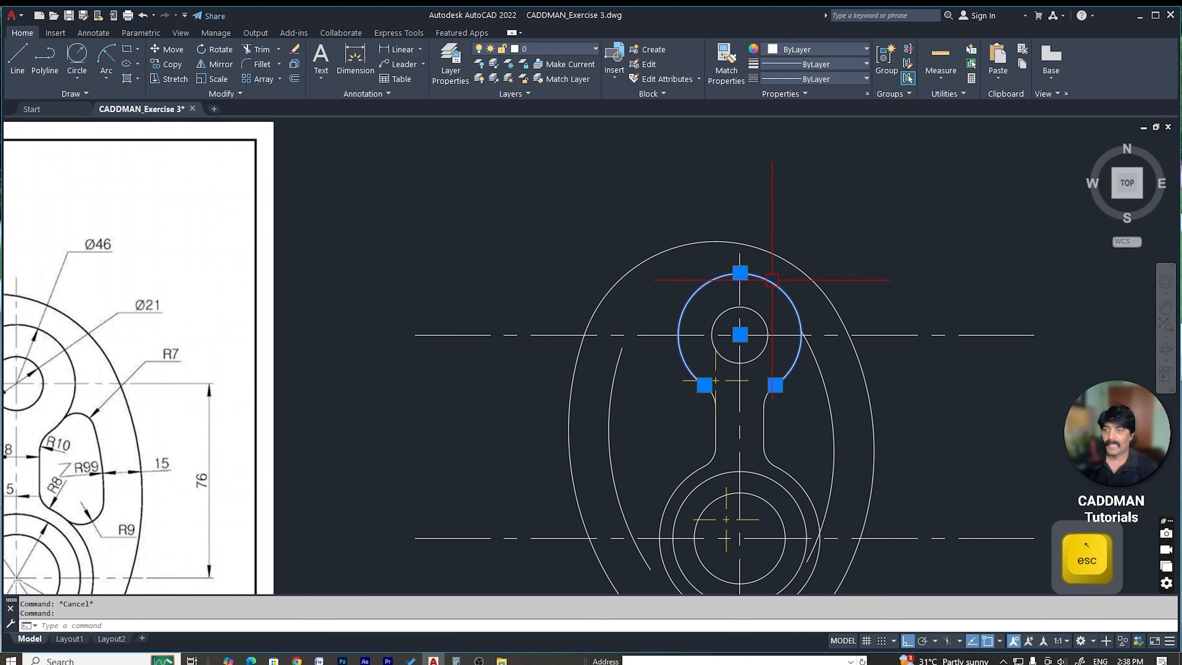
Step: Copy the Ø46 arc onto itself, using its centre as both the base and destination point
{"action": "type", "text": "o"}
{"action": "key", "text": "Return"}
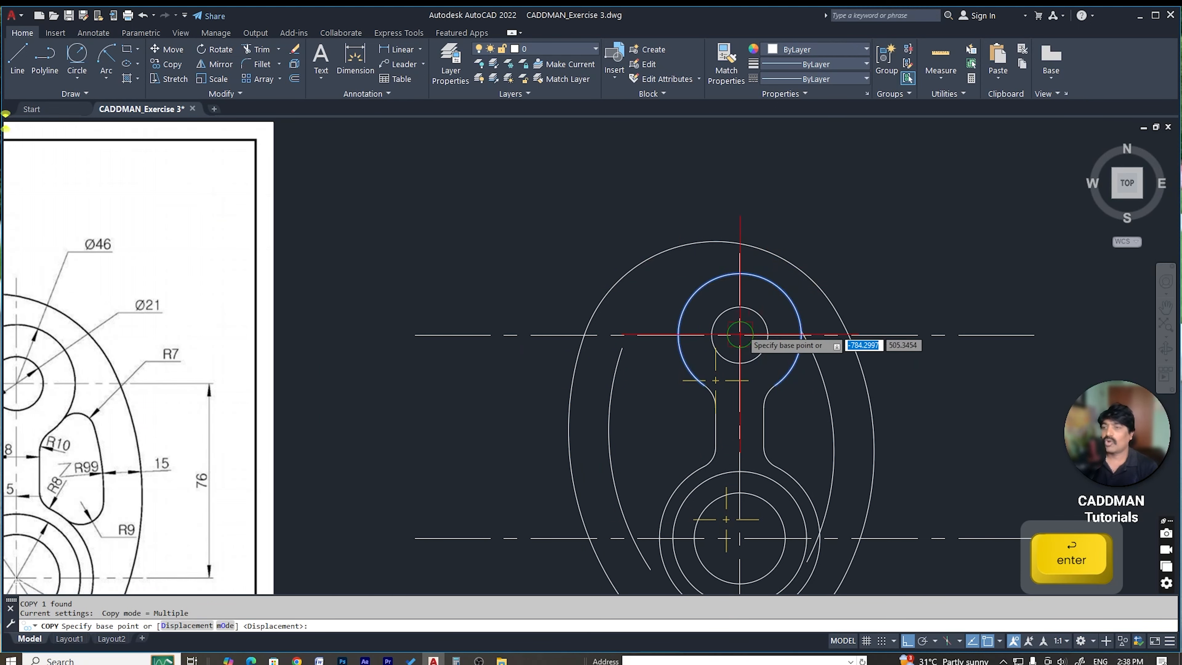
{"action": "left_click", "coordinate": [740, 334]}
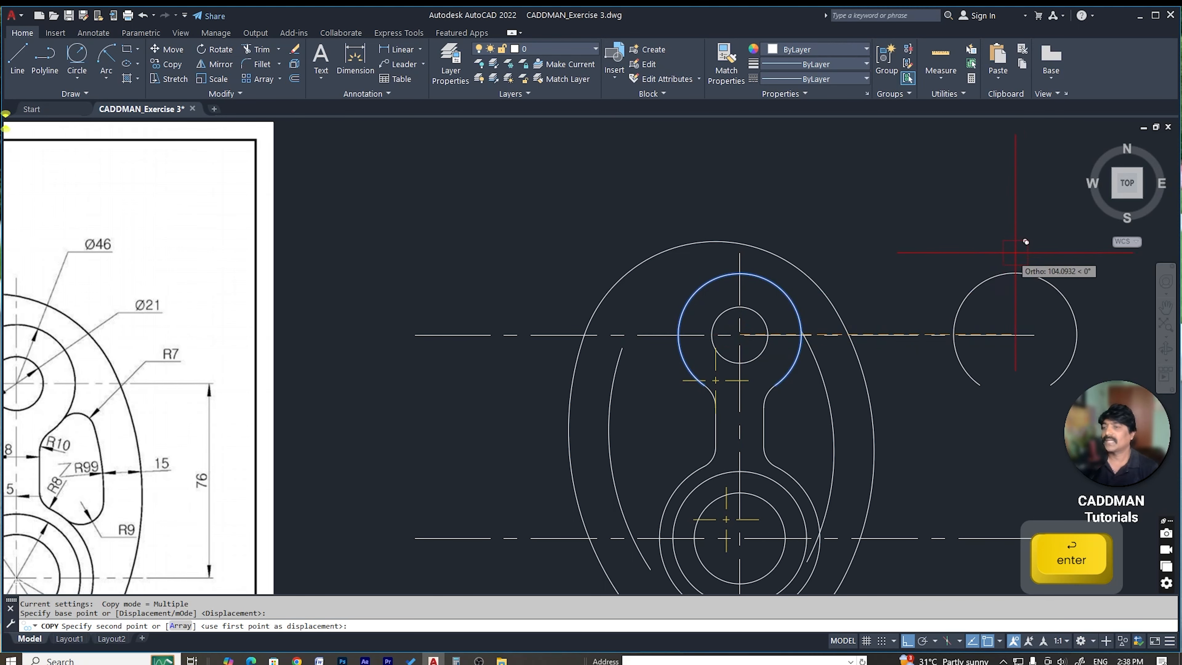
{"action": "left_click", "coordinate": [753, 319]}
{"action": "key", "text": "Escape"}
{"action": "scroll", "coordinate": [800, 252], "scroll_direction": "down", "scroll_amount": 5}
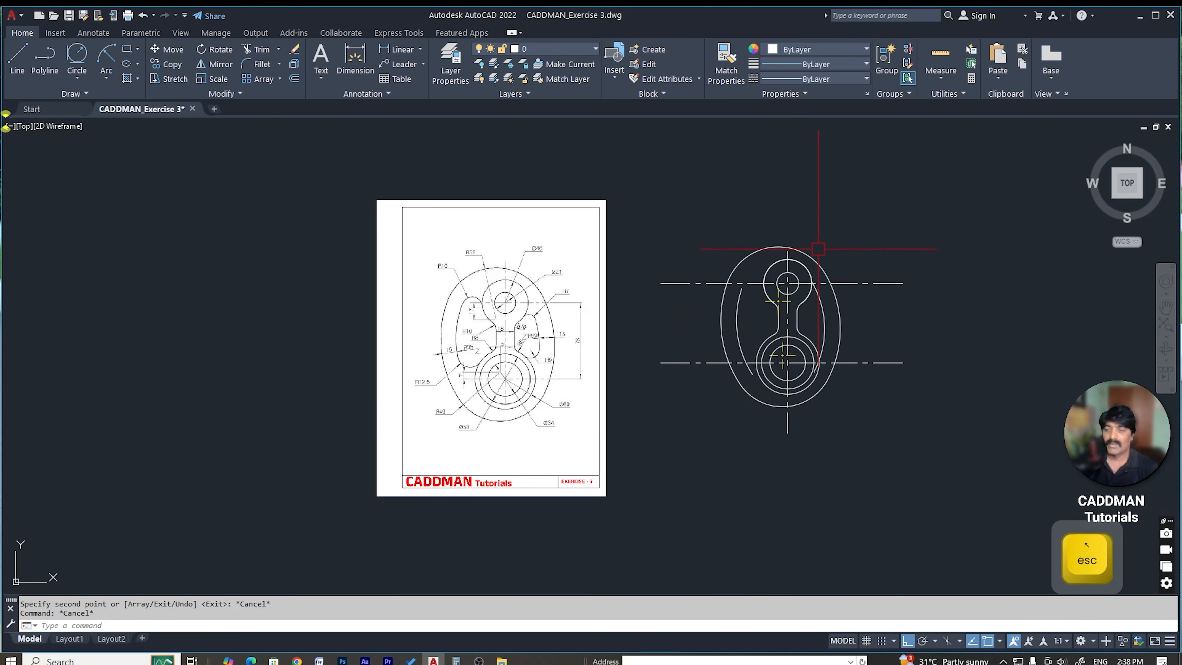
Step: Try a 10 mm radius fillet between the Ø46 arc and the upper end of the left inner offset arc
{"action": "scroll", "coordinate": [765, 281], "scroll_direction": "up", "scroll_amount": 3}
{"action": "scroll", "coordinate": [747, 290], "scroll_direction": "up", "scroll_amount": 2}
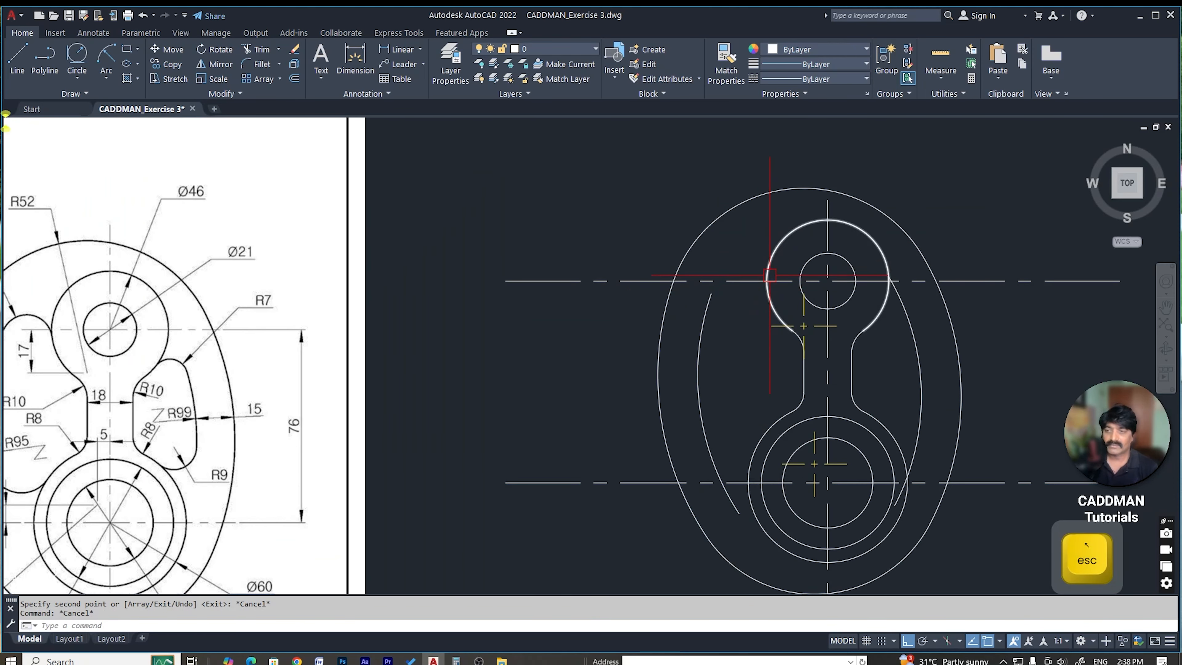
{"action": "type", "text": "f"}
{"action": "key", "text": "space"}
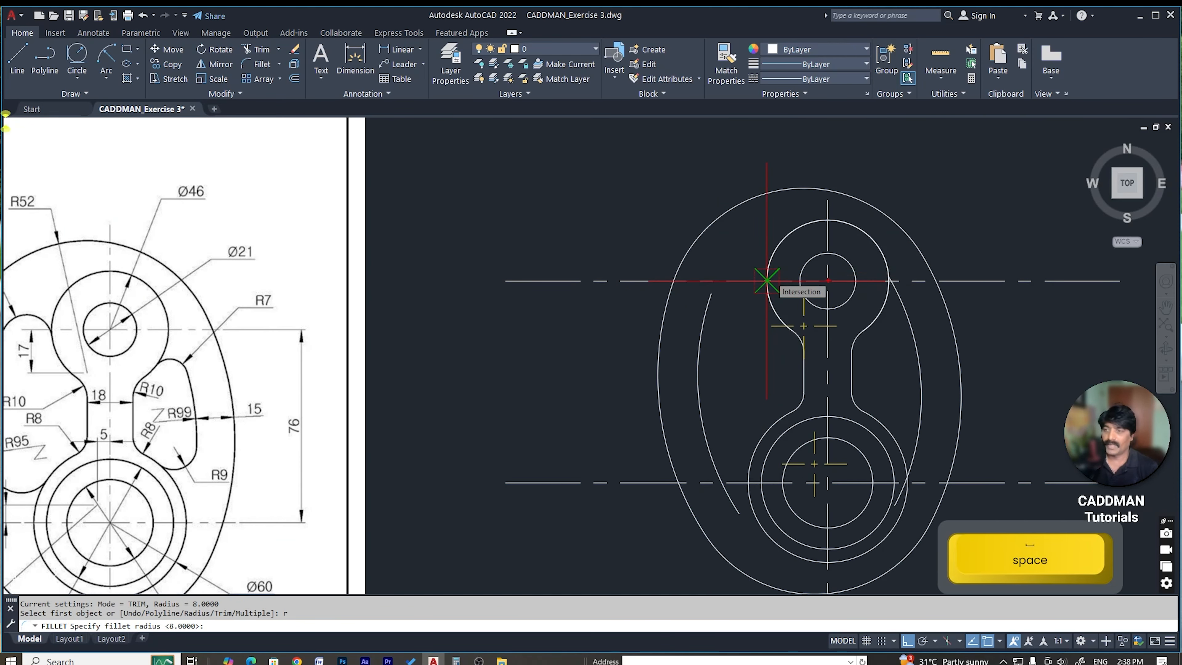
{"action": "scroll", "coordinate": [794, 291], "scroll_direction": "down", "scroll_amount": 2}
{"action": "type", "text": "10"}
{"action": "key", "text": "Return"}
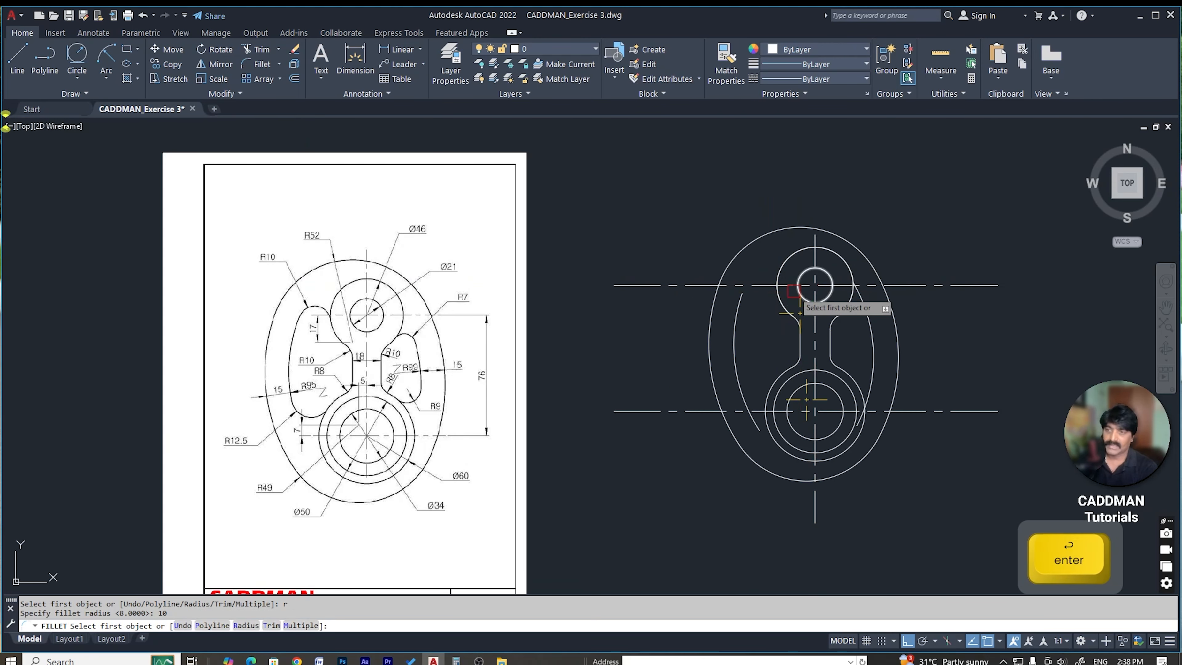
{"action": "left_click", "coordinate": [780, 264]}
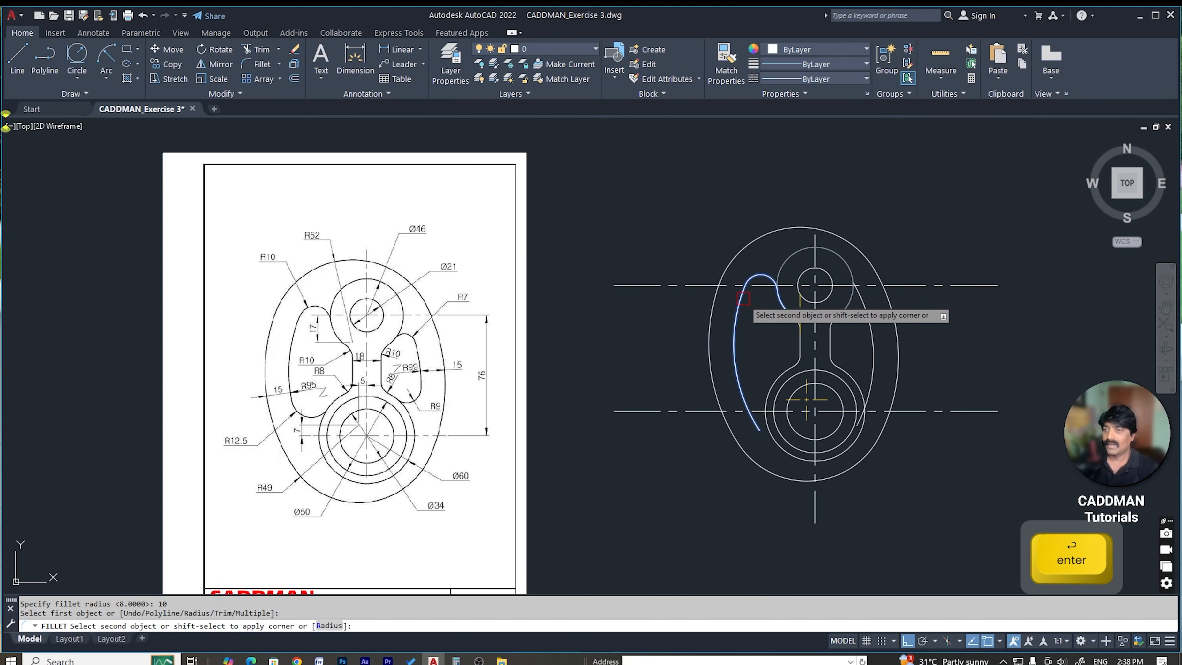
{"action": "left_click", "coordinate": [741, 303]}
{"action": "scroll", "coordinate": [789, 310], "scroll_direction": "up", "scroll_amount": 3}
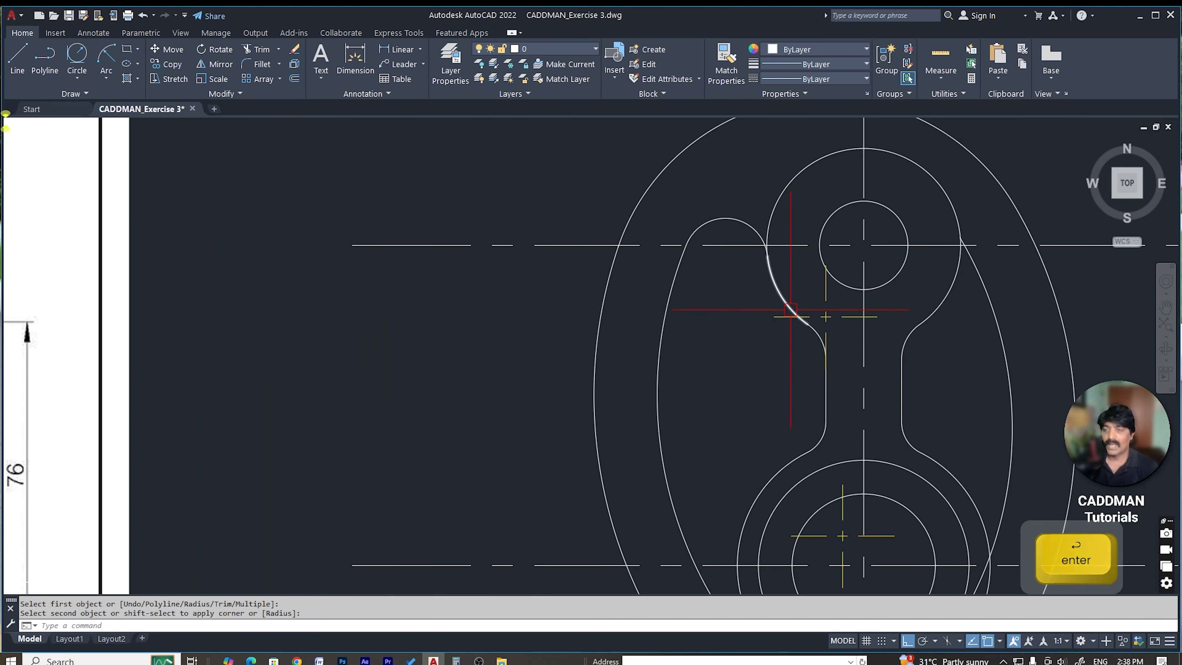
Step: Undo the R10 fillet and the in-place copy of the Ø46 arc
{"action": "key", "text": "ctrl+z"}
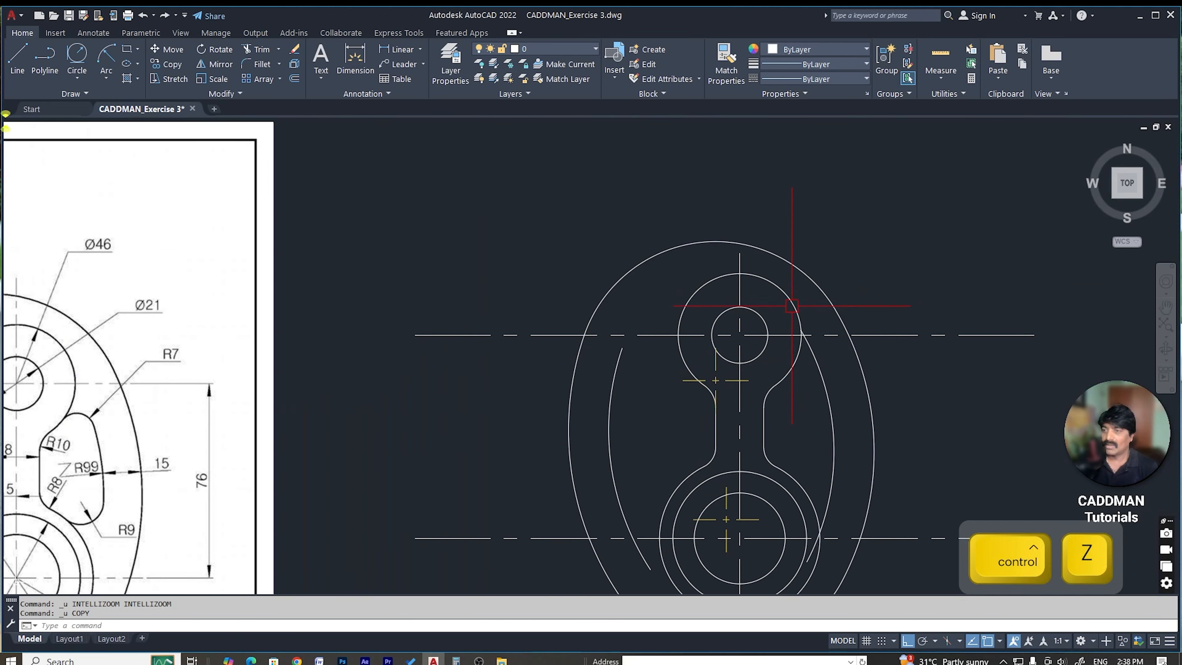
{"action": "left_click", "coordinate": [794, 299]}
{"action": "key", "text": "Escape"}
{"action": "key", "text": "Escape"}
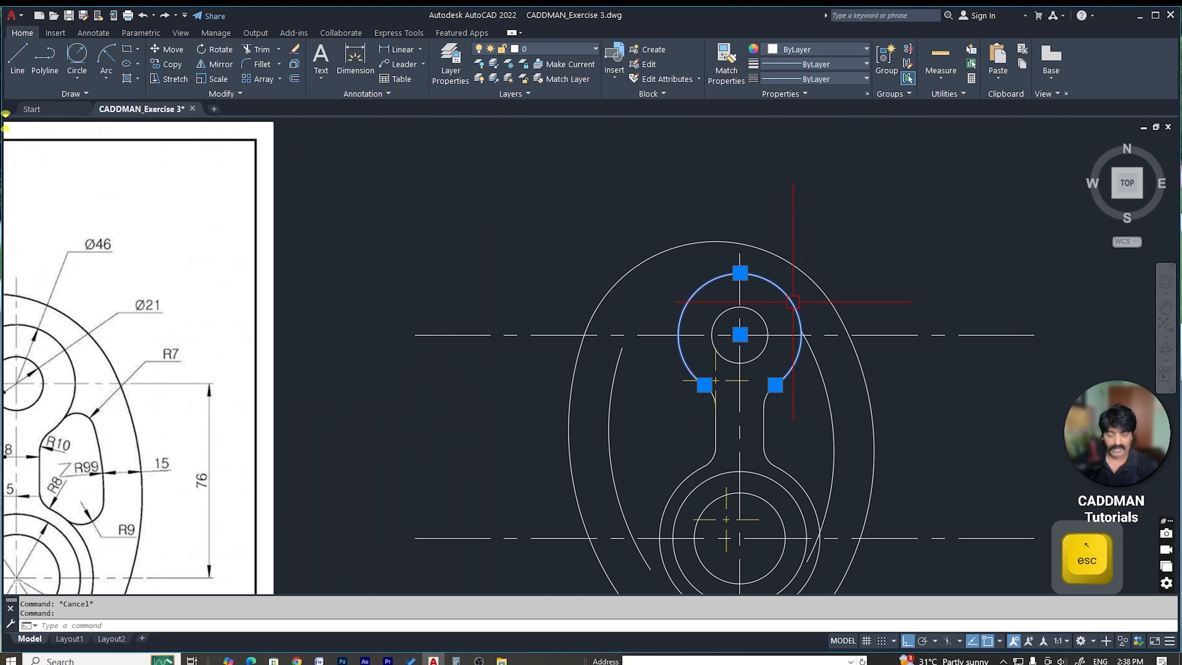
{"action": "key", "text": "Escape"}
{"action": "key", "text": "Escape"}
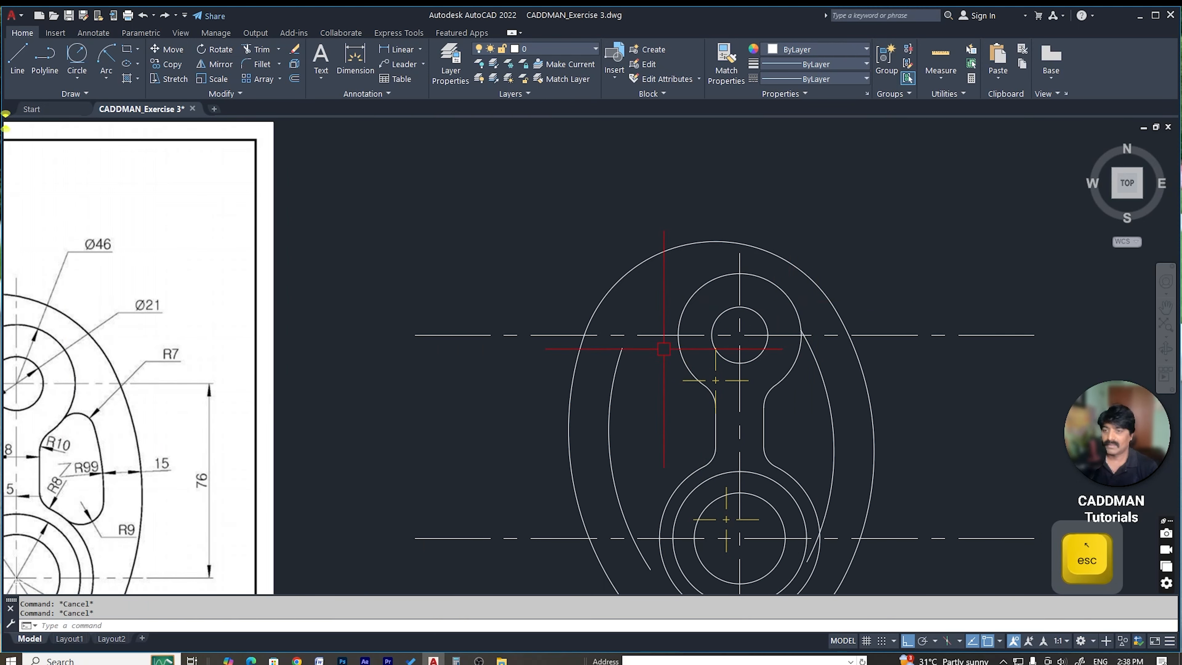
Step: Fillet the single Ø46 arc and the left inner offset arc at radius 10 mm, and undo that fillet
{"action": "type", "text": "f"}
{"action": "key", "text": "space"}
{"action": "type", "text": "r"}
{"action": "key", "text": "space"}
{"action": "type", "text": "10"}
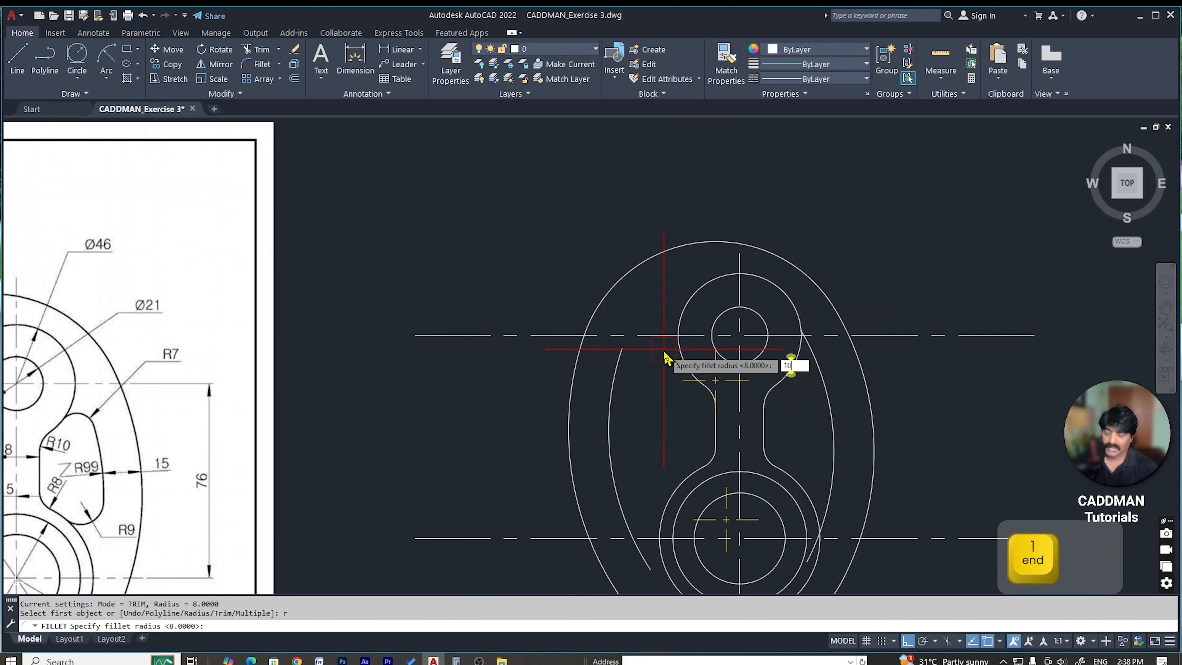
{"action": "key", "text": "Return"}
{"action": "left_click", "coordinate": [681, 356]}
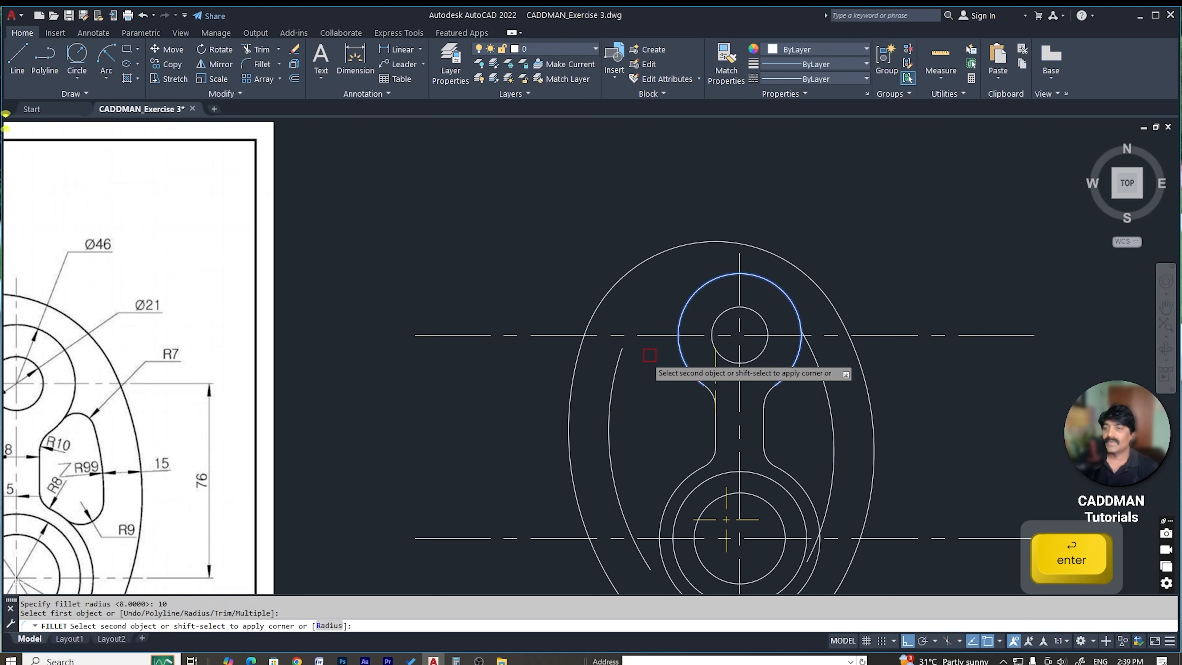
{"action": "left_click", "coordinate": [617, 364]}
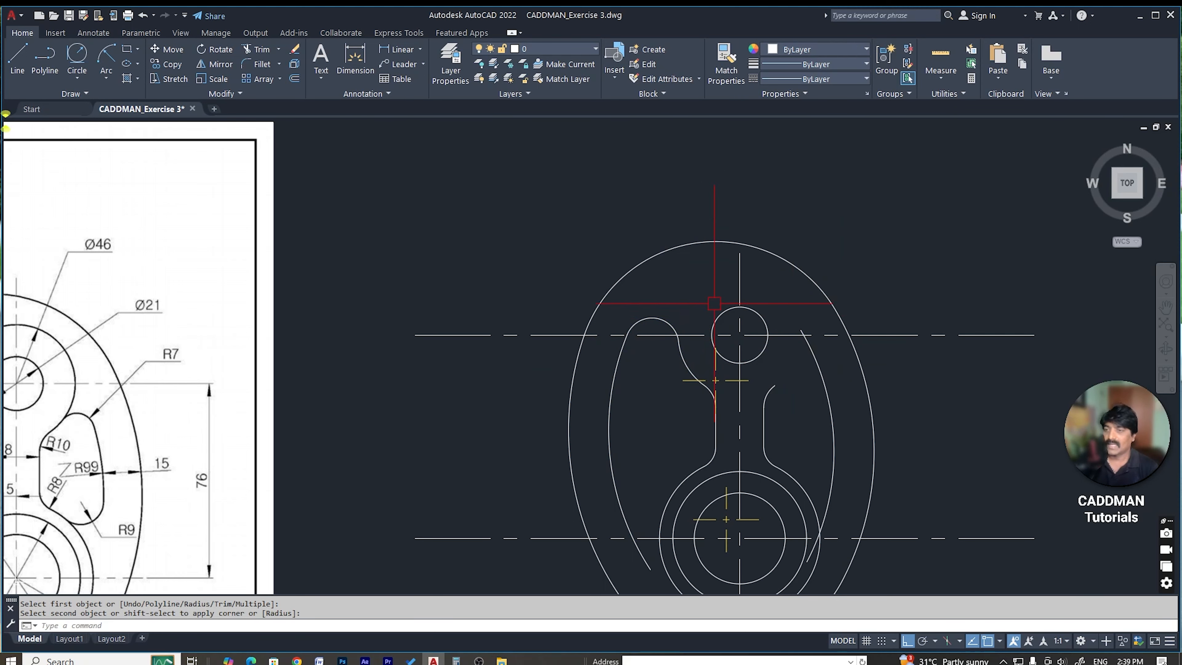
{"action": "key", "text": "ctrl+z"}
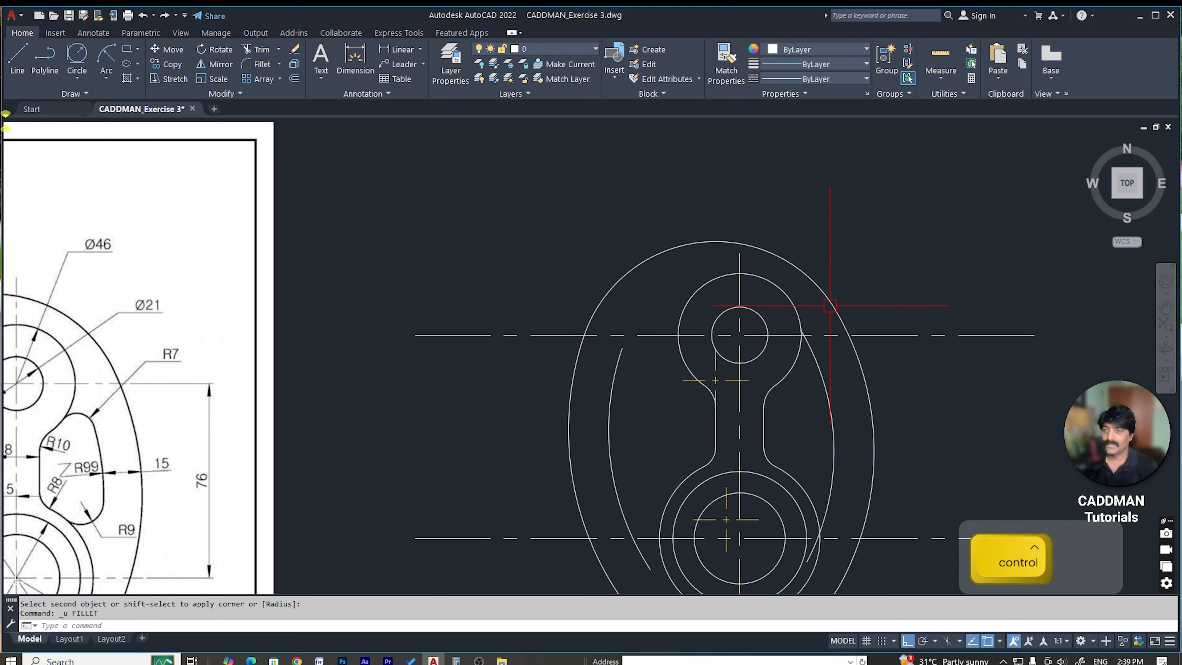
Step: Make a duplicate of the Ø46 arc exactly in place, copying it from its centre to the same centre
{"action": "key", "text": "Escape"}
{"action": "left_click", "coordinate": [794, 306]}
{"action": "type", "text": "co"}
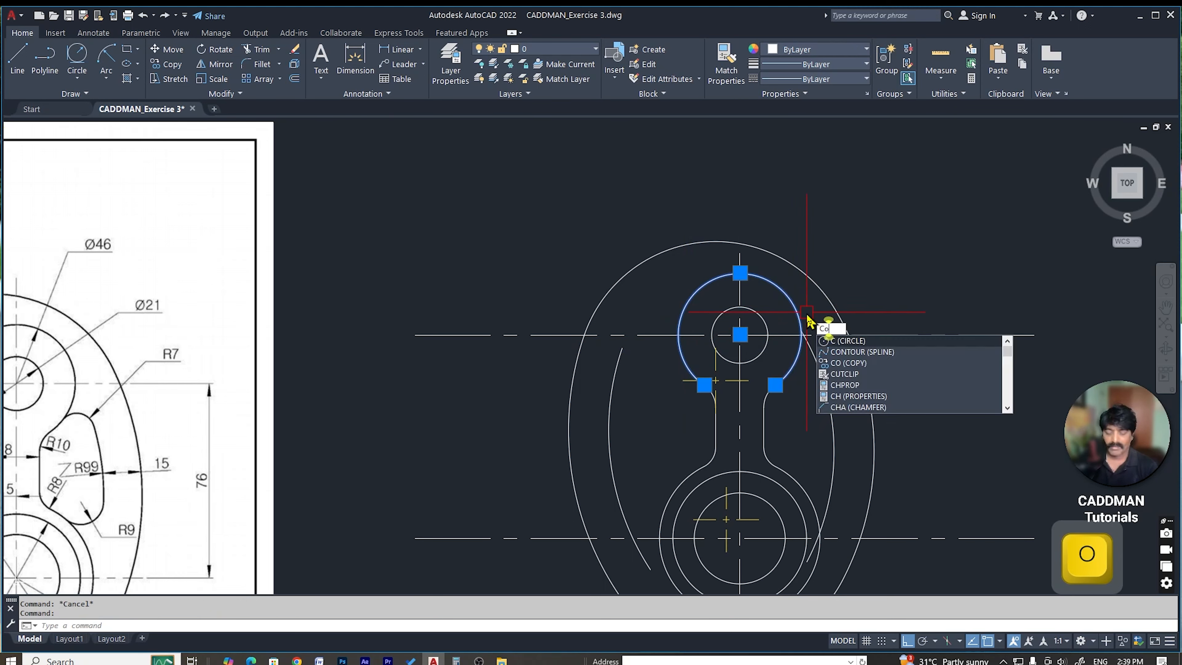
{"action": "key", "text": "Return"}
{"action": "left_click", "coordinate": [741, 335]}
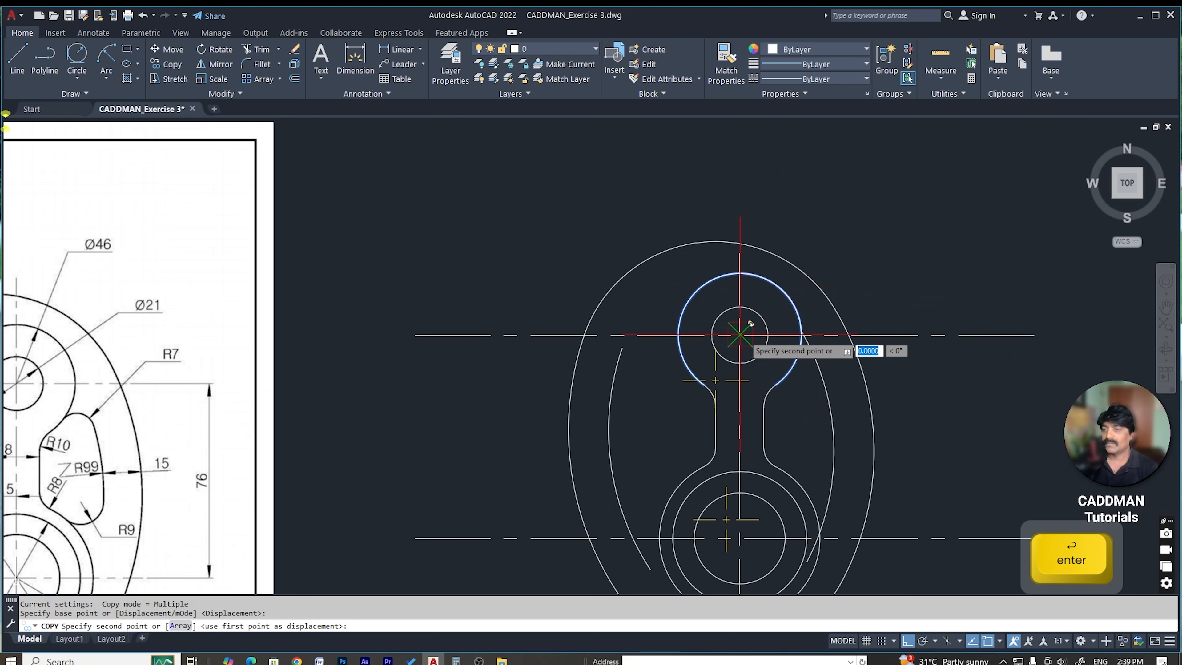
{"action": "scroll", "coordinate": [740, 334], "scroll_direction": "down", "scroll_amount": 5}
{"action": "scroll", "coordinate": [767, 327], "scroll_direction": "up", "scroll_amount": 5}
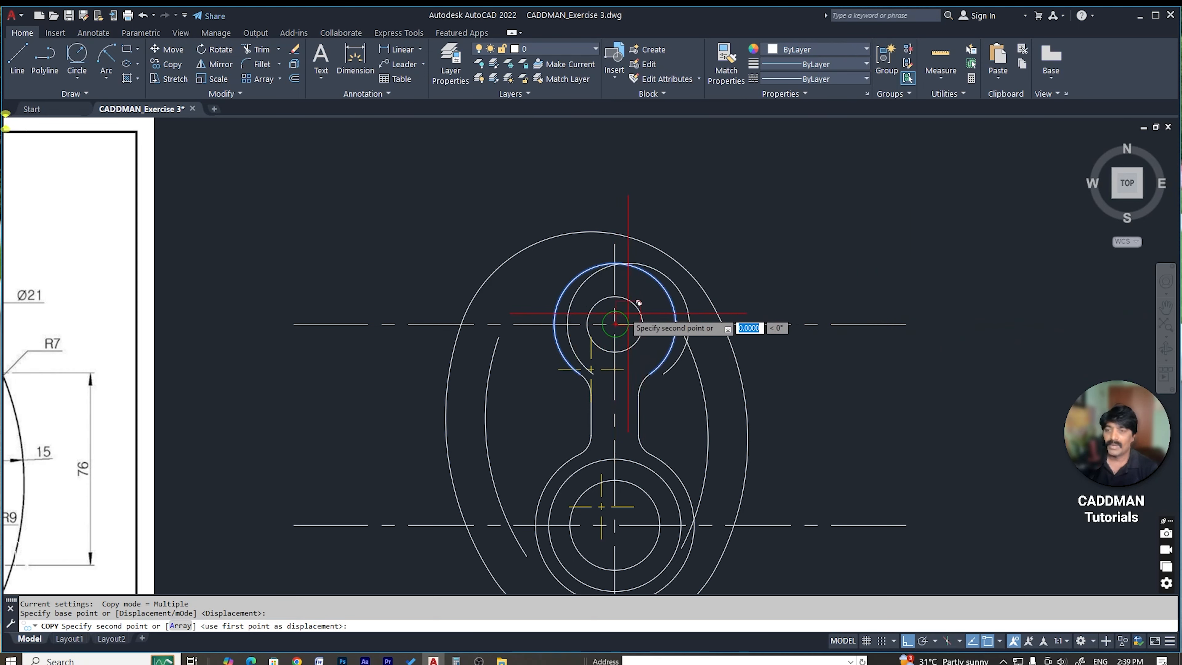
{"action": "key", "text": "Escape"}
Step: Fillet the upper end of the left inner offset arc to the Ø46 arc with a 10 mm radius
{"action": "scroll", "coordinate": [775, 270], "scroll_direction": "down", "scroll_amount": 2}
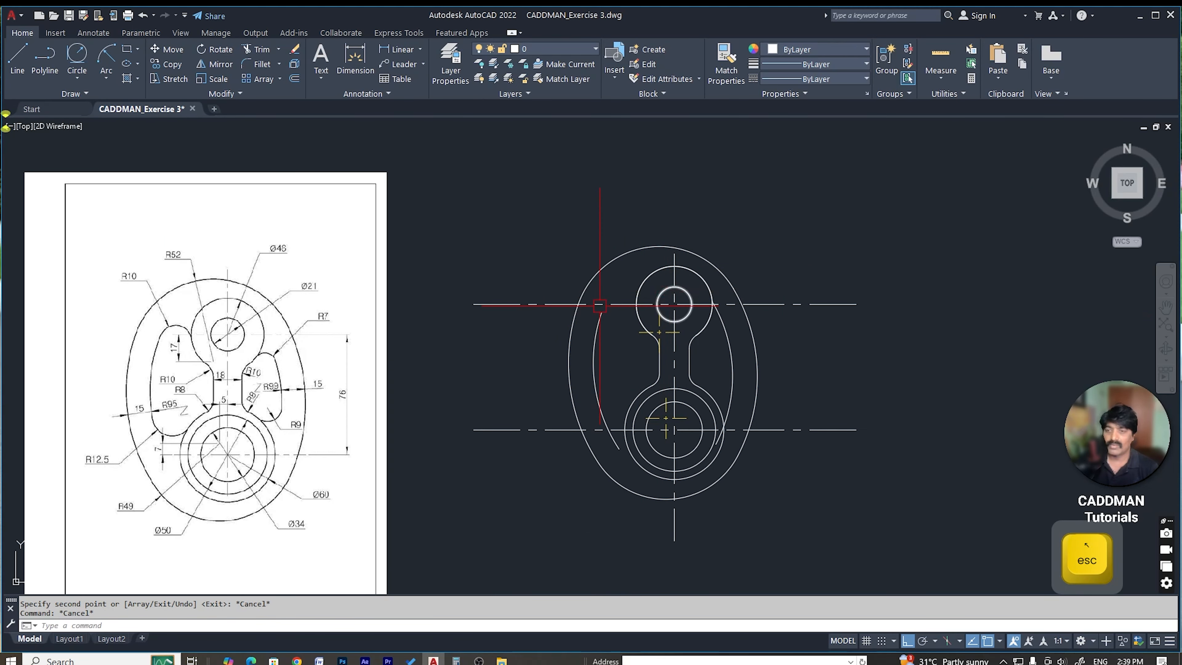
{"action": "type", "text": "f"}
{"action": "key", "text": "space"}
{"action": "type", "text": "r"}
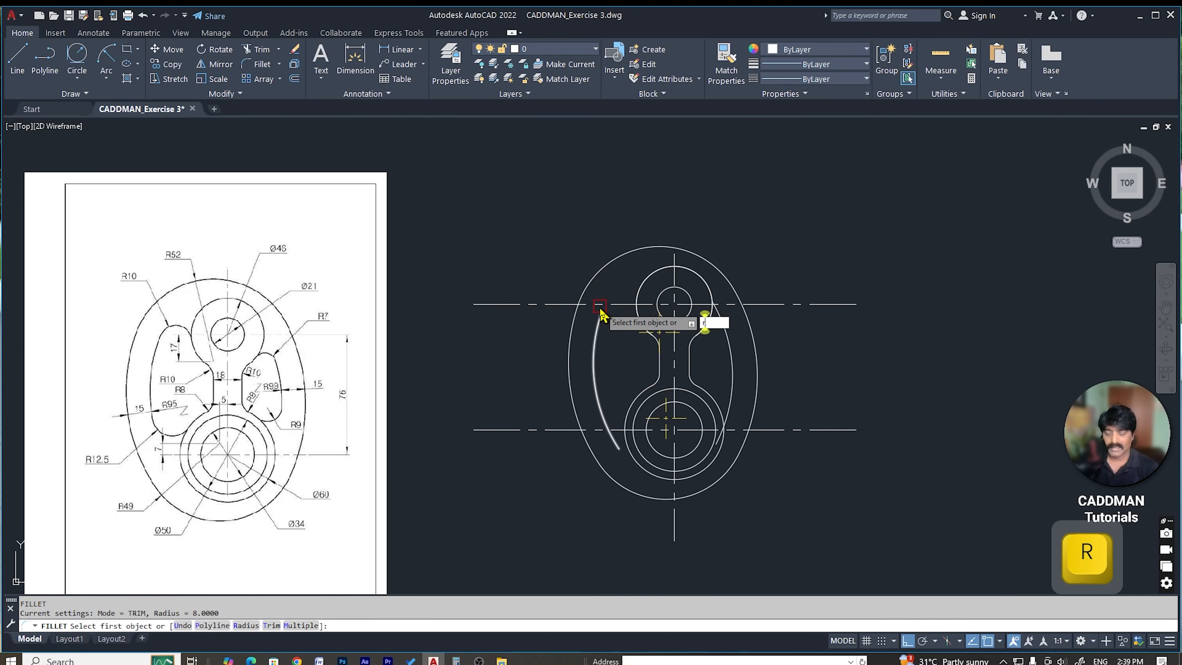
{"action": "key", "text": "space"}
{"action": "type", "text": "10"}
{"action": "key", "text": "Return"}
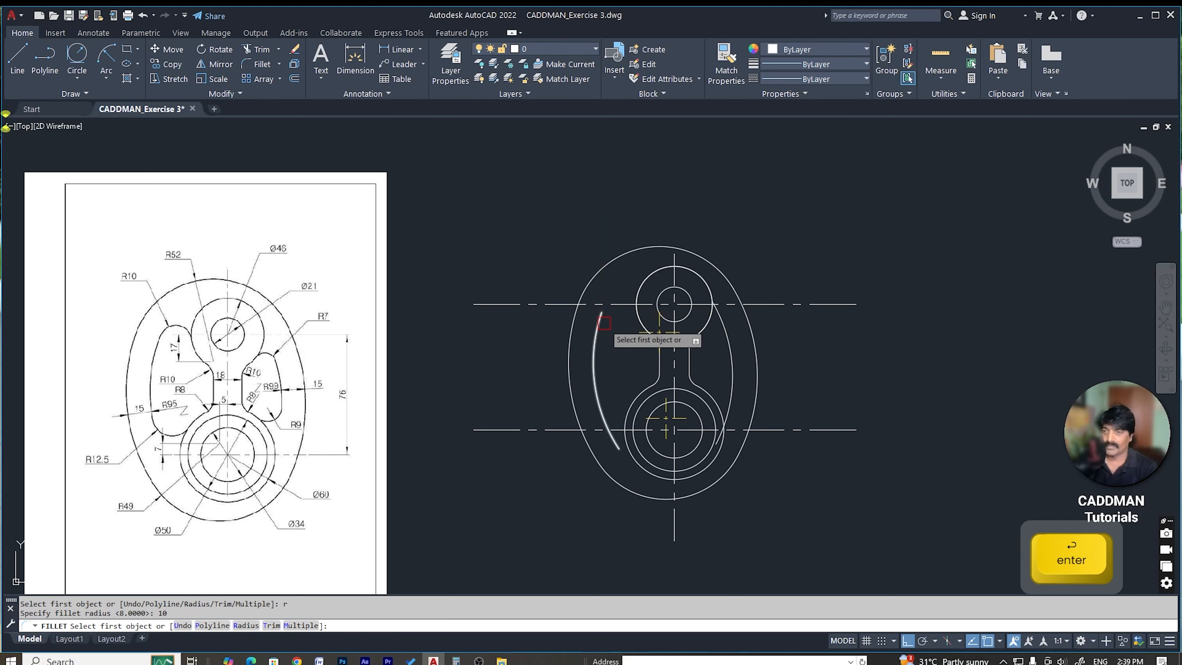
{"action": "left_click", "coordinate": [599, 326]}
{"action": "key", "text": "Escape"}
{"action": "key", "text": "Escape"}
{"action": "scroll", "coordinate": [702, 305], "scroll_direction": "up", "scroll_amount": 2}
{"action": "scroll", "coordinate": [700, 315], "scroll_direction": "down", "scroll_amount": 2}
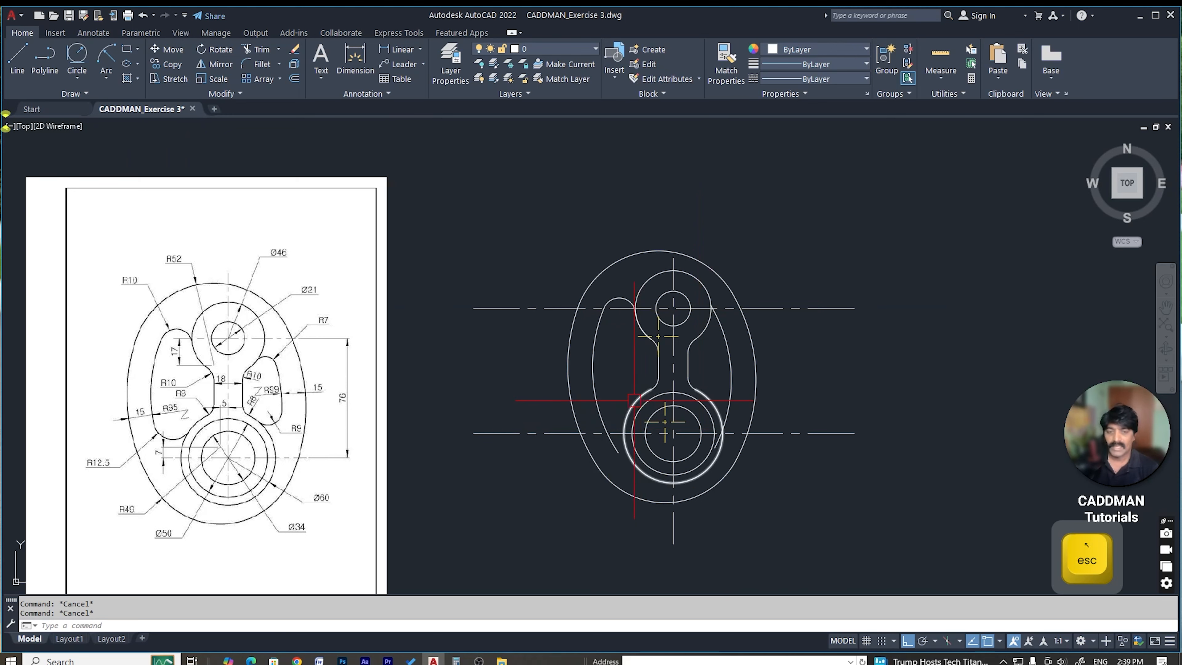
Step: Copy the Ø60 arc around the lower hole exactly in place, from its centre to the same centre
{"action": "scroll", "coordinate": [124, 464], "scroll_direction": "up", "scroll_amount": 5}
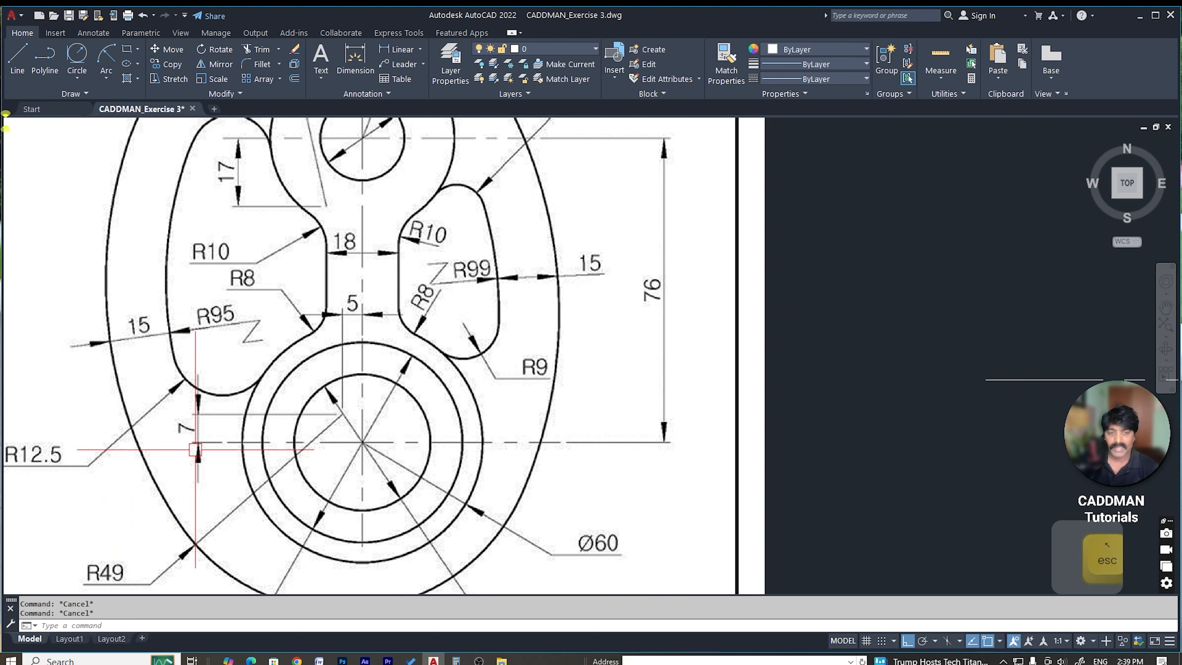
{"action": "scroll", "coordinate": [219, 433], "scroll_direction": "down", "scroll_amount": 5}
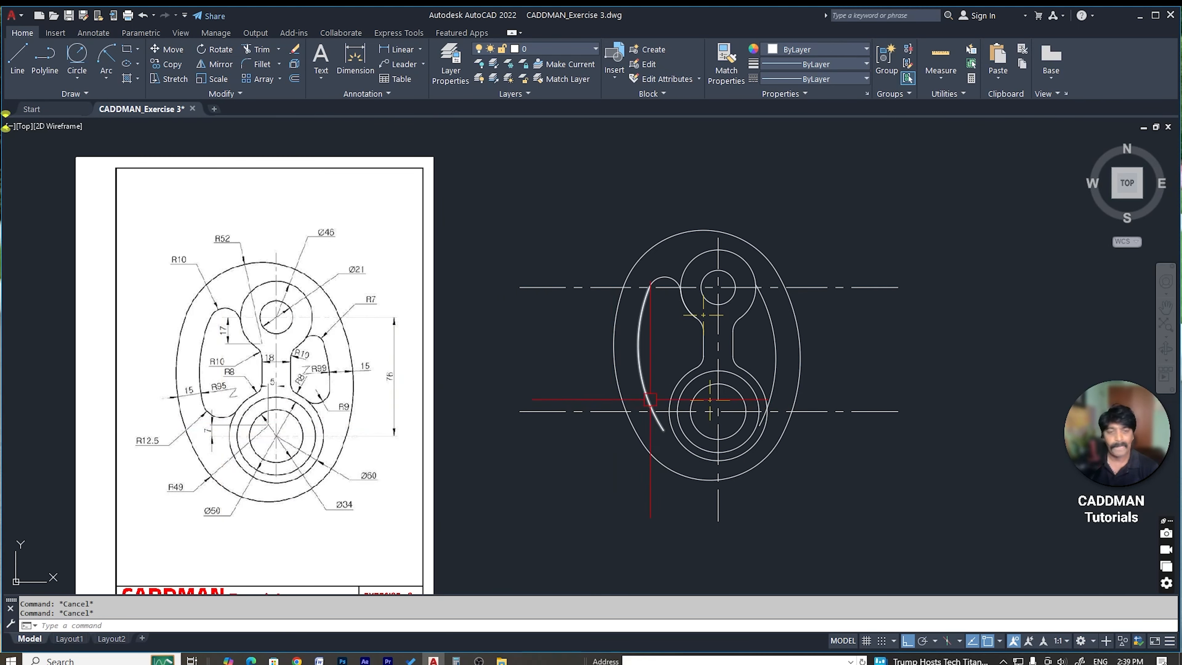
{"action": "scroll", "coordinate": [651, 399], "scroll_direction": "up", "scroll_amount": 2}
{"action": "left_click", "coordinate": [692, 378]}
{"action": "type", "text": "co"}
{"action": "key", "text": "Return"}
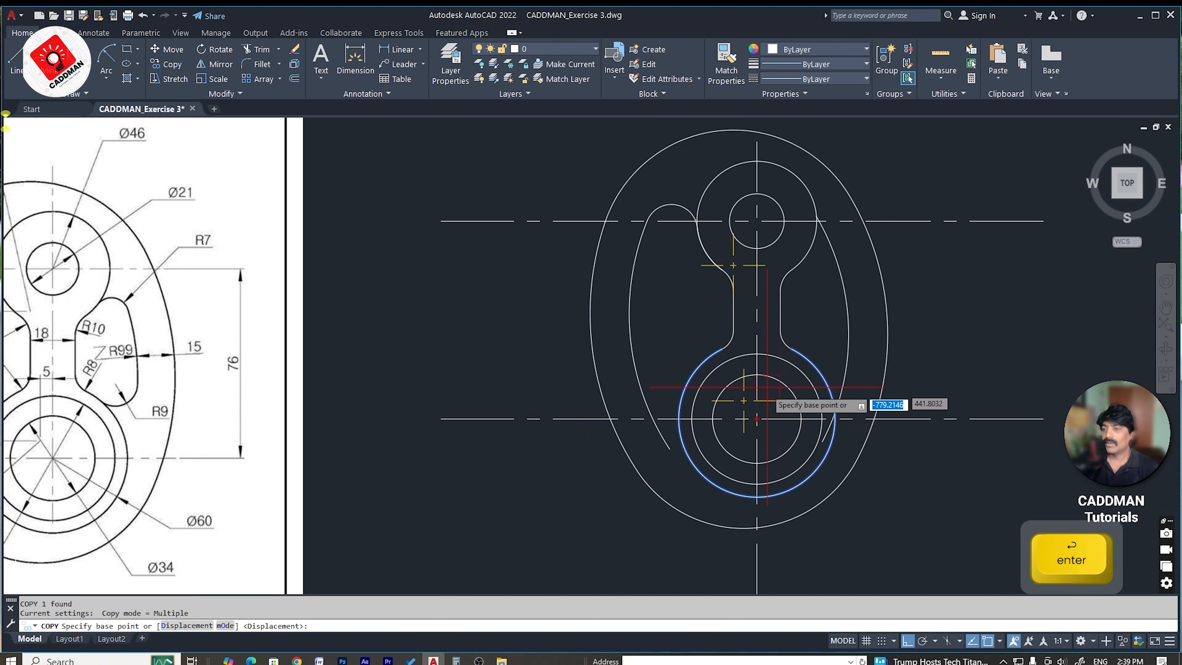
{"action": "left_click", "coordinate": [757, 419]}
{"action": "scroll", "coordinate": [713, 430], "scroll_direction": "down", "scroll_amount": 6}
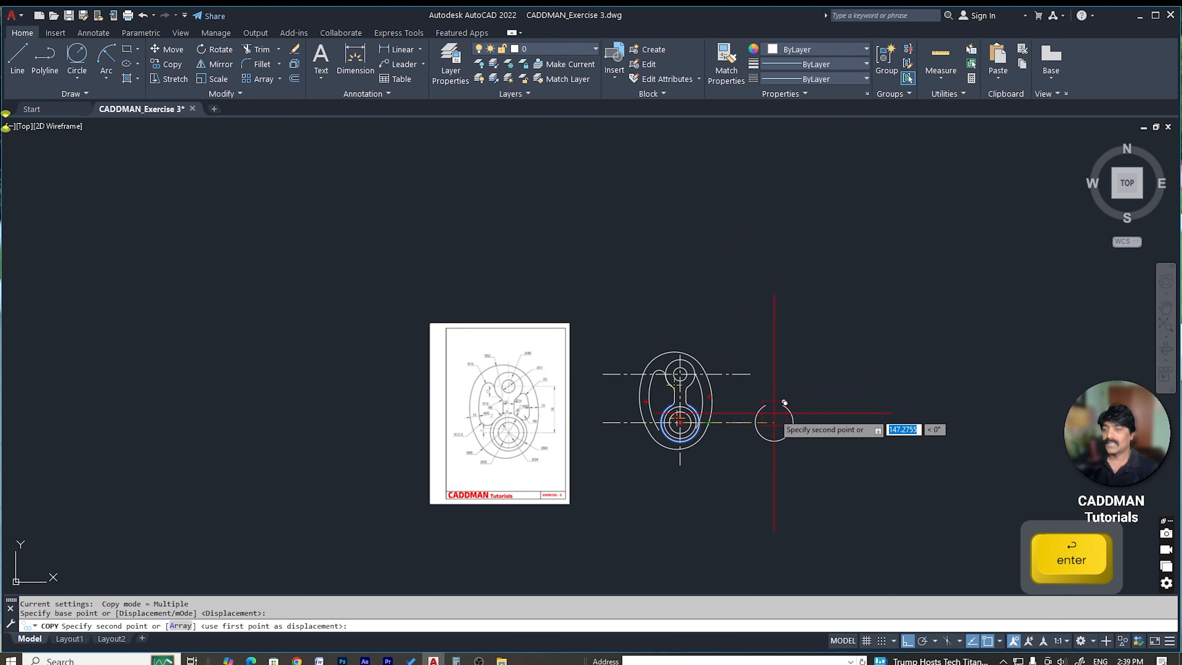
{"action": "scroll", "coordinate": [937, 417], "scroll_direction": "up", "scroll_amount": 2}
{"action": "scroll", "coordinate": [583, 428], "scroll_direction": "up", "scroll_amount": 6}
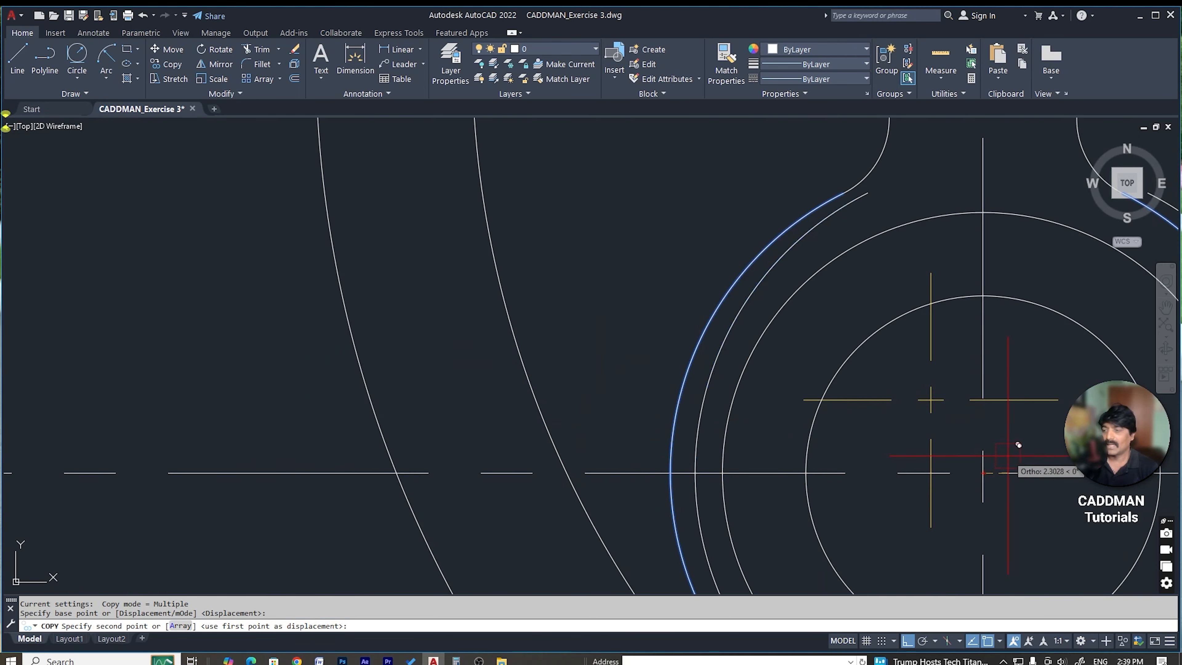
{"action": "left_click", "coordinate": [1068, 331]}
{"action": "key", "text": "Escape"}
{"action": "key", "text": "Escape"}
Step: Fillet the lower end of the left inner offset arc to the Ø60 arc with a 12.5 mm radius
{"action": "scroll", "coordinate": [750, 436], "scroll_direction": "down", "scroll_amount": 4}
{"action": "scroll", "coordinate": [712, 386], "scroll_direction": "up", "scroll_amount": 2}
{"action": "scroll", "coordinate": [712, 419], "scroll_direction": "down", "scroll_amount": 2}
{"action": "scroll", "coordinate": [377, 372], "scroll_direction": "up", "scroll_amount": 3}
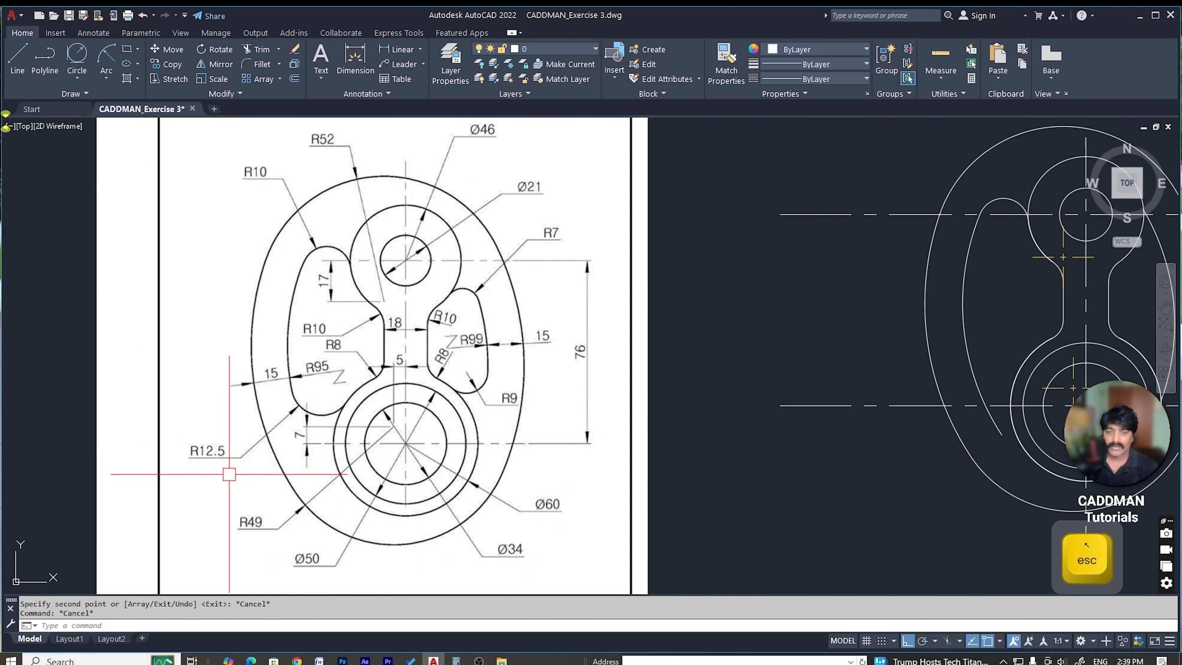
{"action": "scroll", "coordinate": [230, 471], "scroll_direction": "down", "scroll_amount": 2}
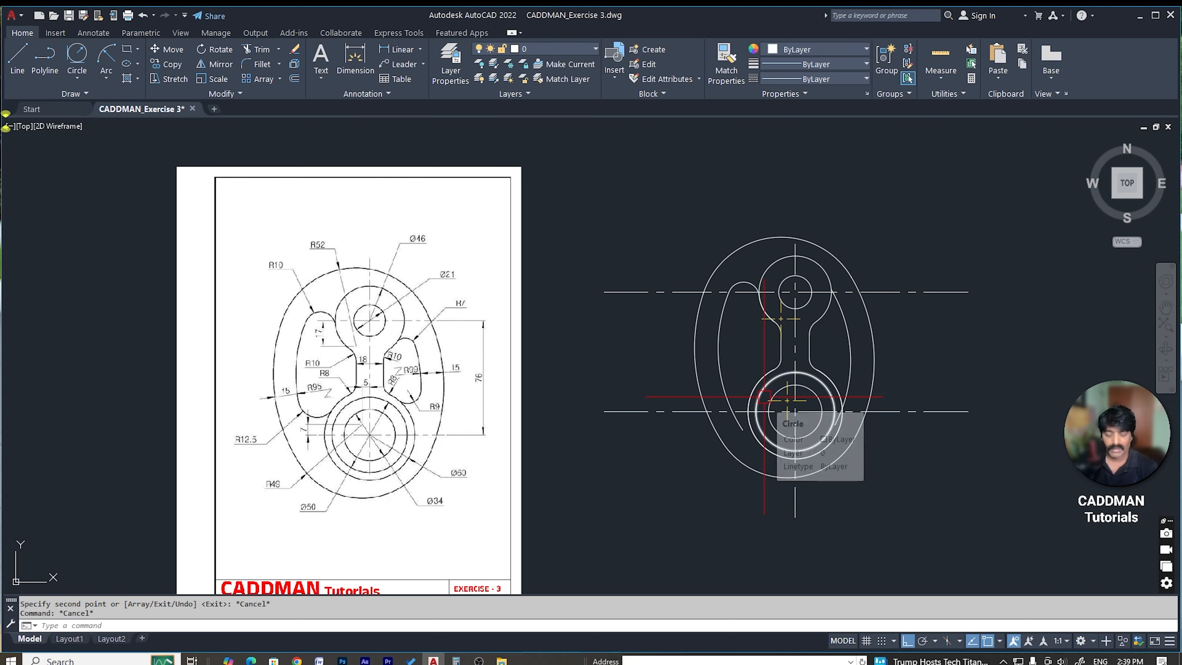
{"action": "type", "text": "f"}
{"action": "key", "text": "space"}
{"action": "type", "text": "r"}
{"action": "key", "text": "space"}
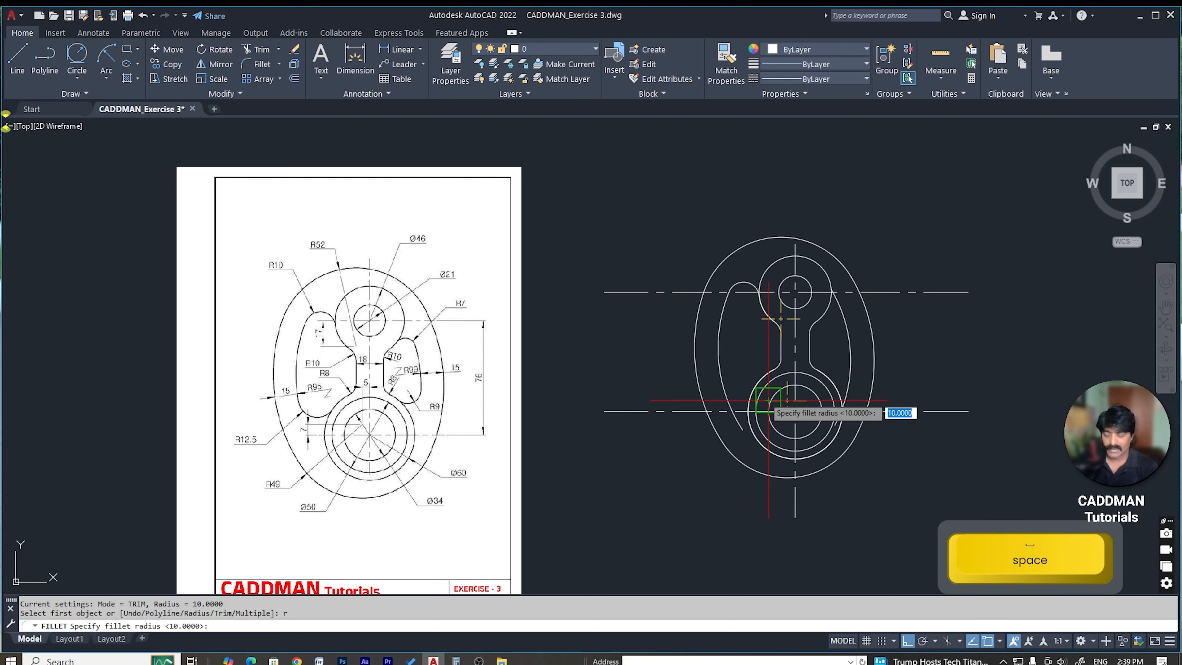
{"action": "type", "text": "12.5"}
{"action": "key", "text": "Return"}
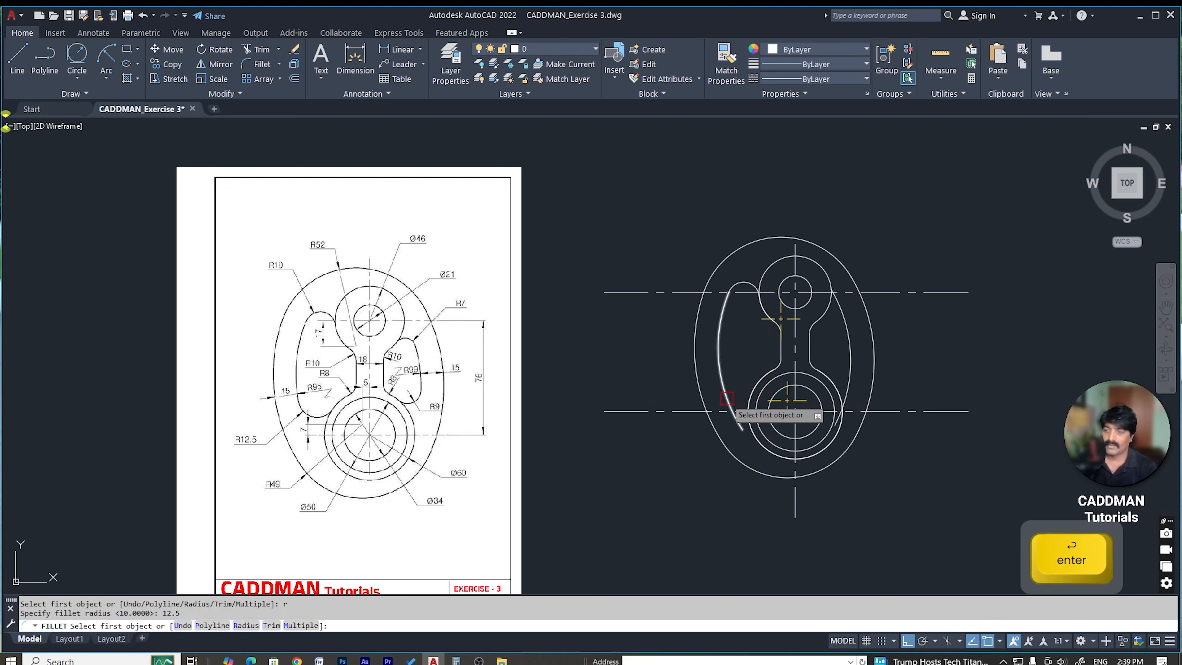
{"action": "left_click", "coordinate": [754, 380]}
{"action": "key", "text": "Escape"}
{"action": "key", "text": "Escape"}
Step: Erase the leftover duplicate arc pieces lying over the Ø46 and Ø60 arcs beside the left opening
{"action": "scroll", "coordinate": [766, 375], "scroll_direction": "up", "scroll_amount": 5}
{"action": "left_click", "coordinate": [770, 377]}
{"action": "type", "text": "e"}
{"action": "key", "text": "space"}
{"action": "left_click", "coordinate": [762, 203]}
{"action": "type", "text": "e"}
{"action": "key", "text": "space"}
{"action": "key", "text": "Escape"}
Step: Examine the finished left opening and compare the right offset arc with the R7 and R9 ends in the reference
{"action": "scroll", "coordinate": [752, 282], "scroll_direction": "down", "scroll_amount": 5}
{"action": "scroll", "coordinate": [773, 252], "scroll_direction": "up", "scroll_amount": 5}
{"action": "scroll", "coordinate": [685, 333], "scroll_direction": "down", "scroll_amount": 5}
{"action": "scroll", "coordinate": [689, 316], "scroll_direction": "up", "scroll_amount": 5}
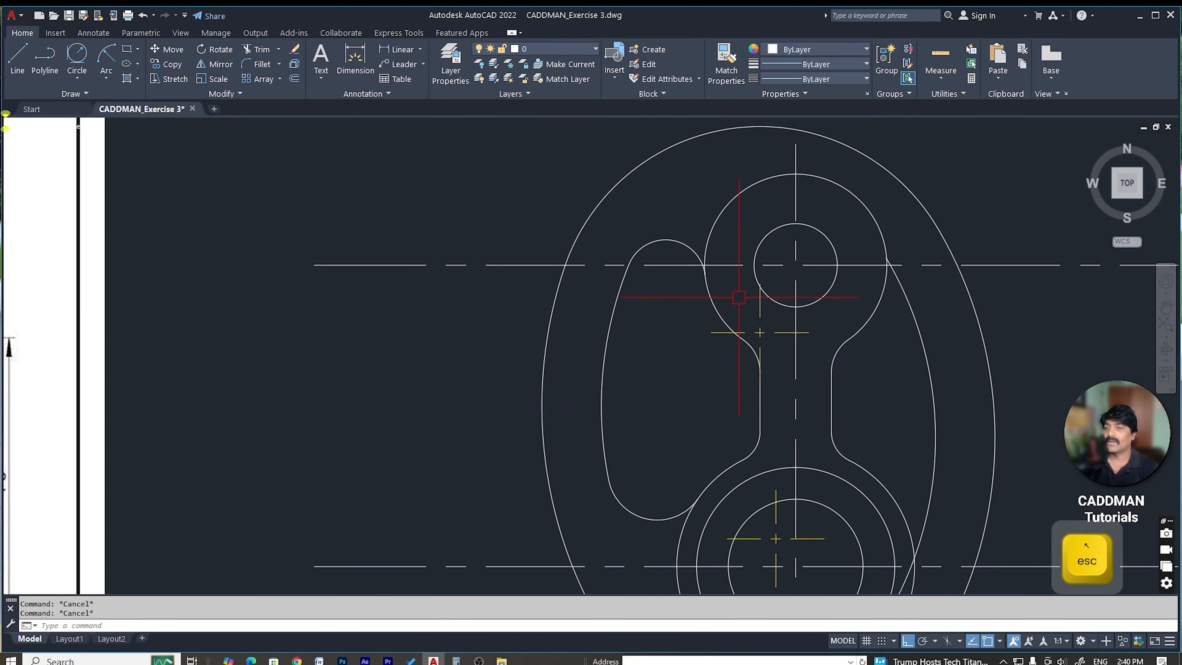
{"action": "key", "text": "Escape"}
{"action": "scroll", "coordinate": [728, 321], "scroll_direction": "down", "scroll_amount": 5}
{"action": "scroll", "coordinate": [770, 395], "scroll_direction": "up", "scroll_amount": 3}
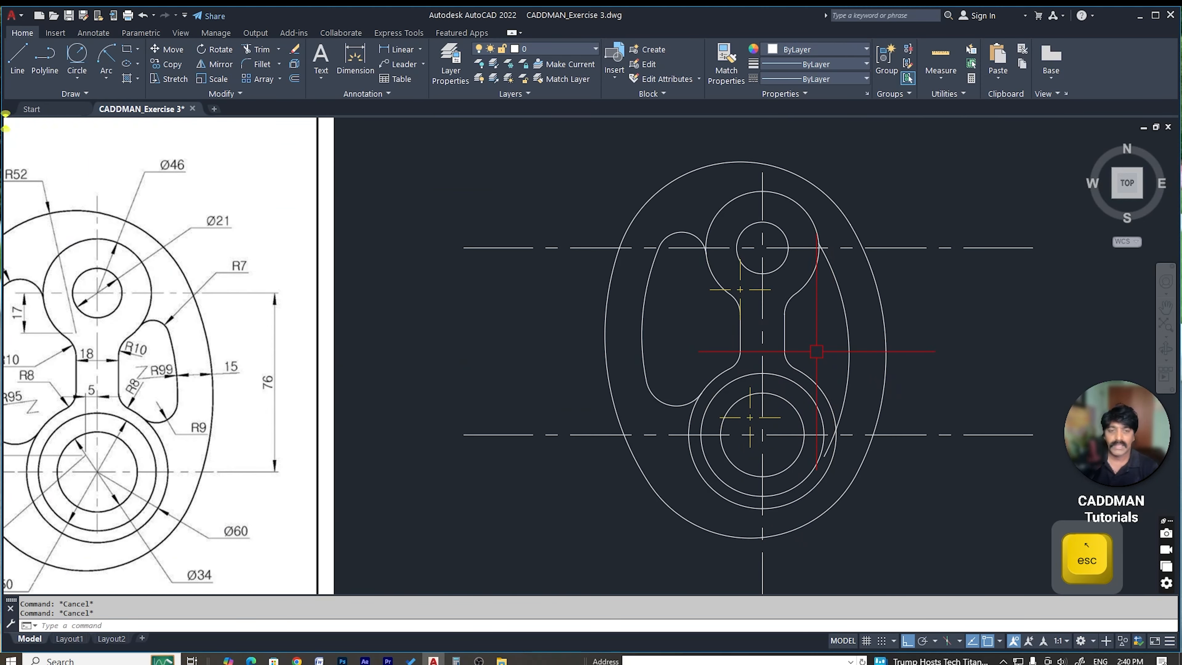
{"action": "scroll", "coordinate": [827, 276], "scroll_direction": "up", "scroll_amount": 3}
{"action": "scroll", "coordinate": [827, 276], "scroll_direction": "down", "scroll_amount": 3}
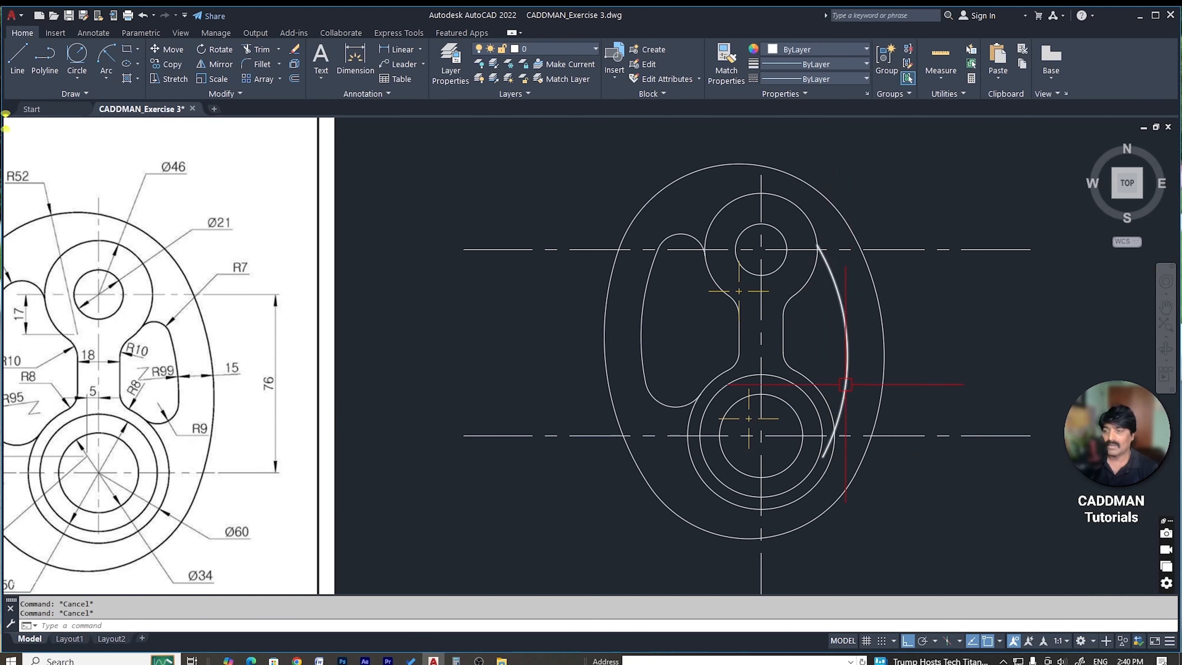
{"action": "key", "text": "Escape"}
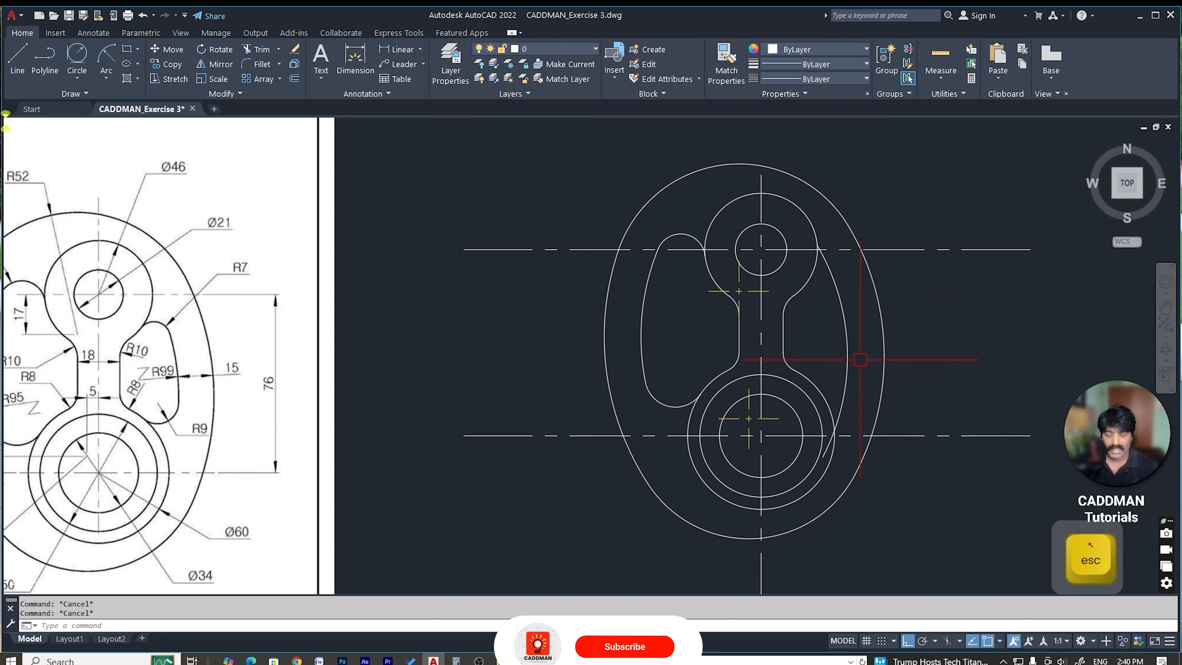
Step: Copy the Ø46 and Ø60 arcs exactly in place, using the upper hole's centre as base point
{"action": "left_click", "coordinate": [811, 220]}
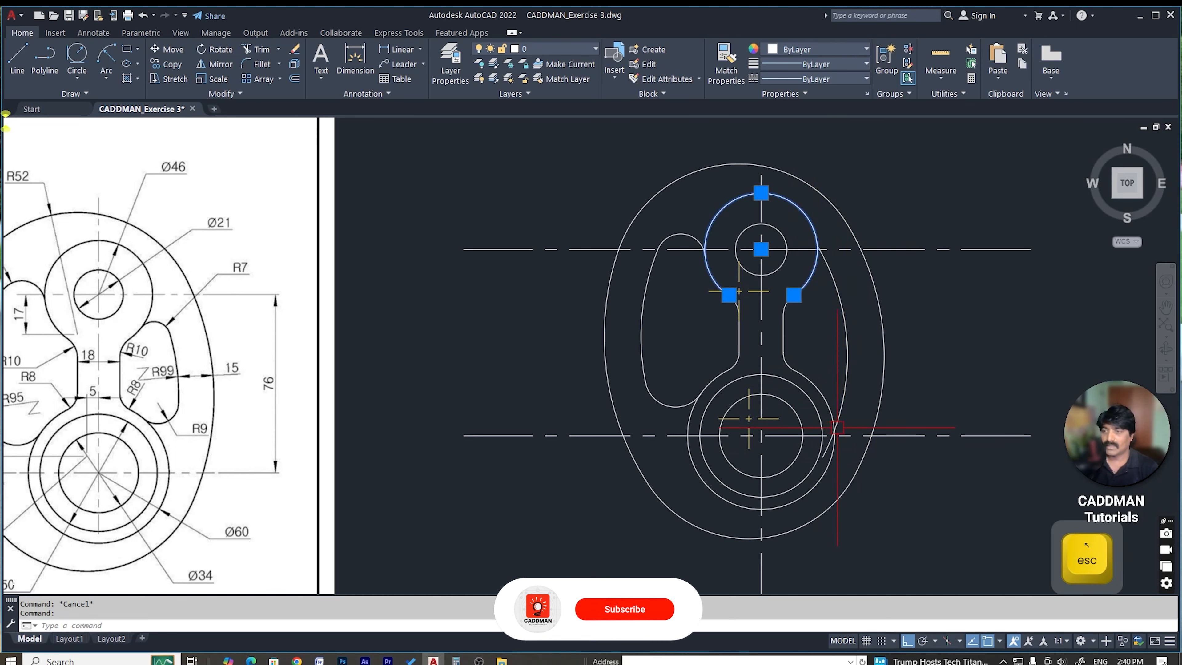
{"action": "left_click", "coordinate": [832, 404]}
{"action": "type", "text": "co"}
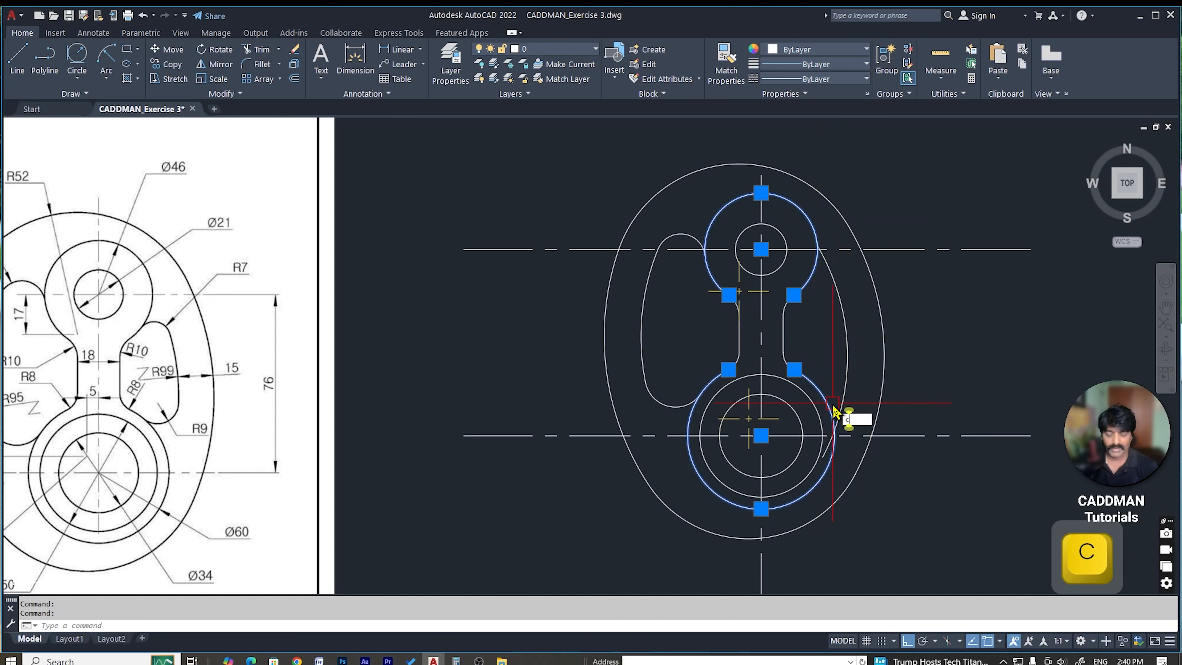
{"action": "key", "text": "Return"}
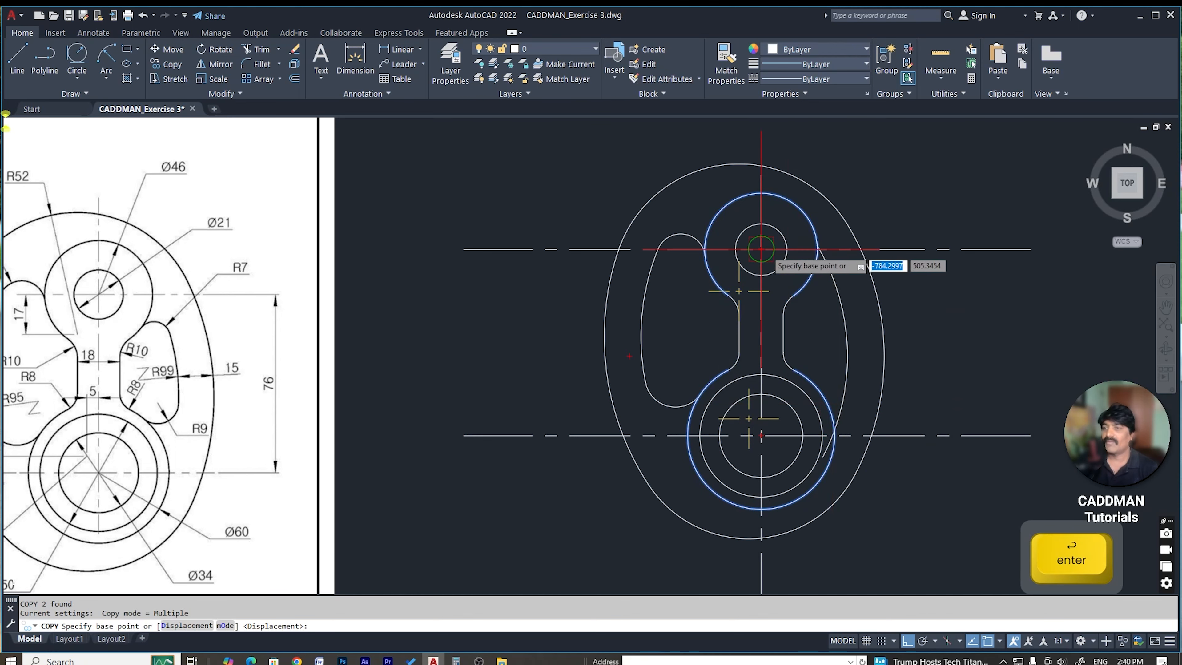
{"action": "left_click", "coordinate": [762, 249]}
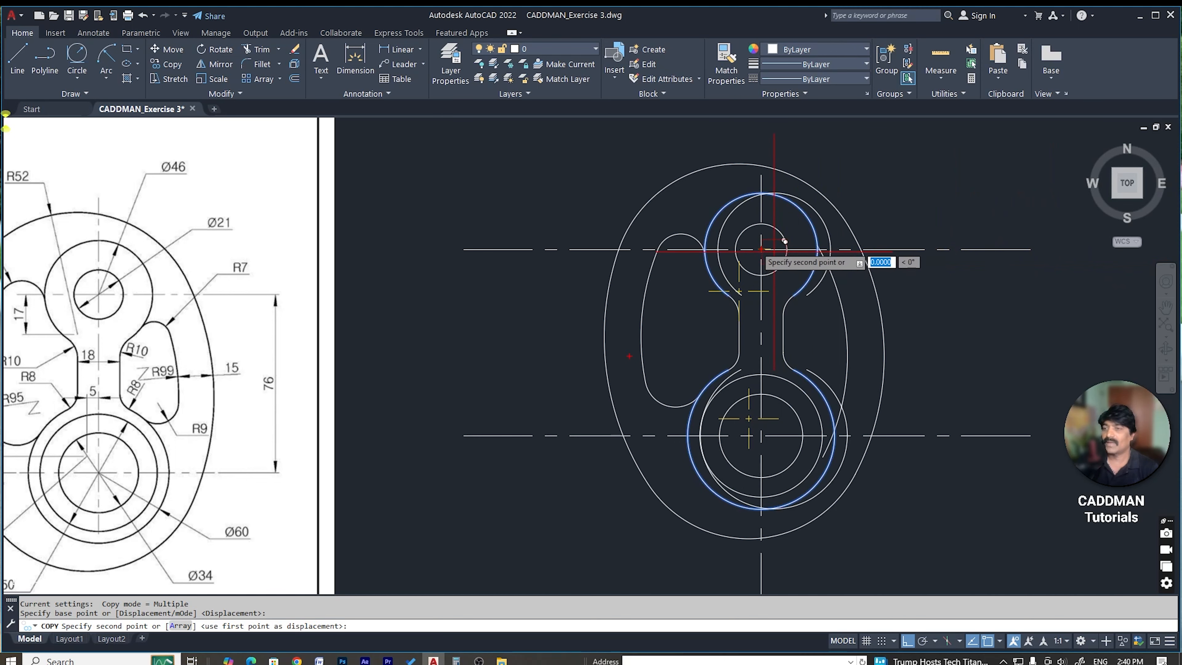
{"action": "scroll", "coordinate": [783, 237], "scroll_direction": "up", "scroll_amount": 4}
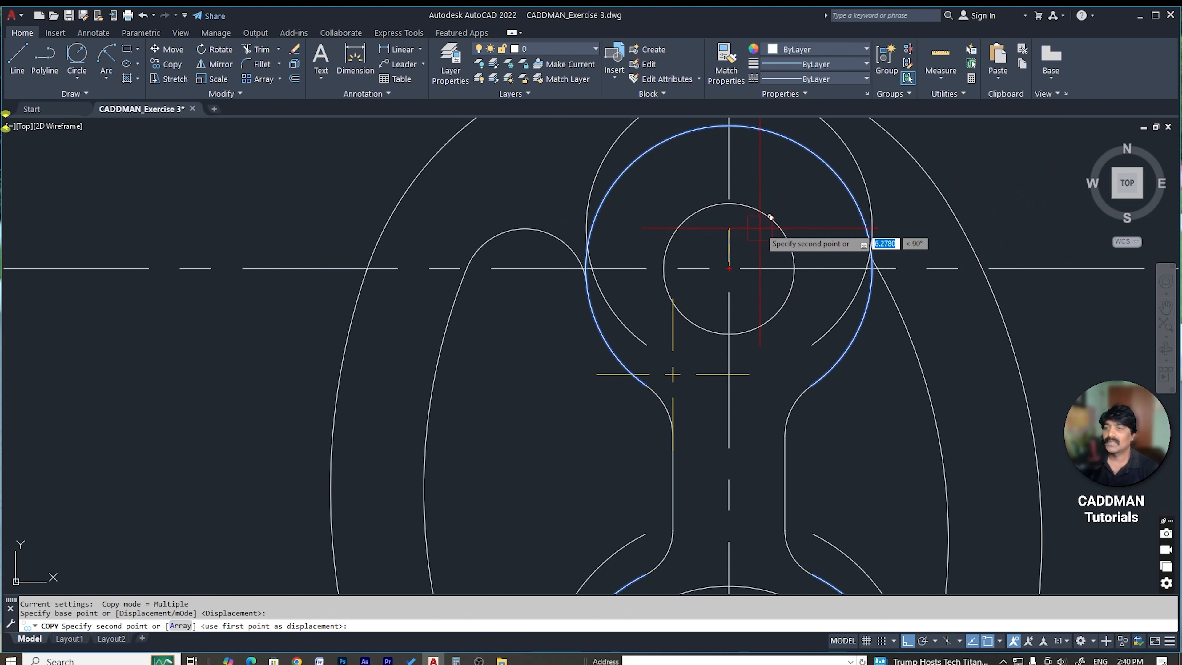
{"action": "key", "text": "Escape"}
{"action": "scroll", "coordinate": [810, 279], "scroll_direction": "down", "scroll_amount": 4}
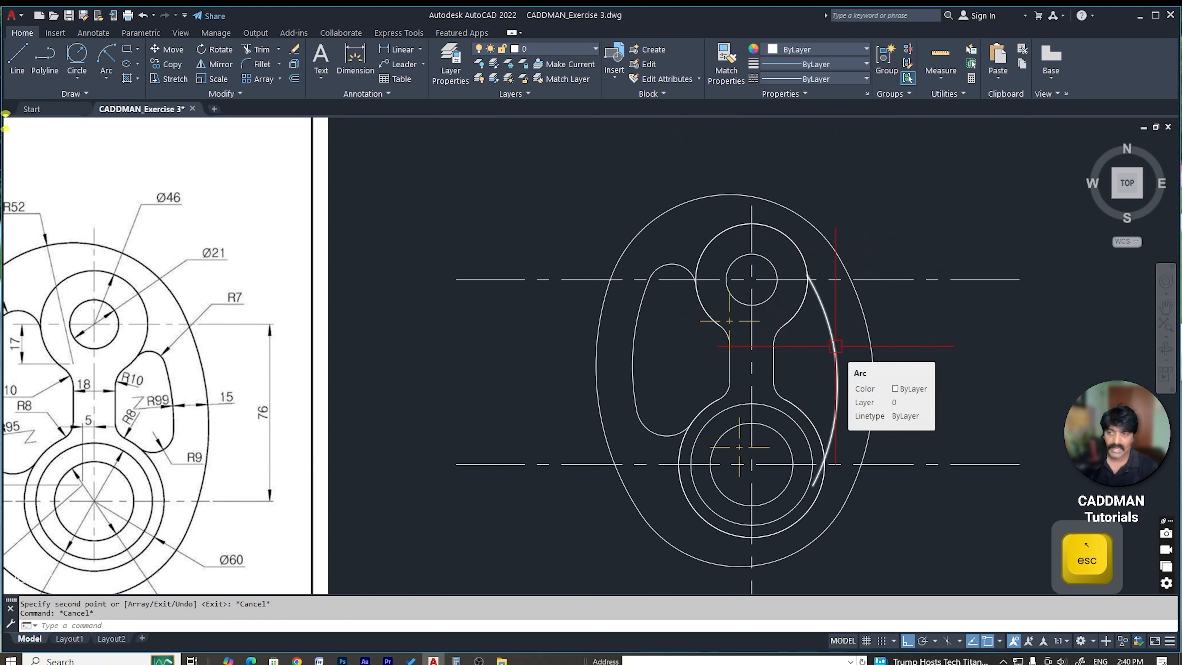
Step: Fillet the Ø46 arc to the upper end of the right inner offset arc with a 7 mm radius
{"action": "type", "text": "f"}
{"action": "key", "text": "space"}
{"action": "type", "text": "r"}
{"action": "key", "text": "space"}
{"action": "type", "text": "7"}
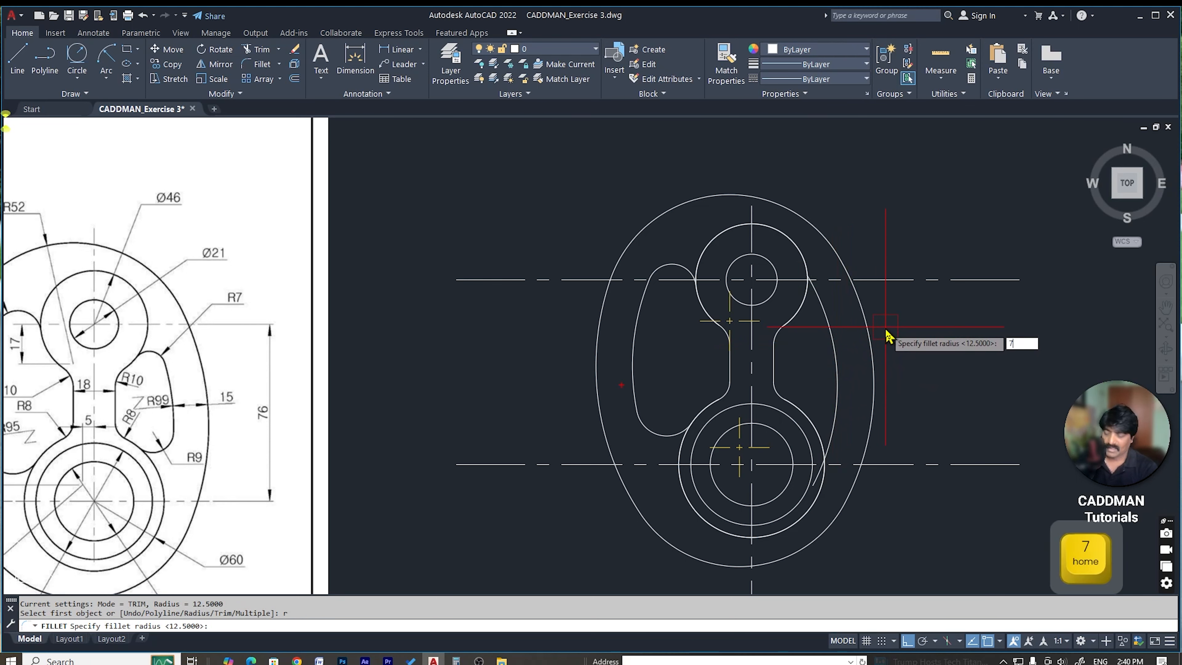
{"action": "key", "text": "Return"}
{"action": "left_click", "coordinate": [804, 299]}
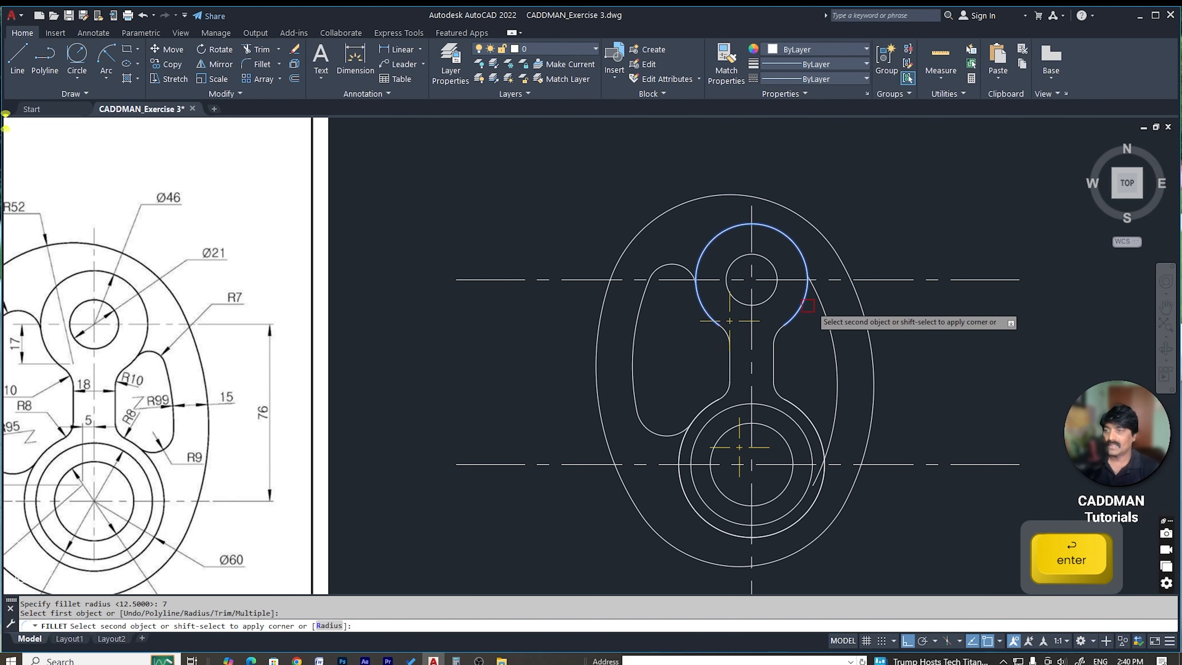
{"action": "left_click", "coordinate": [828, 298]}
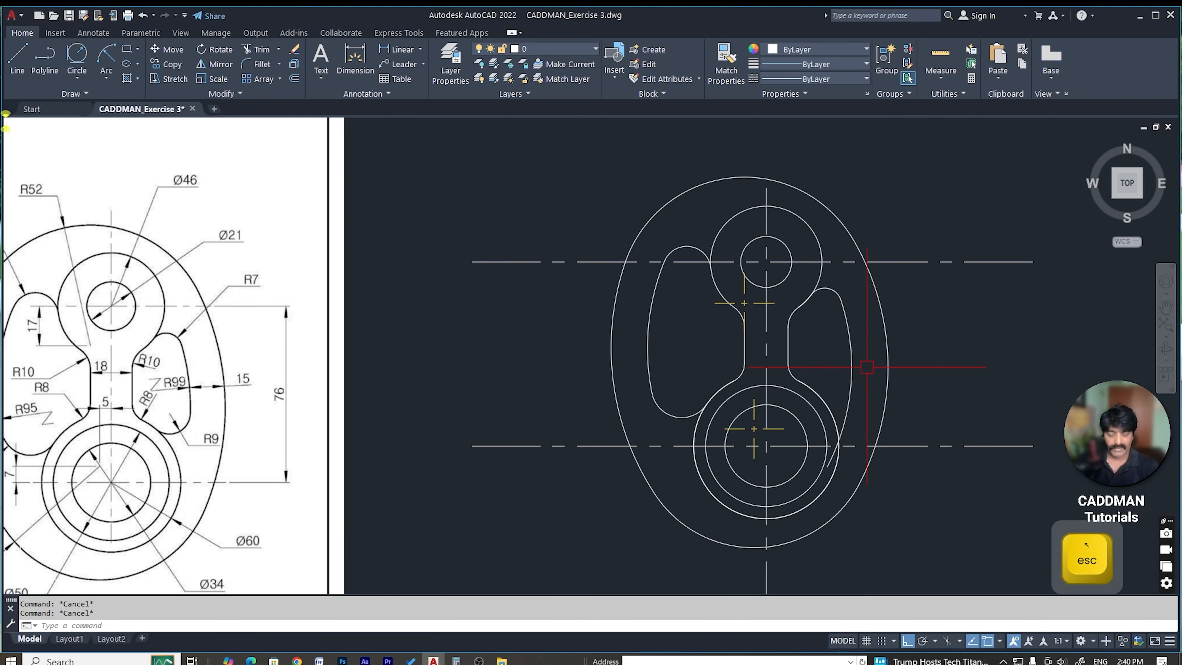
Step: Fillet the Ø60 arc to the lower end of the right inner offset arc with a 9 mm radius
{"action": "type", "text": "f"}
{"action": "key", "text": "space"}
{"action": "type", "text": "r"}
{"action": "key", "text": "space"}
{"action": "type", "text": "9"}
{"action": "key", "text": "Return"}
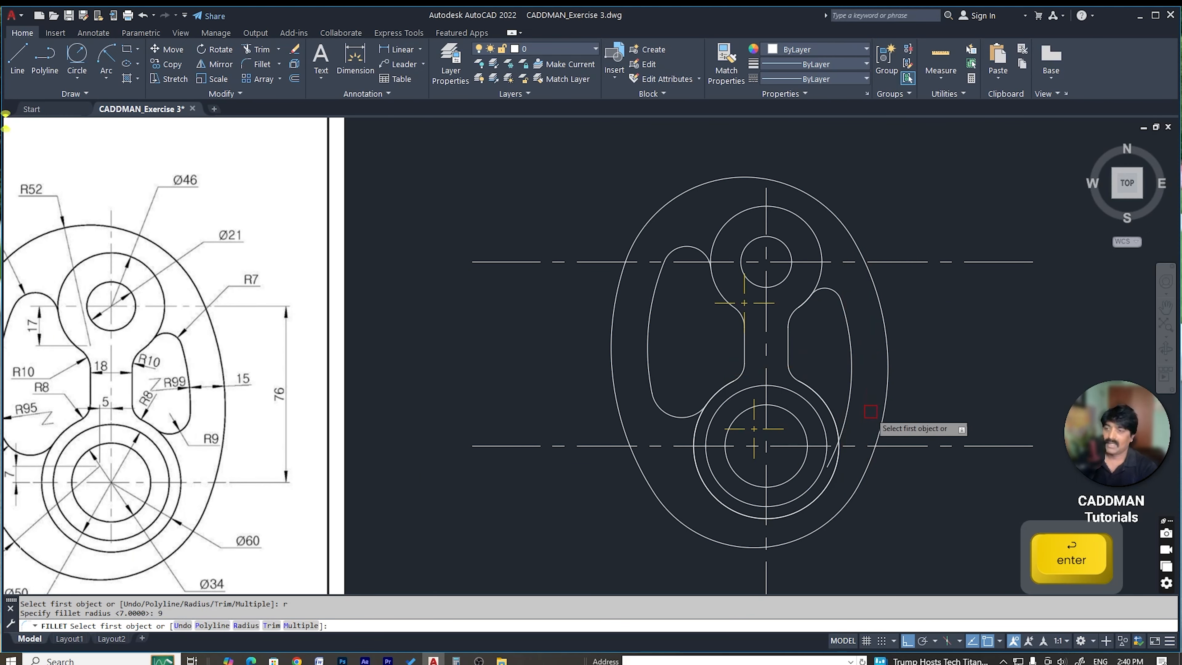
{"action": "left_click", "coordinate": [835, 482]}
{"action": "key", "text": "Escape"}
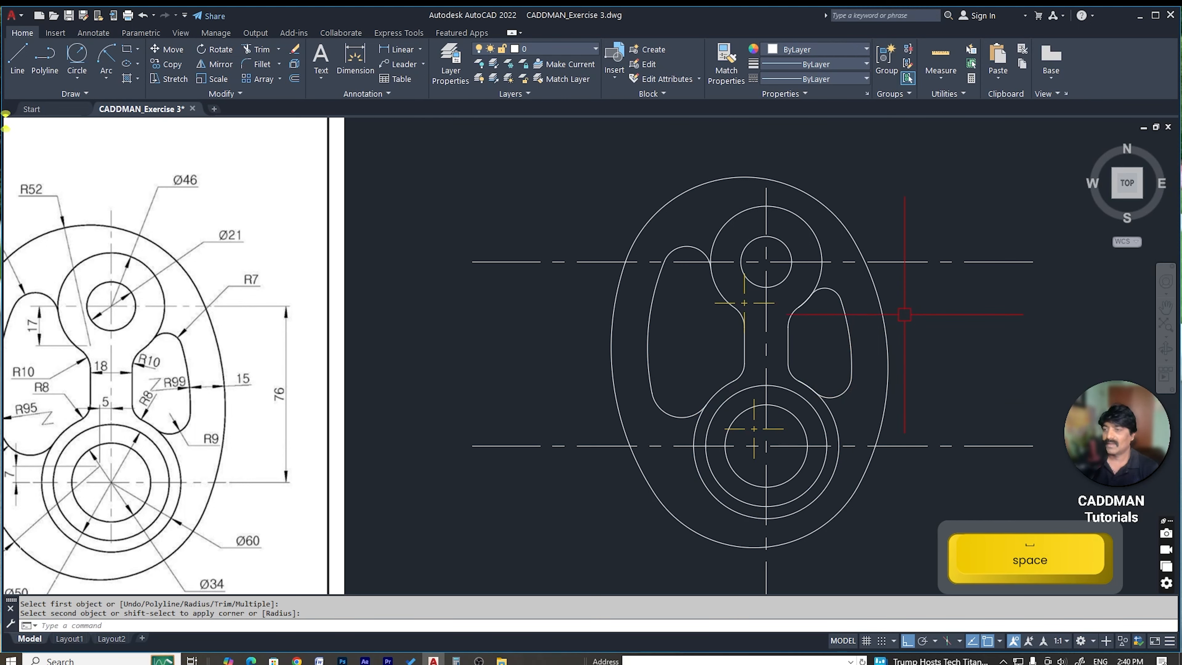
{"action": "key", "text": "Escape"}
{"action": "key", "text": "Escape"}
Step: Shorten both ends of the upper horizontal centreline with Break so they extend less beyond the plate outline
{"action": "scroll", "coordinate": [912, 342], "scroll_direction": "down", "scroll_amount": 2}
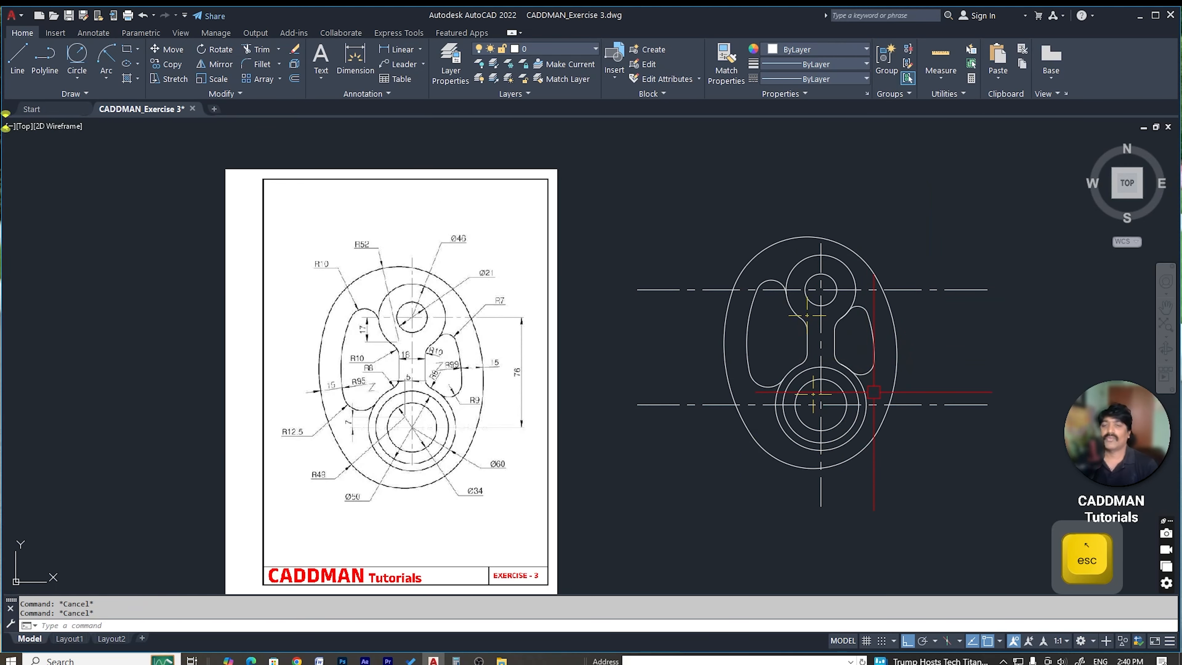
{"action": "scroll", "coordinate": [874, 392], "scroll_direction": "up", "scroll_amount": 2}
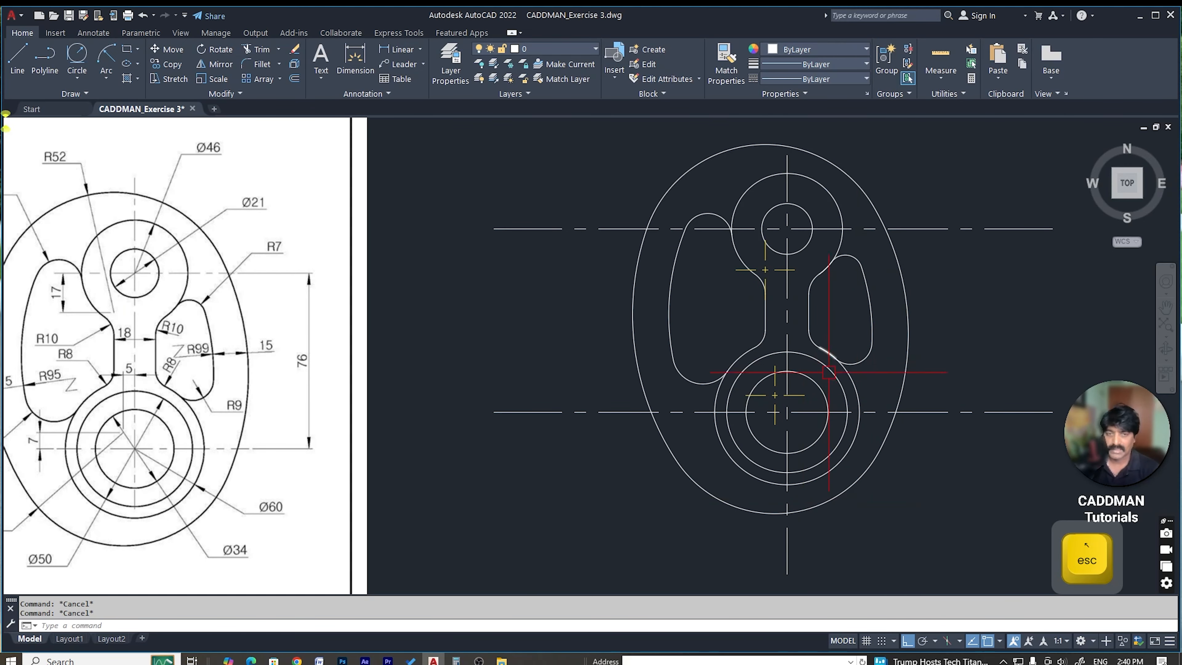
{"action": "scroll", "coordinate": [880, 373], "scroll_direction": "down", "scroll_amount": 2}
{"action": "middle_click_drag", "start_coordinate": [884, 365], "coordinate": [794, 410]}
{"action": "type", "text": "br"}
{"action": "key", "text": "space"}
{"action": "left_click", "coordinate": [592, 332]}
{"action": "left_click", "coordinate": [524, 328]}
{"action": "key", "text": "Escape"}
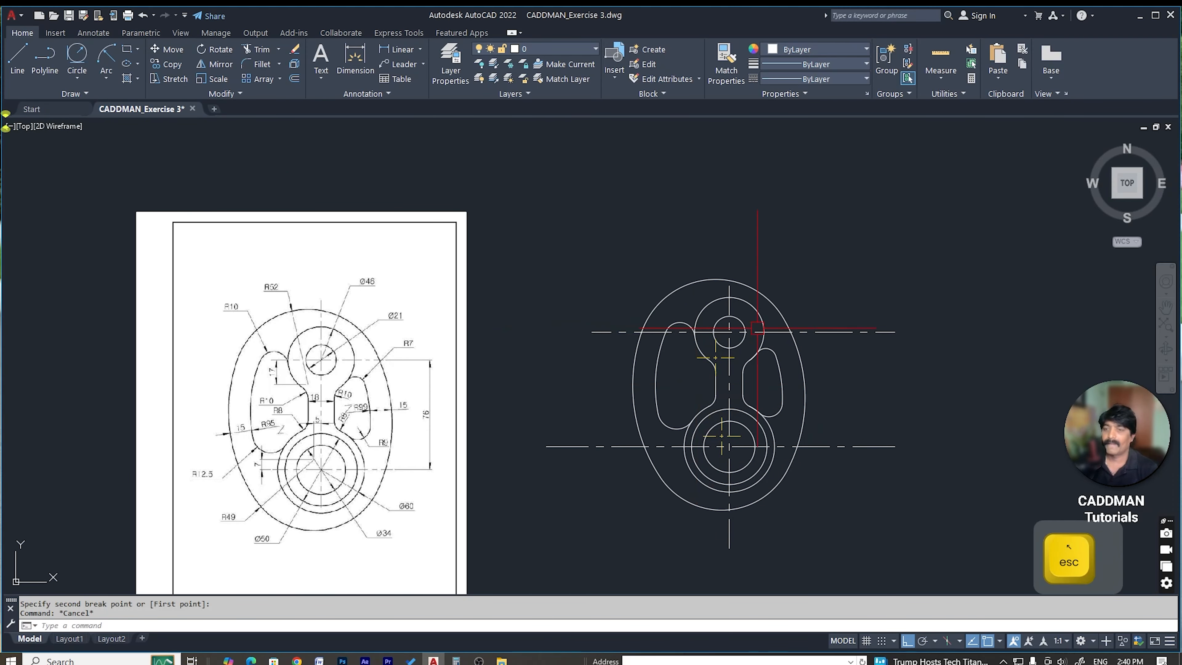
{"action": "key", "text": "space"}
{"action": "left_click", "coordinate": [838, 332]}
{"action": "left_click", "coordinate": [924, 319]}
{"action": "key", "text": "Escape"}
Step: Break off the excess length at both ends of the lower horizontal centreline
{"action": "key", "text": "space"}
{"action": "left_click", "coordinate": [625, 448]}
{"action": "left_click", "coordinate": [529, 447]}
{"action": "key", "text": "Escape"}
{"action": "key", "text": "space"}
{"action": "left_click", "coordinate": [831, 448]}
{"action": "left_click", "coordinate": [973, 441]}
{"action": "key", "text": "Escape"}
Step: Trim the upper horizontal centreline further with Break, bringing both ends closer to the plate outline
{"action": "key", "text": "space"}
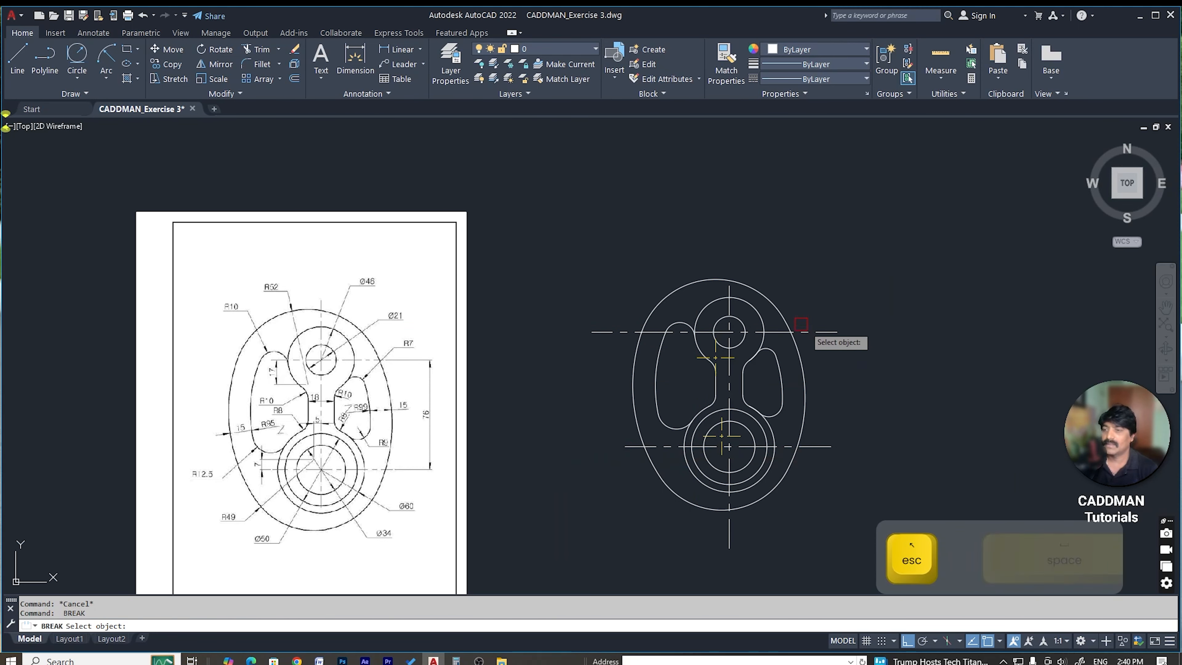
{"action": "left_click", "coordinate": [812, 331]}
{"action": "left_click", "coordinate": [955, 338]}
{"action": "key", "text": "Escape"}
{"action": "key", "text": "space"}
{"action": "left_click", "coordinate": [612, 340]}
{"action": "key", "text": "Escape"}
{"action": "key", "text": "Escape"}
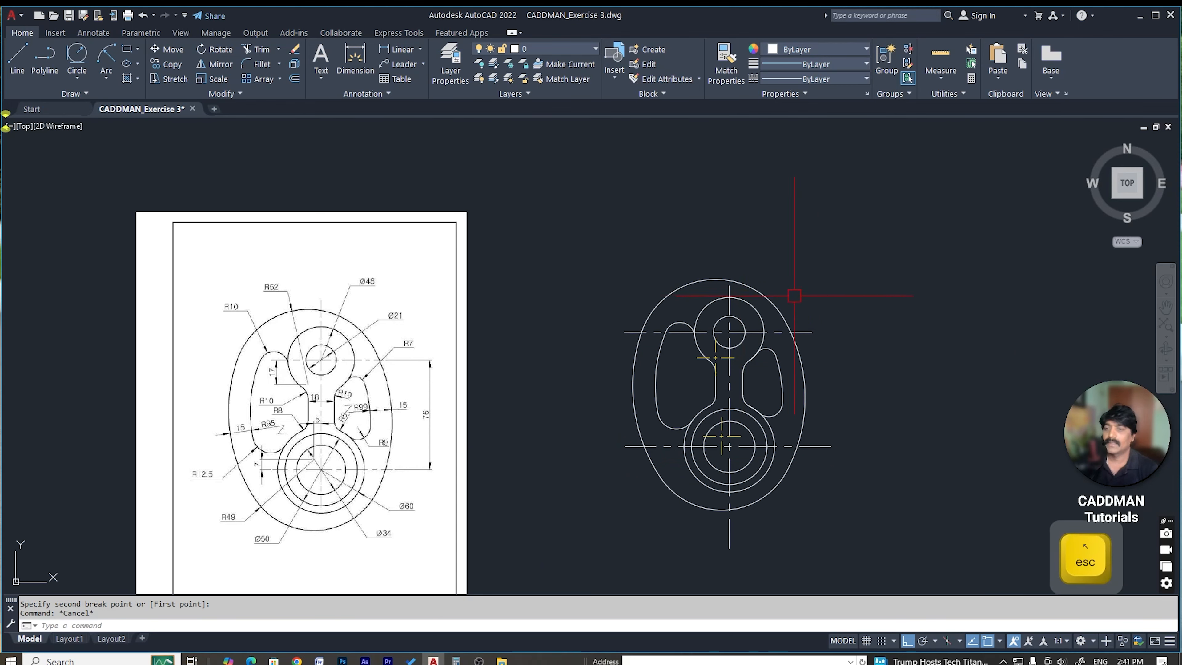
Step: Reduce the linetype scale of the vertical centreline and both horizontal centrelines for a finer dash pattern
{"action": "scroll", "coordinate": [822, 311], "scroll_direction": "up", "scroll_amount": 2}
{"action": "left_click", "coordinate": [831, 486], "text": "shift"}
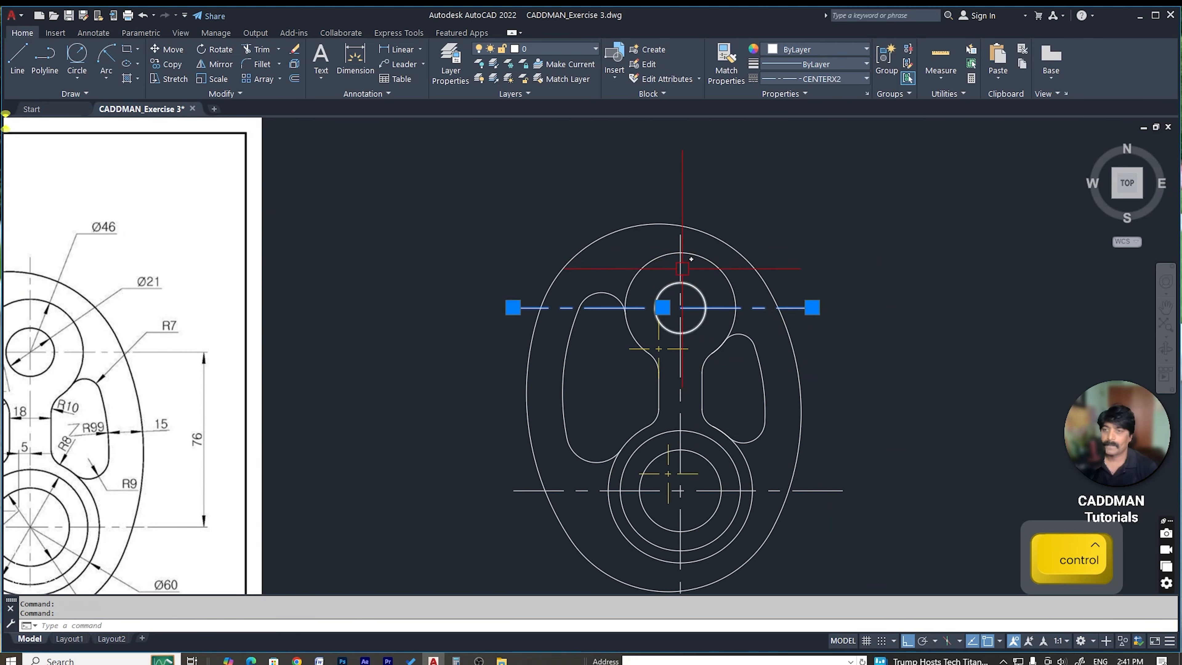
{"action": "key", "text": "ctrl+1"}
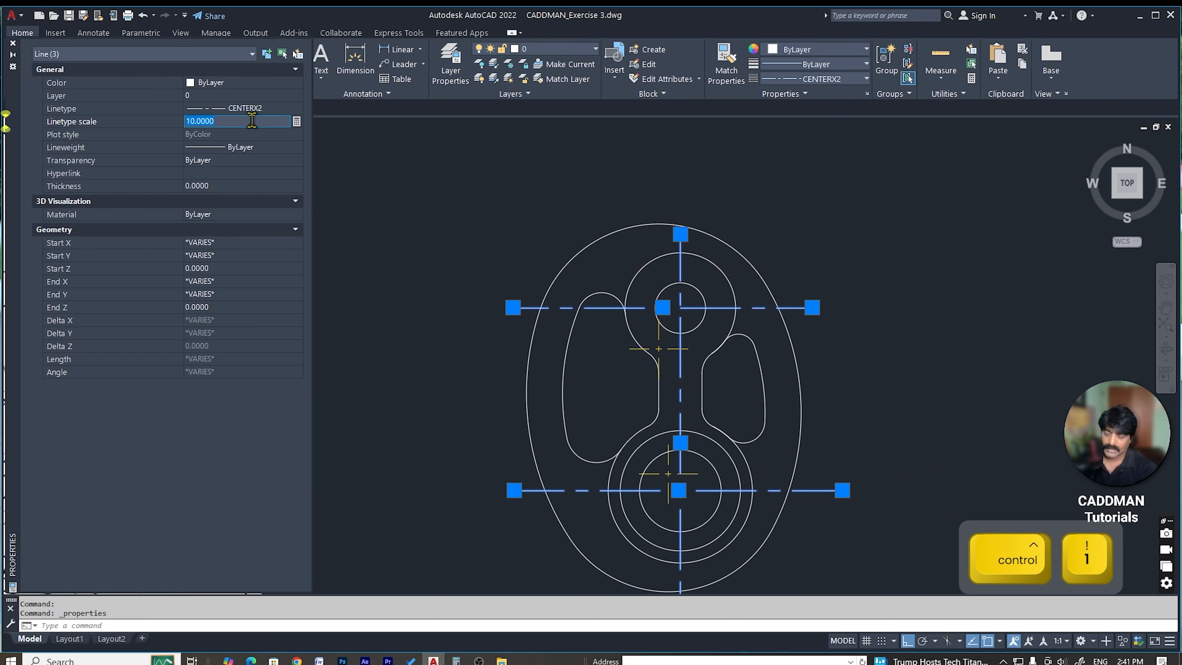
{"action": "key", "text": "Return"}
{"action": "key", "text": "Escape"}
{"action": "key", "text": "Escape"}
{"action": "scroll", "coordinate": [818, 382], "scroll_direction": "down", "scroll_amount": 6}
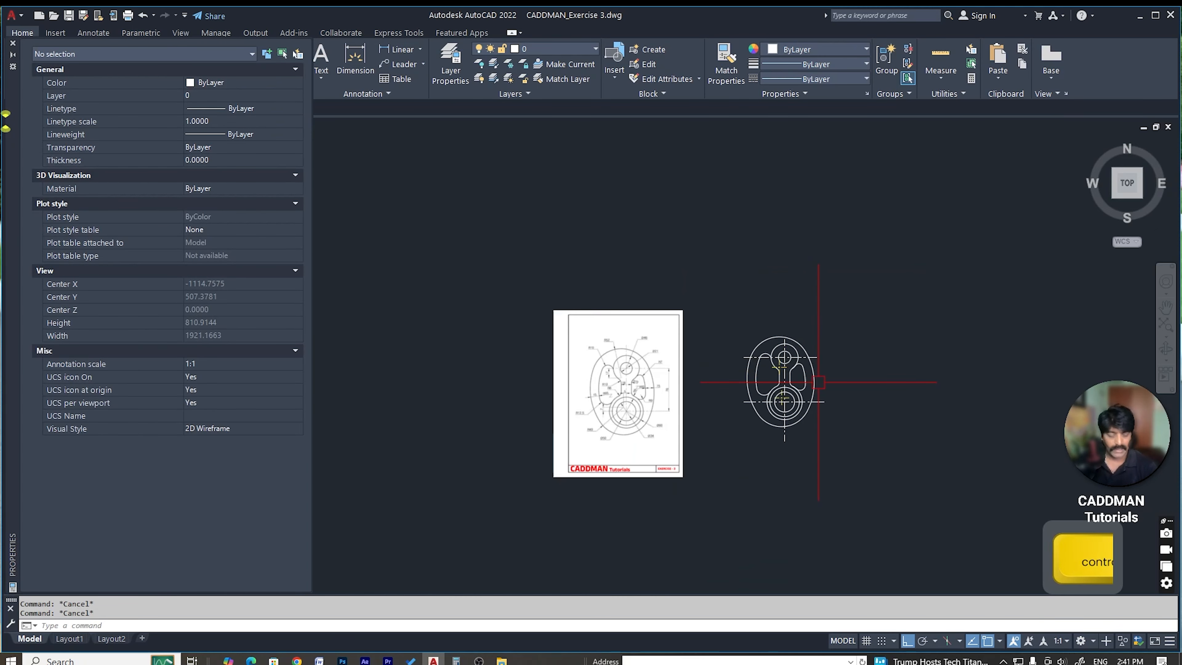
{"action": "scroll", "coordinate": [822, 382], "scroll_direction": "up", "scroll_amount": 2}
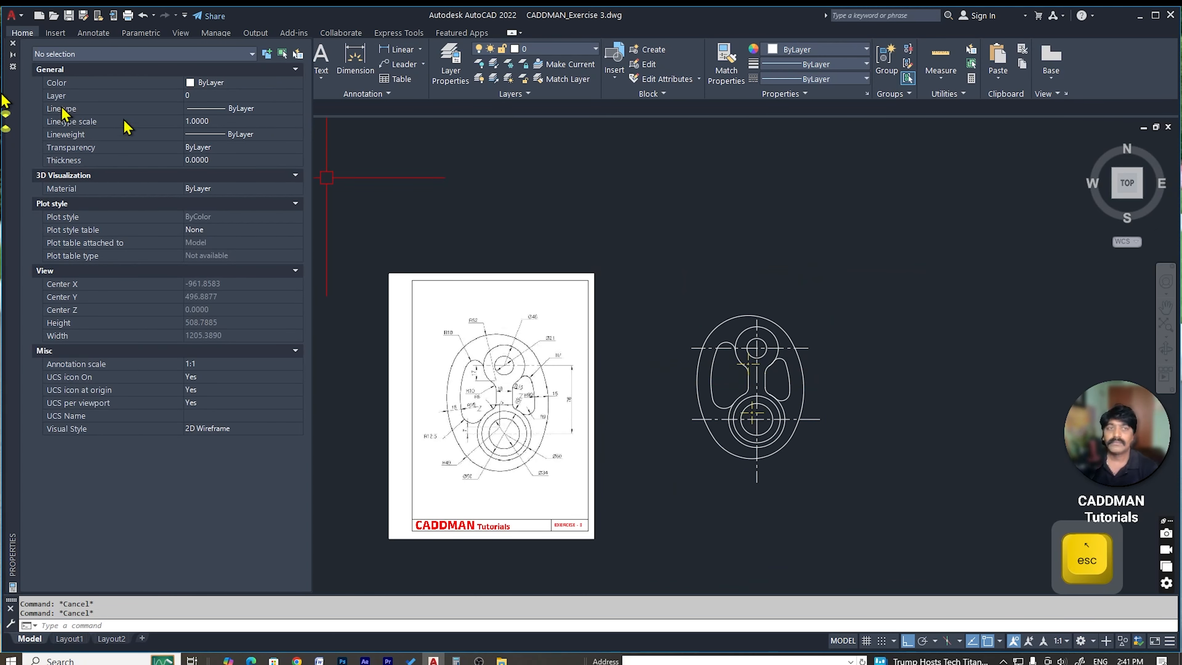
{"action": "left_click", "coordinate": [13, 44]}
{"action": "left_click", "coordinate": [620, 272]}
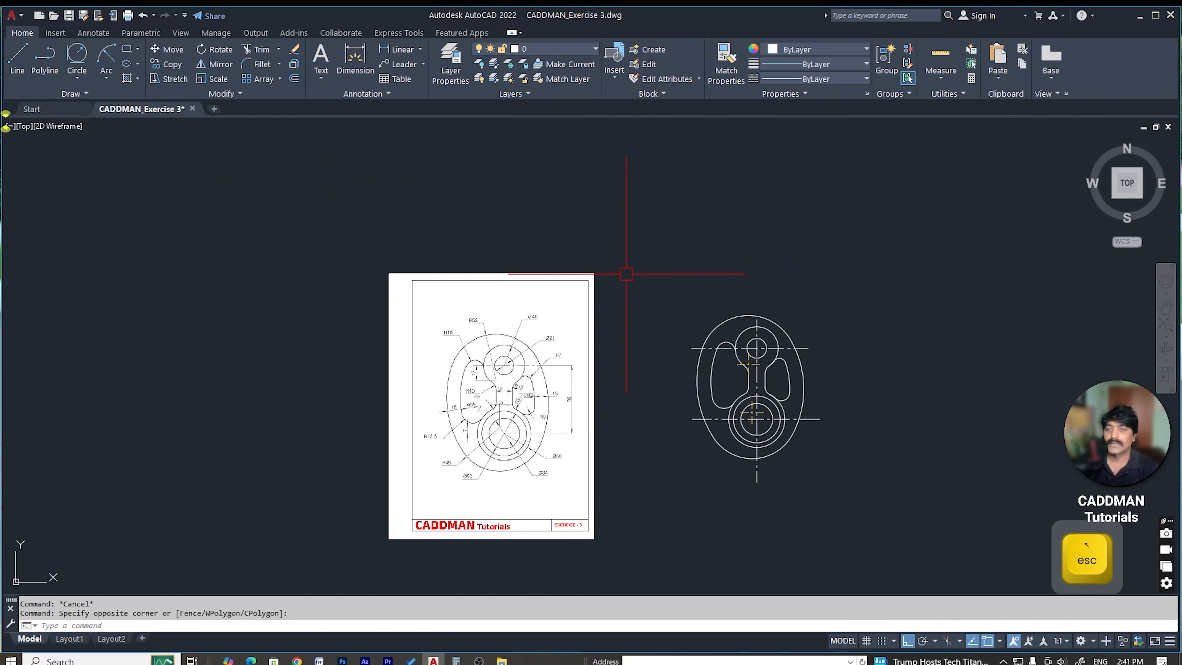
Step: Add a vertical linear dimension between the right ends of the two horizontal centrelines, placed outside the plate
{"action": "scroll", "coordinate": [727, 404], "scroll_direction": "up", "scroll_amount": 2}
{"action": "mouse_move", "coordinate": [702, 421]}
{"action": "middle_mouse_down"}
{"action": "mouse_move", "coordinate": [658, 399]}
{"action": "mouse_move", "coordinate": [625, 318]}
{"action": "middle_mouse_up"}
{"action": "left_click", "coordinate": [398, 49]}
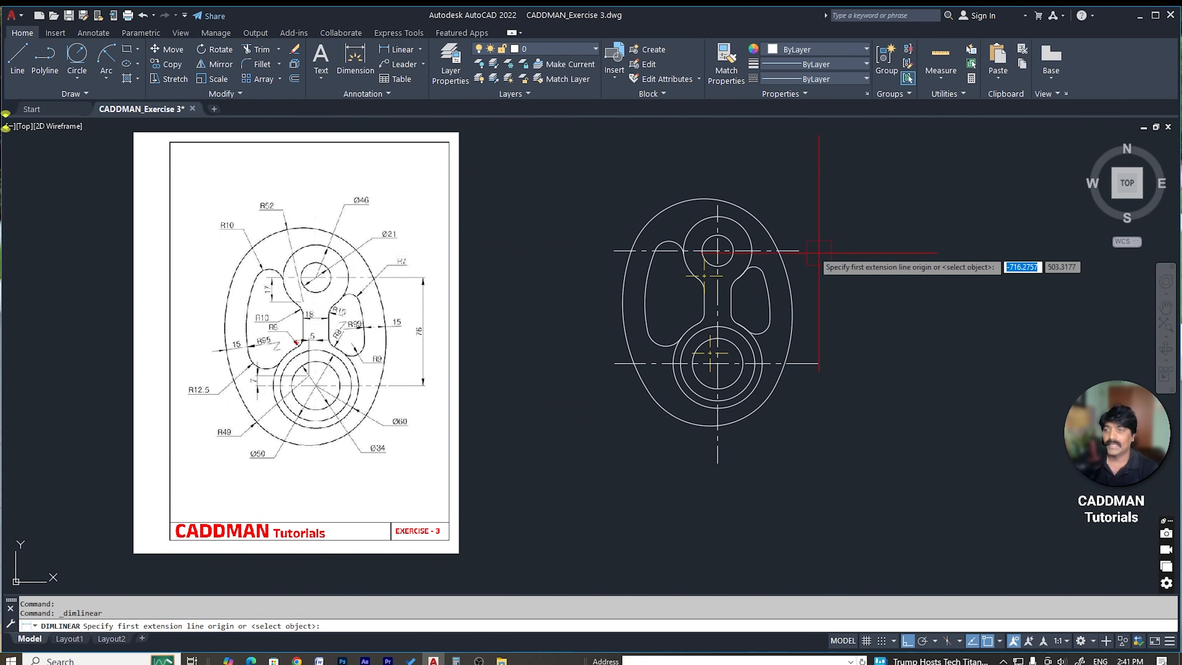
{"action": "left_click", "coordinate": [800, 251]}
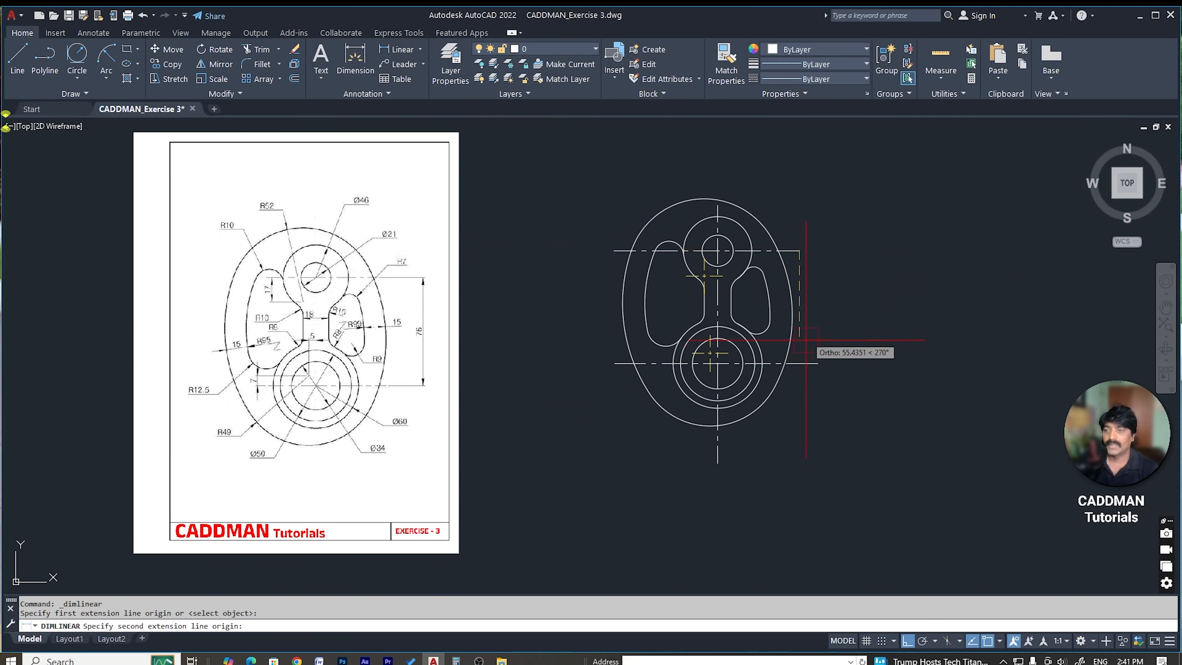
{"action": "left_click", "coordinate": [818, 363]}
{"action": "left_click", "coordinate": [848, 319]}
{"action": "scroll", "coordinate": [856, 308], "scroll_direction": "up", "scroll_amount": 4}
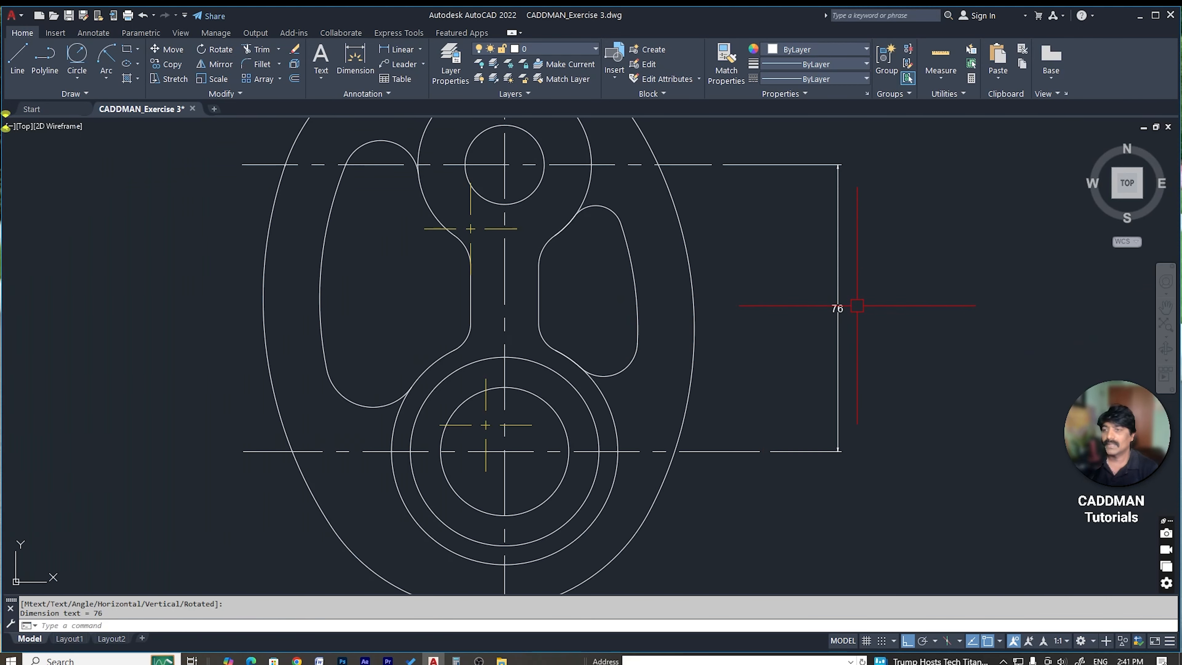
{"action": "scroll", "coordinate": [874, 363], "scroll_direction": "down", "scroll_amount": 4}
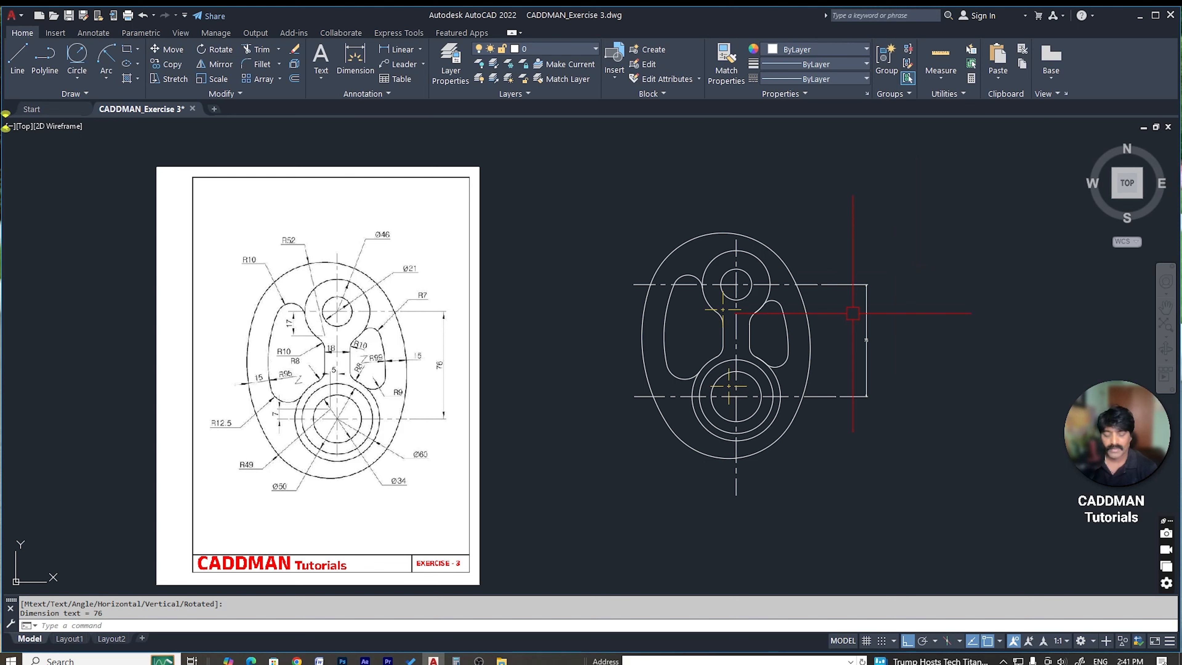
Step: Open the Standard dimension style for modification and set its arrow size to 2.5
{"action": "right_click", "coordinate": [866, 326]}
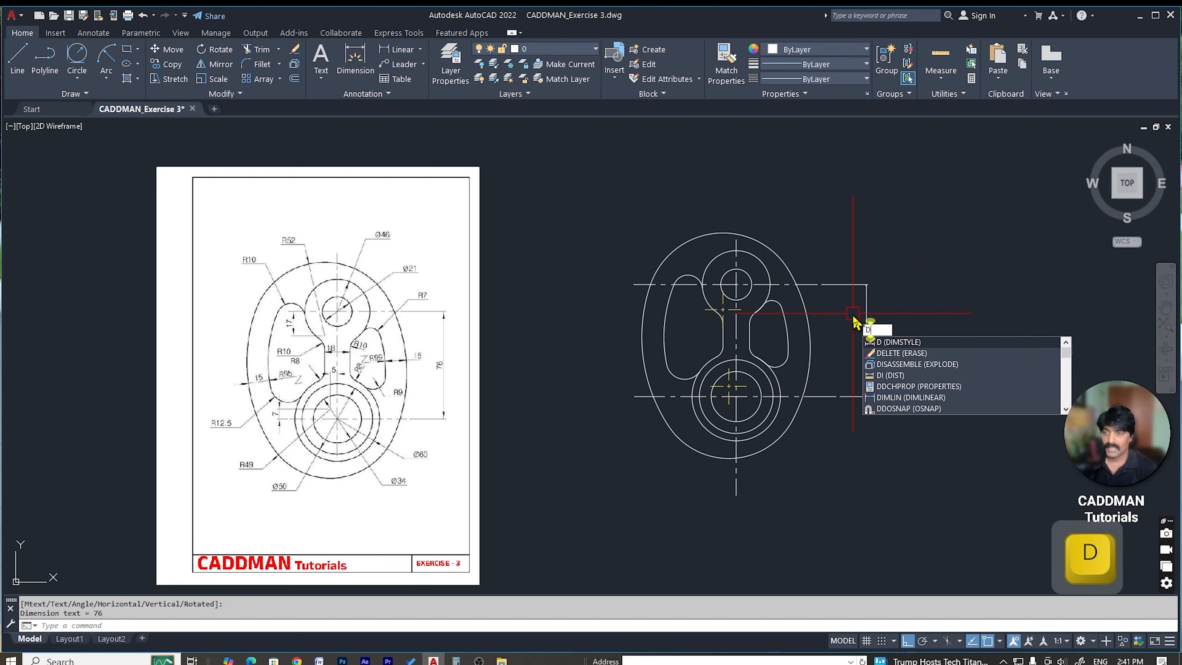
{"action": "key", "text": "Return"}
{"action": "type", "text": "d"}
{"action": "key", "text": "Return"}
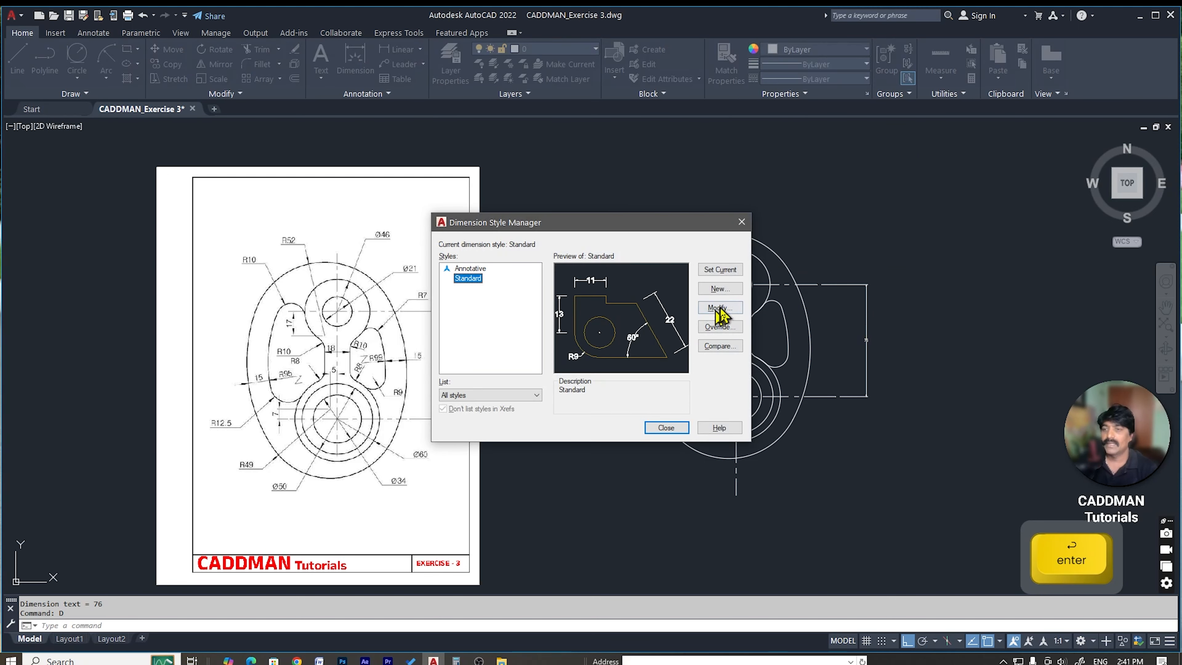
{"action": "left_click", "coordinate": [729, 309]}
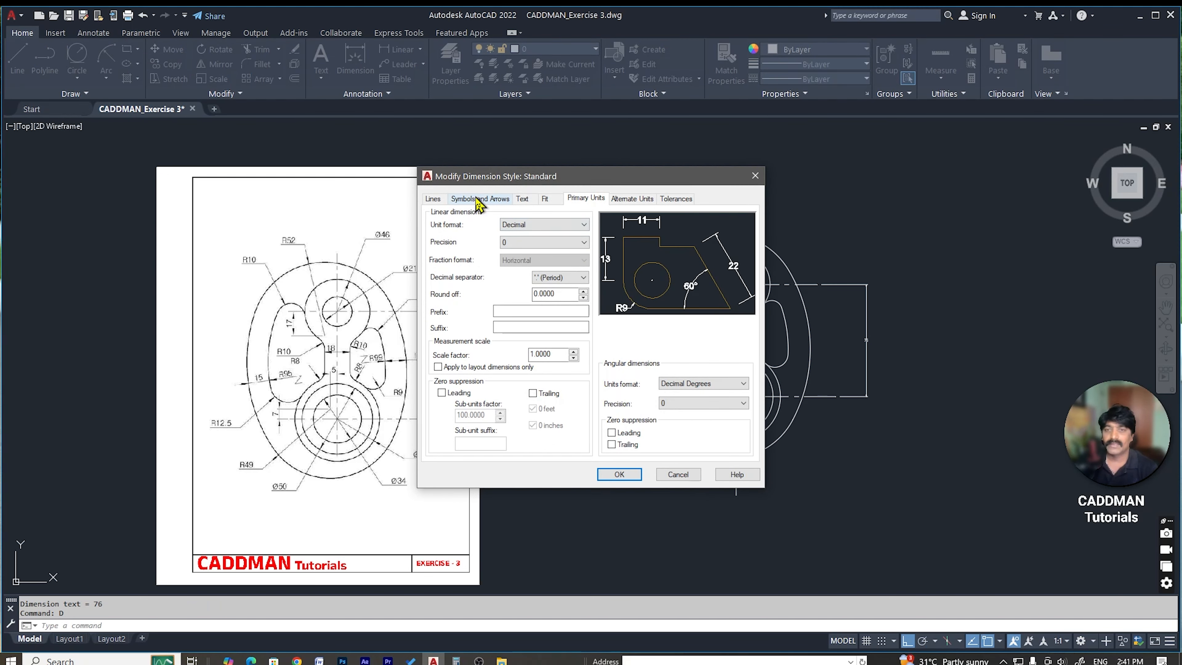
{"action": "left_click", "coordinate": [479, 200]}
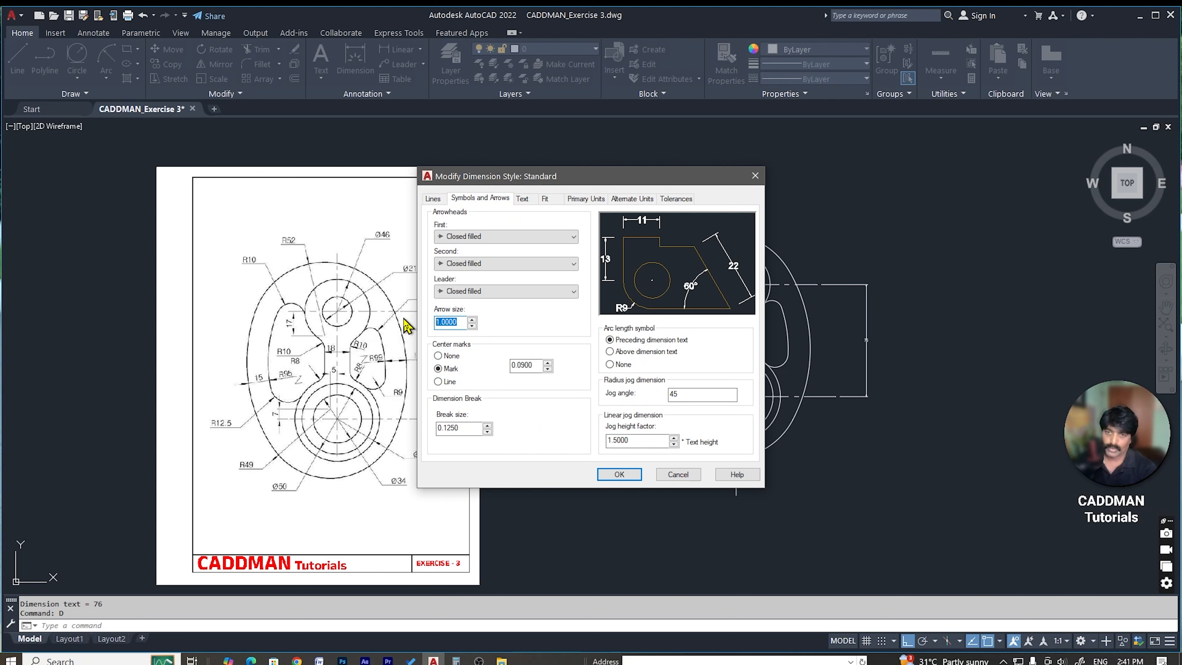
{"action": "type", "text": "2.5"}
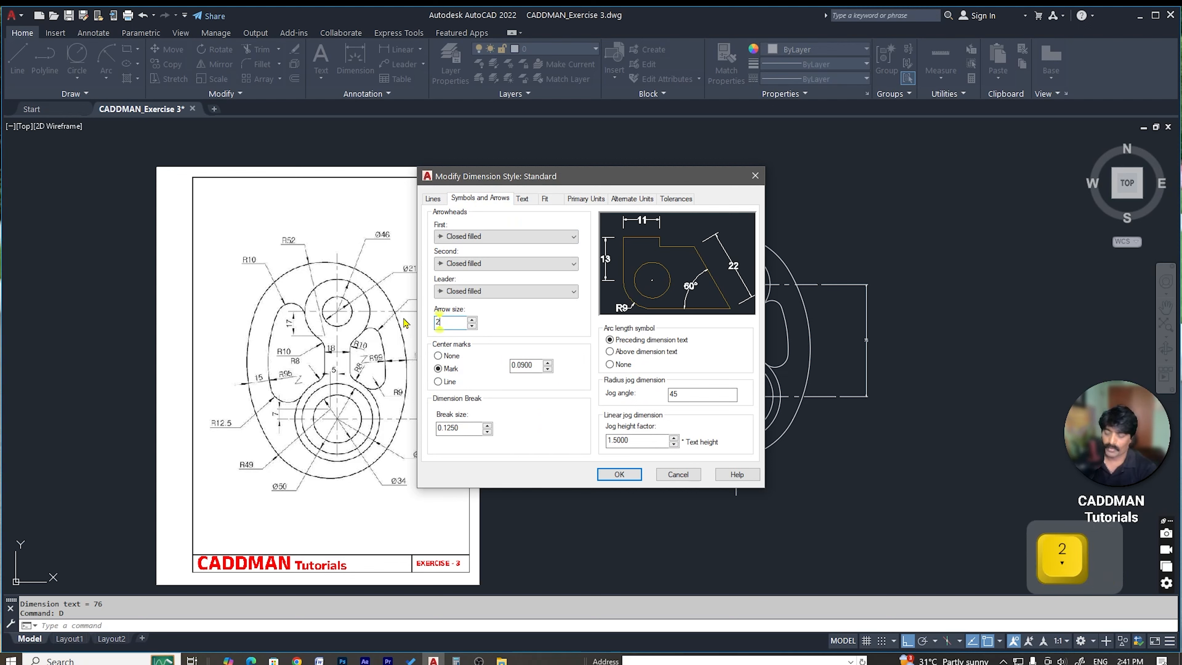
Step: Set the Standard dimension style's text height to 4, apply it and check the vertical dimension
{"action": "left_click", "coordinate": [523, 199]}
{"action": "double_click", "coordinate": [553, 287]}
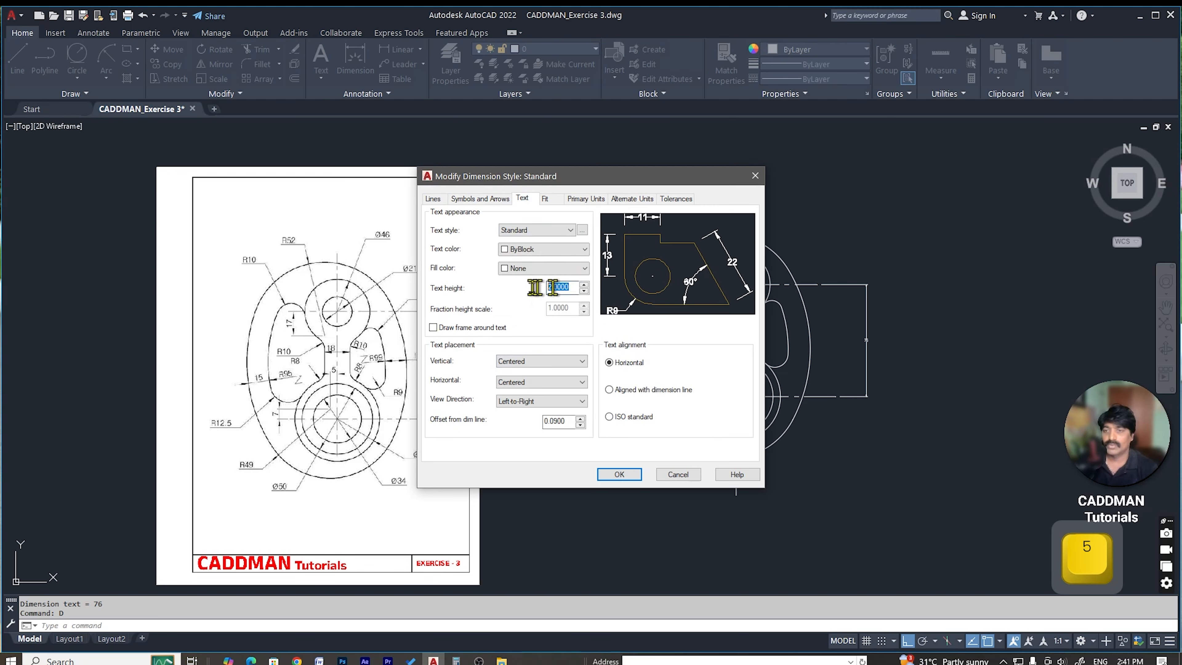
{"action": "type", "text": "4"}
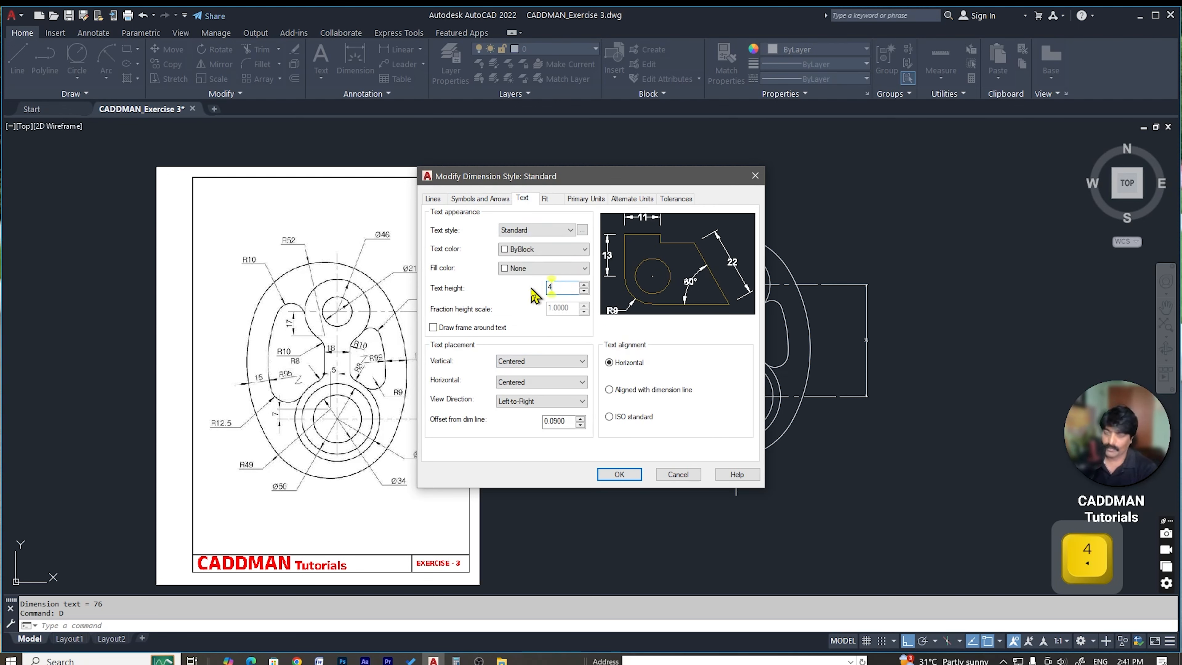
{"action": "left_click", "coordinate": [619, 474]}
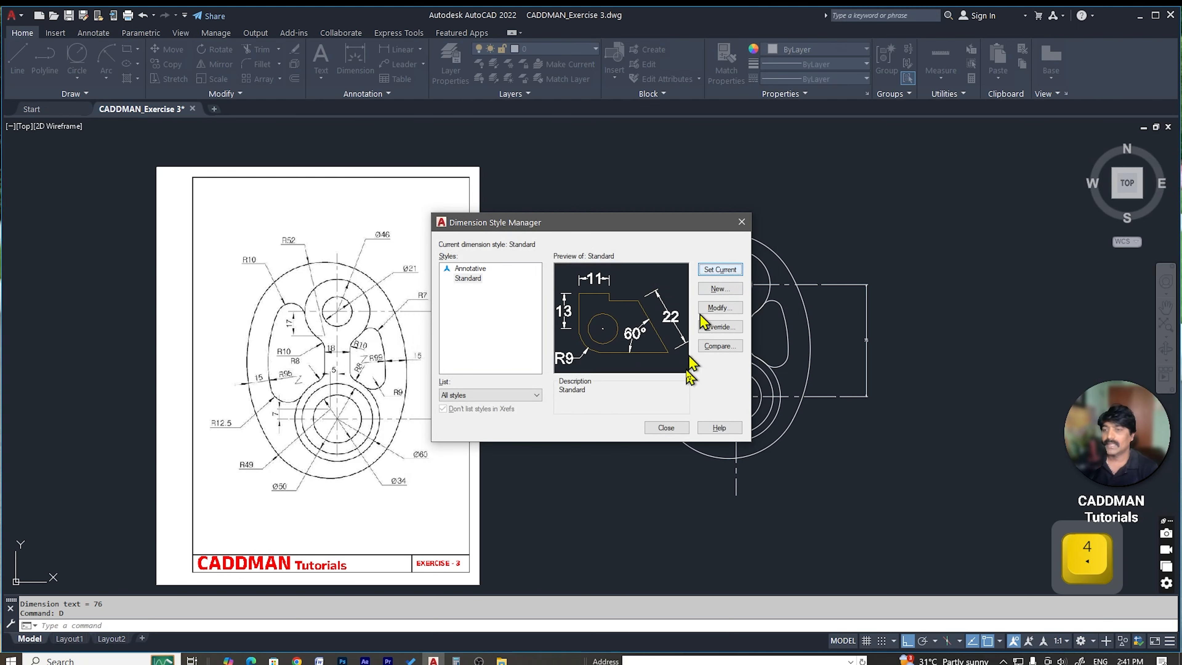
{"action": "left_click", "coordinate": [667, 427]}
{"action": "scroll", "coordinate": [877, 364], "scroll_direction": "up", "scroll_amount": 2}
{"action": "scroll", "coordinate": [877, 363], "scroll_direction": "up", "scroll_amount": 2}
{"action": "scroll", "coordinate": [871, 364], "scroll_direction": "down", "scroll_amount": 5}
{"action": "key", "text": "Escape"}
{"action": "key", "text": "Escape"}
Step: Add vertical linear dimensions from the upper and lower horizontal centrelines to their nearby yellow centre marks, on the plate's left side
{"action": "middle_click_drag", "start_coordinate": [875, 381], "coordinate": [862, 377]}
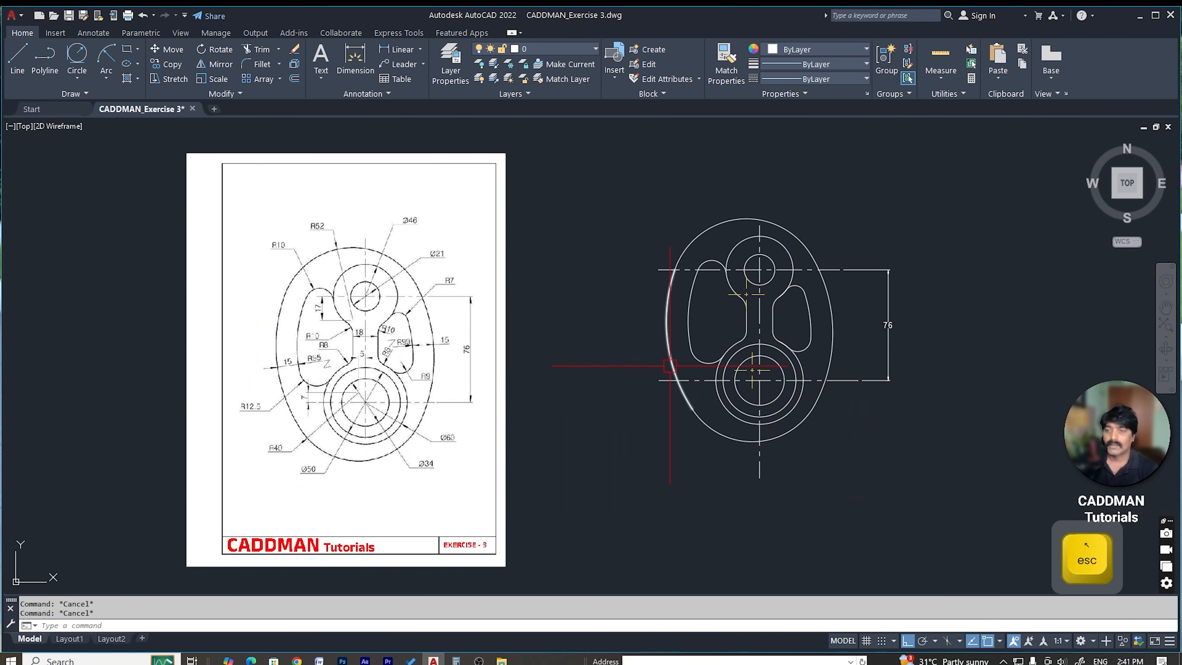
{"action": "left_click", "coordinate": [396, 49]}
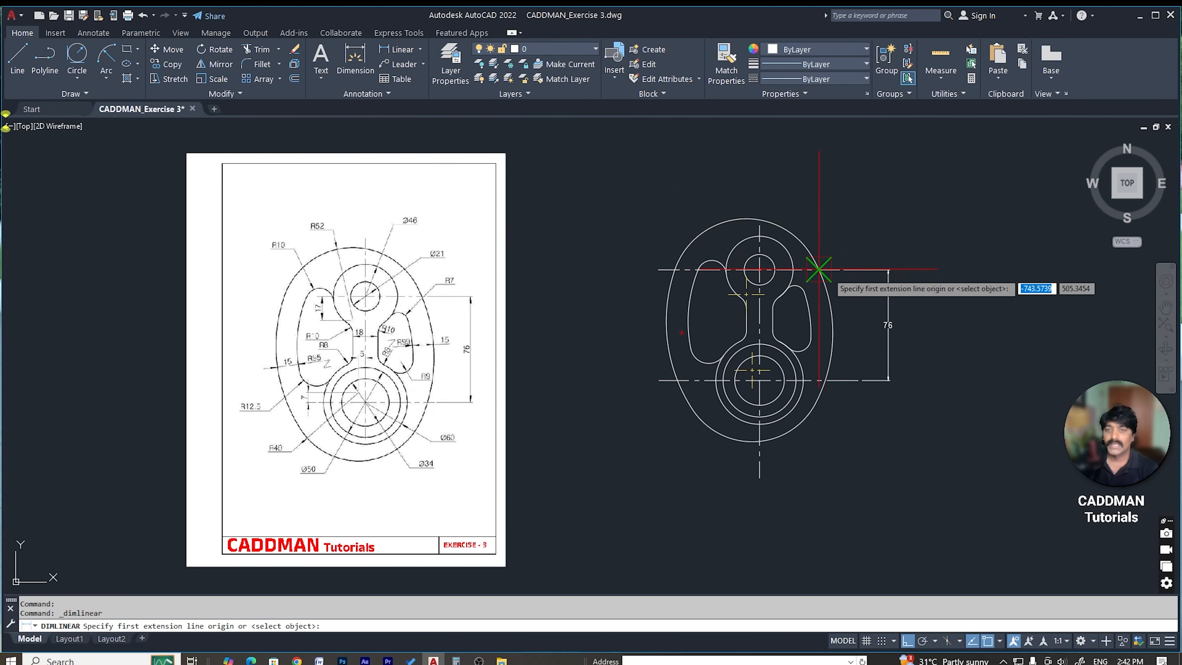
{"action": "scroll", "coordinate": [678, 354], "scroll_direction": "up", "scroll_amount": 4}
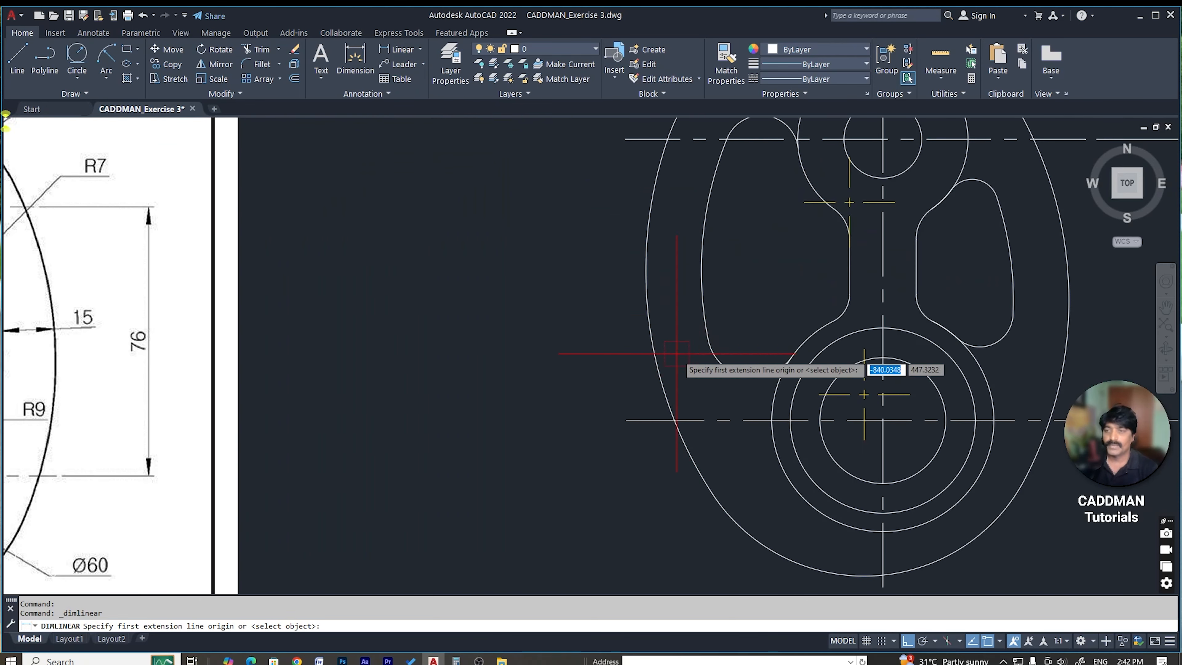
{"action": "left_click", "coordinate": [626, 139]}
{"action": "left_click", "coordinate": [805, 202]}
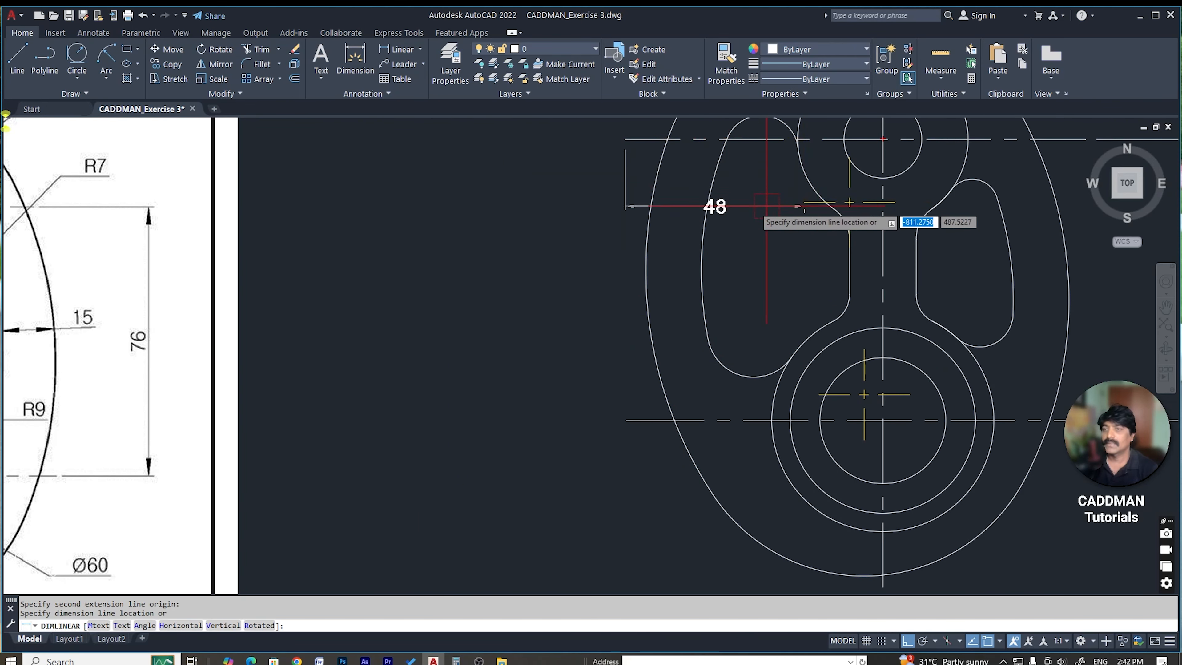
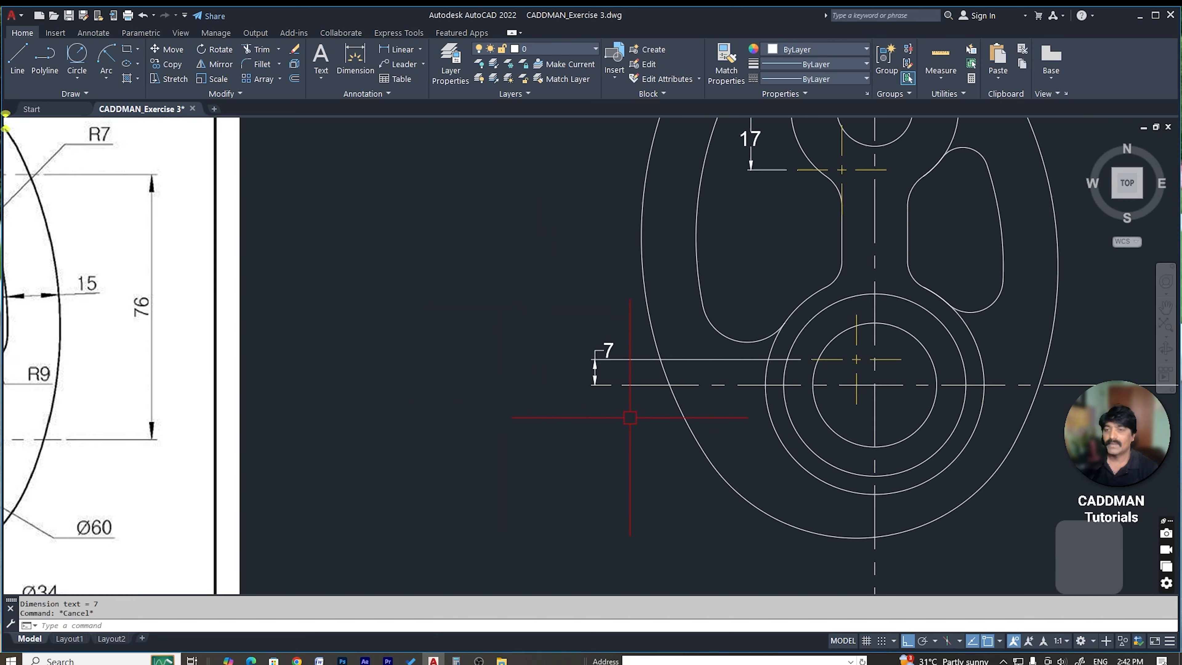
{"action": "key", "text": "Escape"}
{"action": "key", "text": "Escape"}
{"action": "scroll", "coordinate": [745, 433], "scroll_direction": "down", "scroll_amount": 4}
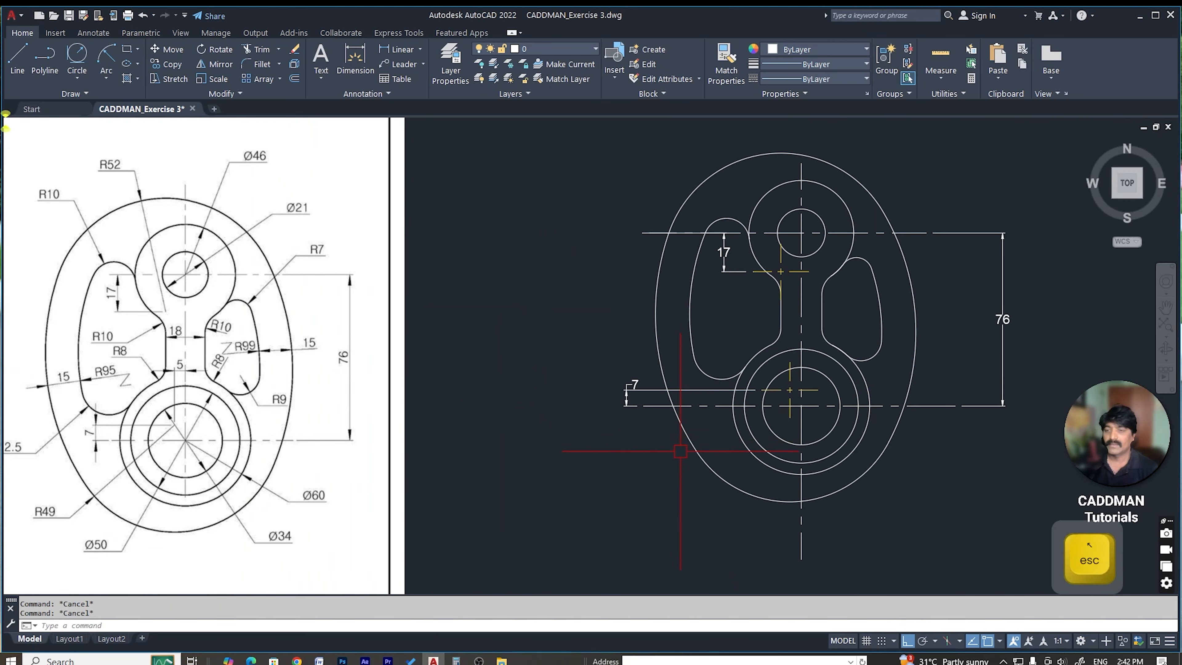
{"action": "scroll", "coordinate": [774, 427], "scroll_direction": "up", "scroll_amount": 2}
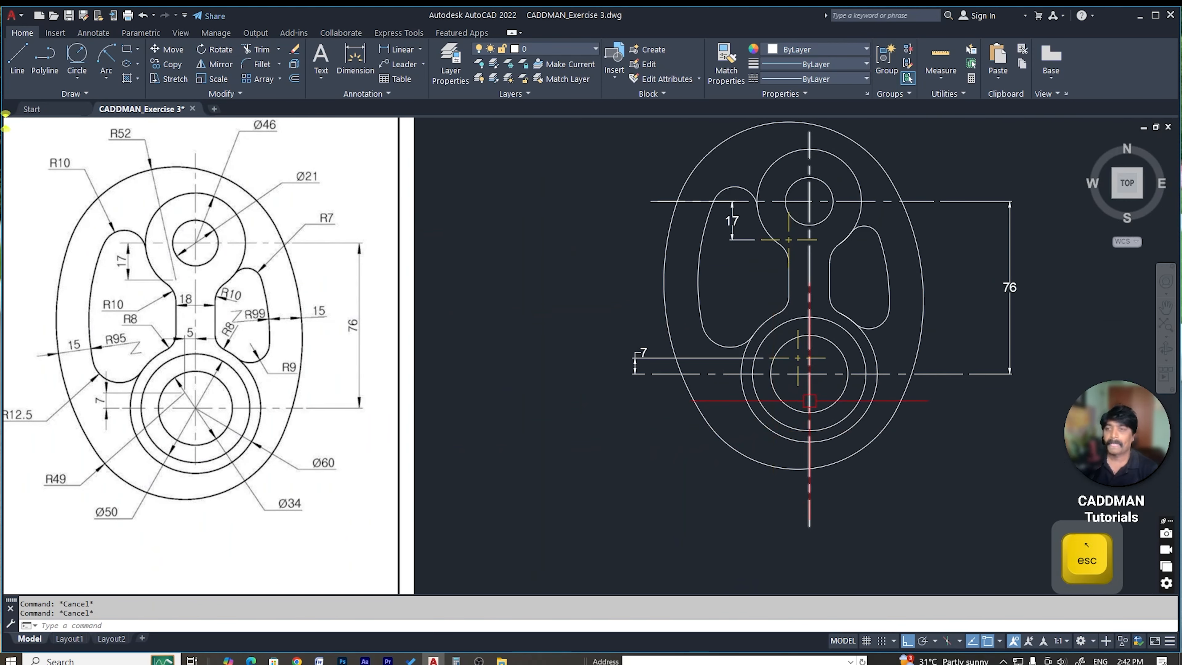
Step: Add a radius dimension to the top arc of the left inner opening, placed outside the plate at its upper left
{"action": "left_click", "coordinate": [421, 49]}
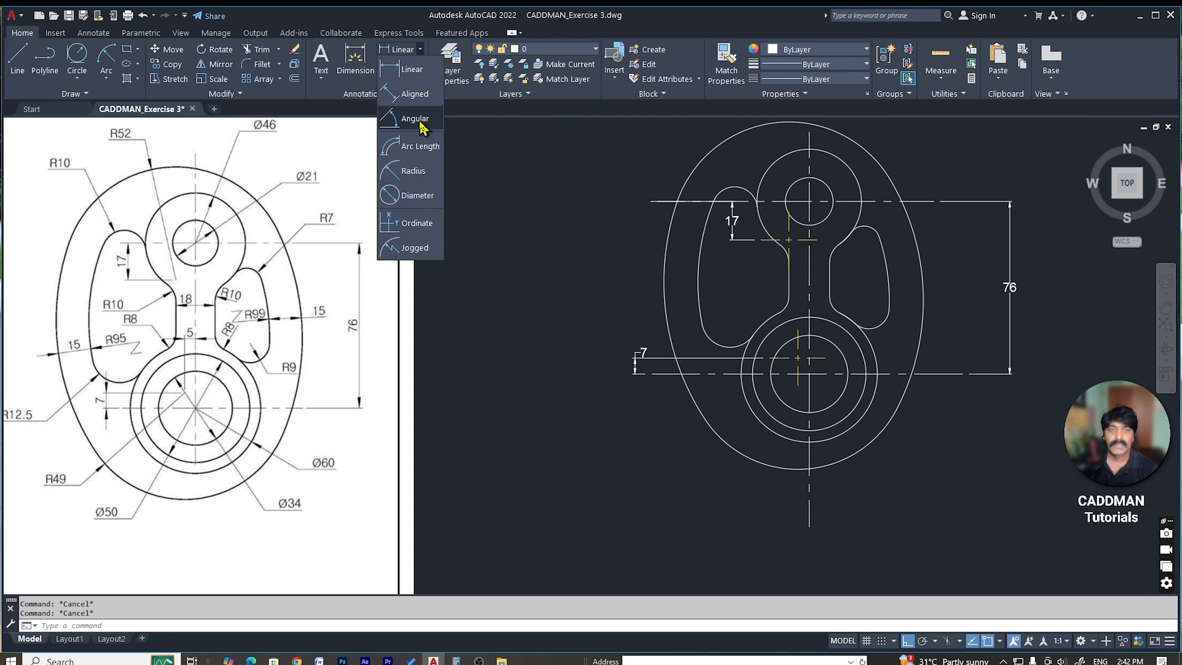
{"action": "left_click", "coordinate": [413, 171]}
{"action": "scroll", "coordinate": [770, 329], "scroll_direction": "down", "scroll_amount": 3}
{"action": "scroll", "coordinate": [773, 270], "scroll_direction": "up", "scroll_amount": 3}
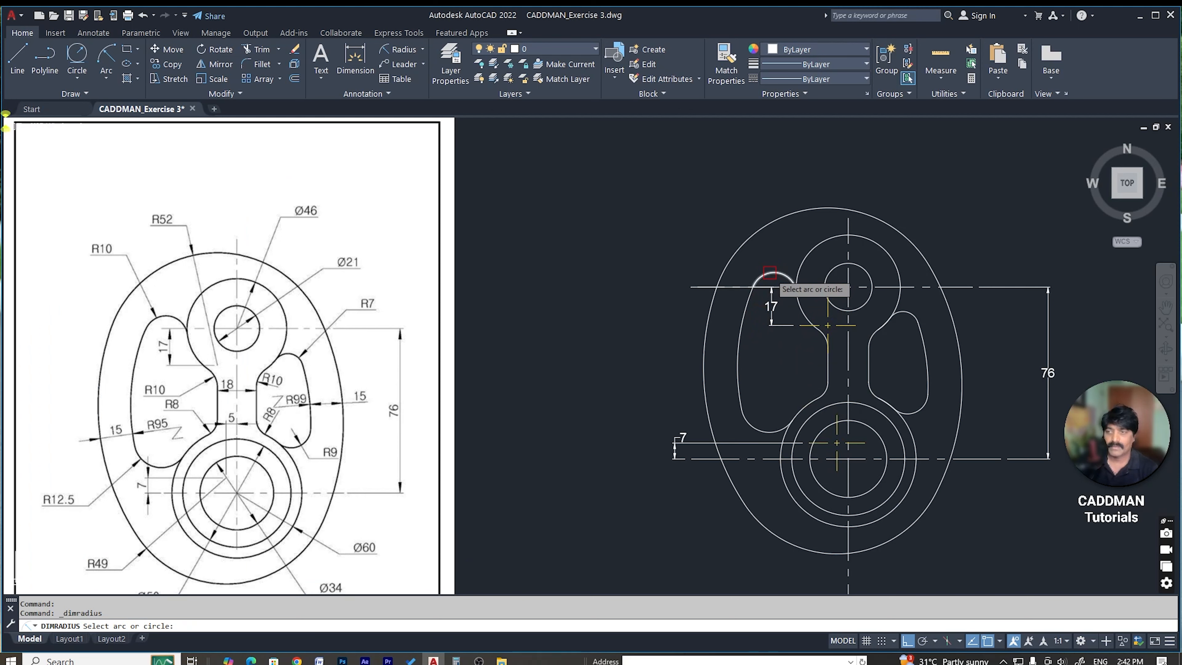
{"action": "left_click", "coordinate": [770, 273]}
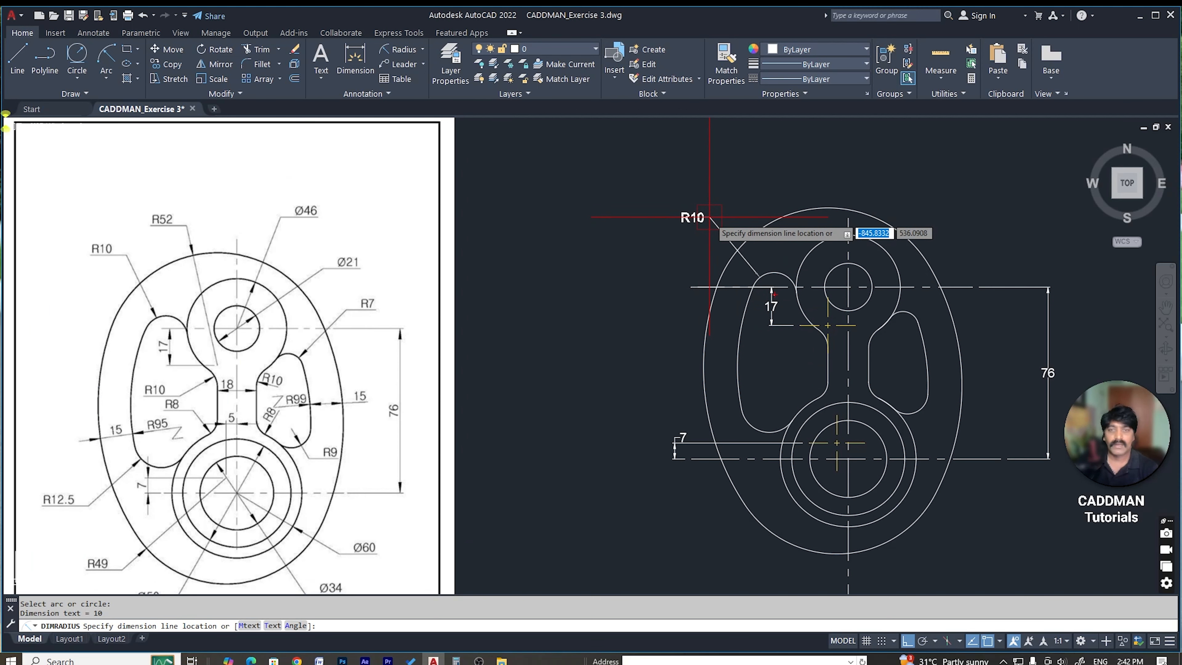
{"action": "left_click", "coordinate": [719, 224]}
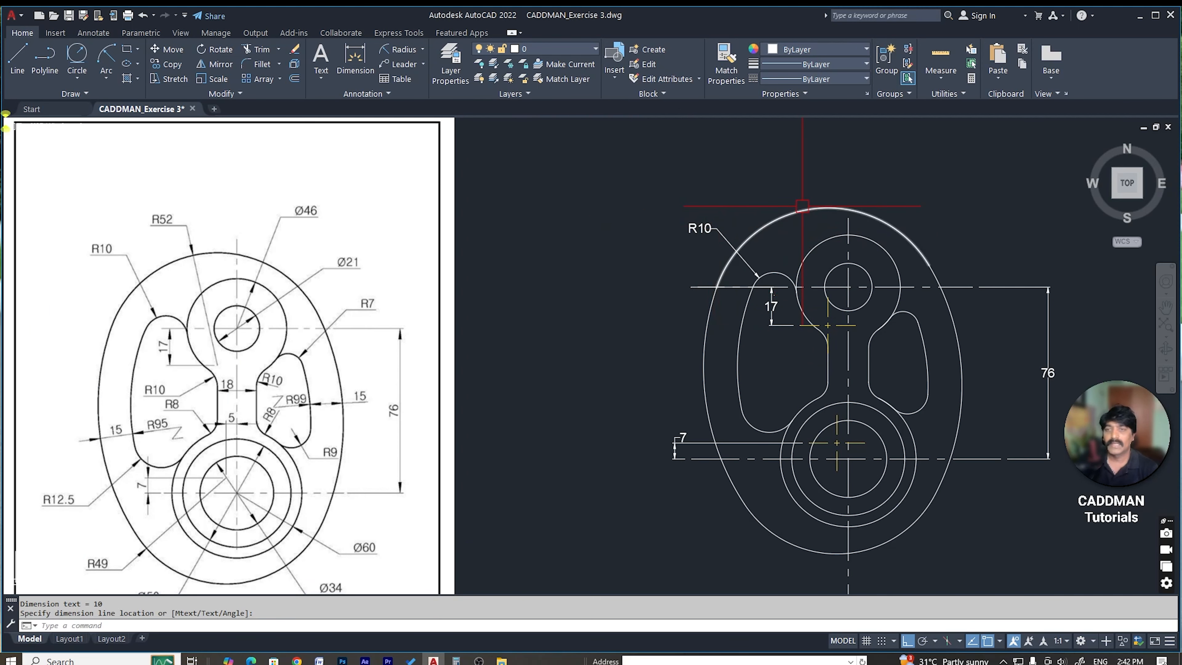
Step: Add a radius dimension to the top arc of the plate's outer profile, placed above the plate
{"action": "key", "text": "space"}
{"action": "left_click", "coordinate": [791, 212]}
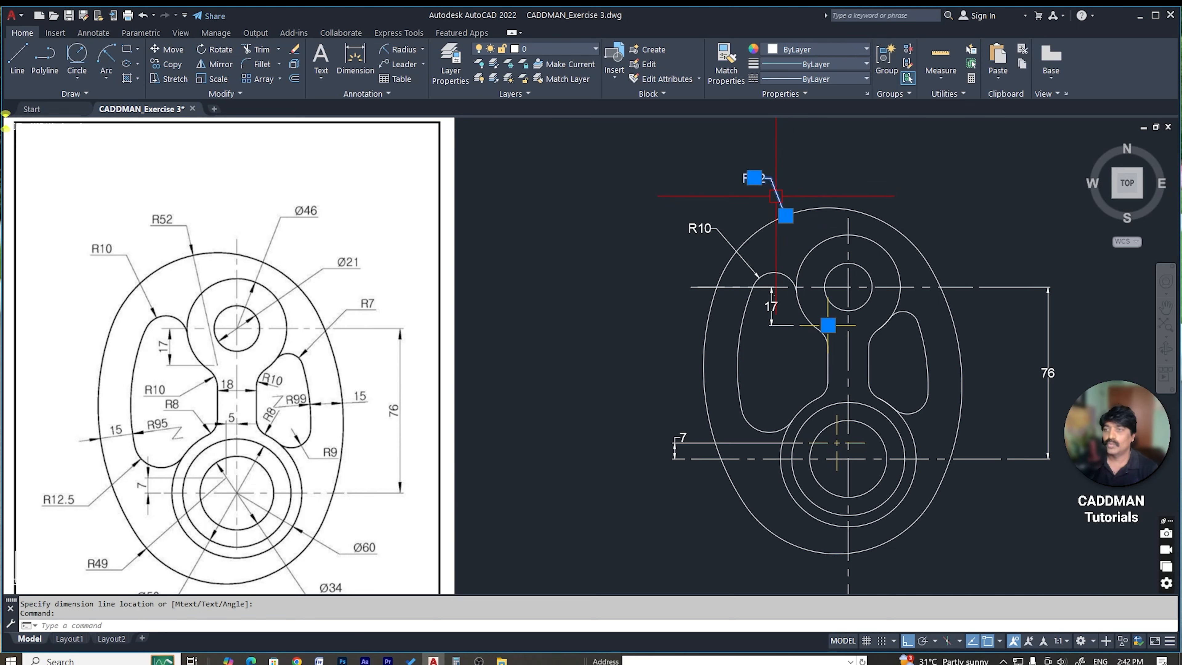
{"action": "left_click", "coordinate": [771, 177]}
{"action": "right_click", "coordinate": [776, 196]}
{"action": "mouse_move", "coordinate": [858, 239]}
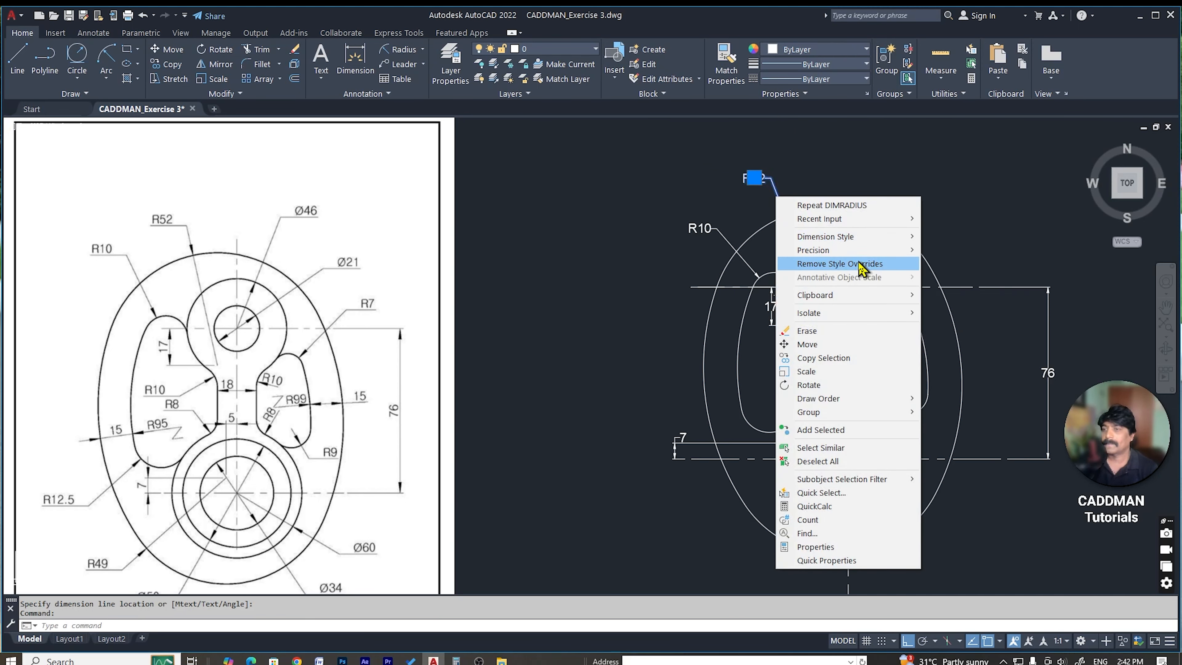
{"action": "key", "text": "Escape"}
{"action": "key", "text": "Escape"}
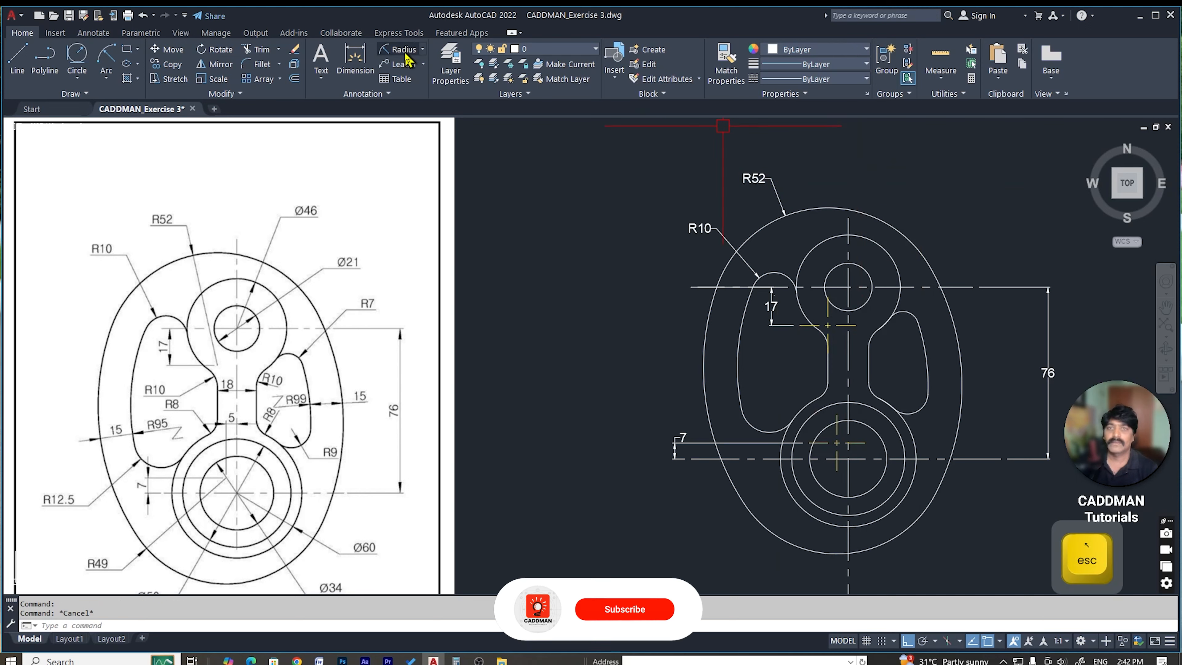
{"action": "left_click", "coordinate": [403, 49]}
{"action": "left_click", "coordinate": [894, 261]}
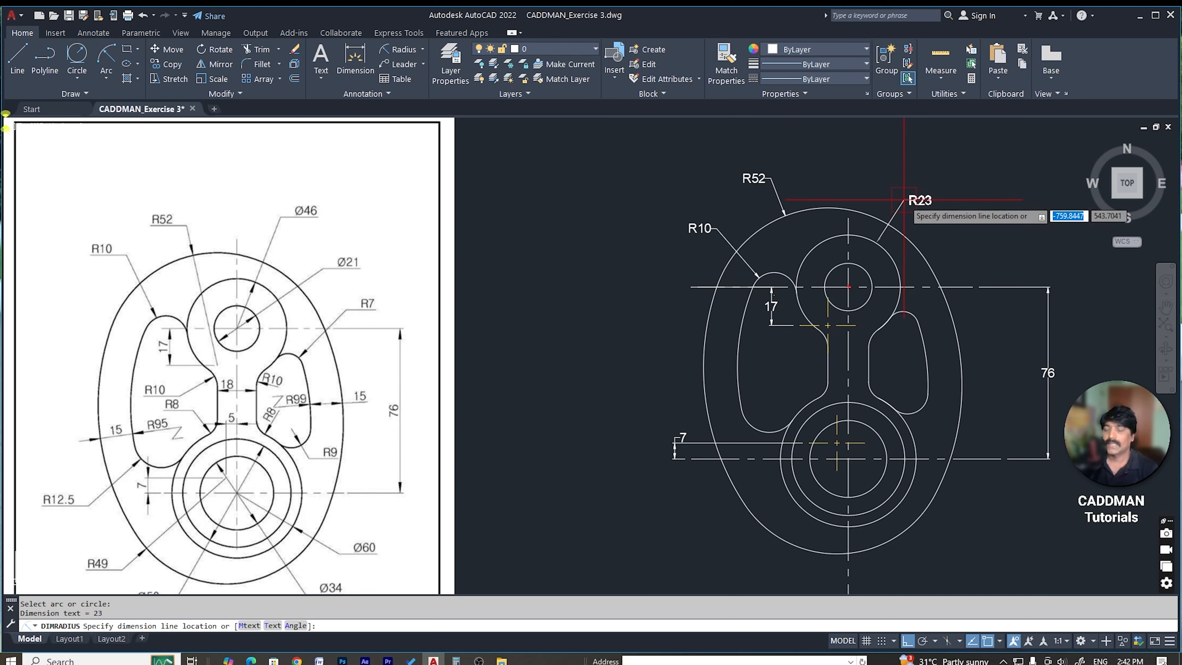
{"action": "key", "text": "Escape"}
Step: Add diameter dimensions to the outer and inner circles of the upper boss, placed at the plate's upper right
{"action": "left_click", "coordinate": [422, 49]}
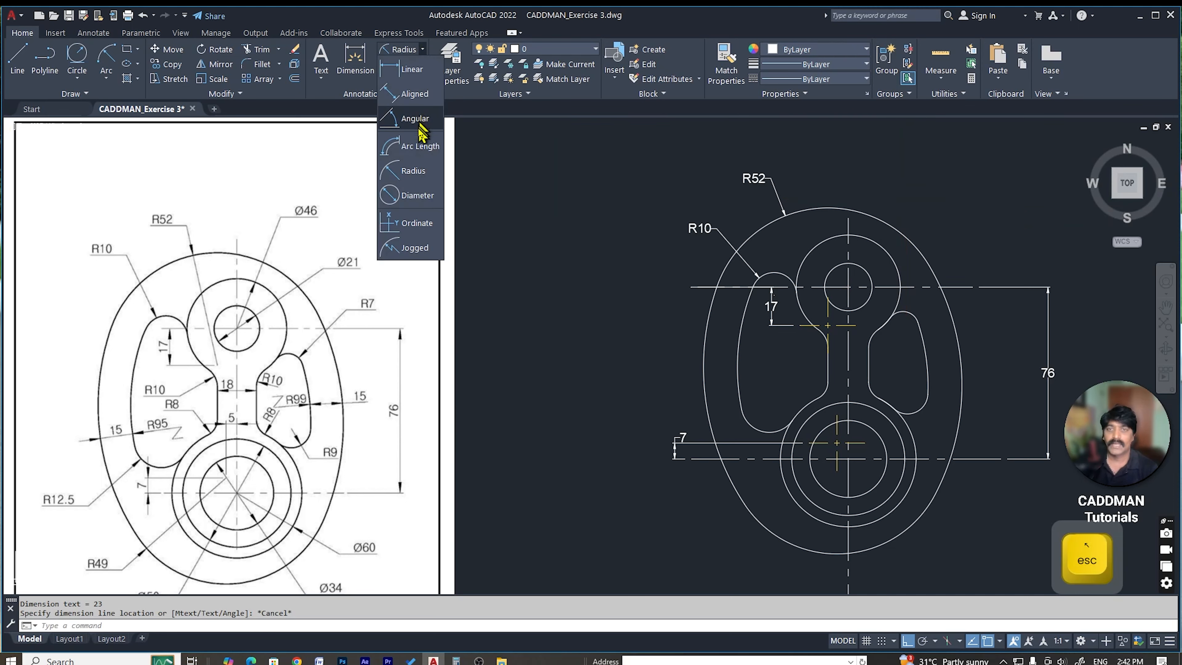
{"action": "left_click", "coordinate": [417, 196]}
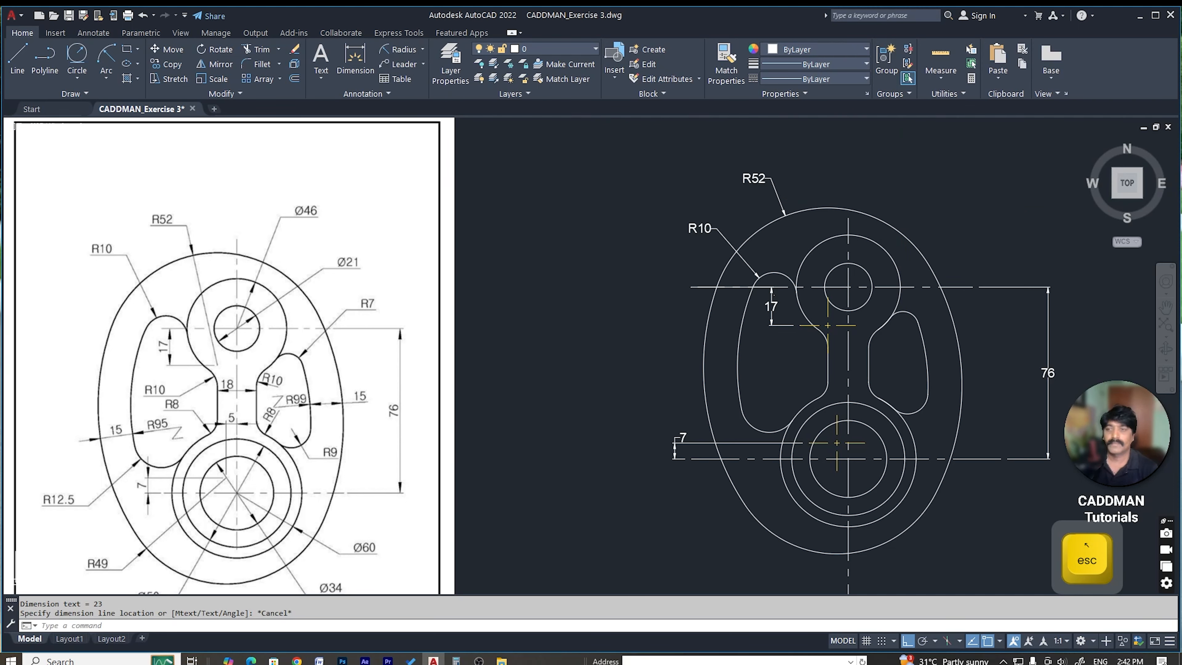
{"action": "left_click", "coordinate": [864, 241]}
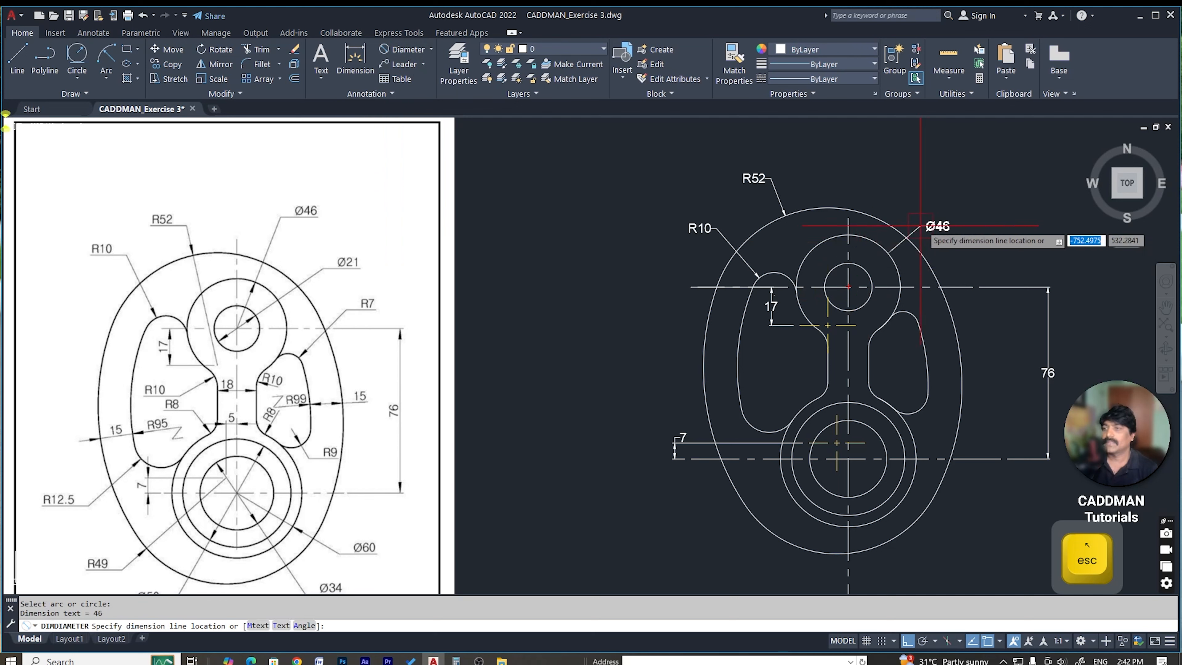
{"action": "left_click", "coordinate": [915, 208]}
{"action": "key", "text": "space"}
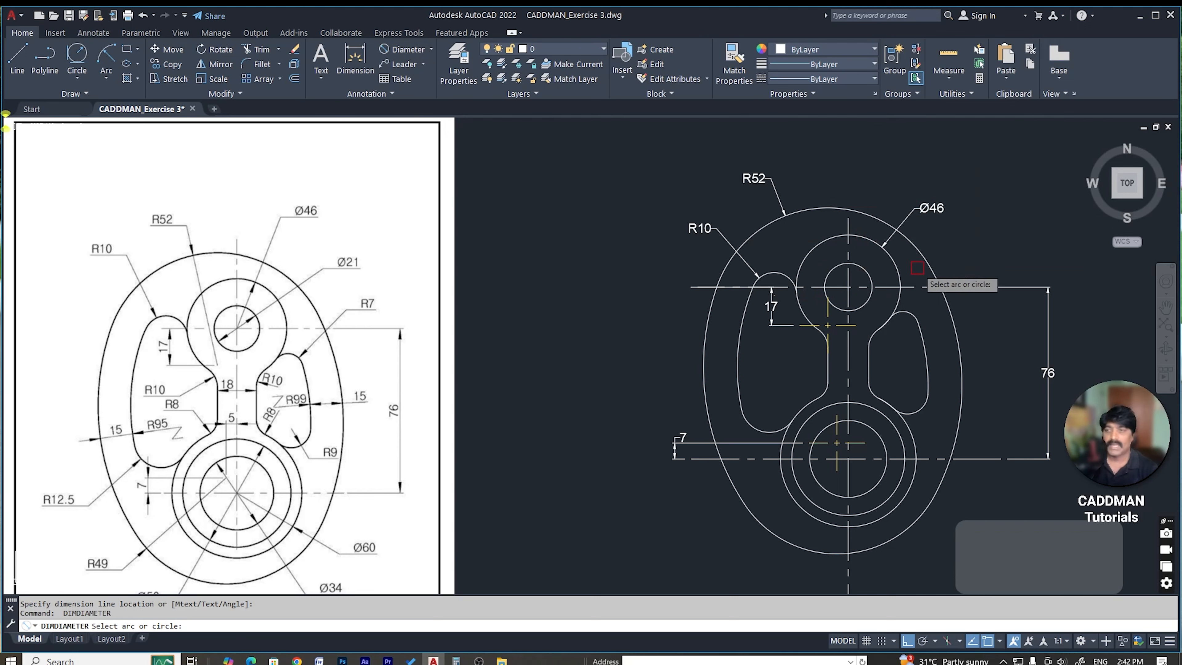
{"action": "left_click", "coordinate": [871, 279]}
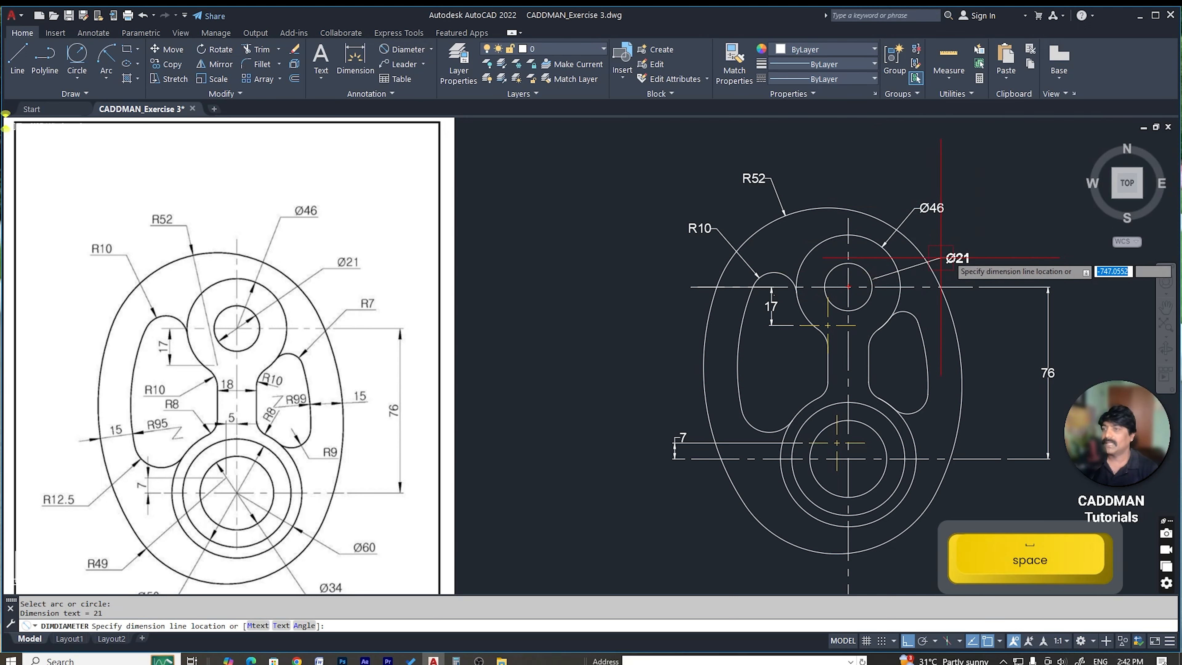
{"action": "left_click", "coordinate": [935, 238]}
{"action": "middle_click_drag", "start_coordinate": [1001, 324], "coordinate": [954, 301]}
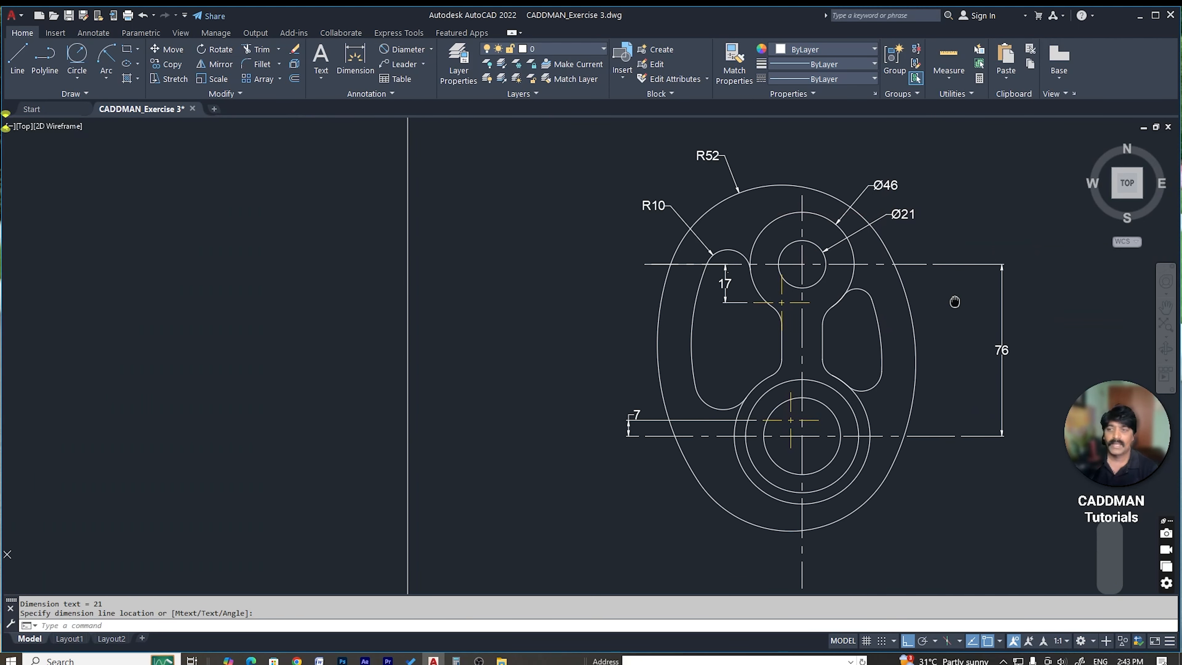
Step: Add a radius dimension to the top arc of the right inner opening, placed to its upper right
{"action": "left_click", "coordinate": [431, 49]}
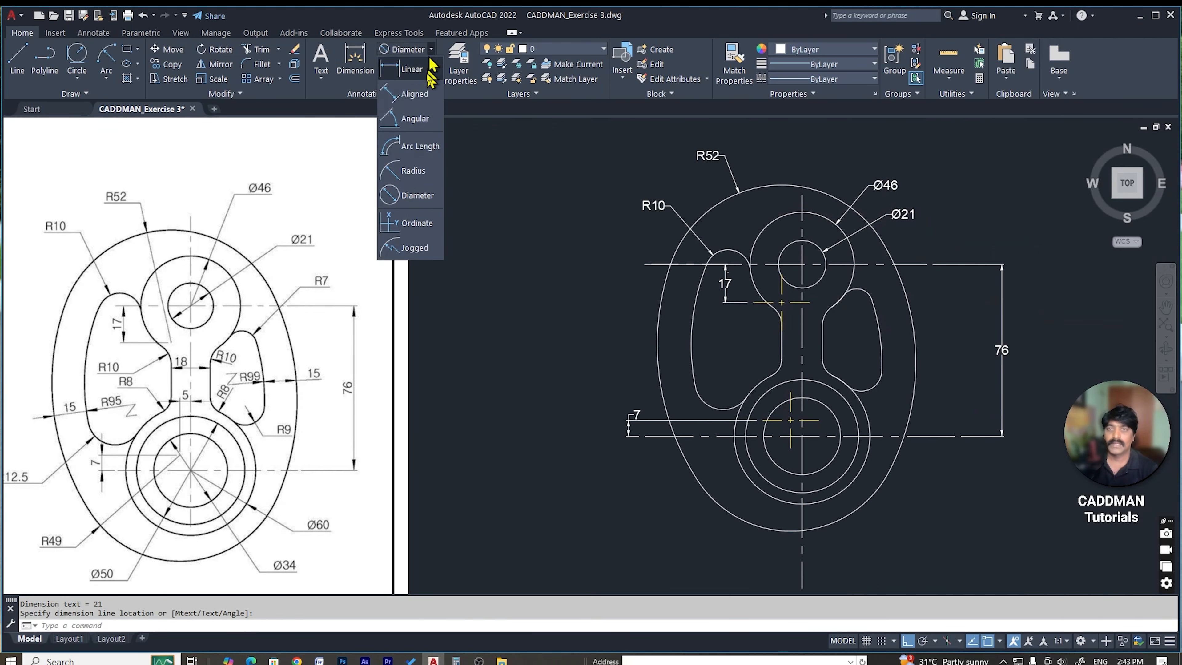
{"action": "left_click", "coordinate": [415, 170]}
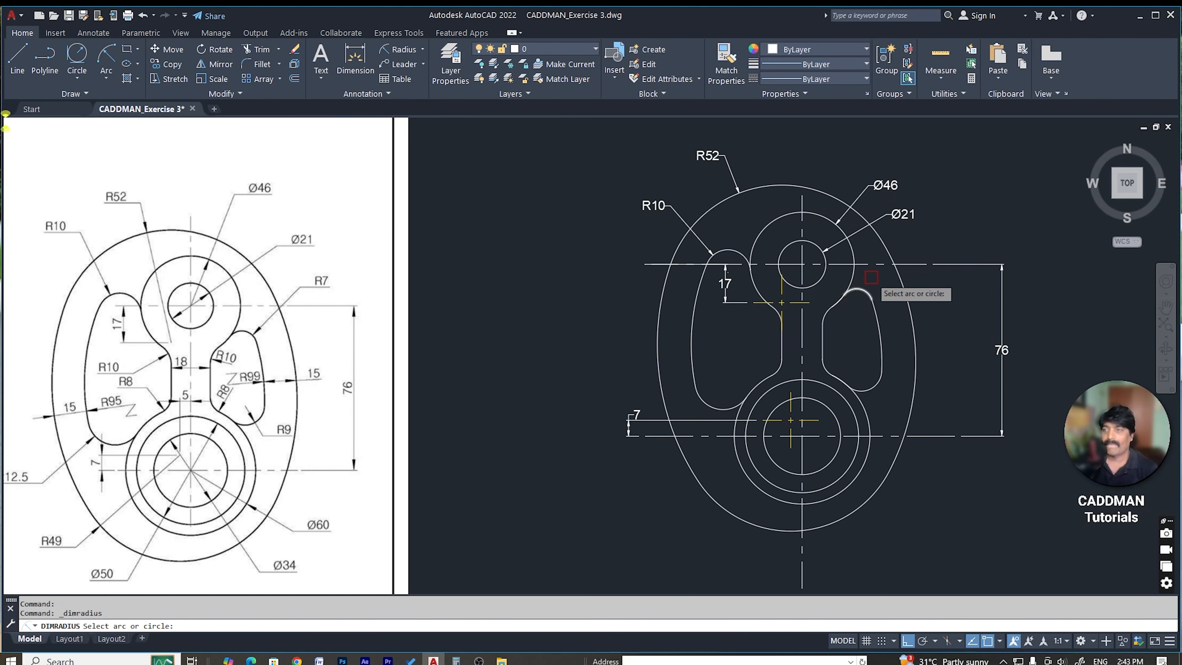
{"action": "left_click", "coordinate": [870, 291]}
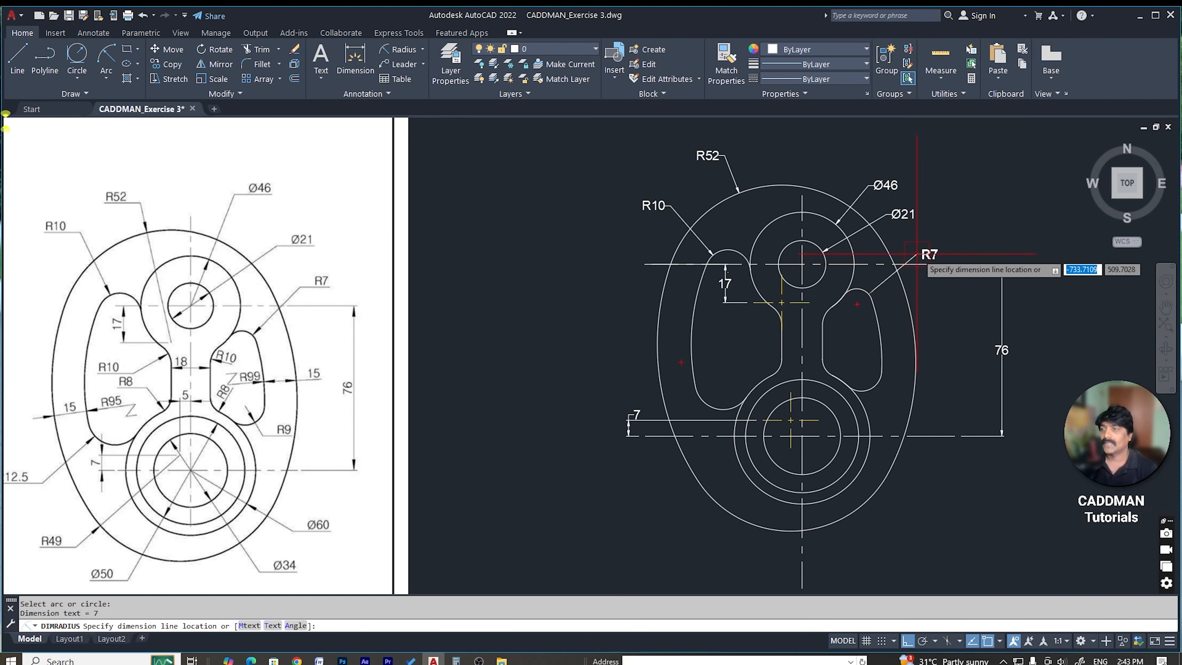
{"action": "scroll", "coordinate": [905, 269], "scroll_direction": "up", "scroll_amount": 6}
{"action": "left_click", "coordinate": [893, 281]}
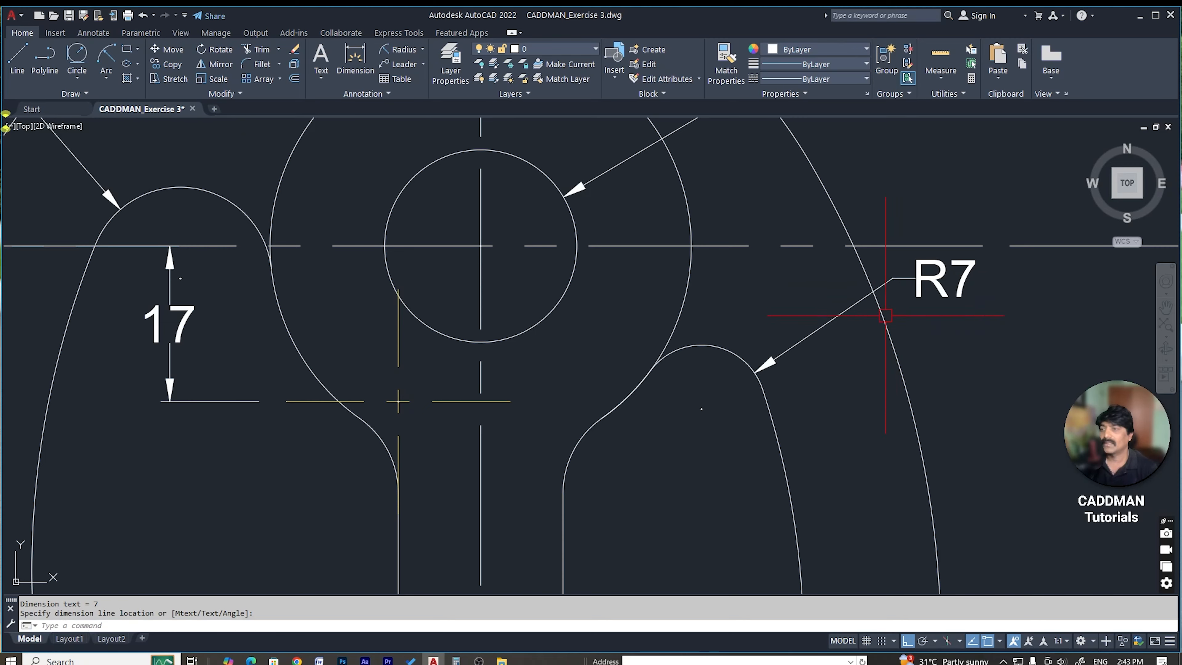
{"action": "scroll", "coordinate": [866, 324], "scroll_direction": "down", "scroll_amount": 6}
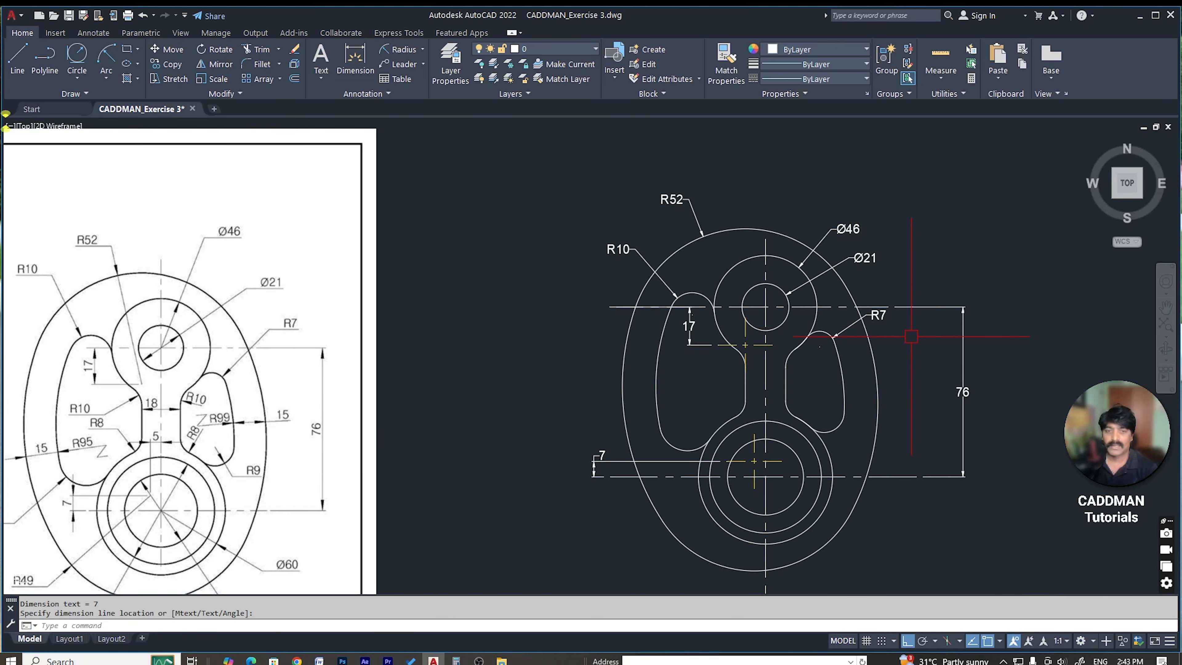
Step: Add a radius dimension to the upper fillet on the right side of the neck, placed inside the right opening
{"action": "scroll", "coordinate": [788, 387], "scroll_direction": "up", "scroll_amount": 2}
{"action": "key", "text": "Return"}
{"action": "scroll", "coordinate": [791, 340], "scroll_direction": "down", "scroll_amount": 4}
{"action": "scroll", "coordinate": [801, 335], "scroll_direction": "up", "scroll_amount": 6}
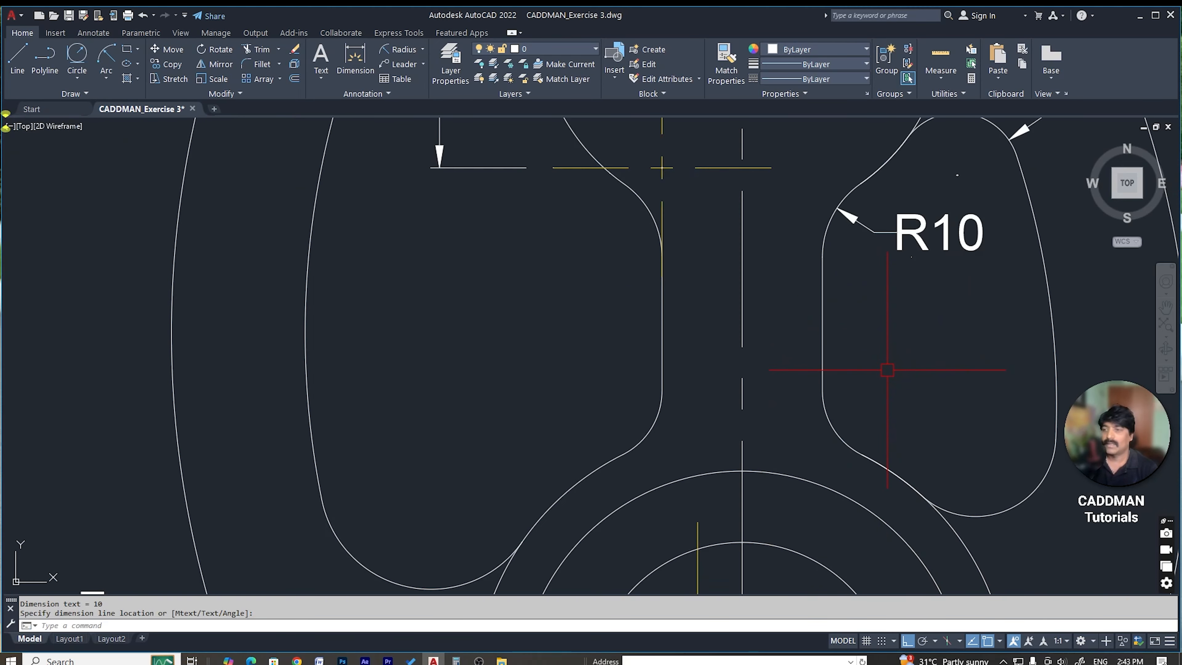
{"action": "left_click", "coordinate": [898, 474]}
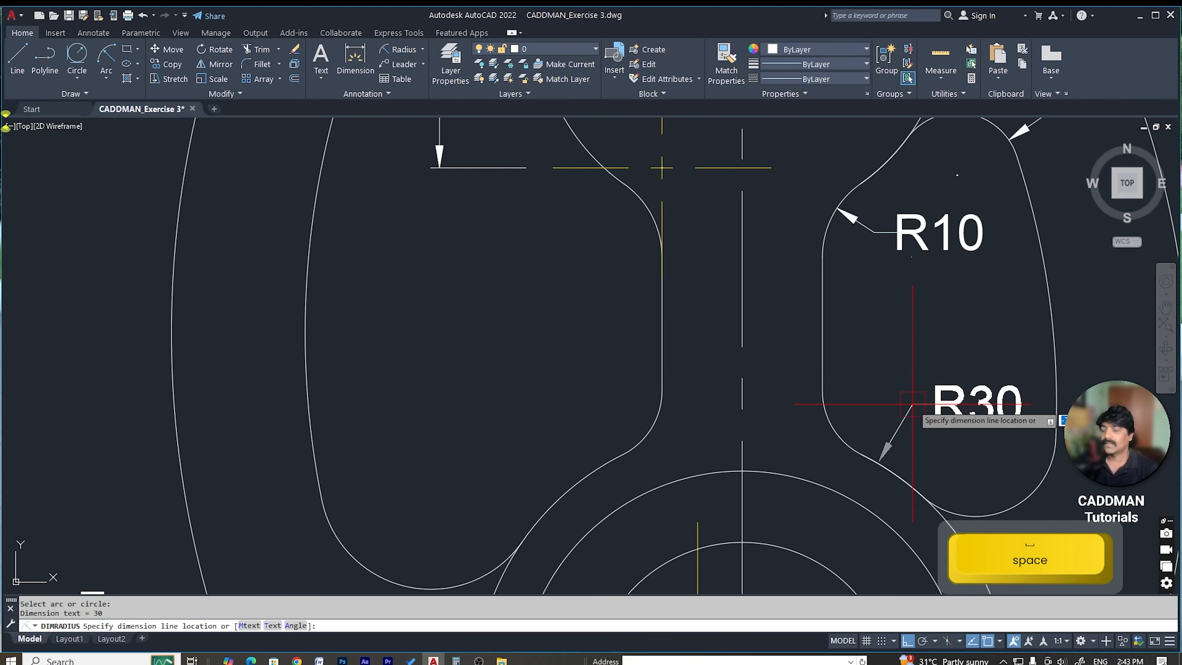
{"action": "scroll", "coordinate": [937, 396], "scroll_direction": "down", "scroll_amount": 3}
{"action": "key", "text": "Escape"}
Step: Add a radius dimension to the lower fillet on the right side of the neck, placed inside the right opening
{"action": "key", "text": "space"}
{"action": "left_click", "coordinate": [894, 409]}
{"action": "scroll", "coordinate": [919, 394], "scroll_direction": "up", "scroll_amount": 4}
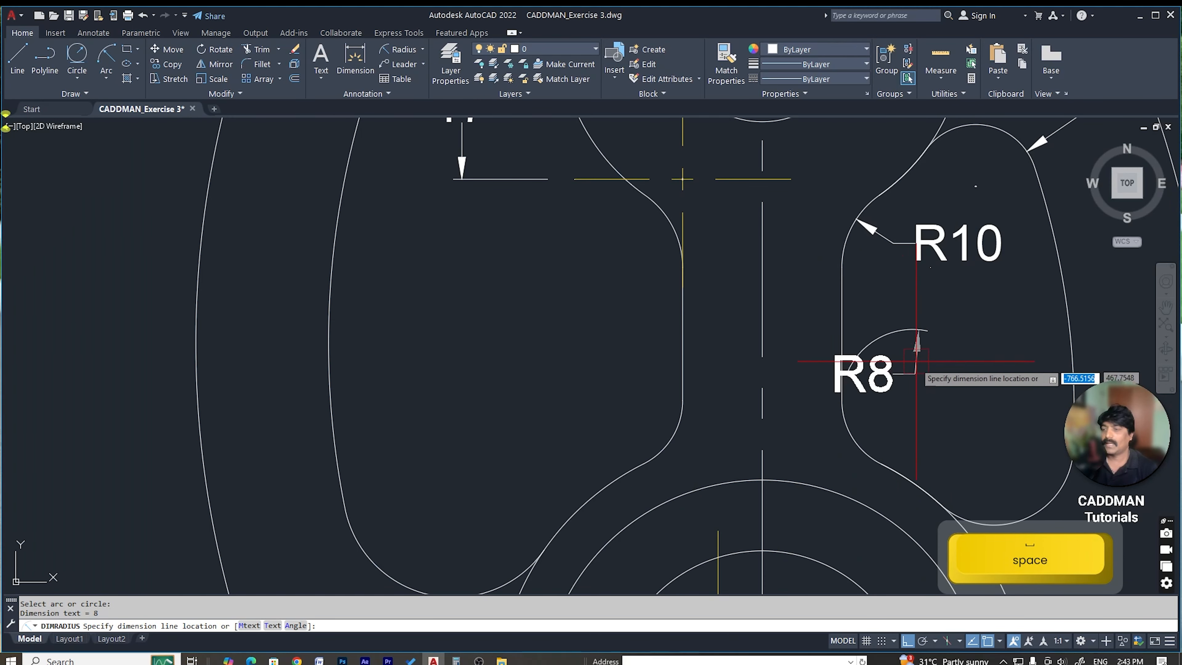
{"action": "left_click", "coordinate": [882, 411]}
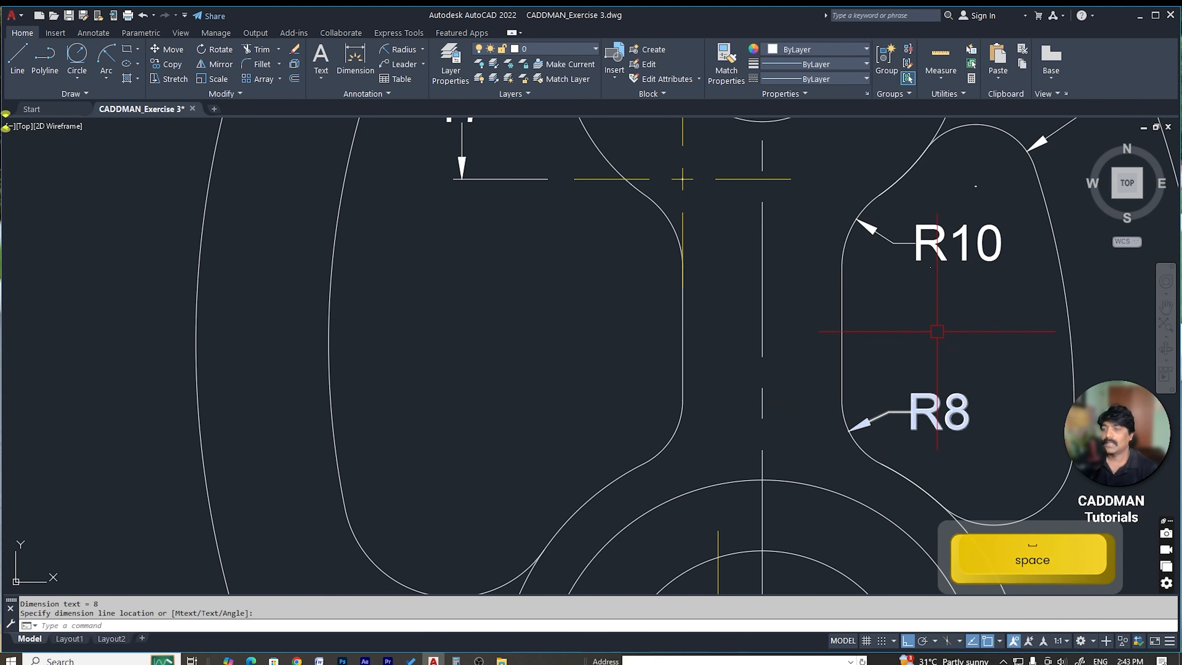
{"action": "scroll", "coordinate": [949, 335], "scroll_direction": "down", "scroll_amount": 4}
{"action": "scroll", "coordinate": [969, 342], "scroll_direction": "up", "scroll_amount": 2}
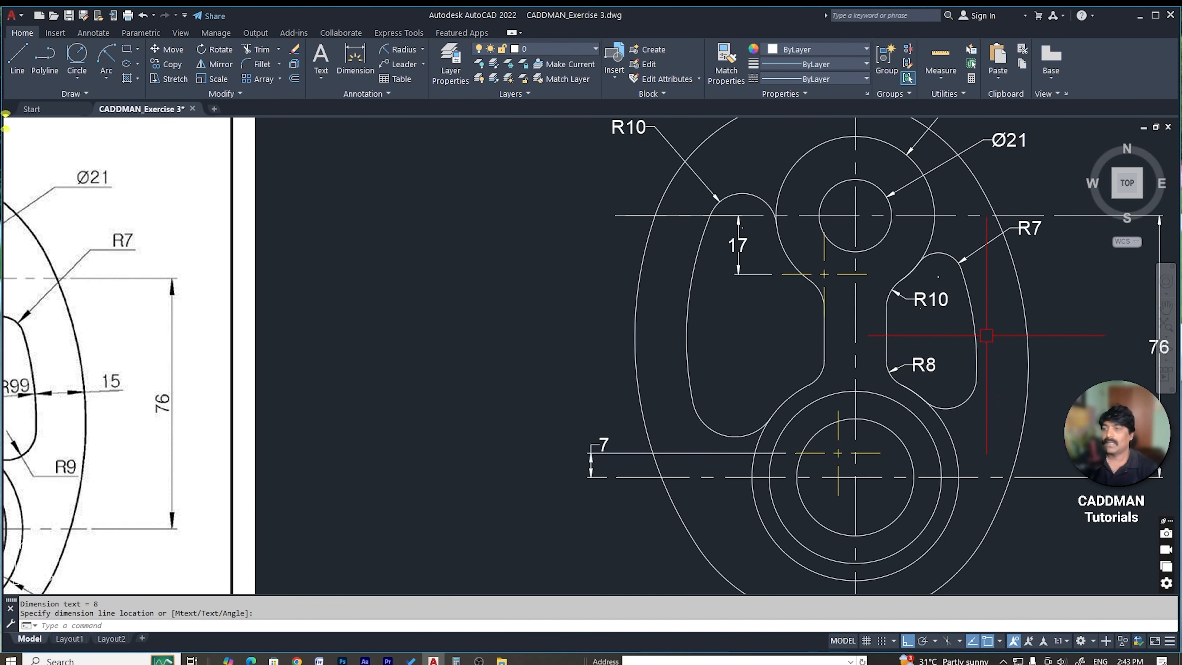
Step: Add a radius dimension to the long outer side arc of the right inner opening, placed to the right of the plate
{"action": "key", "text": "space"}
{"action": "left_click", "coordinate": [975, 335]}
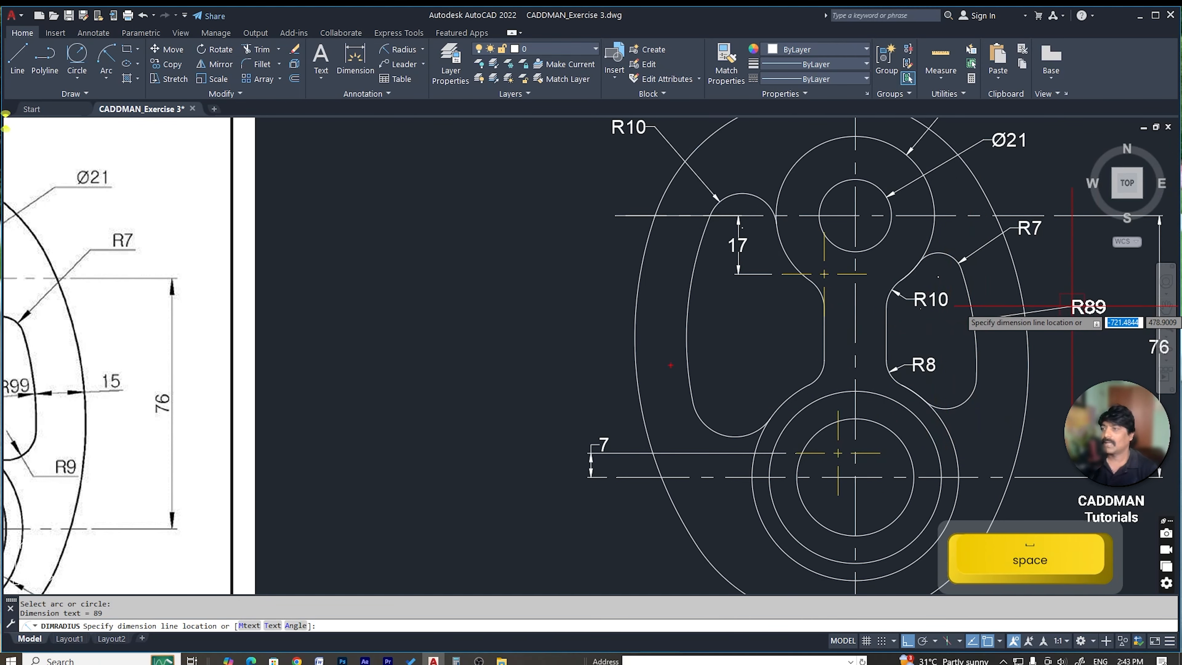
{"action": "scroll", "coordinate": [1073, 306], "scroll_direction": "down", "scroll_amount": 2}
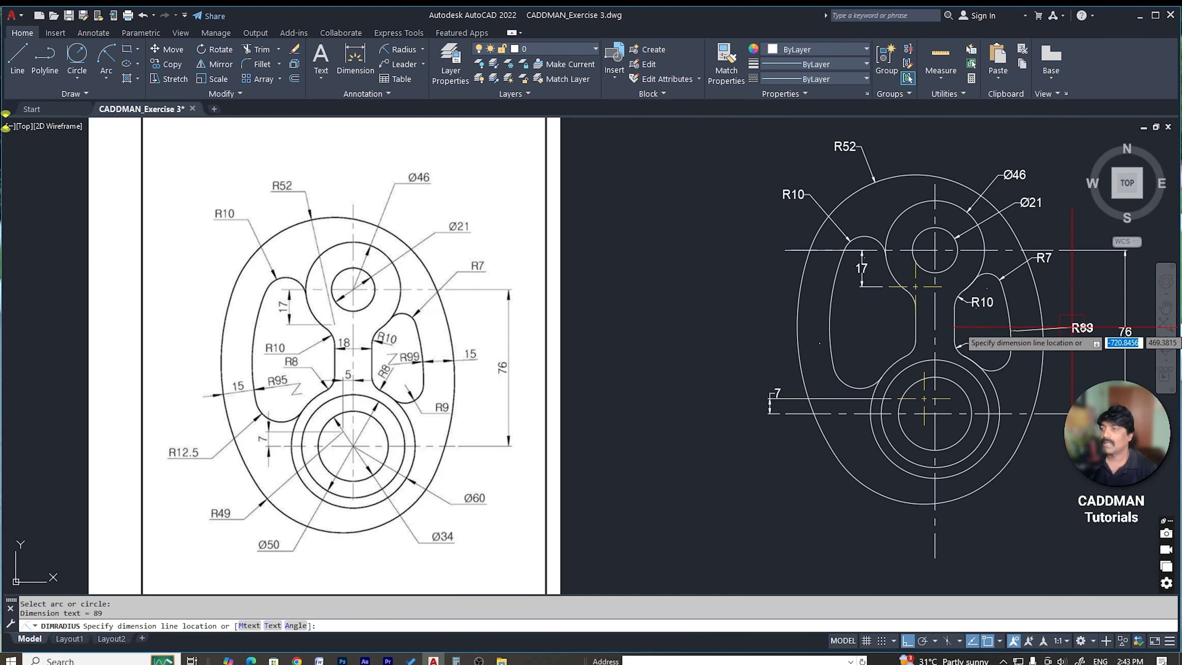
{"action": "left_click", "coordinate": [1068, 307]}
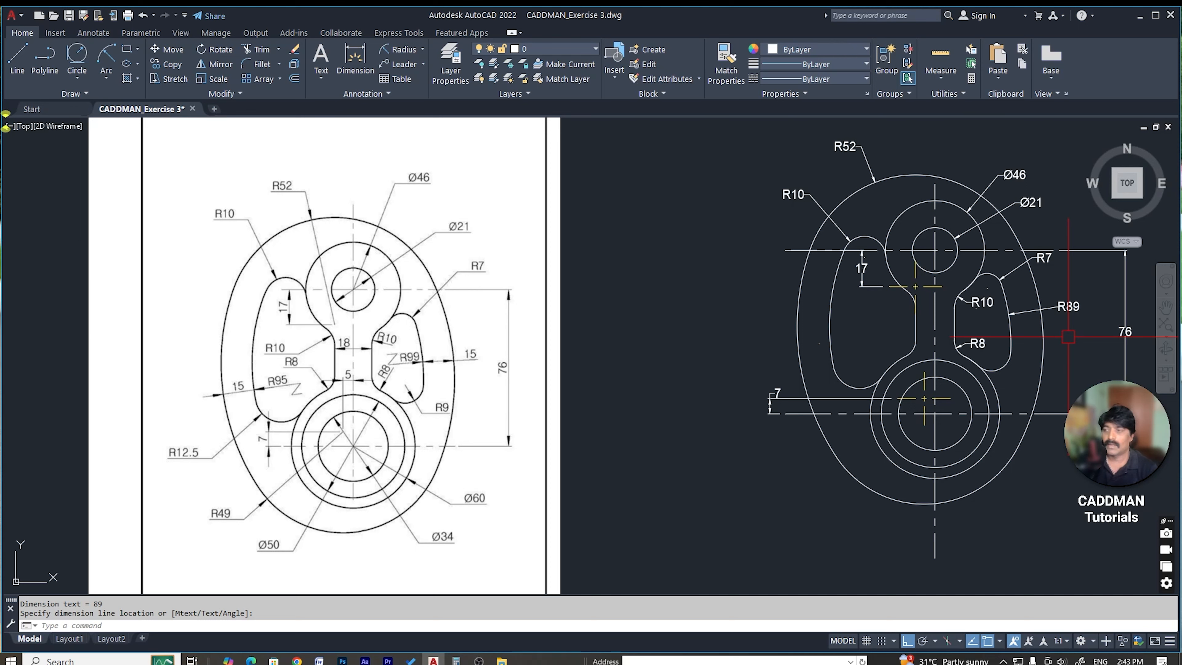
{"action": "left_click", "coordinate": [1072, 308]}
{"action": "key", "text": "Escape"}
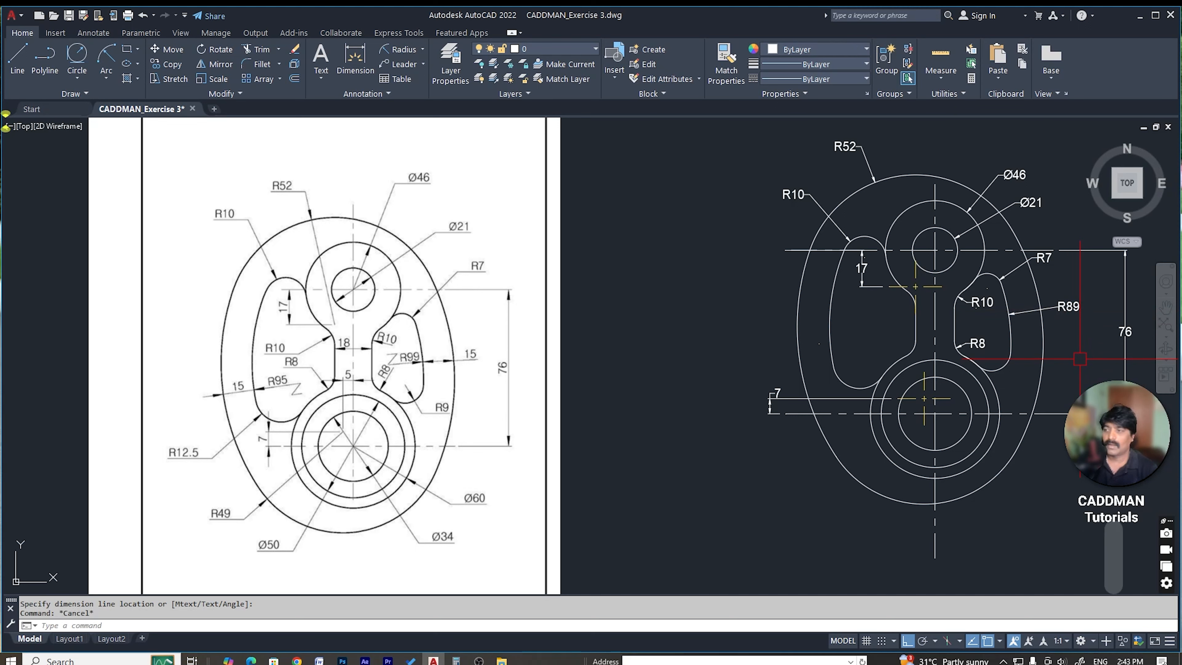
{"action": "left_click", "coordinate": [1072, 305]}
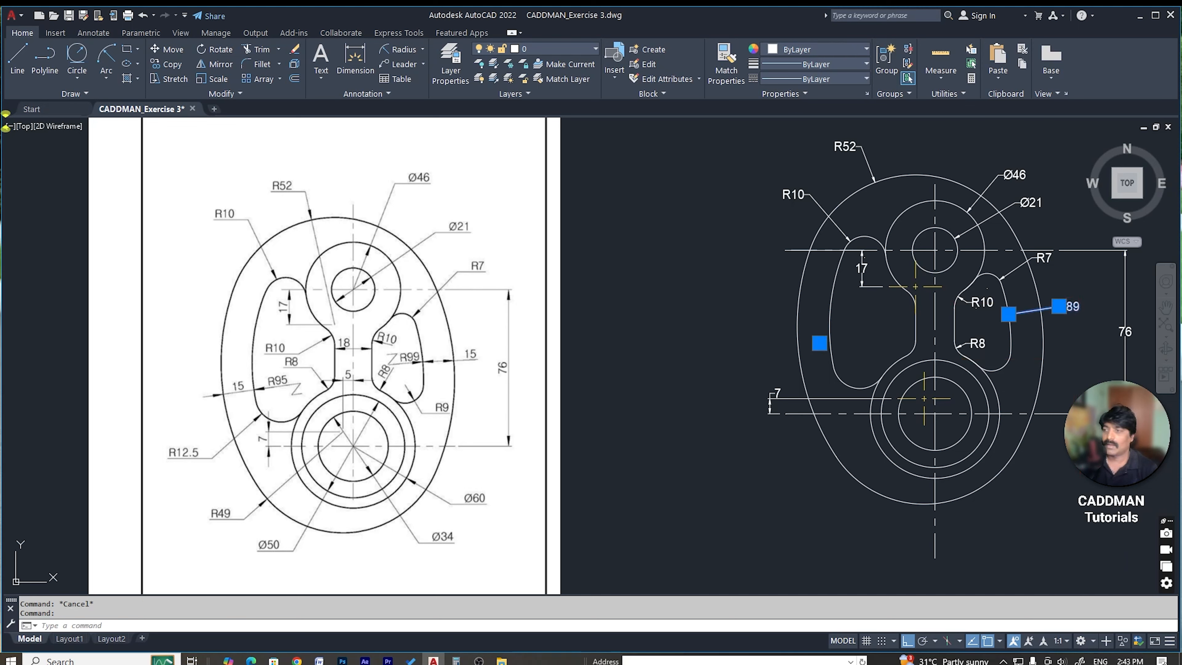
{"action": "double_click", "coordinate": [1071, 307]}
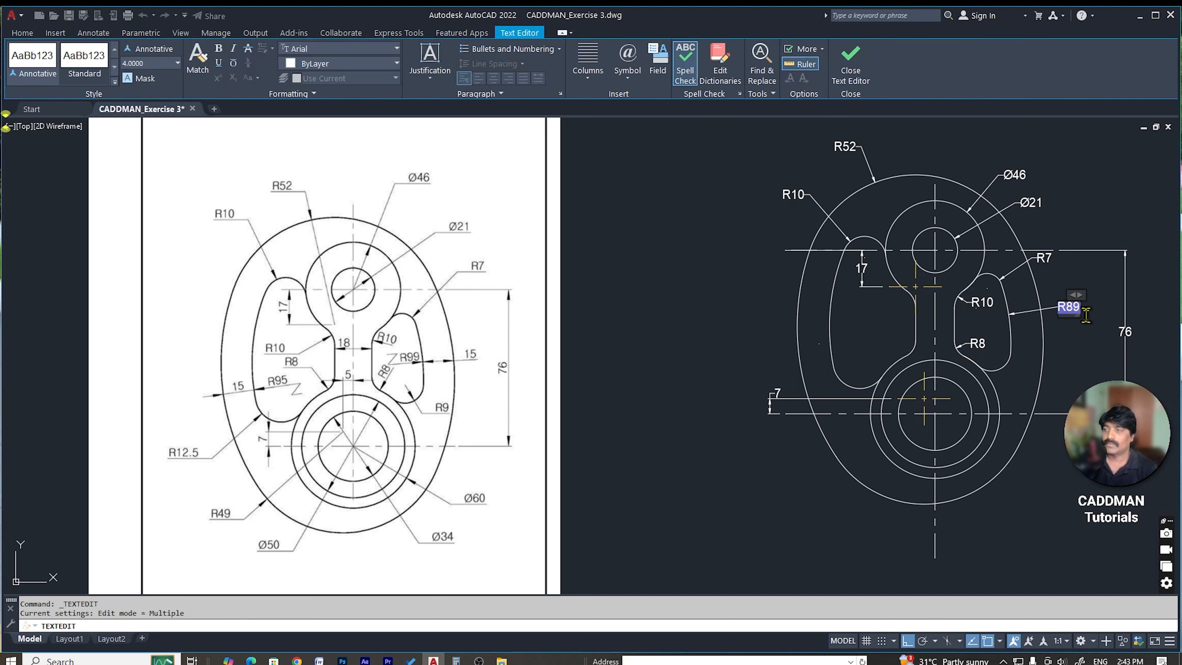
{"action": "key", "text": "Escape"}
{"action": "key", "text": "Escape"}
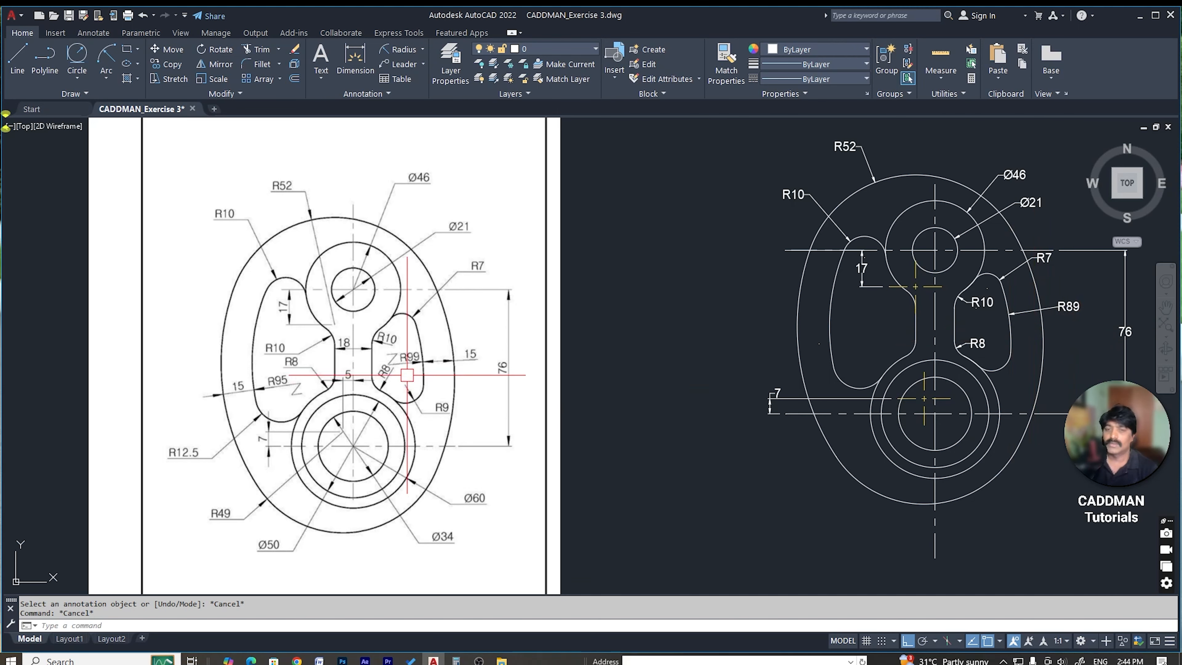
{"action": "scroll", "coordinate": [409, 357], "scroll_direction": "up", "scroll_amount": 2}
{"action": "scroll", "coordinate": [399, 348], "scroll_direction": "down", "scroll_amount": 2}
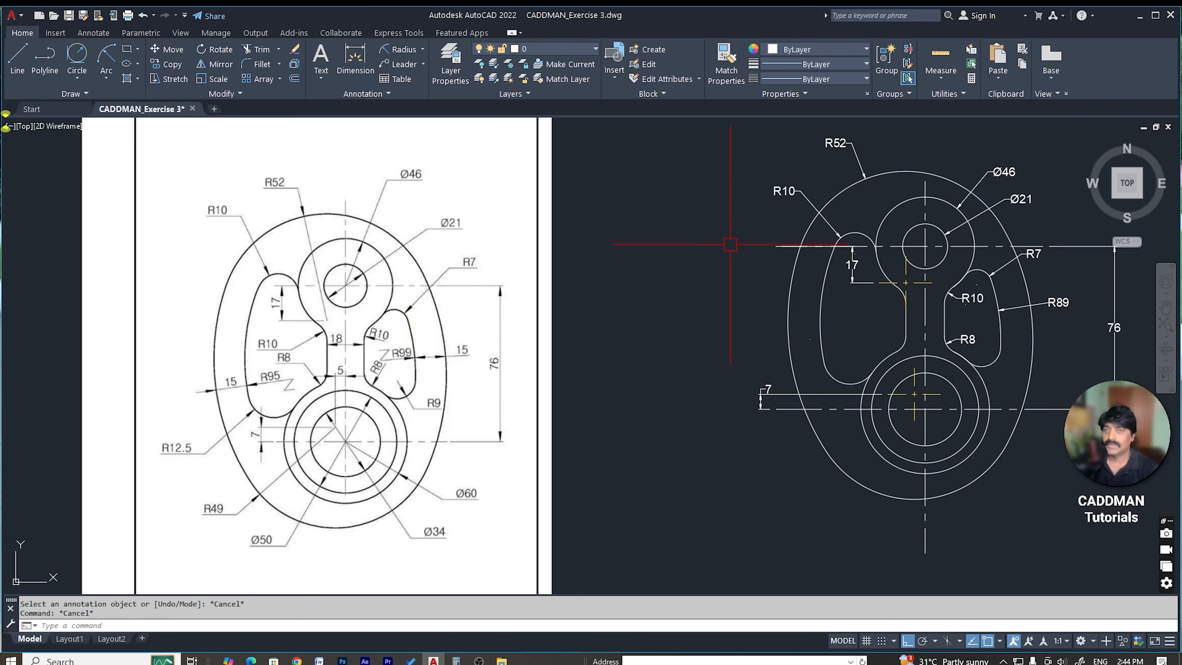
Step: Add an aligned dimension from the right opening's outer side arc perpendicular to the plate's outer contour, placed between the two curves
{"action": "left_click", "coordinate": [398, 50]}
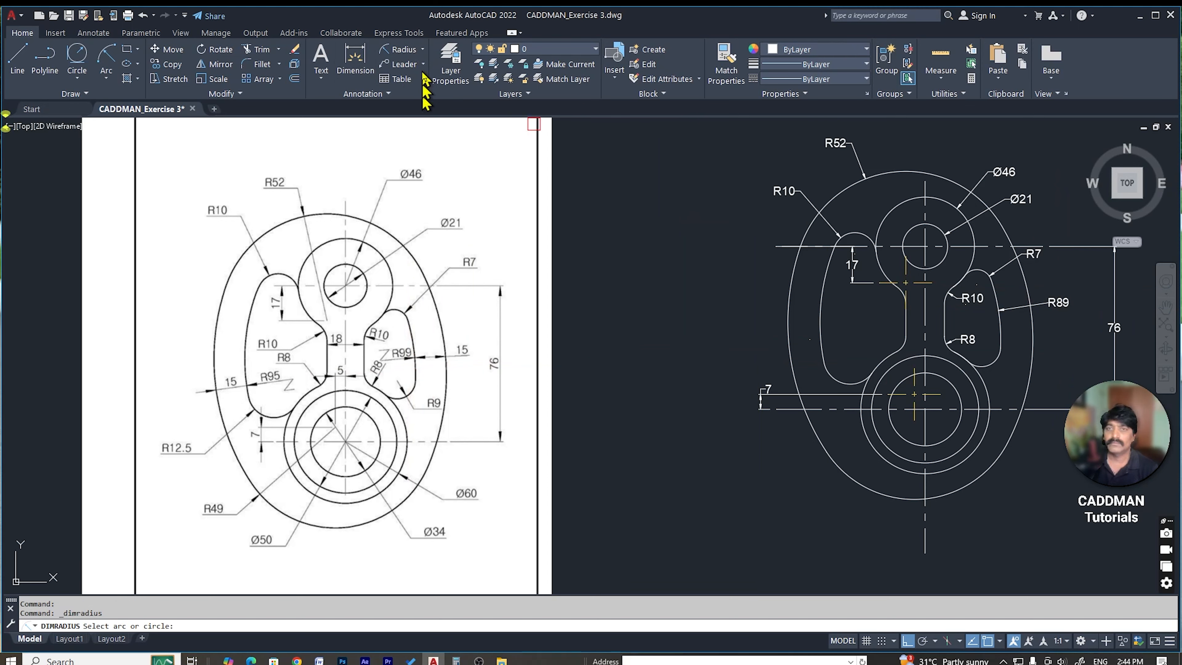
{"action": "left_click", "coordinate": [423, 50]}
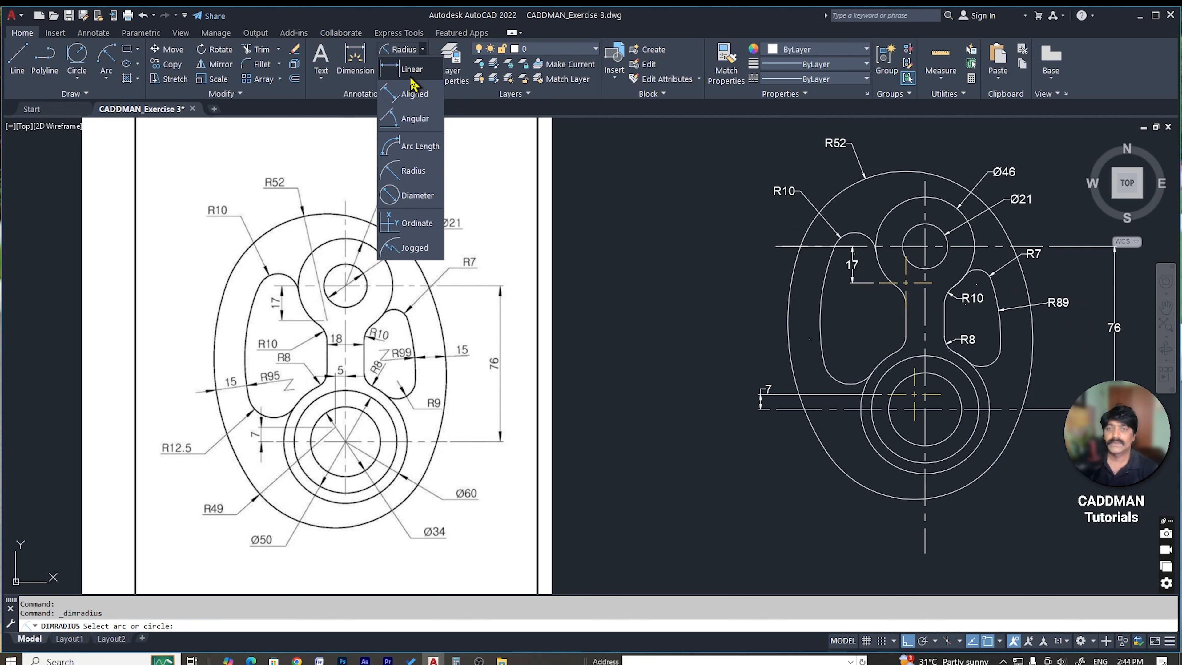
{"action": "left_click", "coordinate": [414, 93]}
{"action": "scroll", "coordinate": [970, 306], "scroll_direction": "up", "scroll_amount": 6}
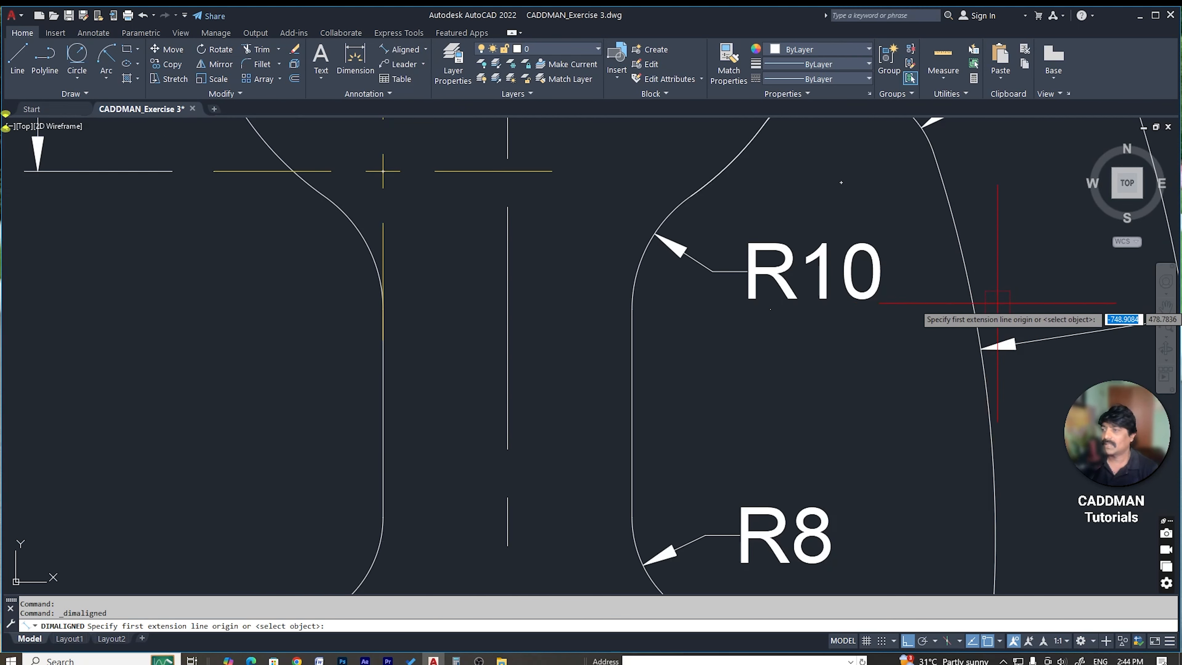
{"action": "left_click", "coordinate": [973, 317]}
{"action": "scroll", "coordinate": [973, 317], "scroll_direction": "down", "scroll_amount": 4}
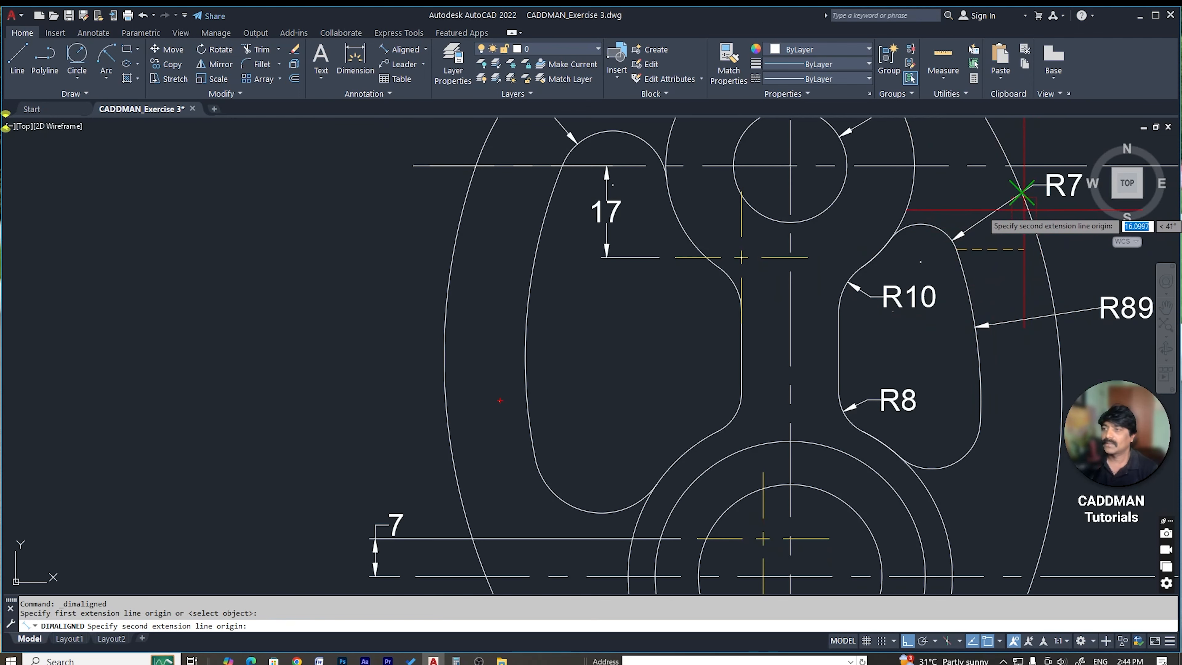
{"action": "type", "text": "per"}
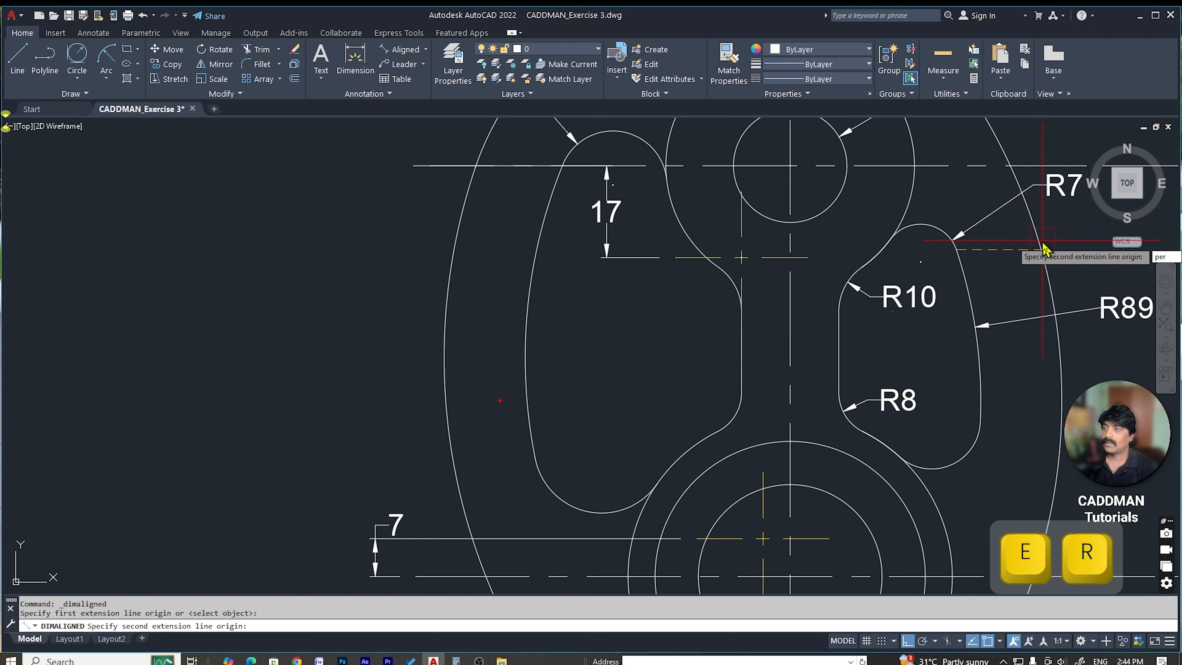
{"action": "key", "text": "Return"}
{"action": "left_click", "coordinate": [1042, 245]}
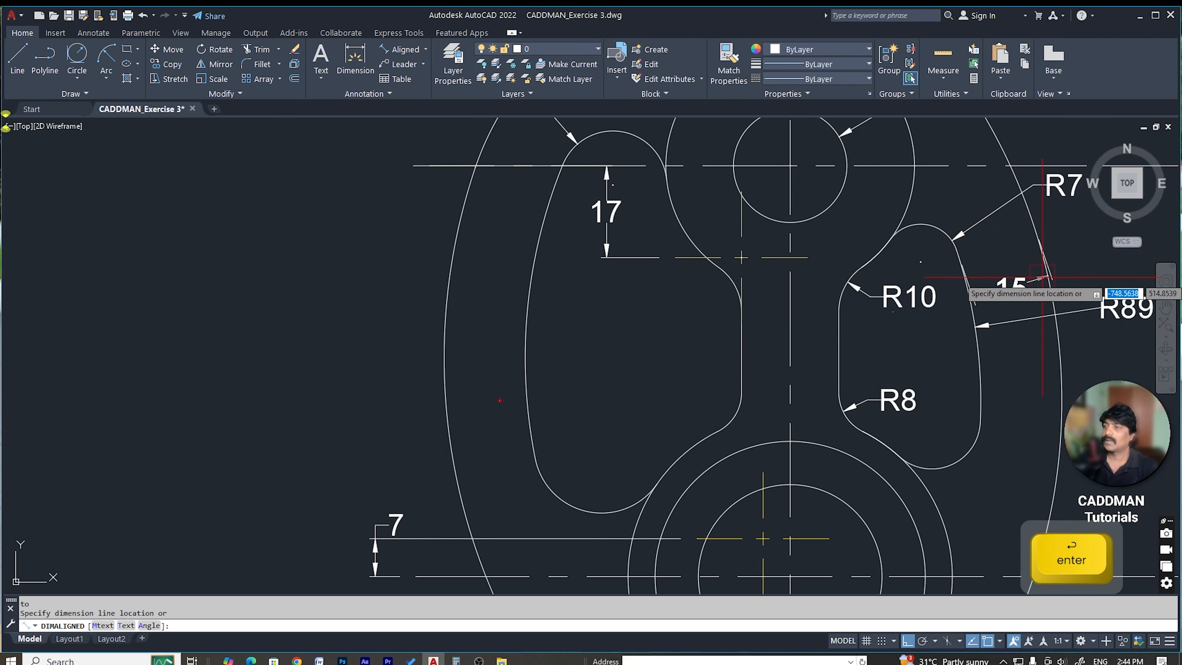
{"action": "scroll", "coordinate": [1033, 278], "scroll_direction": "up", "scroll_amount": 4}
{"action": "left_click", "coordinate": [980, 222]}
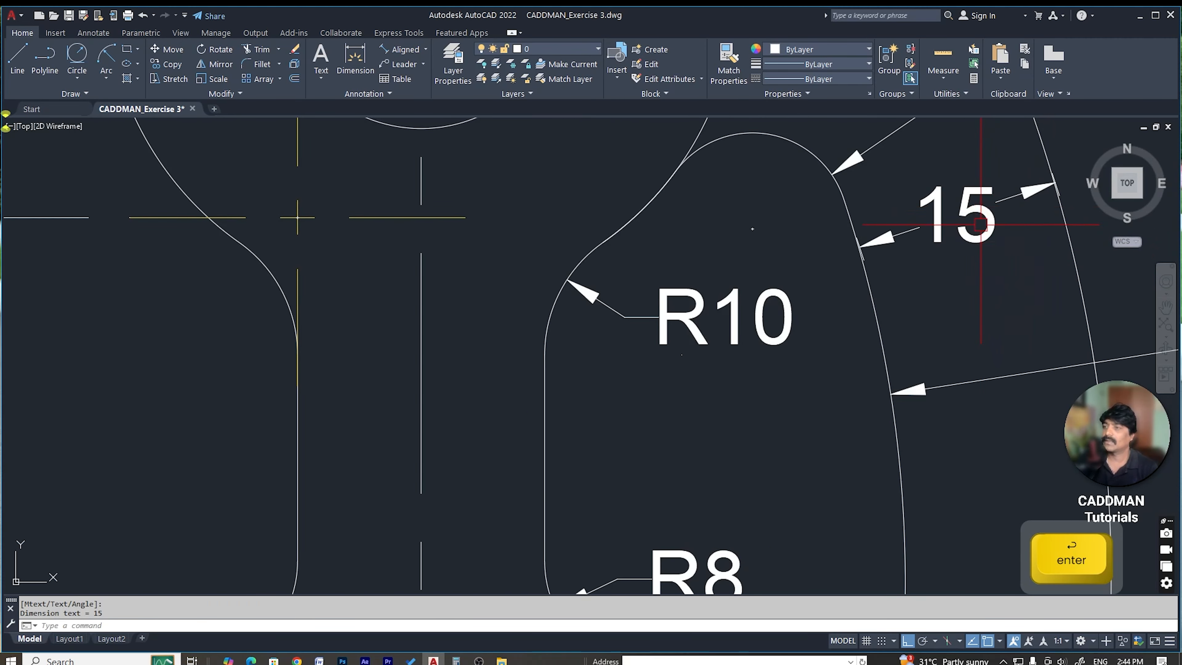
Step: Add a radius dimension to the bottom arc of the right inner opening, placed to its lower right
{"action": "scroll", "coordinate": [950, 283], "scroll_direction": "down", "scroll_amount": 6}
{"action": "scroll", "coordinate": [966, 315], "scroll_direction": "down", "scroll_amount": 3}
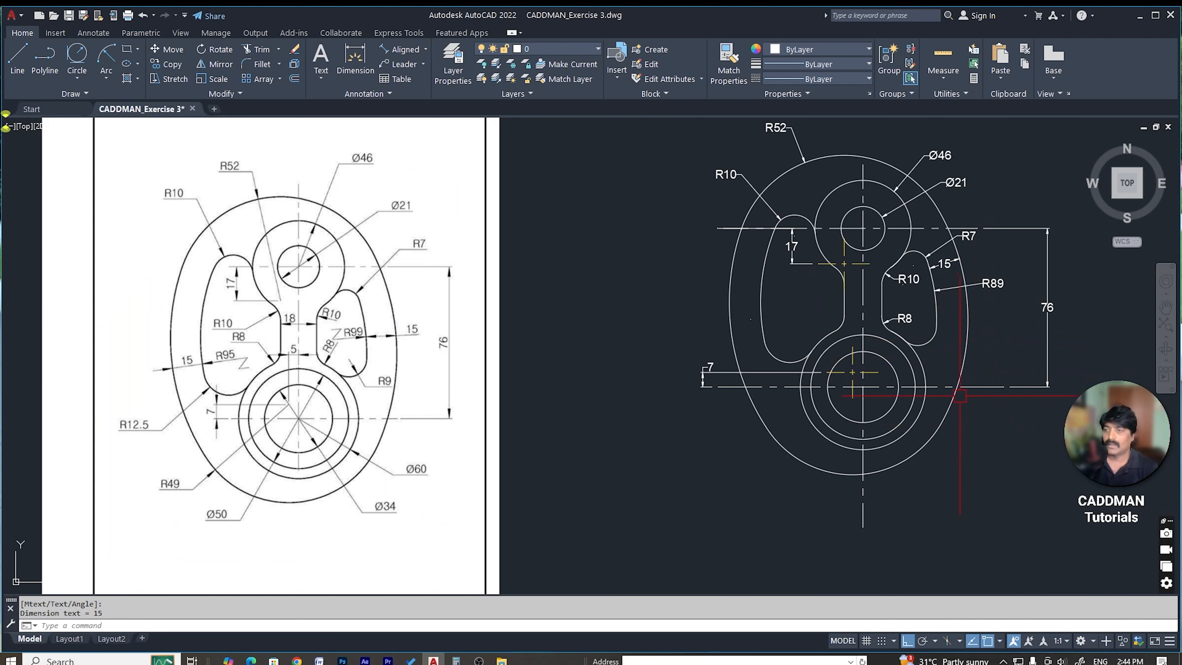
{"action": "left_click", "coordinate": [427, 52]}
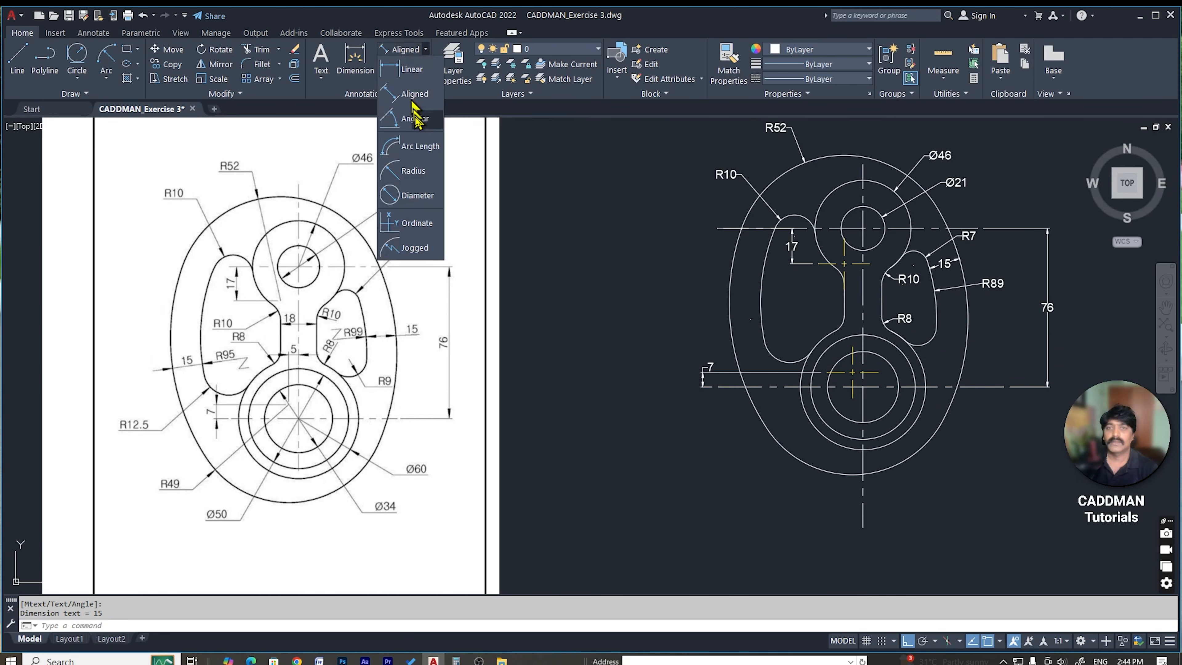
{"action": "left_click", "coordinate": [417, 158]}
{"action": "left_click", "coordinate": [924, 344]}
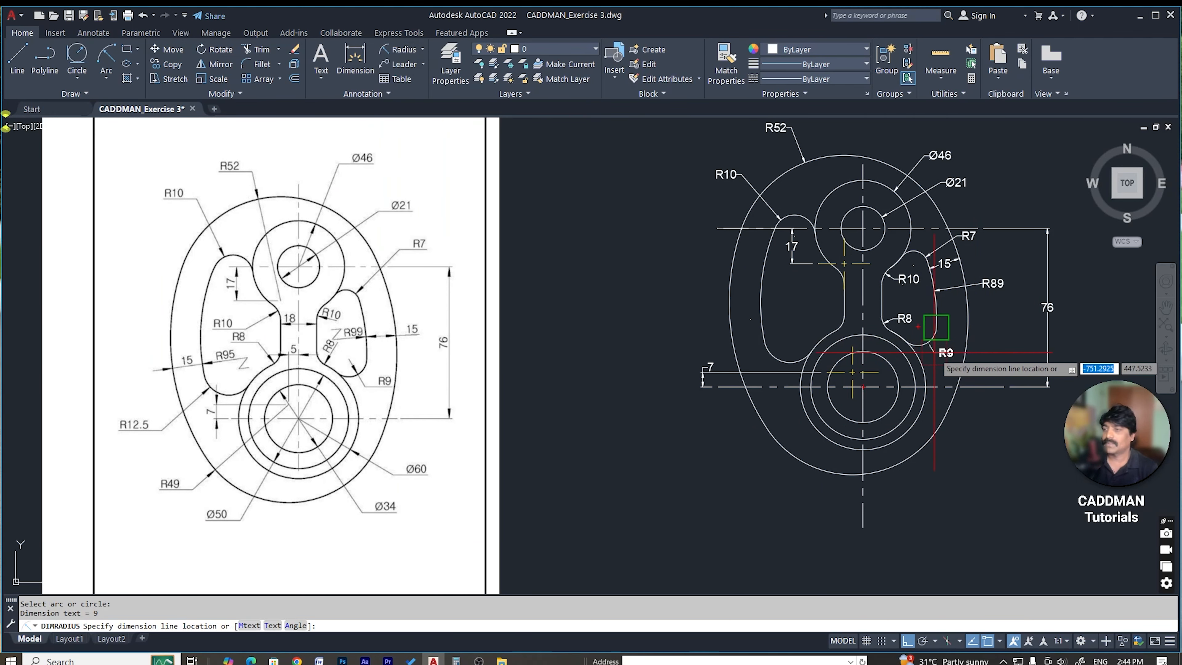
{"action": "scroll", "coordinate": [932, 343], "scroll_direction": "up", "scroll_amount": 5}
{"action": "left_click", "coordinate": [932, 344]}
Step: Add a radius dimension to the lower arc of the plate's outer contour, placed outside at its lower left
{"action": "scroll", "coordinate": [931, 354], "scroll_direction": "down", "scroll_amount": 6}
{"action": "scroll", "coordinate": [1001, 421], "scroll_direction": "up", "scroll_amount": 2}
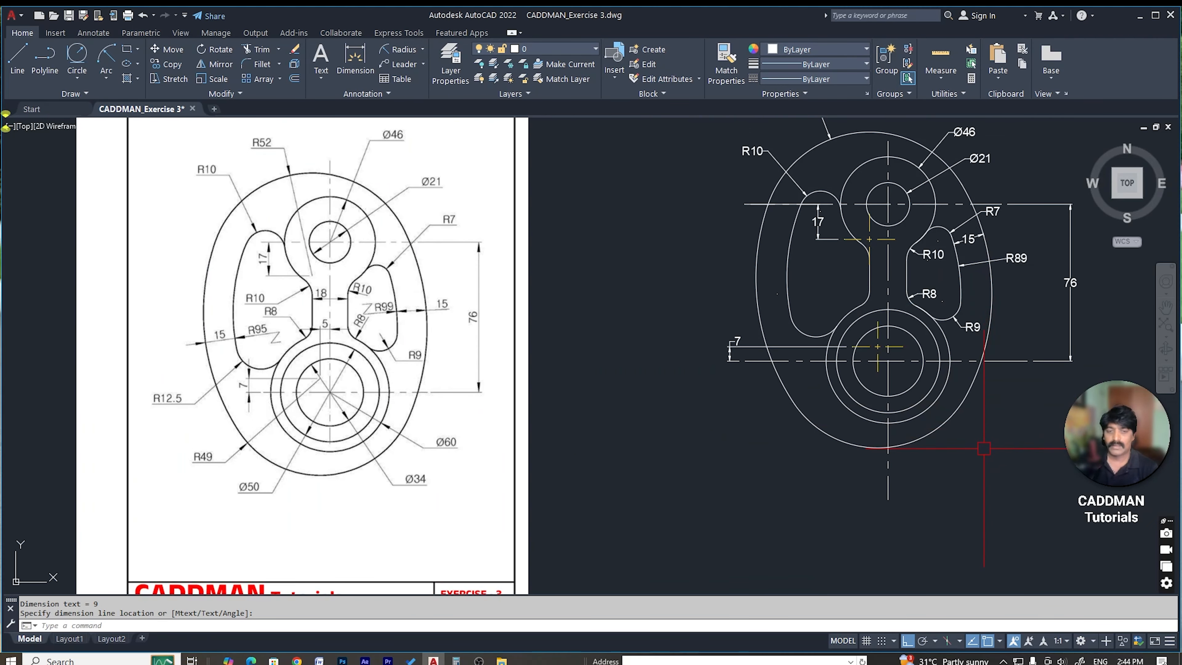
{"action": "key", "text": "space"}
{"action": "left_click", "coordinate": [797, 411]}
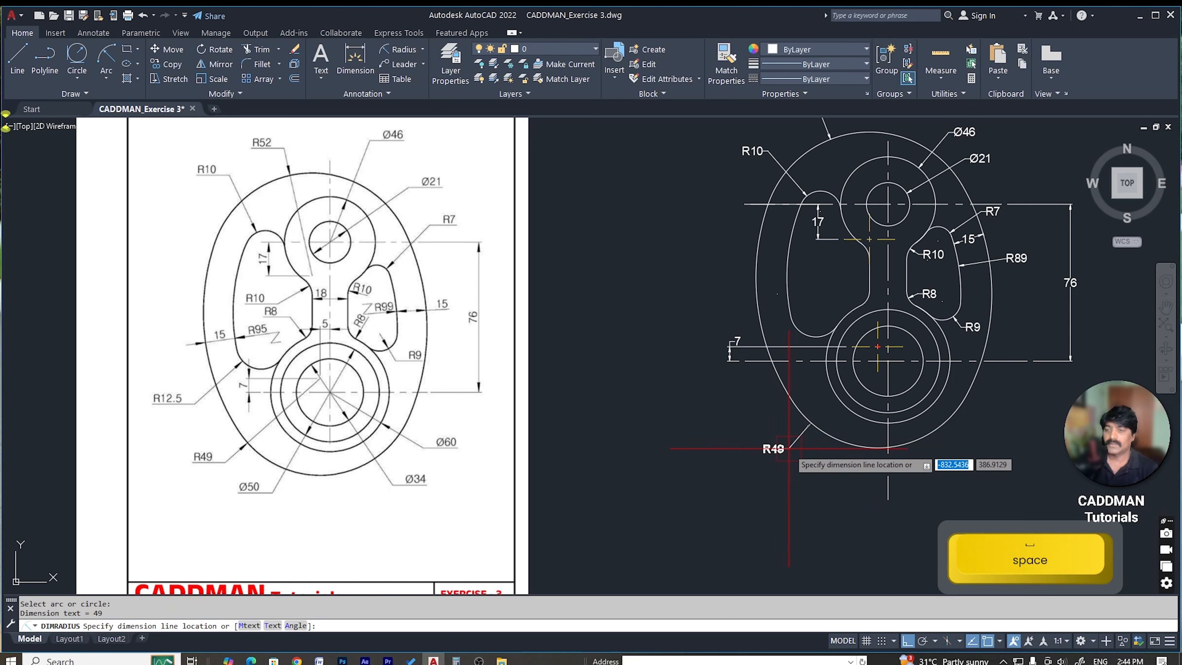
{"action": "left_click", "coordinate": [790, 449]}
Step: Add a radius dimension to the bottom arc of the left inner opening, placed outside the plate to its lower left
{"action": "key", "text": "space"}
{"action": "left_click", "coordinate": [801, 331]}
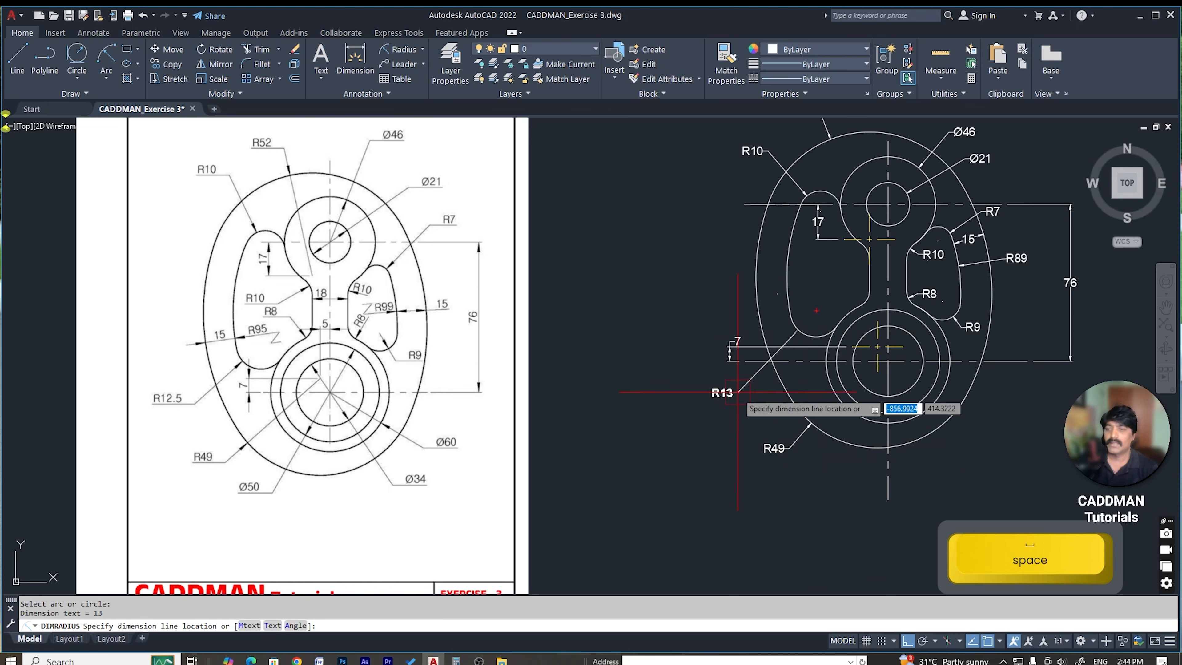
{"action": "left_click", "coordinate": [747, 394]}
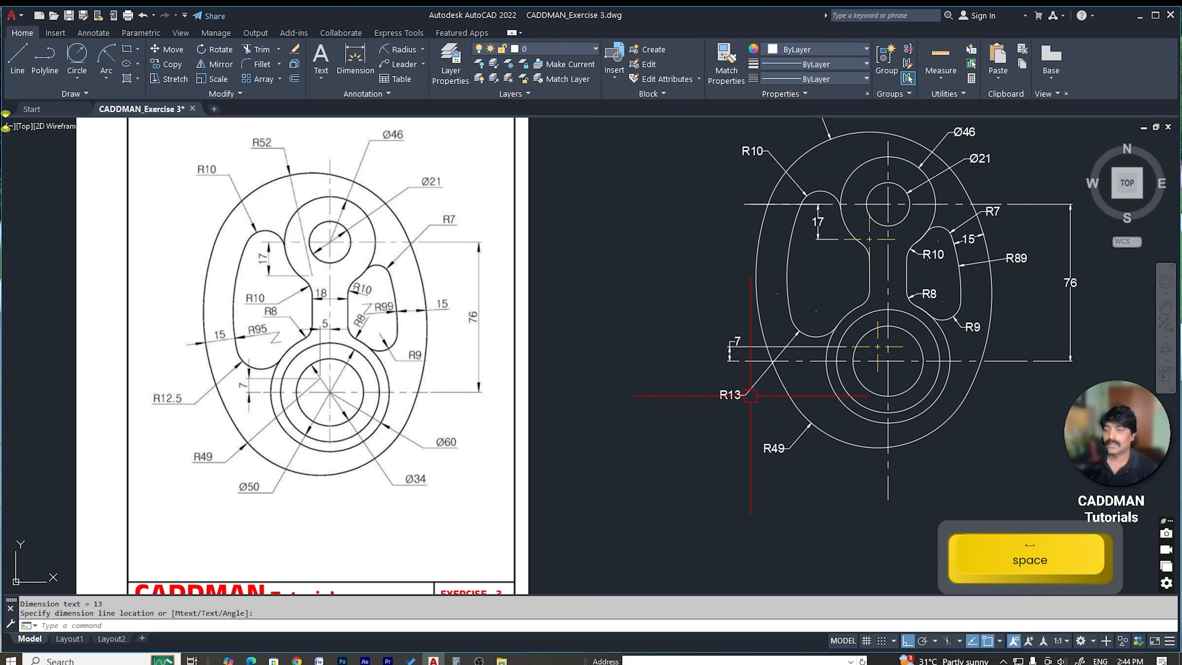
Step: Set the precision of the left opening's bottom arc radius dimension to one decimal place (0.0)
{"action": "scroll", "coordinate": [747, 394], "scroll_direction": "up", "scroll_amount": 4}
{"action": "left_click", "coordinate": [691, 391]}
{"action": "mouse_move", "coordinate": [692, 391]}
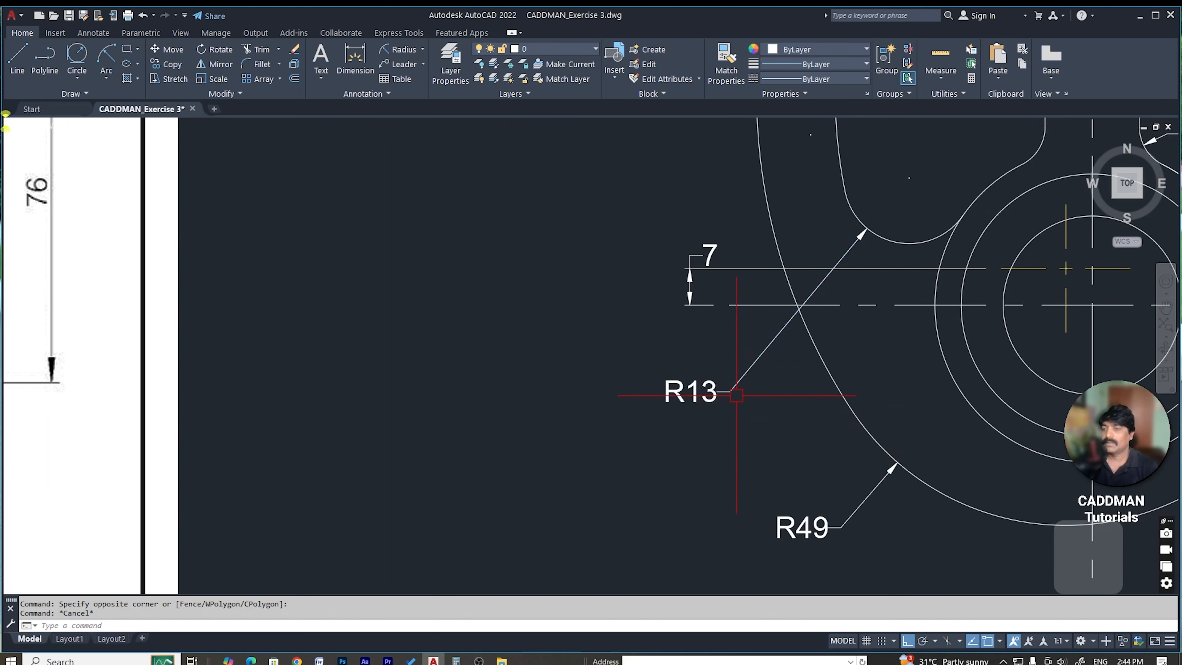
{"action": "key", "text": "Escape"}
{"action": "right_click", "coordinate": [714, 389]}
{"action": "mouse_move", "coordinate": [774, 70]}
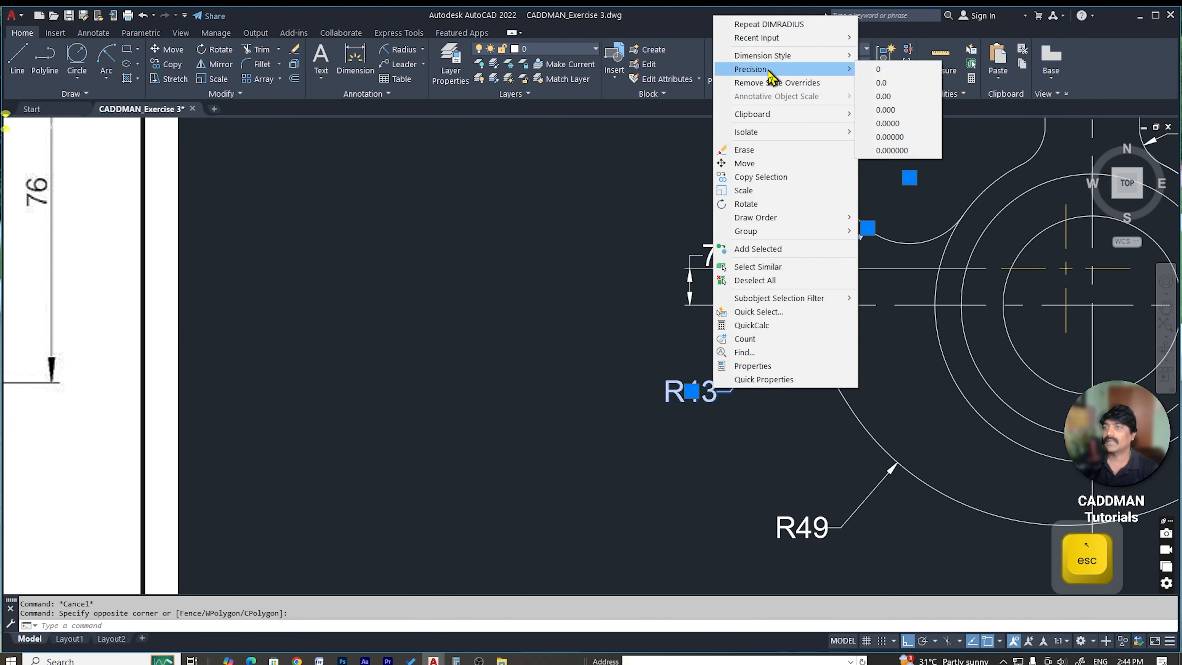
{"action": "left_click", "coordinate": [897, 85]}
{"action": "key", "text": "Escape"}
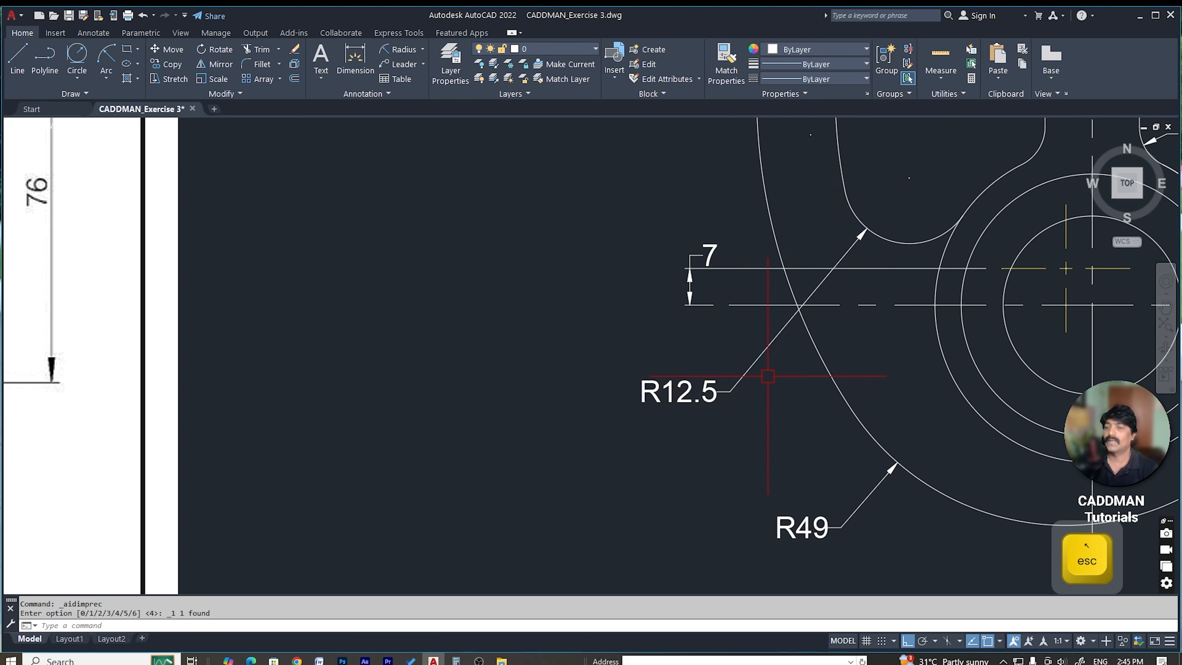
{"action": "scroll", "coordinate": [724, 446], "scroll_direction": "down", "scroll_amount": 6}
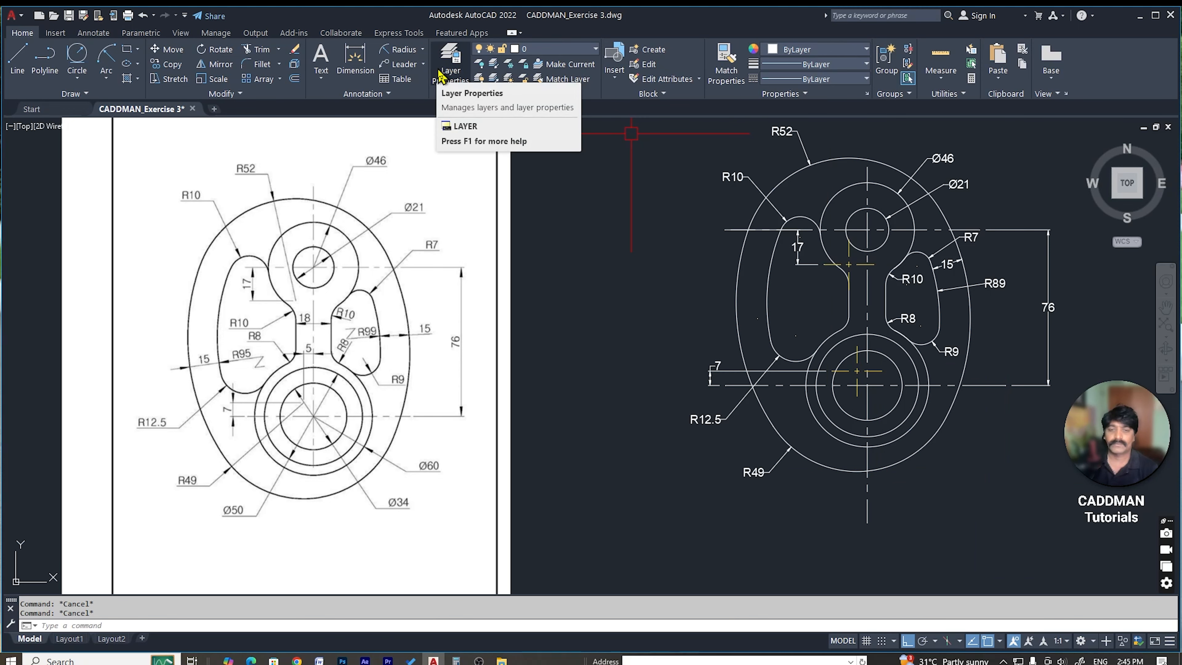
Step: Add a horizontal linear dimension across the neck between its two straight vertical sides
{"action": "left_click", "coordinate": [423, 49]}
{"action": "left_click", "coordinate": [402, 67]}
{"action": "scroll", "coordinate": [892, 289], "scroll_direction": "up", "scroll_amount": 4}
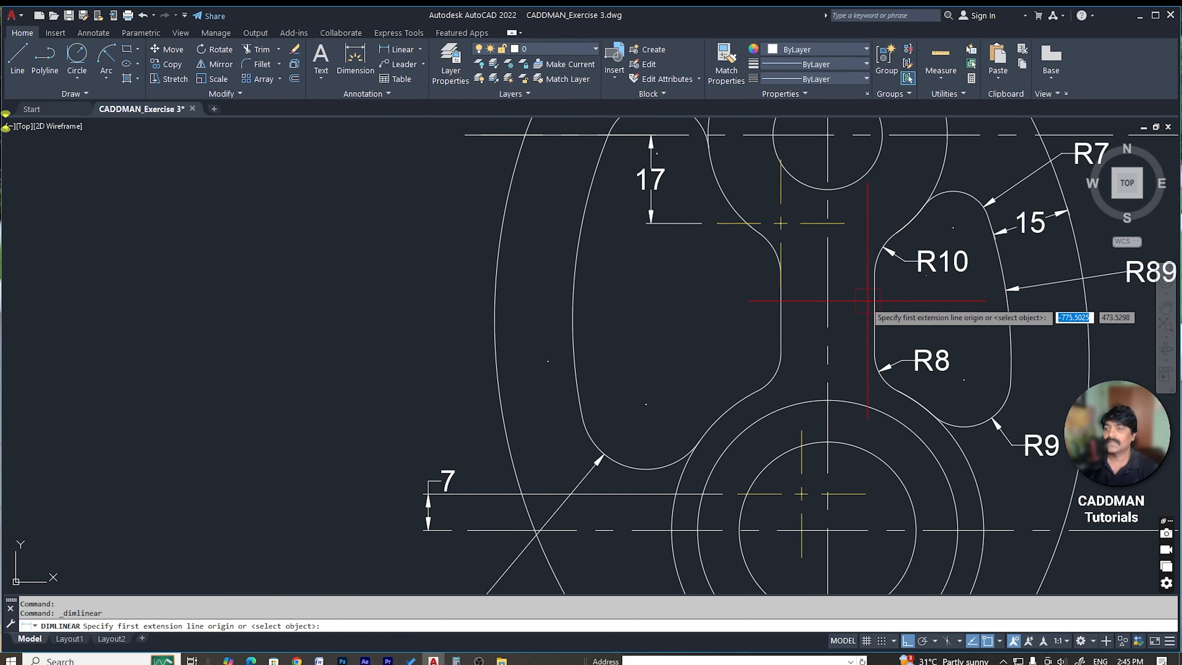
{"action": "left_click", "coordinate": [781, 275]}
{"action": "left_click", "coordinate": [874, 276]}
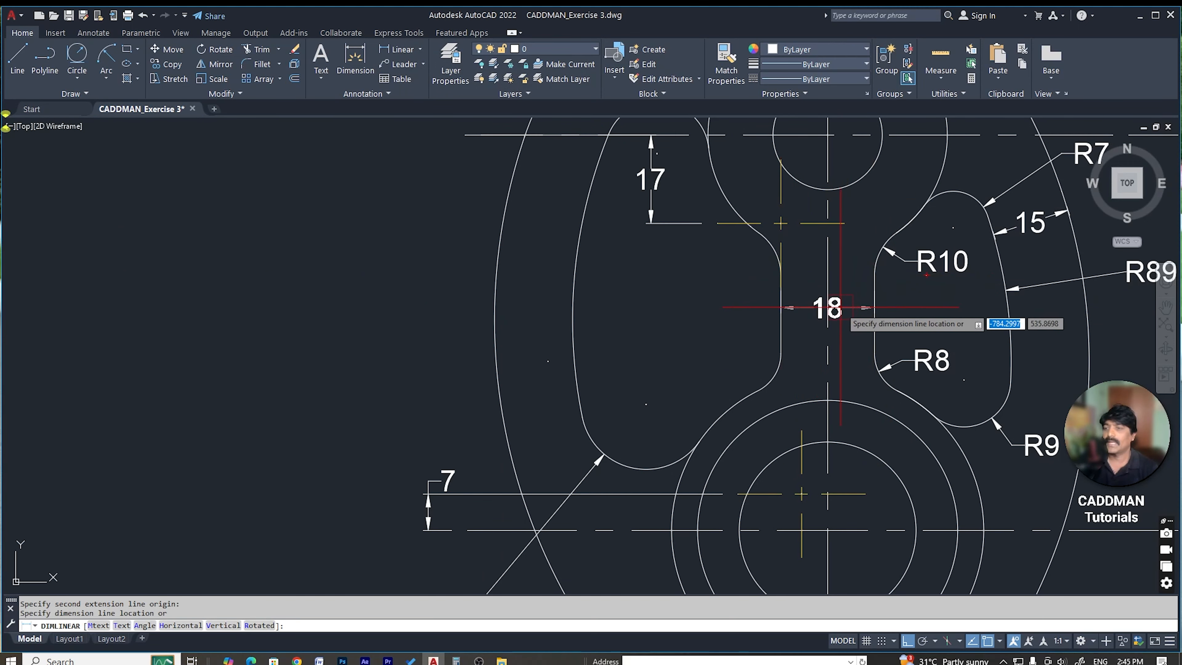
{"action": "left_click", "coordinate": [839, 296]}
Step: Add a horizontal linear dimension between the lower offset centre mark and the vertical centreline, placed just above the 34 mm circle
{"action": "scroll", "coordinate": [873, 356], "scroll_direction": "down", "scroll_amount": 2}
{"action": "scroll", "coordinate": [839, 410], "scroll_direction": "up", "scroll_amount": 2}
{"action": "key", "text": "space"}
{"action": "left_click", "coordinate": [818, 401]}
{"action": "scroll", "coordinate": [844, 396], "scroll_direction": "up", "scroll_amount": 4}
{"action": "left_click", "coordinate": [878, 410]}
{"action": "scroll", "coordinate": [693, 415], "scroll_direction": "down", "scroll_amount": 5}
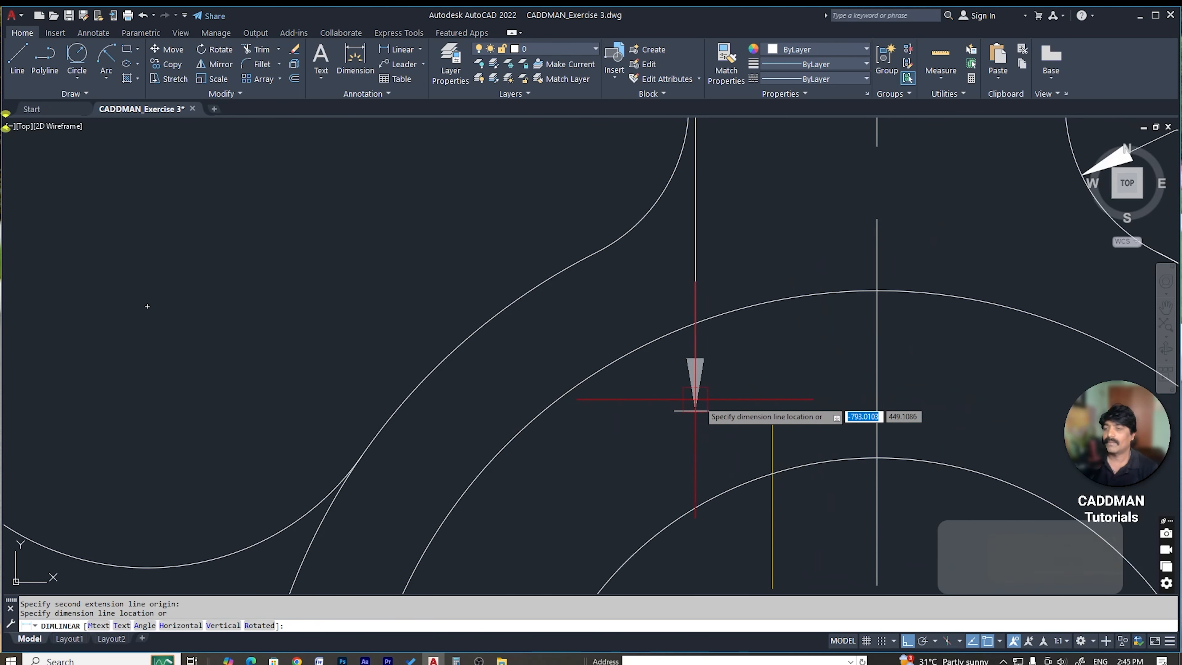
{"action": "scroll", "coordinate": [793, 405], "scroll_direction": "up", "scroll_amount": 3}
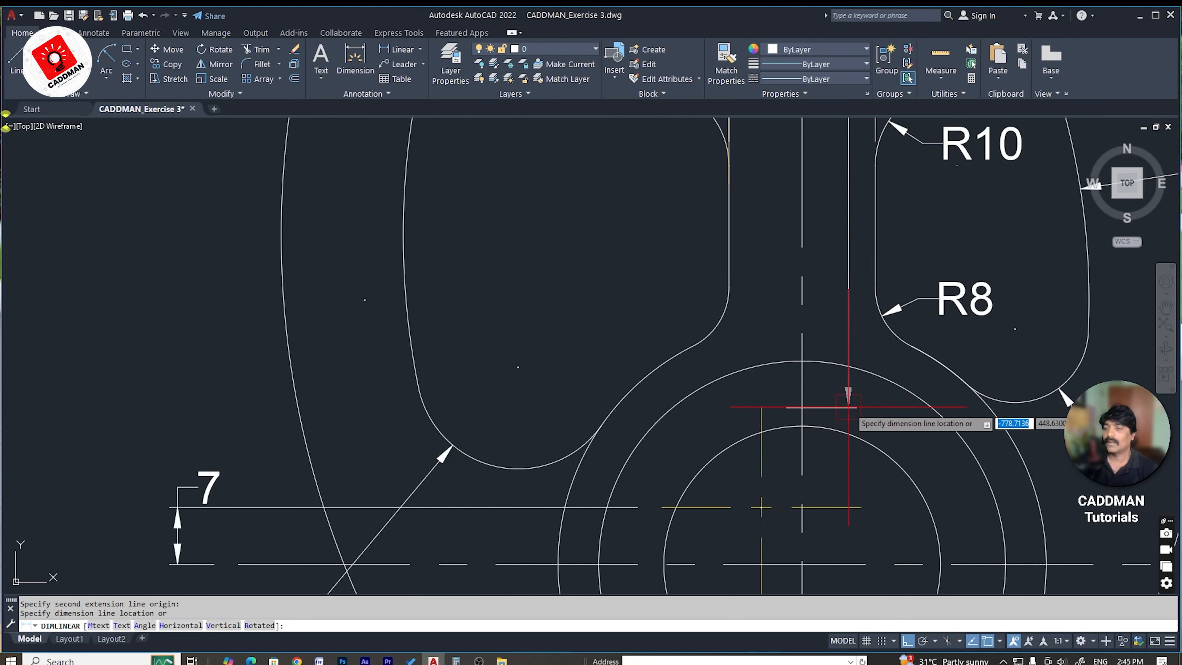
{"action": "left_click", "coordinate": [760, 408]}
{"action": "scroll", "coordinate": [861, 380], "scroll_direction": "down", "scroll_amount": 5}
{"action": "key", "text": "Escape"}
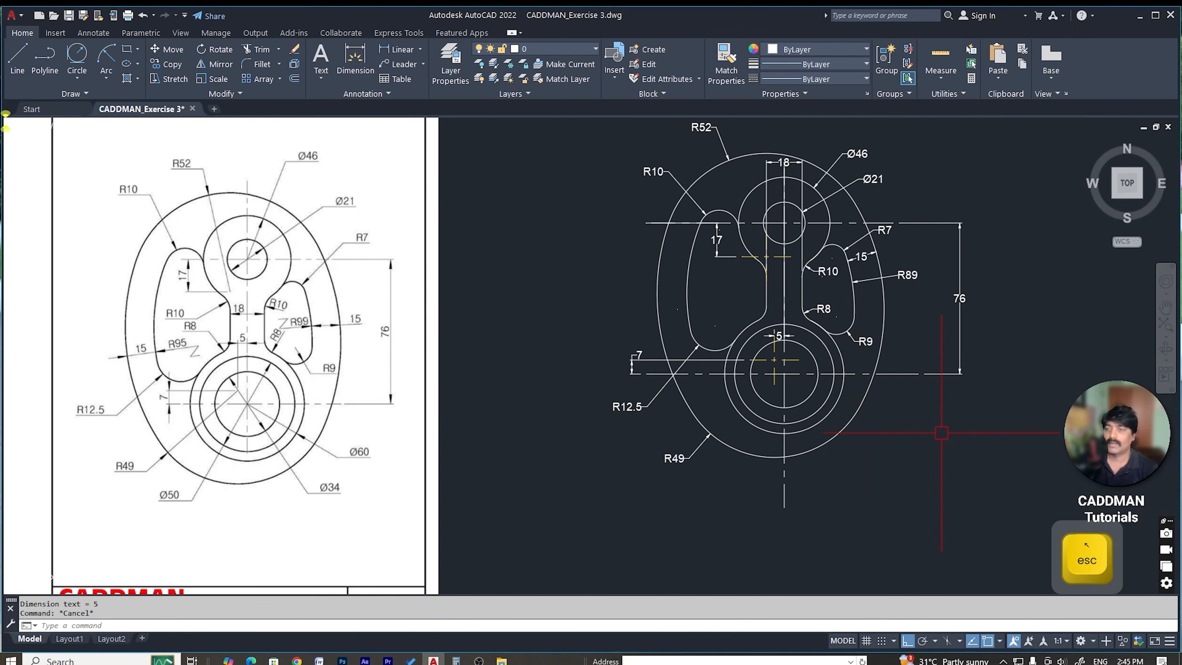
Step: Add an aligned dimension from the left opening's outer side arc perpendicular to the plate's outer contour, placed between the two curves
{"action": "left_click", "coordinate": [420, 49]}
{"action": "left_click", "coordinate": [404, 94]}
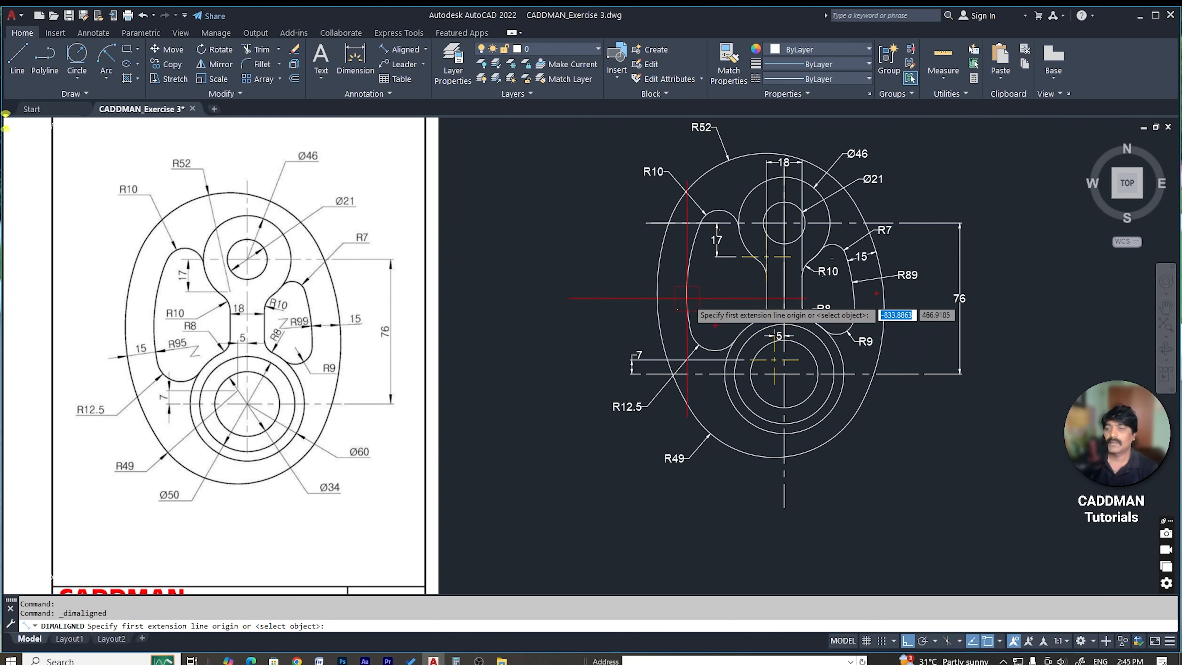
{"action": "scroll", "coordinate": [684, 298], "scroll_direction": "up", "scroll_amount": 5}
{"action": "left_click", "coordinate": [693, 444]}
{"action": "type", "text": "per"}
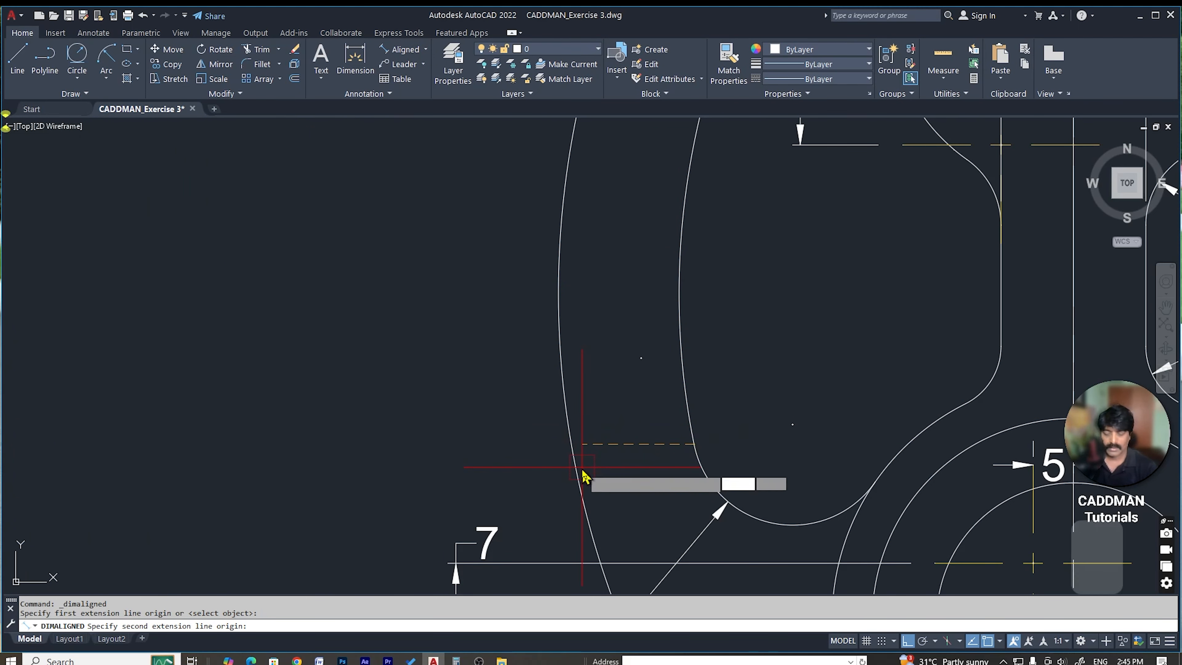
{"action": "key", "text": "Return"}
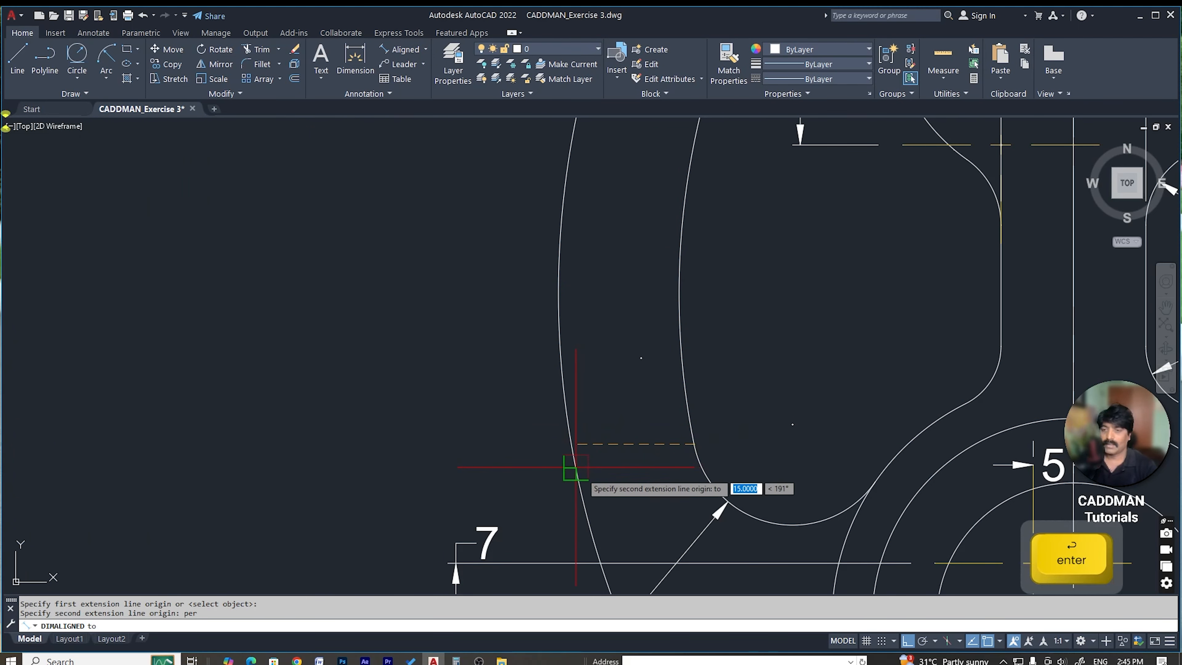
{"action": "left_click", "coordinate": [576, 467]}
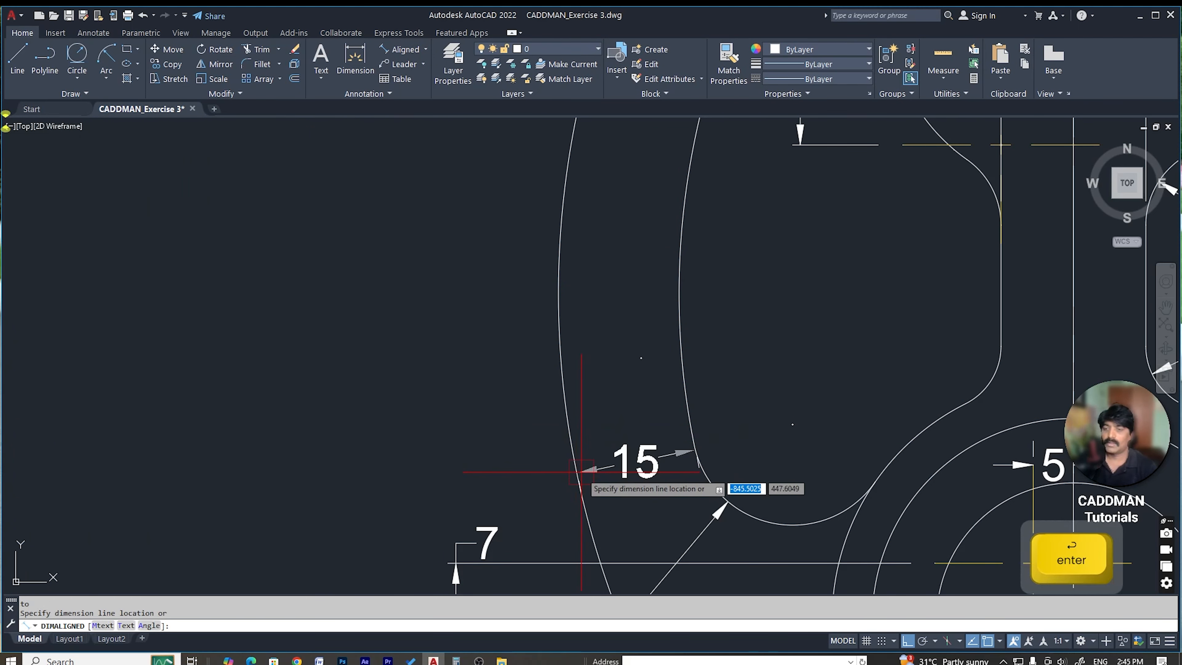
{"action": "left_click", "coordinate": [537, 433]}
{"action": "scroll", "coordinate": [674, 228], "scroll_direction": "down", "scroll_amount": 4}
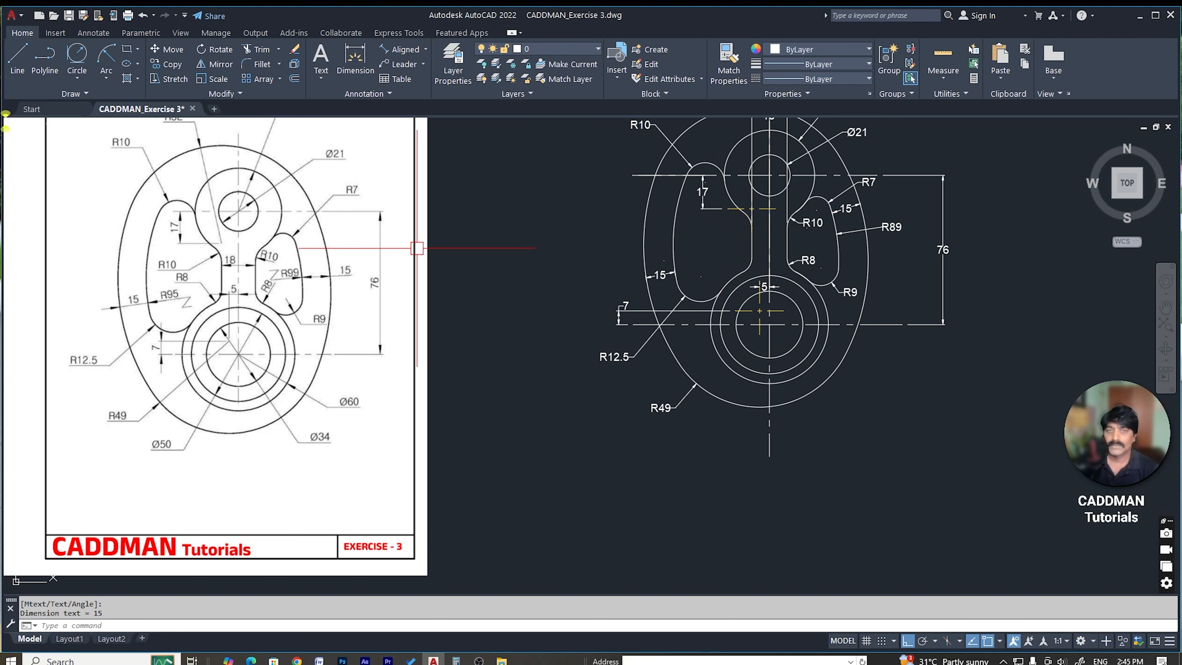
Step: Add a diameter dimension to the outermost of the lower concentric circles, placed outside the plate's lower-right contour
{"action": "left_click", "coordinate": [425, 49]}
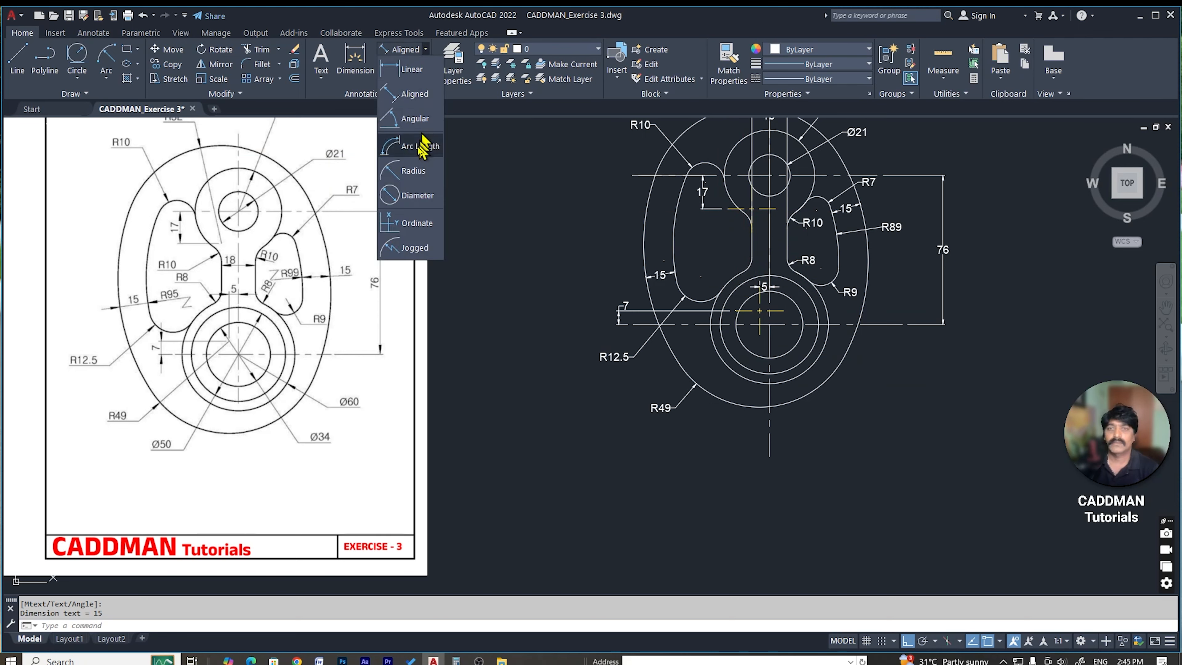
{"action": "left_click", "coordinate": [409, 193]}
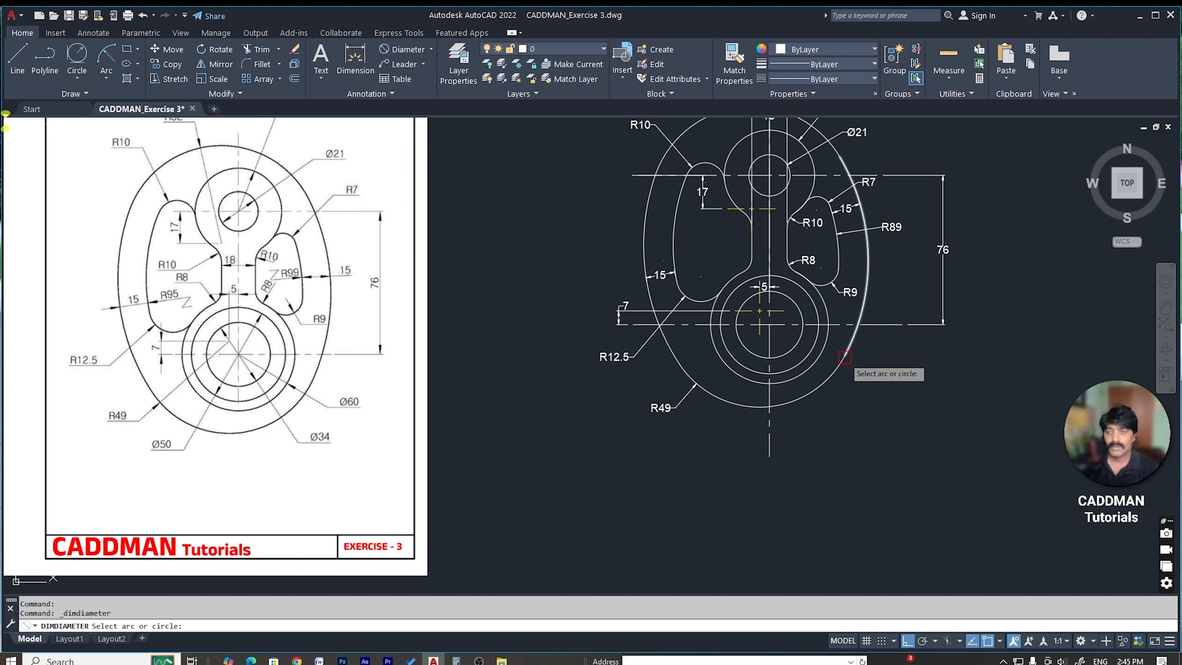
{"action": "left_click", "coordinate": [831, 350]}
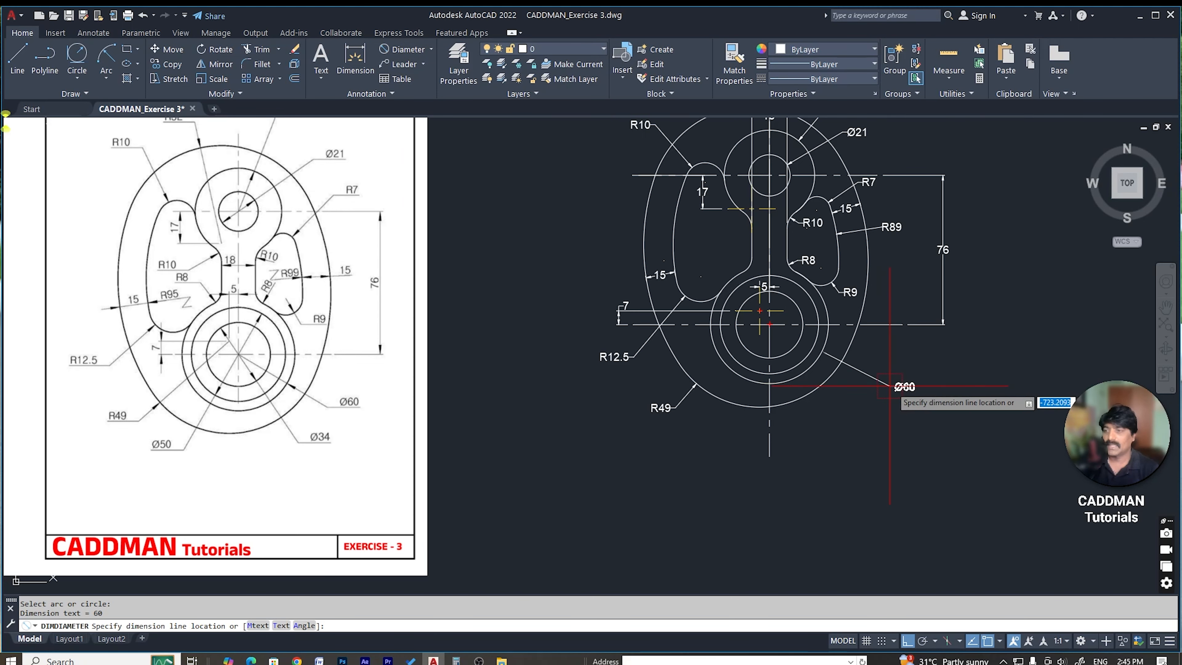
{"action": "left_click", "coordinate": [874, 372]}
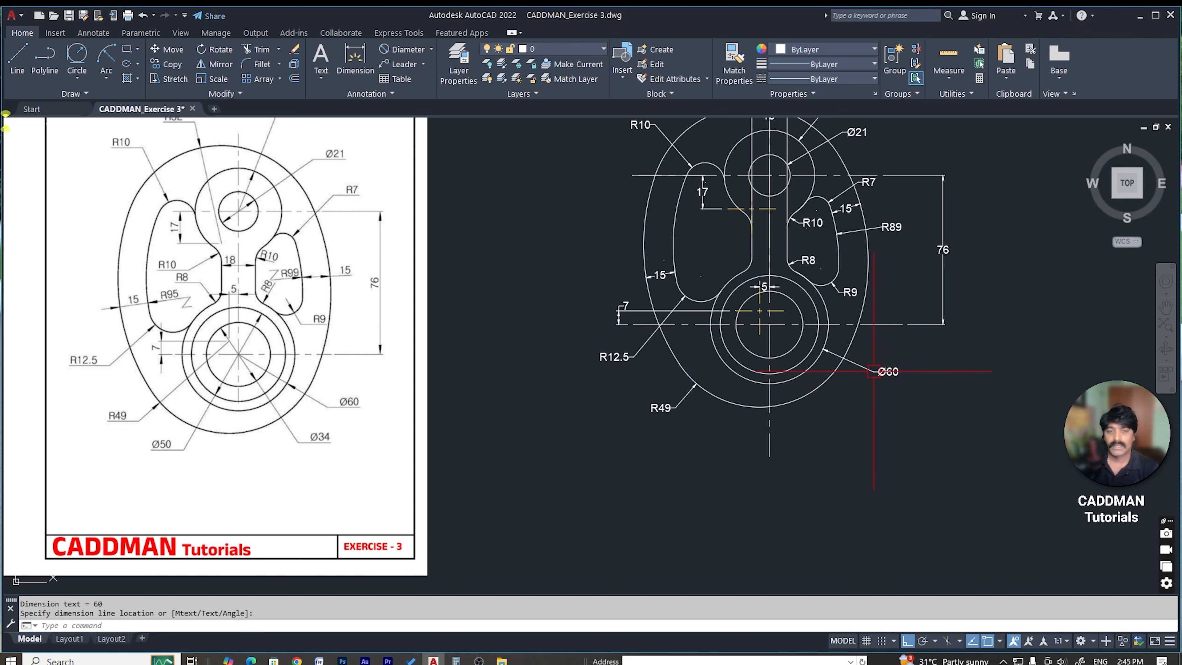
Step: Add diameter dimensions to the innermost and middle lower concentric circles, placed below the plate on opposite sides of the vertical centreline
{"action": "key", "text": "space"}
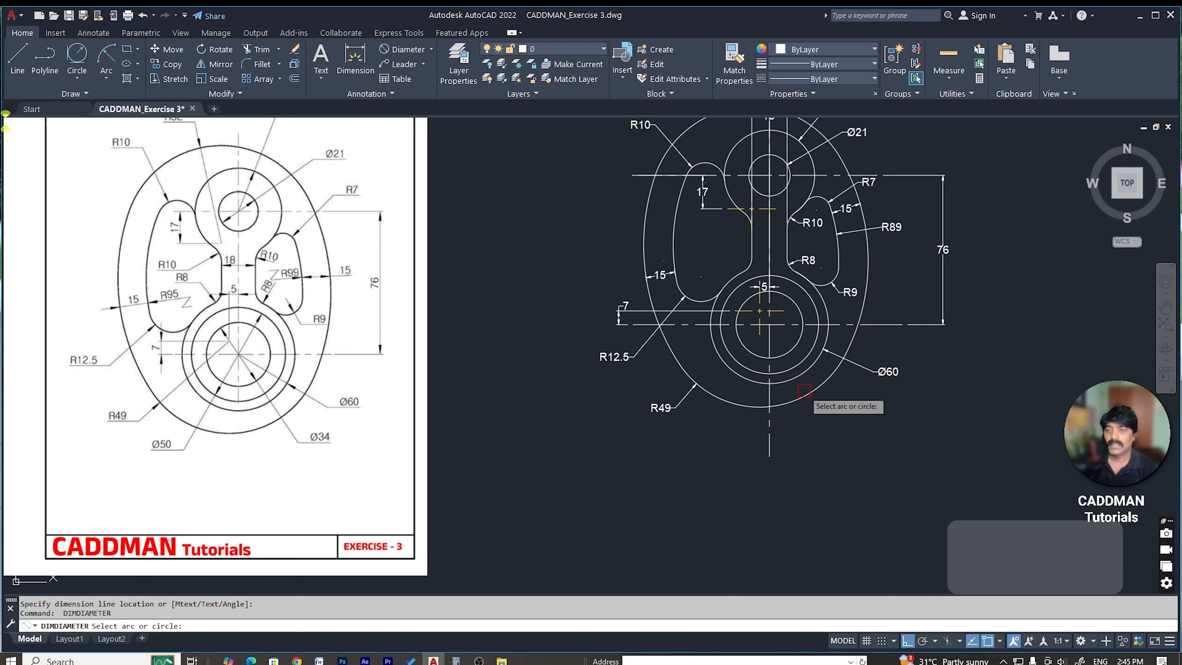
{"action": "left_click", "coordinate": [790, 351]}
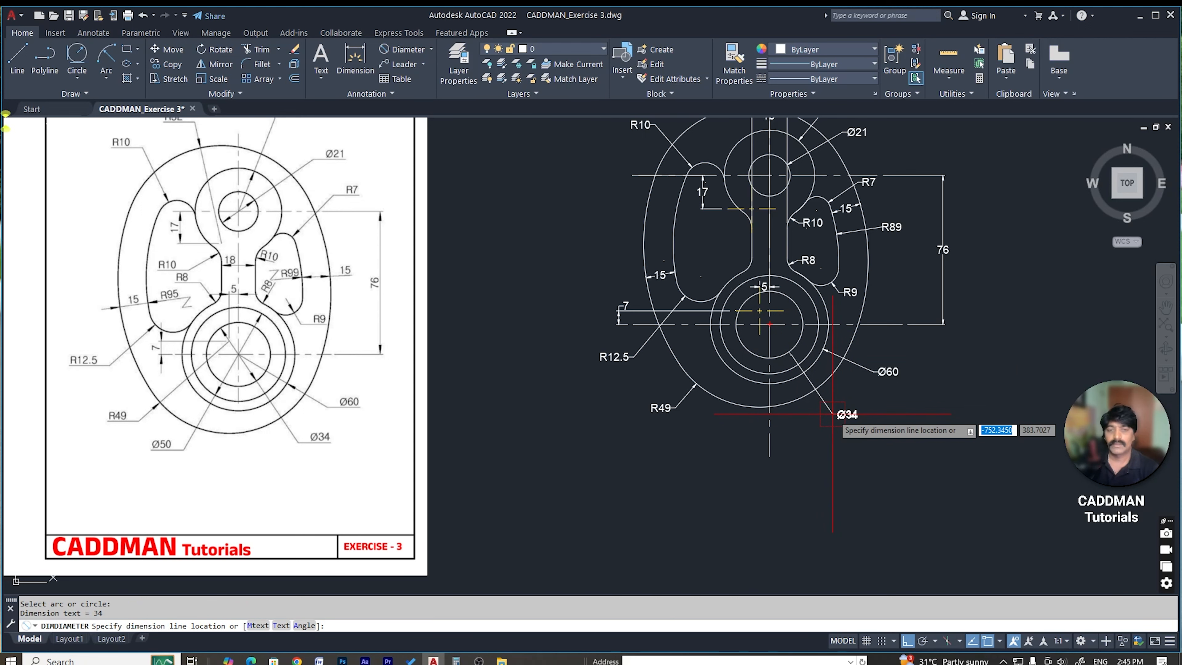
{"action": "left_click", "coordinate": [833, 414]}
{"action": "key", "text": "space"}
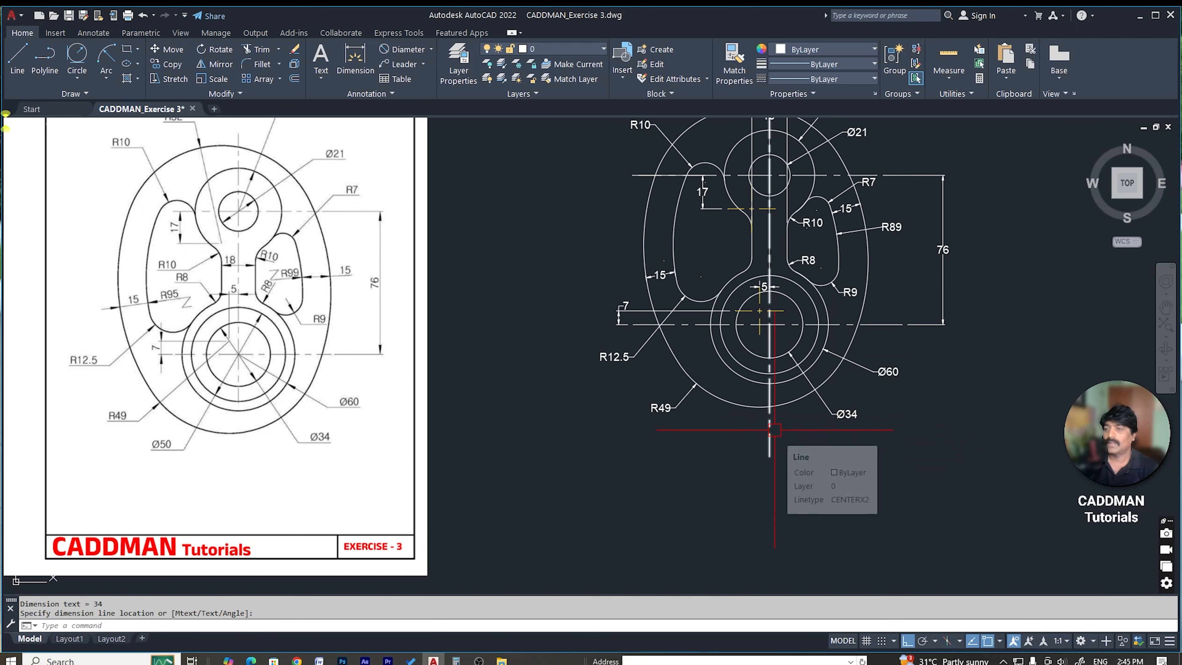
{"action": "left_click", "coordinate": [768, 375]}
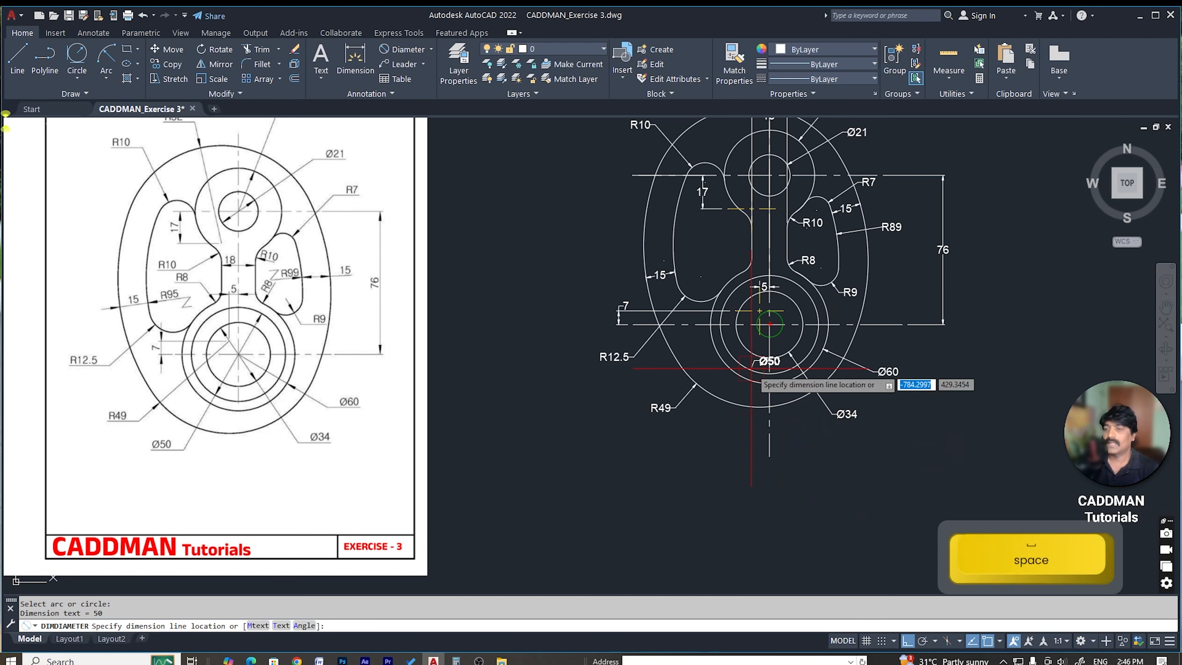
{"action": "left_click", "coordinate": [723, 433]}
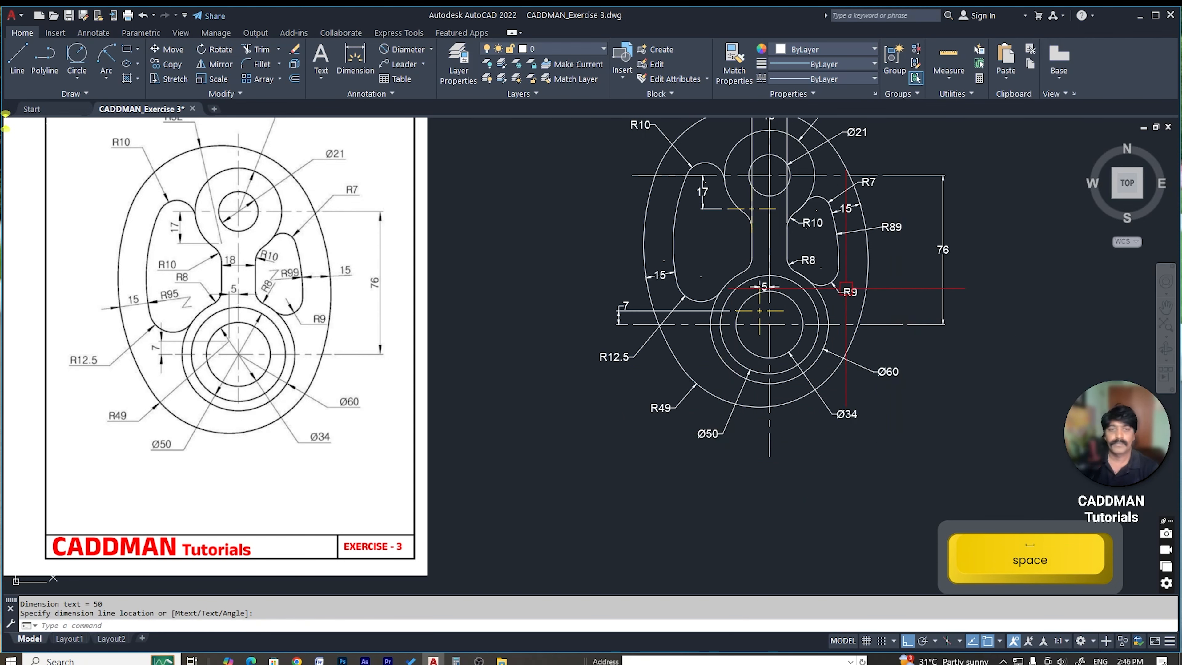
{"action": "key", "text": "space"}
{"action": "left_click", "coordinate": [753, 264]}
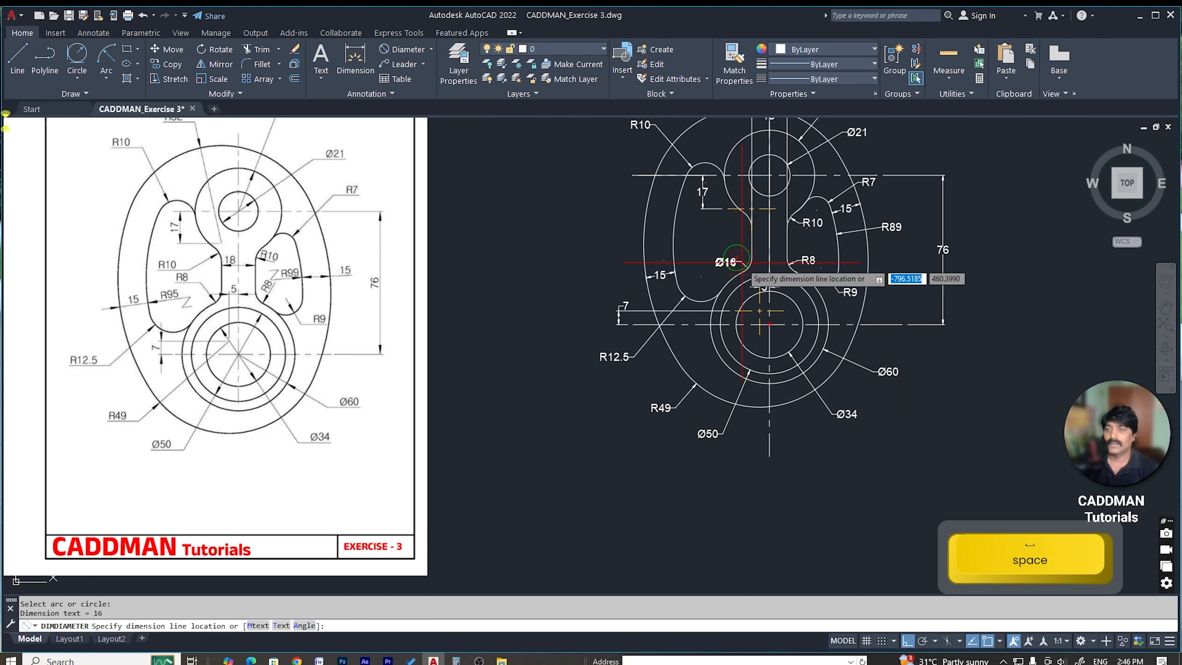
{"action": "scroll", "coordinate": [747, 263], "scroll_direction": "up", "scroll_amount": 4}
{"action": "key", "text": "Escape"}
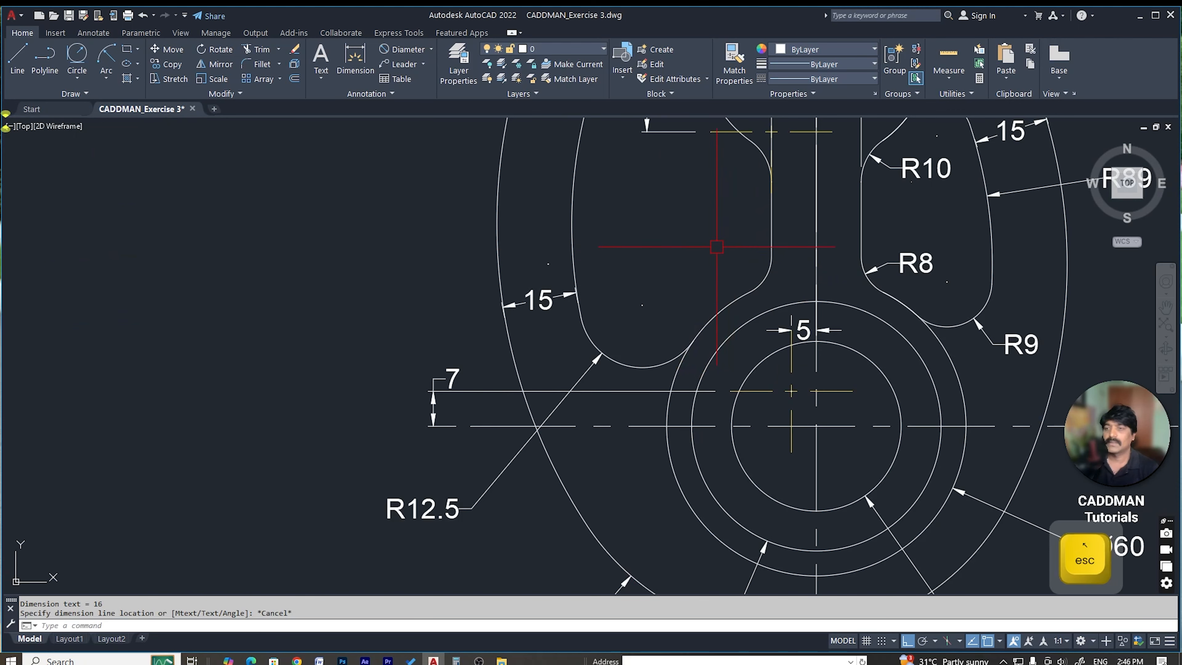
Step: Add a radius dimension to the lower-left neck fillet, with its text inside the left opening
{"action": "left_click", "coordinate": [431, 49]}
{"action": "left_click", "coordinate": [408, 169]}
{"action": "scroll", "coordinate": [804, 317], "scroll_direction": "down", "scroll_amount": 4}
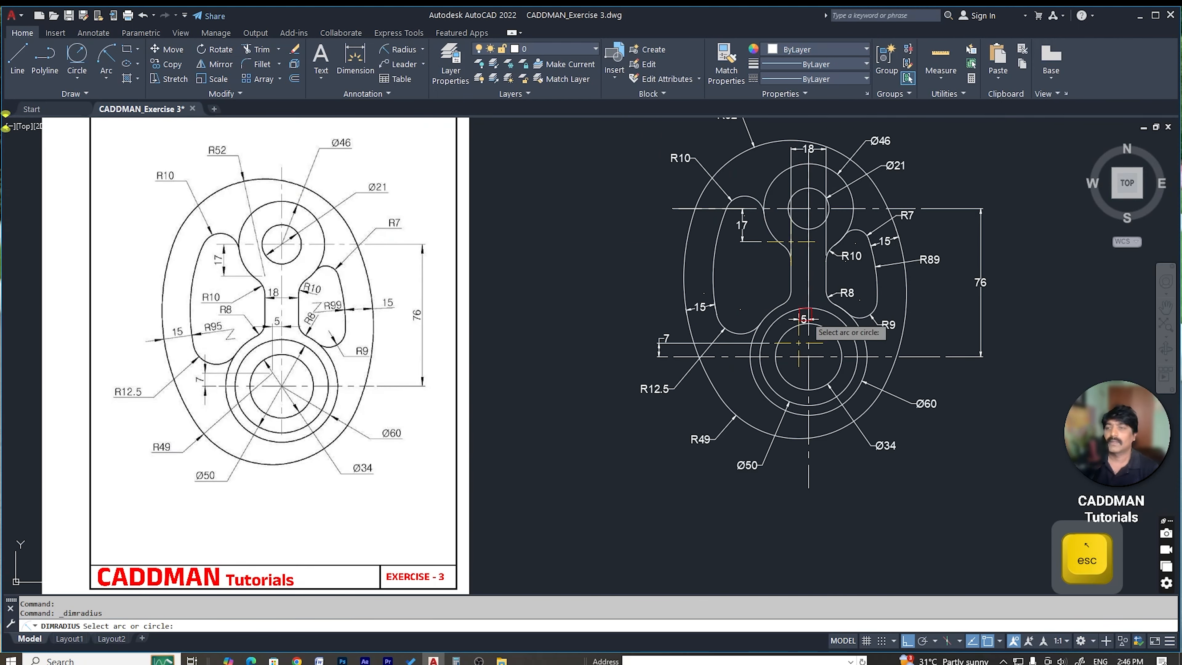
{"action": "left_click", "coordinate": [787, 299]}
{"action": "scroll", "coordinate": [765, 291], "scroll_direction": "up", "scroll_amount": 4}
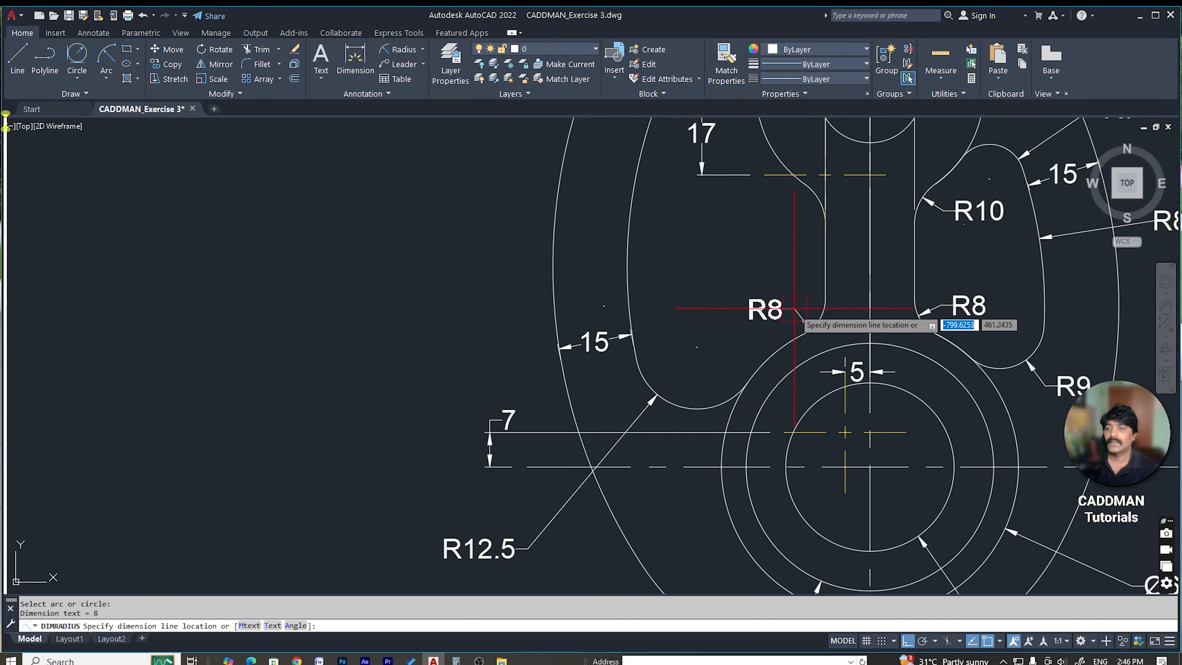
{"action": "left_click", "coordinate": [795, 308]}
{"action": "scroll", "coordinate": [899, 299], "scroll_direction": "down", "scroll_amount": 4}
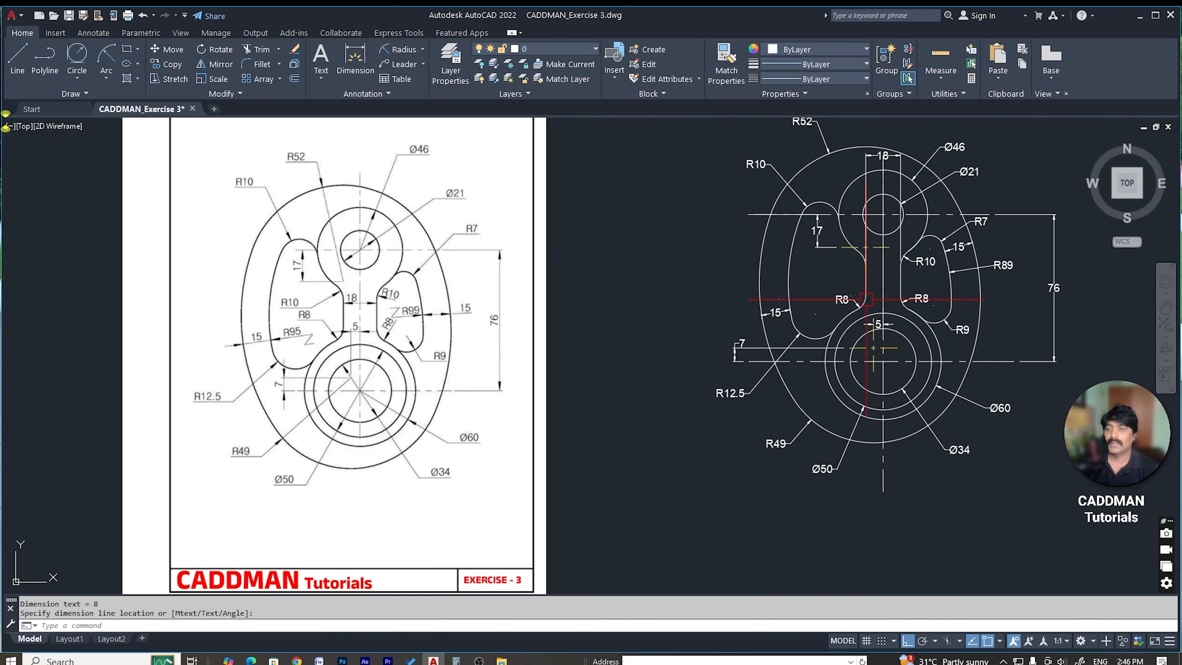
Step: Add a radius dimension to the upper-left neck fillet, with its text inside the left opening
{"action": "scroll", "coordinate": [857, 275], "scroll_direction": "up", "scroll_amount": 4}
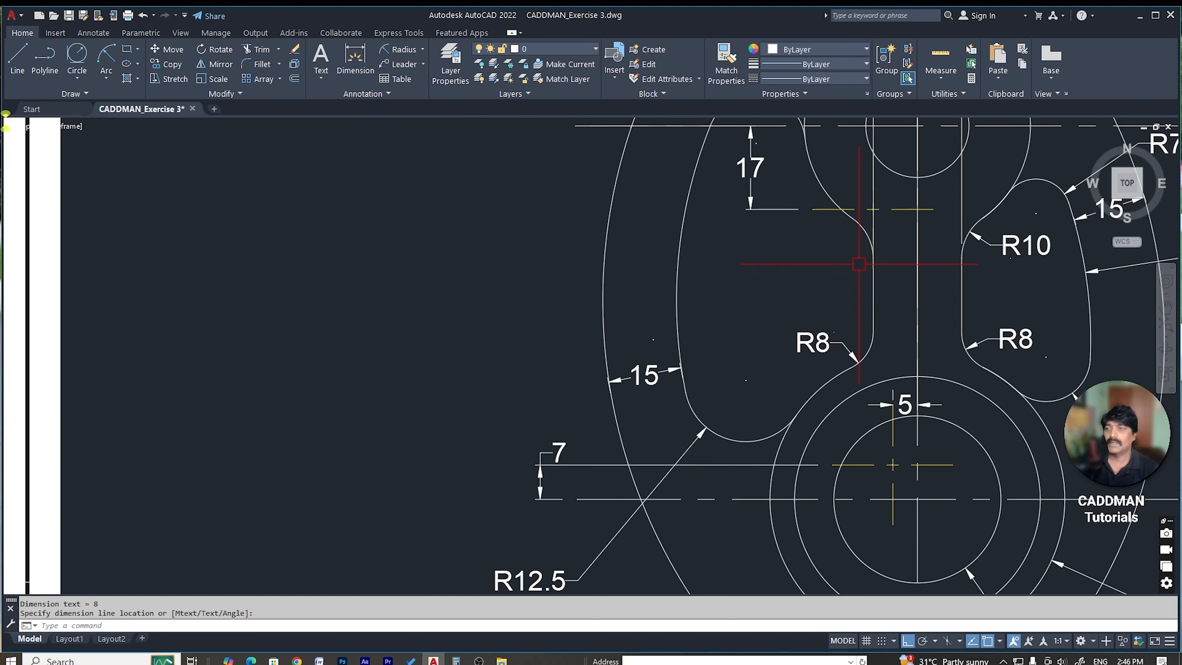
{"action": "key", "text": "space"}
{"action": "left_click", "coordinate": [854, 223]}
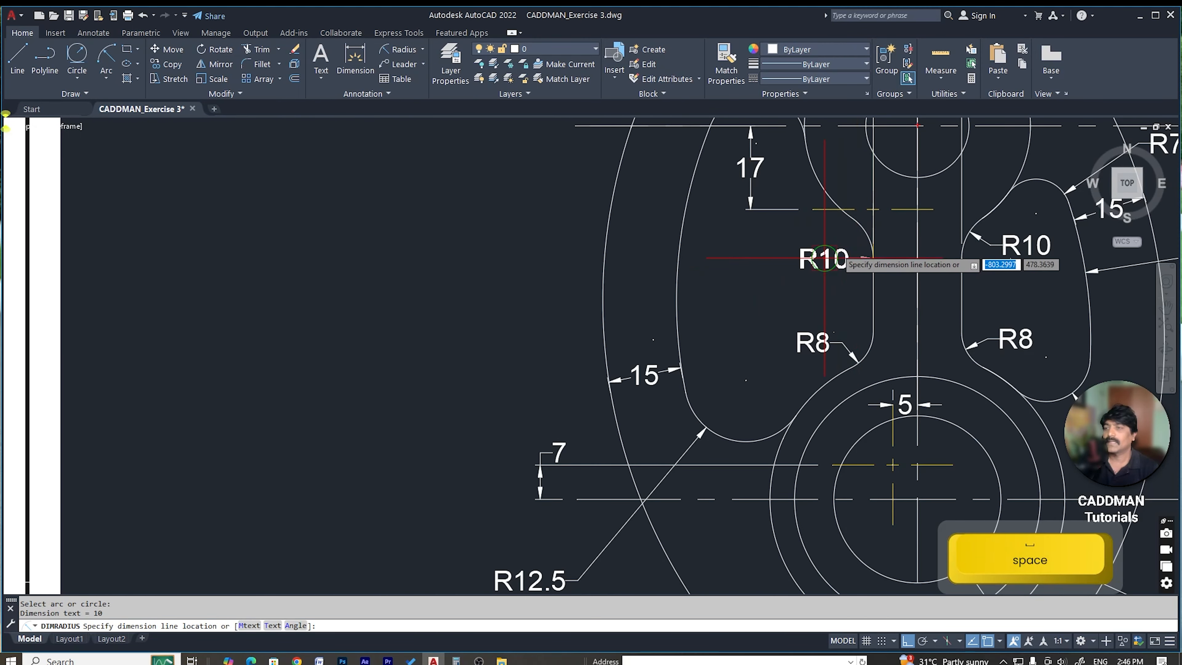
{"action": "left_click", "coordinate": [834, 239]}
{"action": "scroll", "coordinate": [810, 268], "scroll_direction": "down", "scroll_amount": 4}
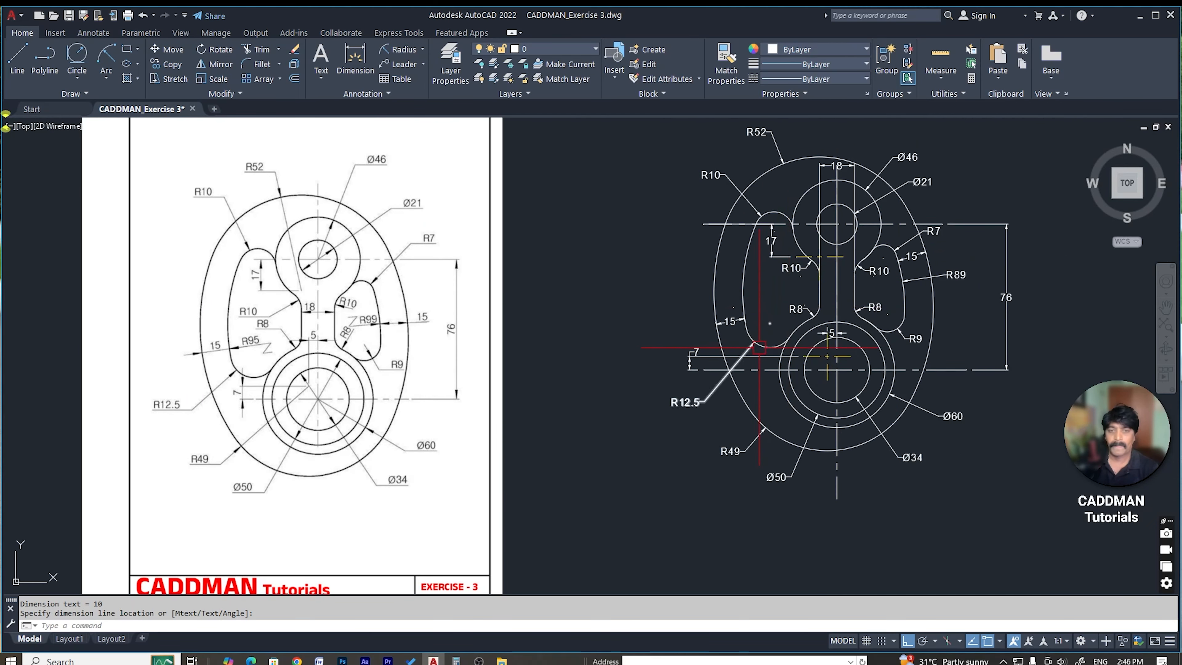
Step: Add a radius dimension to the left opening's outer side arc, with its text inside the opening
{"action": "scroll", "coordinate": [777, 366], "scroll_direction": "up", "scroll_amount": 3}
{"action": "key", "text": "space"}
{"action": "left_click", "coordinate": [724, 263]}
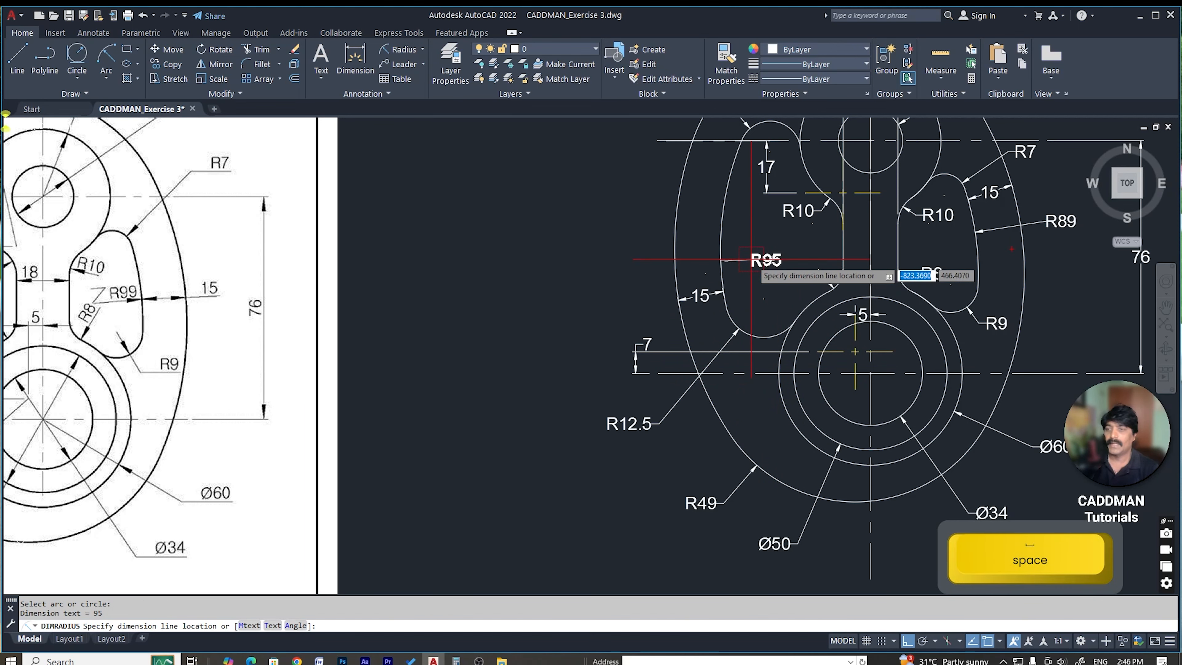
{"action": "left_click", "coordinate": [751, 261]}
{"action": "scroll", "coordinate": [885, 316], "scroll_direction": "down", "scroll_amount": 5}
{"action": "key", "text": "Escape"}
{"action": "key", "text": "Escape"}
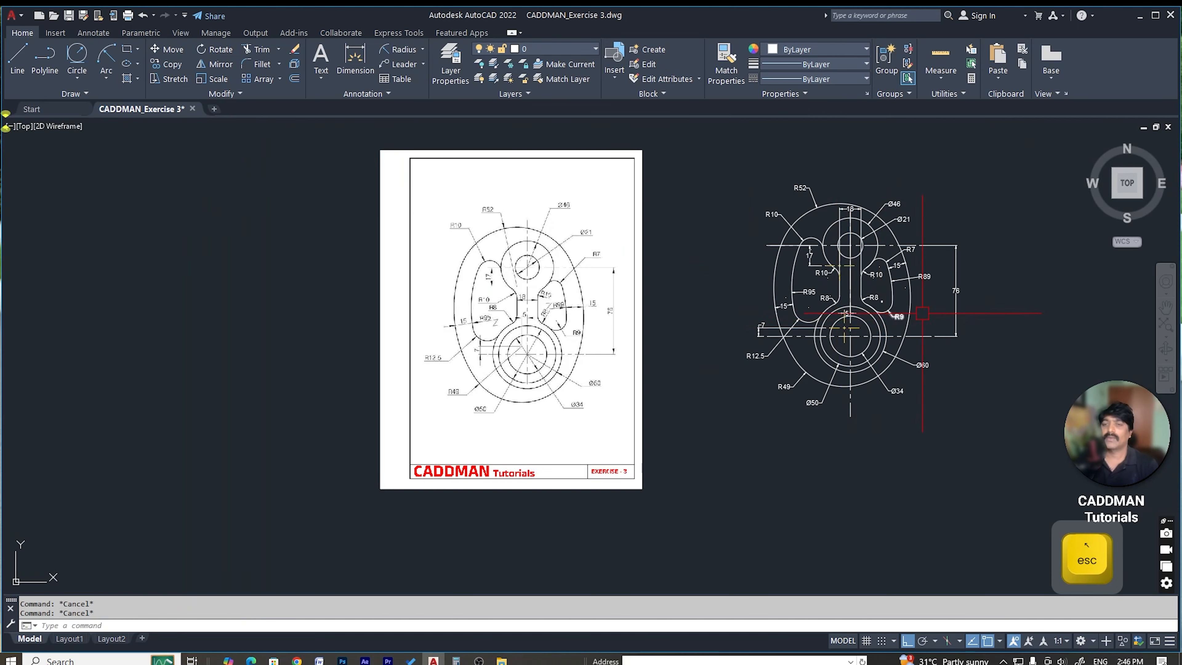
Step: Compare the plate's dimensions with the reference drawing, especially the radius of the right opening's outer side arc
{"action": "scroll", "coordinate": [923, 313], "scroll_direction": "up", "scroll_amount": 2}
{"action": "scroll", "coordinate": [931, 275], "scroll_direction": "up", "scroll_amount": 2}
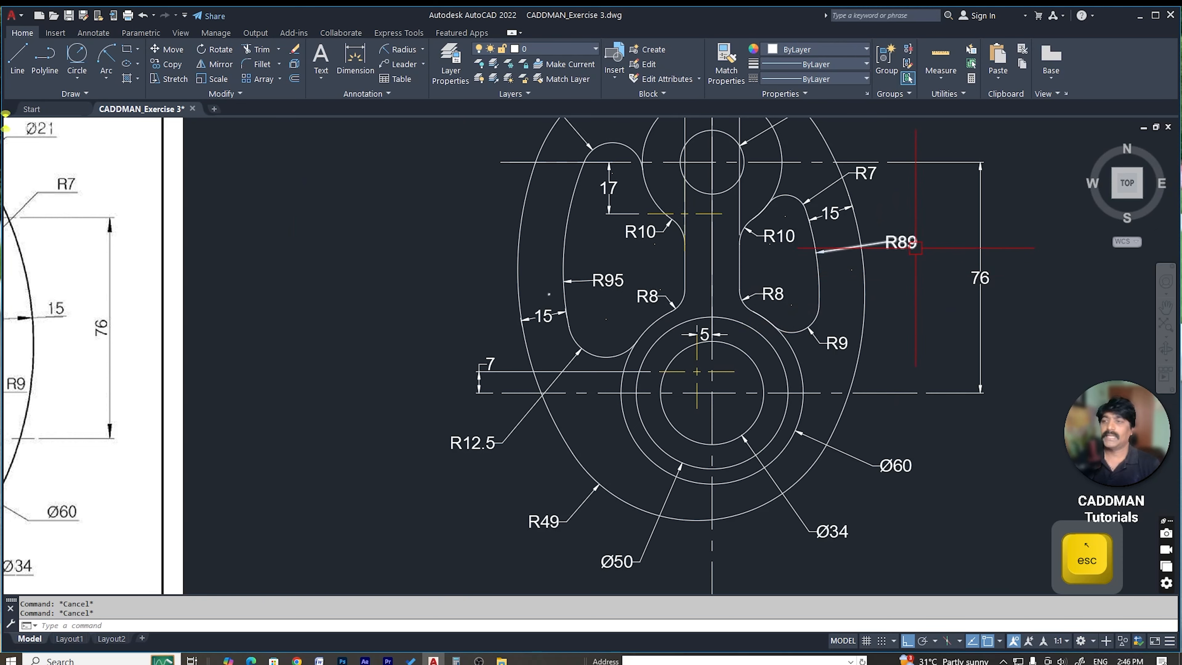
{"action": "scroll", "coordinate": [916, 248], "scroll_direction": "down", "scroll_amount": 4}
{"action": "scroll", "coordinate": [910, 282], "scroll_direction": "up", "scroll_amount": 2}
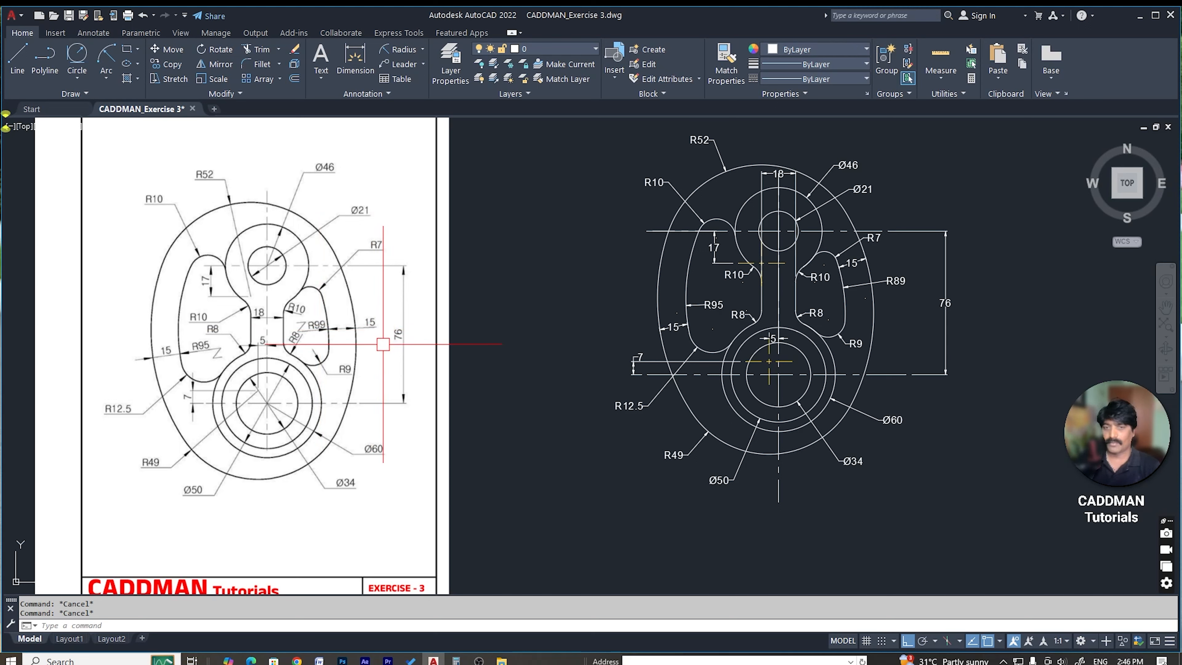
{"action": "scroll", "coordinate": [891, 291], "scroll_direction": "up", "scroll_amount": 2}
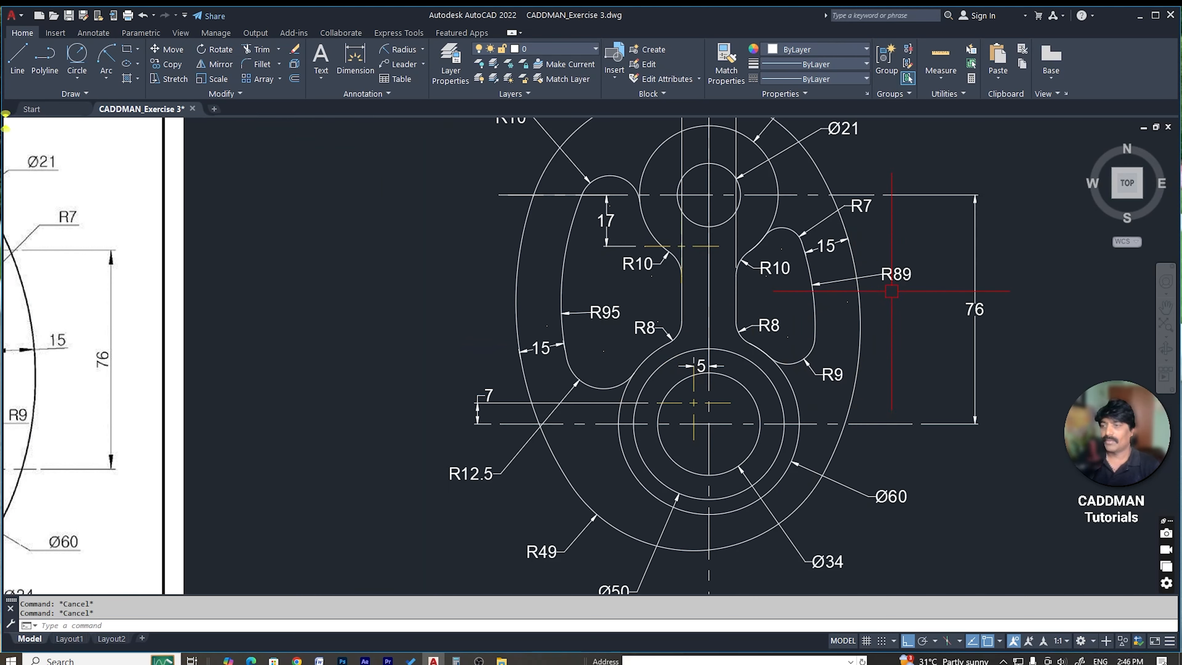
{"action": "scroll", "coordinate": [675, 377], "scroll_direction": "down", "scroll_amount": 4}
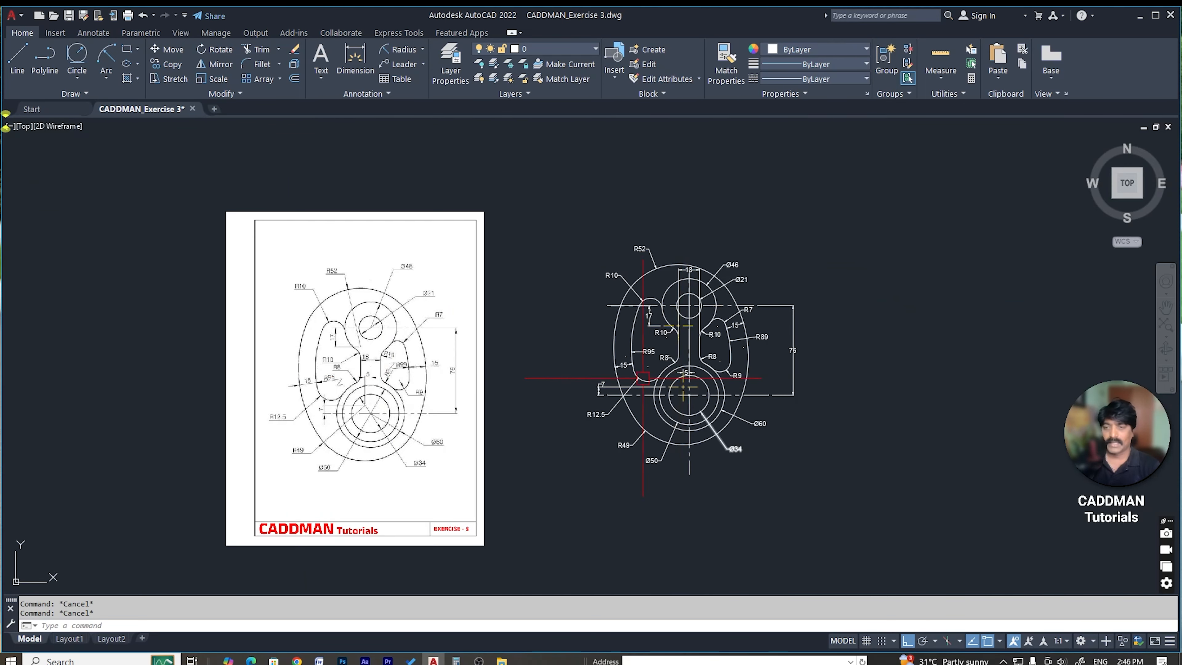
{"action": "scroll", "coordinate": [433, 373], "scroll_direction": "up", "scroll_amount": 2}
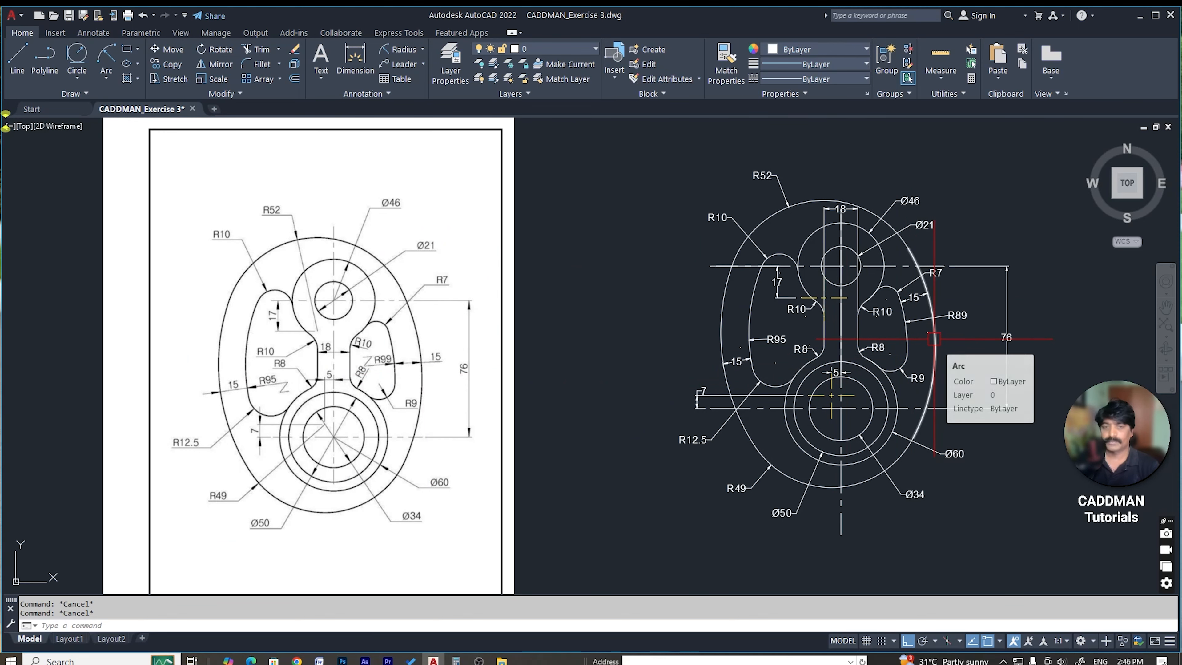
{"action": "scroll", "coordinate": [834, 327], "scroll_direction": "up", "scroll_amount": 2}
{"action": "scroll", "coordinate": [838, 324], "scroll_direction": "down", "scroll_amount": 4}
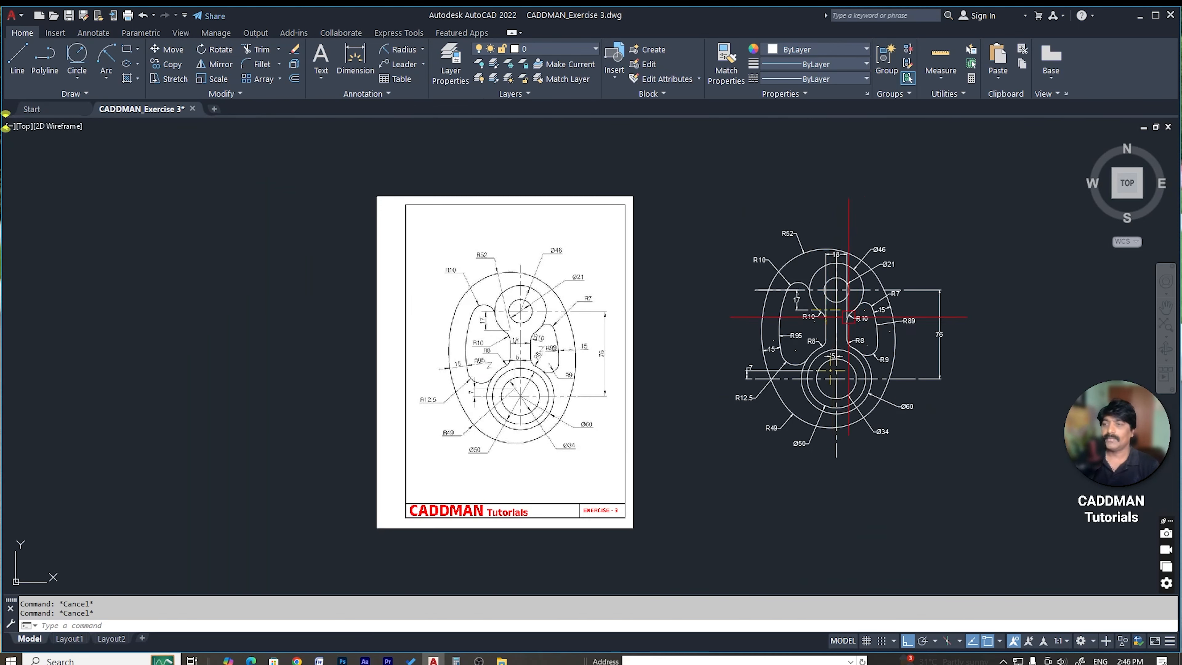
{"action": "scroll", "coordinate": [868, 295], "scroll_direction": "up", "scroll_amount": 2}
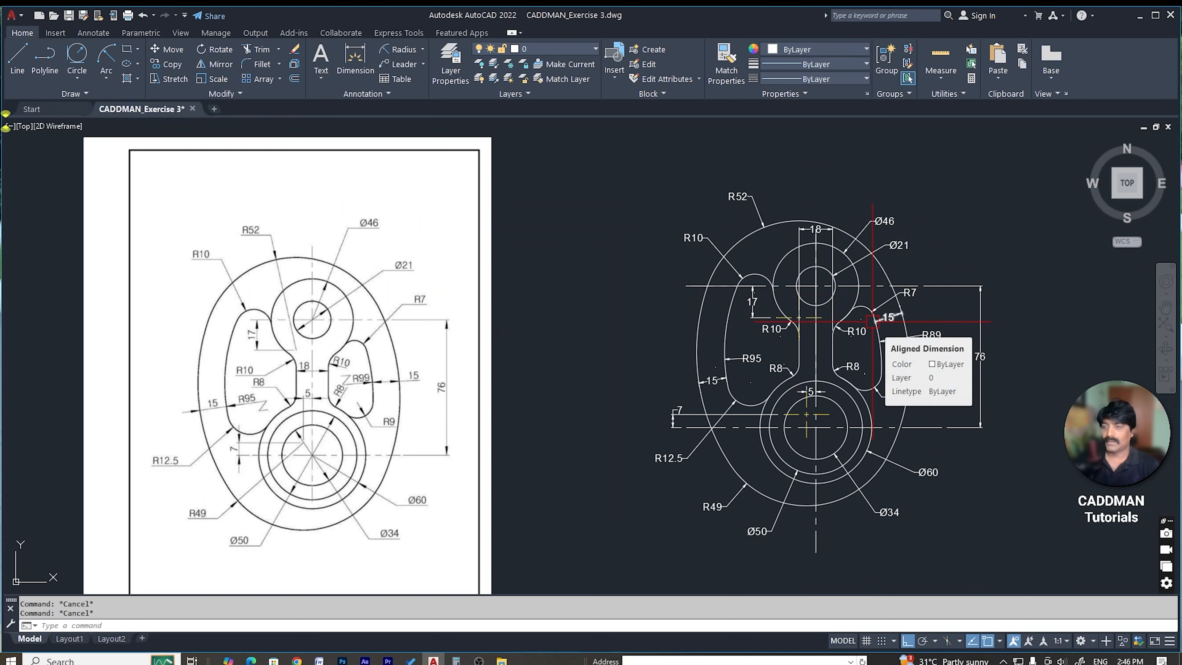
{"action": "scroll", "coordinate": [821, 422], "scroll_direction": "up", "scroll_amount": 2}
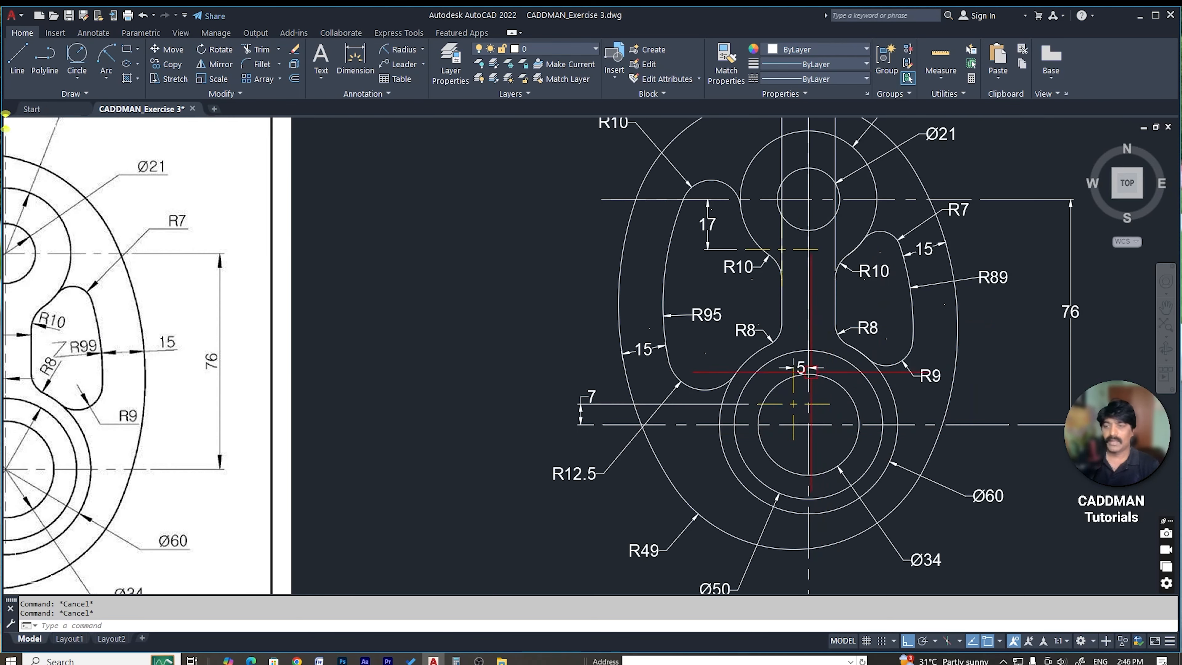
{"action": "scroll", "coordinate": [812, 373], "scroll_direction": "down", "scroll_amount": 2}
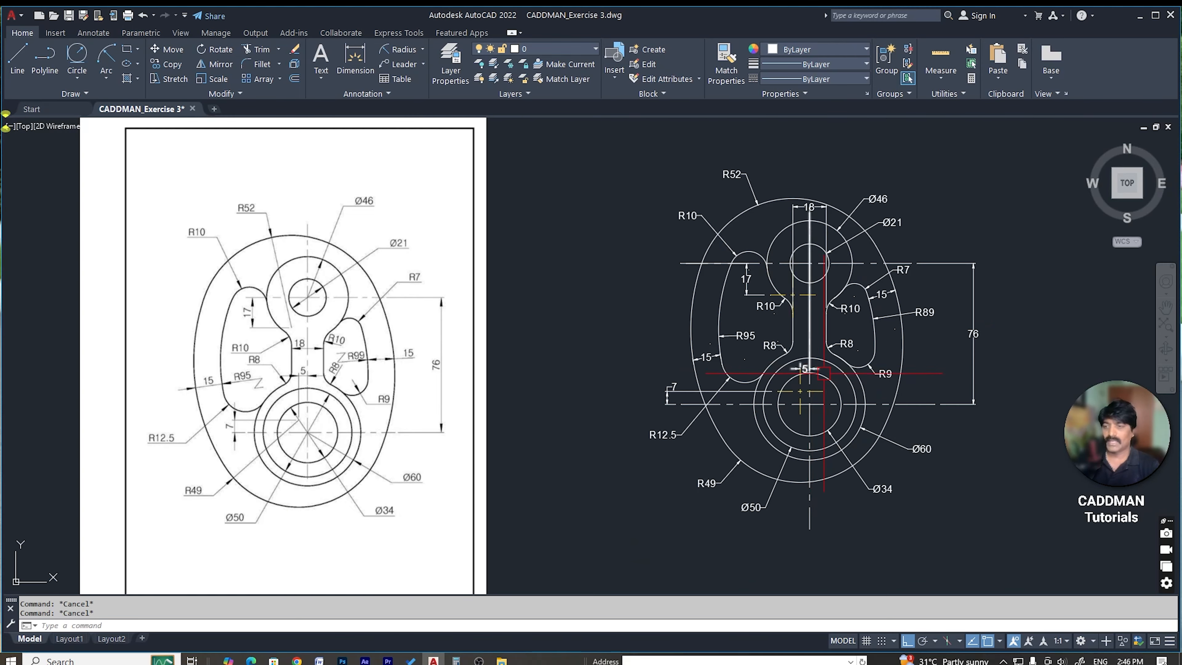
{"action": "scroll", "coordinate": [884, 377], "scroll_direction": "up", "scroll_amount": 2}
{"action": "scroll", "coordinate": [794, 367], "scroll_direction": "down", "scroll_amount": 4}
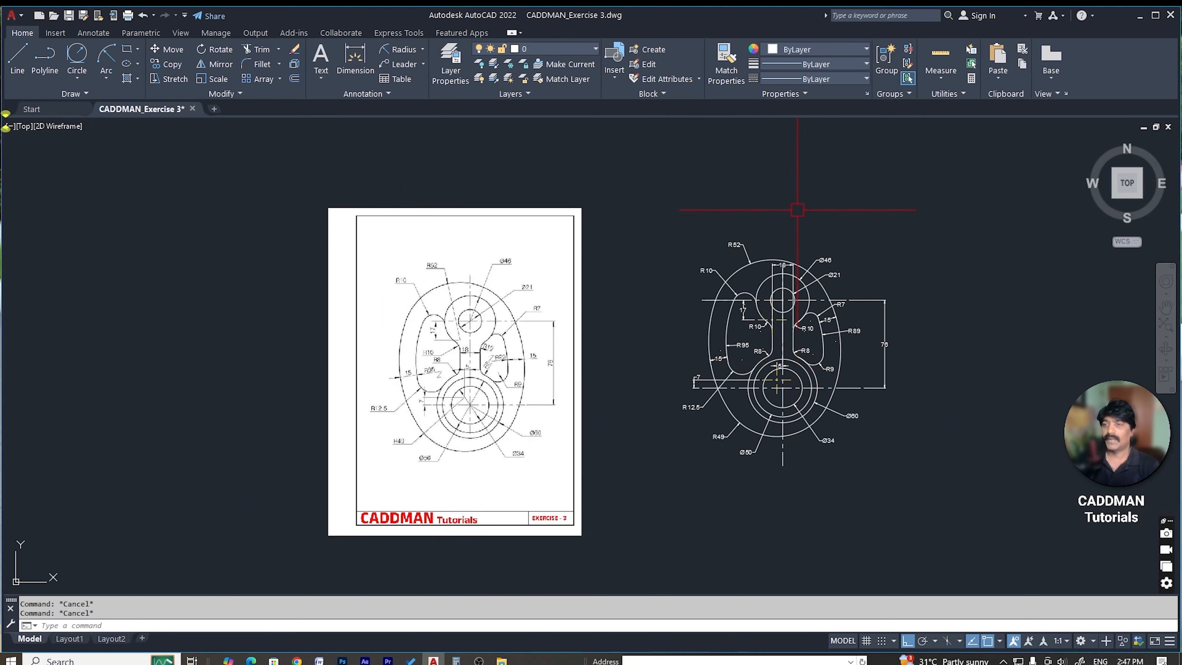
Step: Move the neck-width dimension from above the upper circles down to the level of the 5 mm centre-offset dimension
{"action": "scroll", "coordinate": [793, 281], "scroll_direction": "up", "scroll_amount": 2}
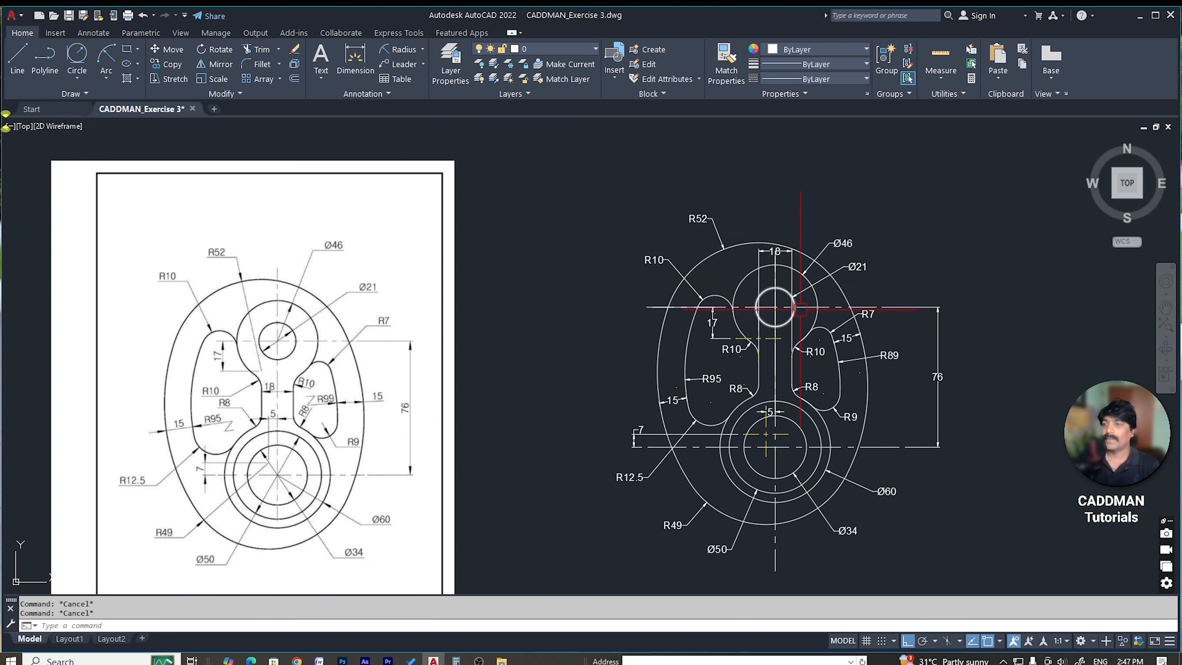
{"action": "scroll", "coordinate": [802, 306], "scroll_direction": "up", "scroll_amount": 3}
{"action": "scroll", "coordinate": [721, 265], "scroll_direction": "down", "scroll_amount": 2}
{"action": "scroll", "coordinate": [784, 197], "scroll_direction": "up", "scroll_amount": 3}
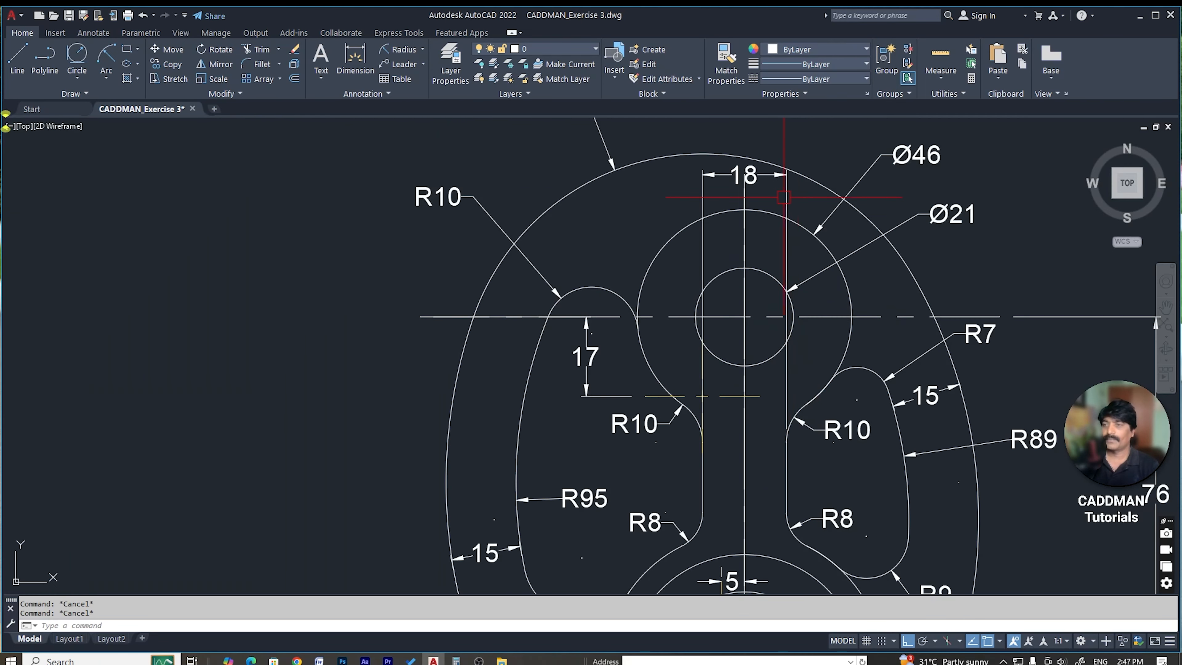
{"action": "left_click", "coordinate": [745, 175]}
{"action": "left_click", "coordinate": [745, 175]}
{"action": "scroll", "coordinate": [744, 280], "scroll_direction": "down", "scroll_amount": 2}
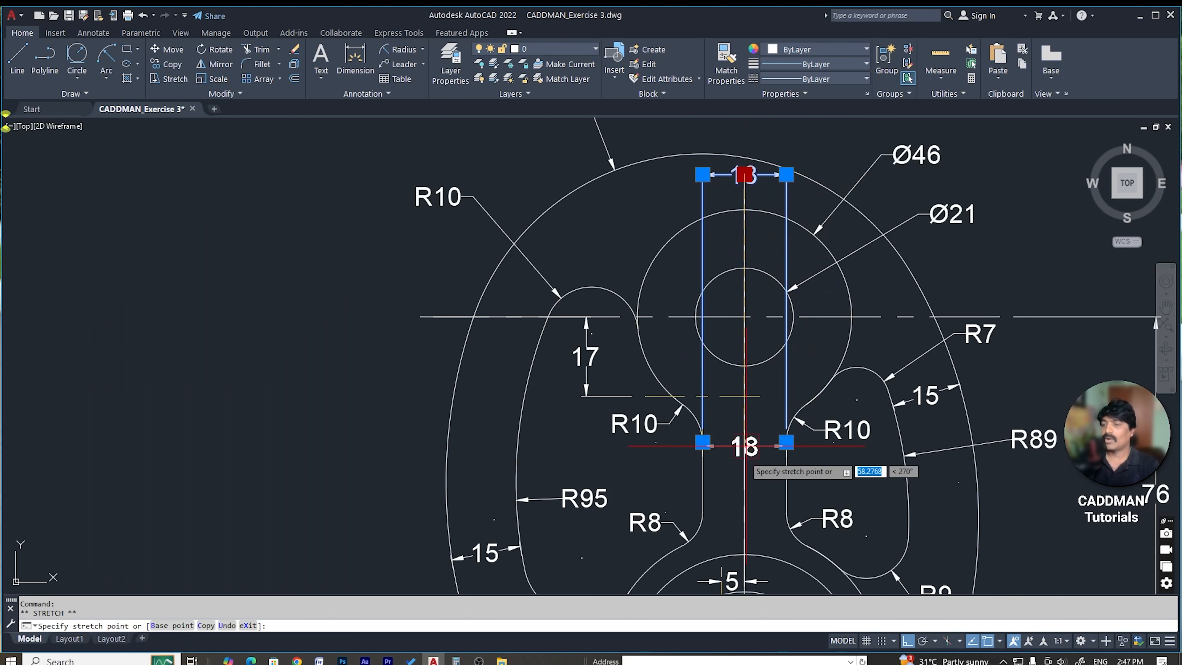
{"action": "scroll", "coordinate": [749, 466], "scroll_direction": "down", "scroll_amount": 3}
{"action": "scroll", "coordinate": [753, 455], "scroll_direction": "up", "scroll_amount": 5}
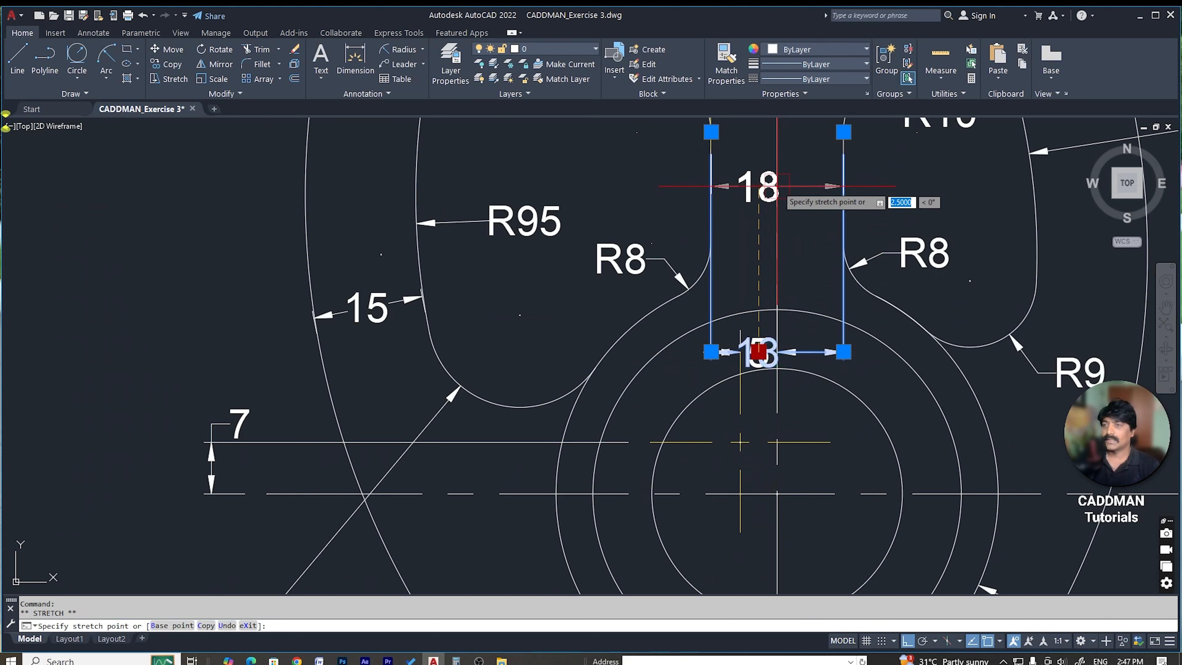
{"action": "key", "text": "Return"}
{"action": "scroll", "coordinate": [788, 304], "scroll_direction": "up", "scroll_amount": 2}
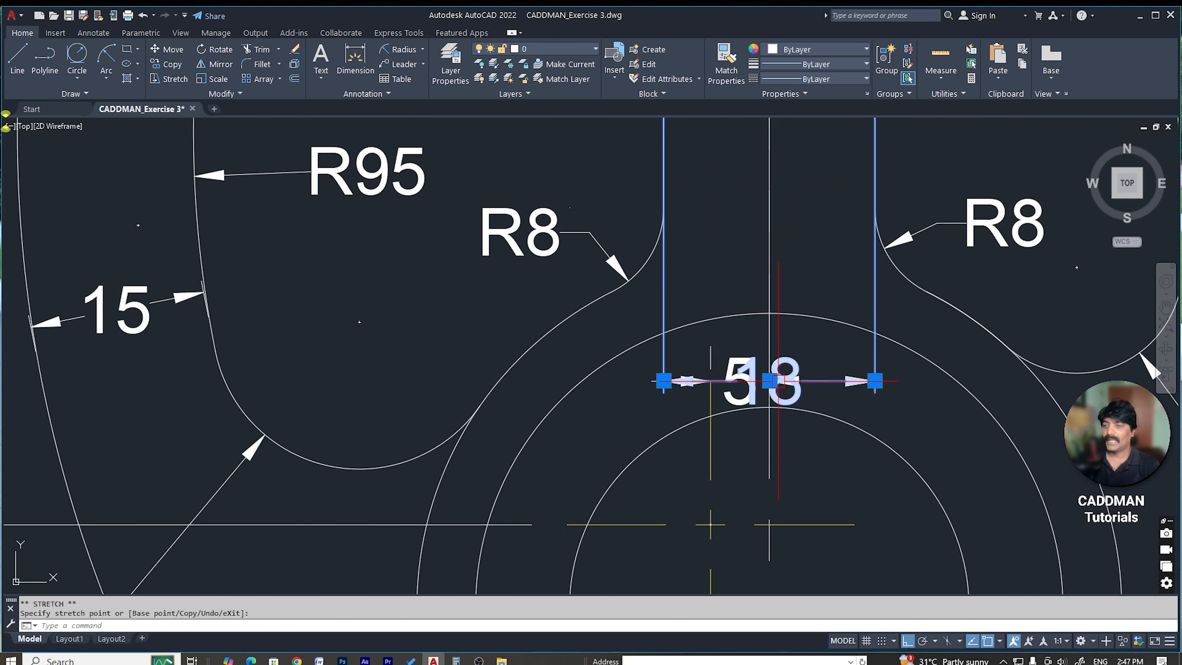
{"action": "left_click", "coordinate": [769, 381]}
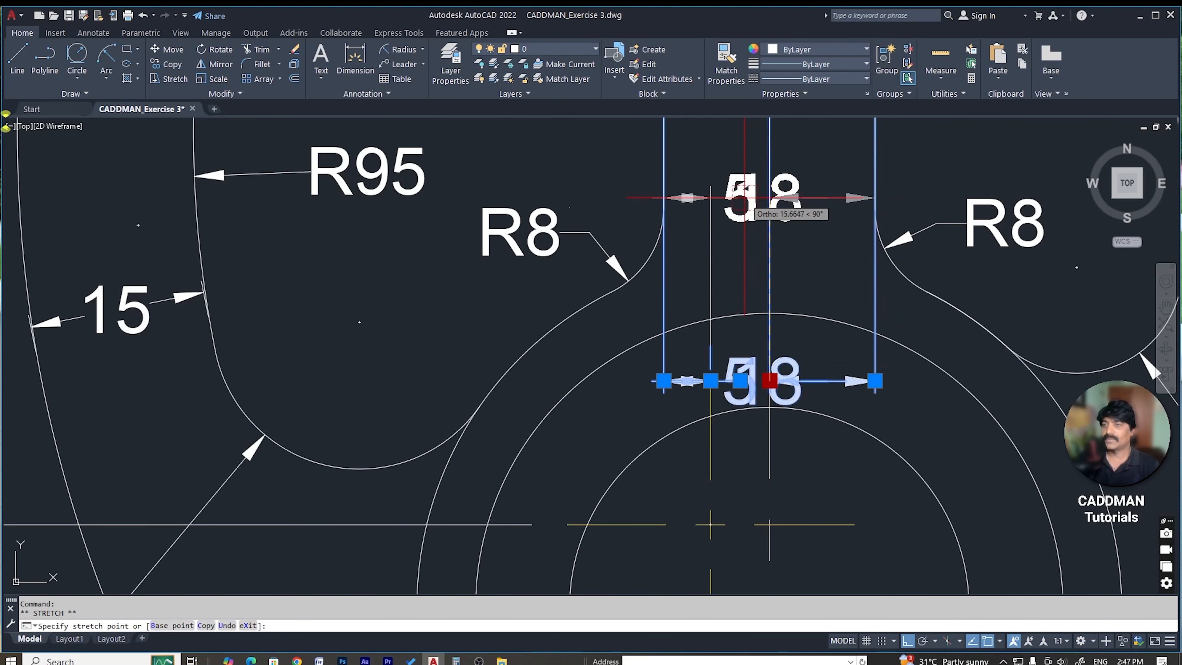
{"action": "key", "text": "Escape"}
{"action": "key", "text": "Escape"}
{"action": "key", "text": "Escape"}
{"action": "left_click", "coordinate": [827, 381]}
{"action": "scroll", "coordinate": [869, 390], "scroll_direction": "down", "scroll_amount": 3}
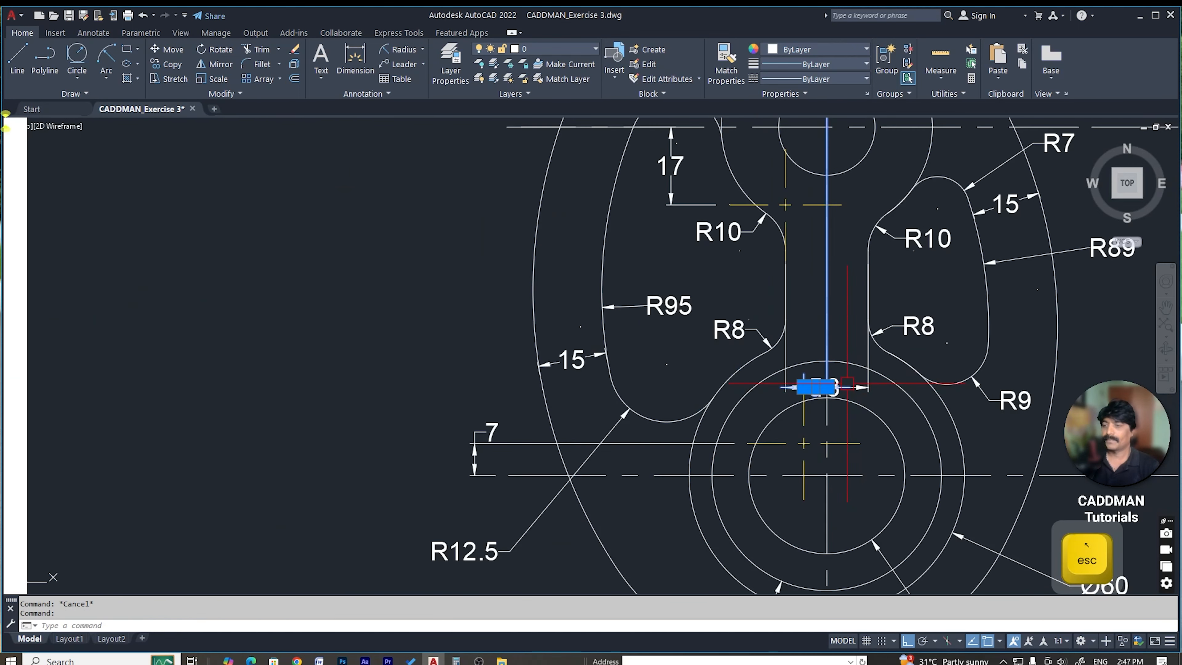
{"action": "left_click", "coordinate": [827, 387]}
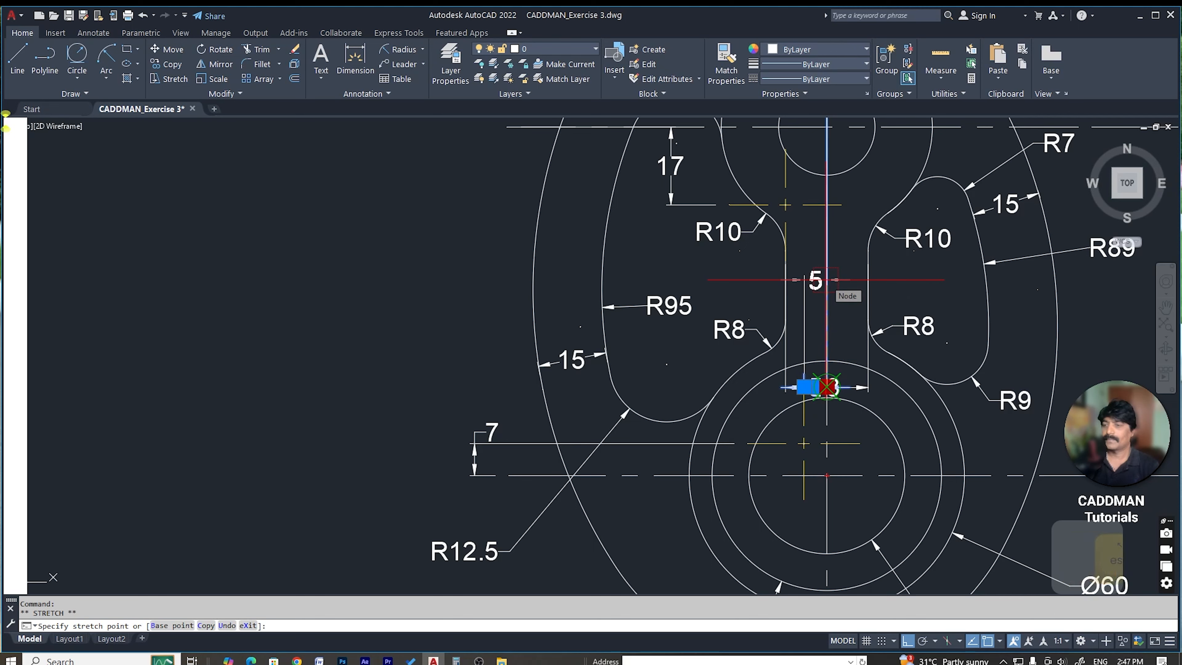
{"action": "key", "text": "Escape"}
{"action": "scroll", "coordinate": [812, 393], "scroll_direction": "up", "scroll_amount": 4}
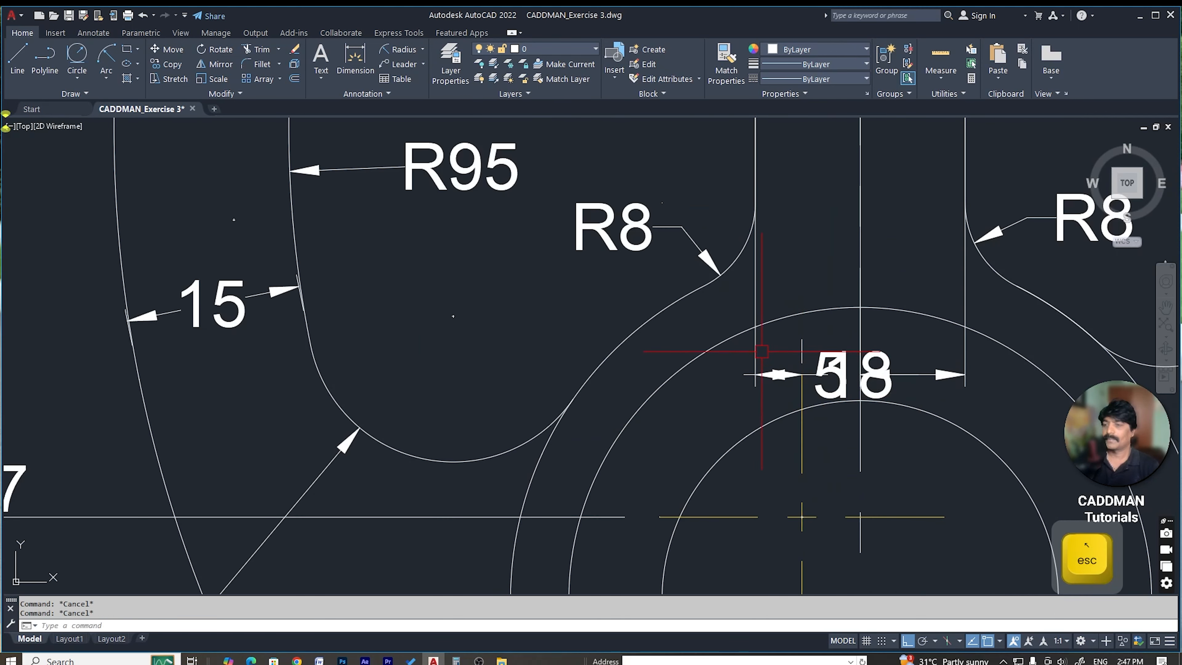
{"action": "left_click", "coordinate": [860, 374]}
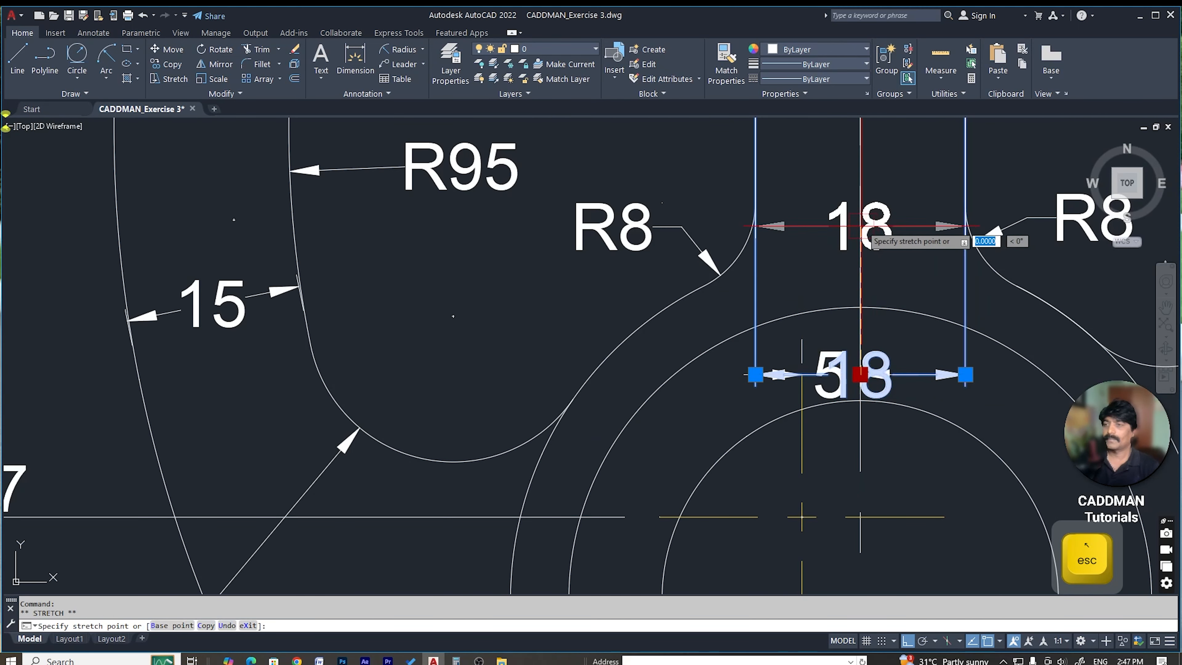
{"action": "scroll", "coordinate": [862, 219], "scroll_direction": "down", "scroll_amount": 5}
{"action": "key", "text": "Escape"}
{"action": "key", "text": "Escape"}
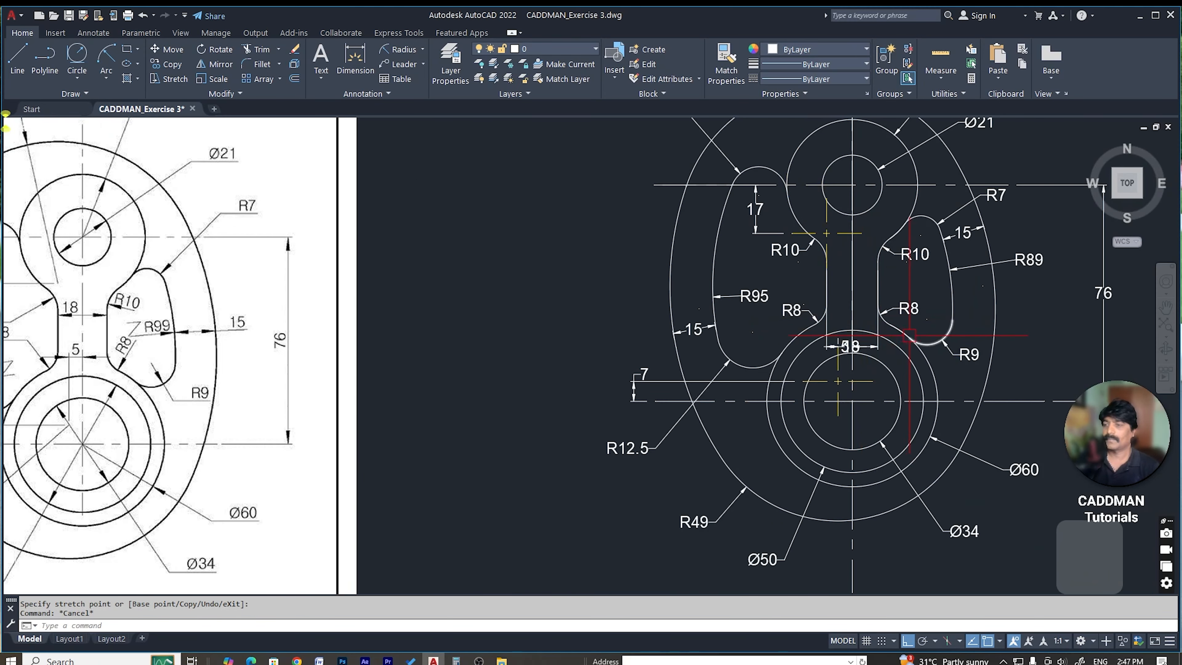
Step: Select the 5 mm centre-offset dimension just above the lower 34 mm circle for repositioning
{"action": "scroll", "coordinate": [841, 363], "scroll_direction": "up", "scroll_amount": 5}
{"action": "left_click", "coordinate": [857, 315]}
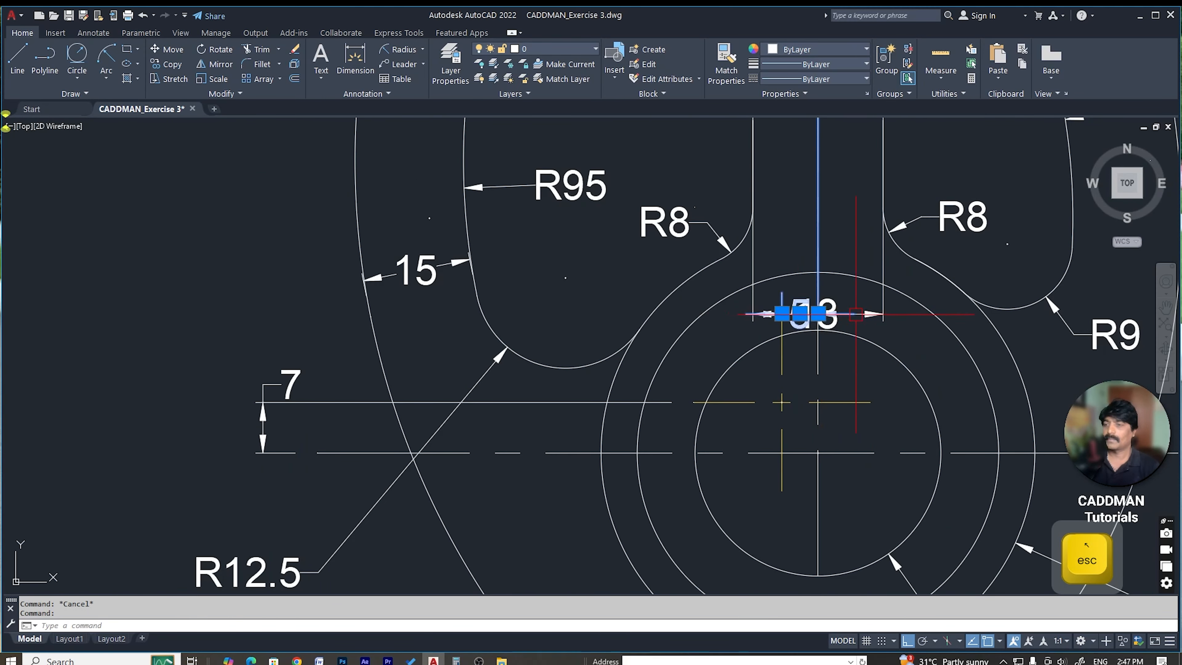